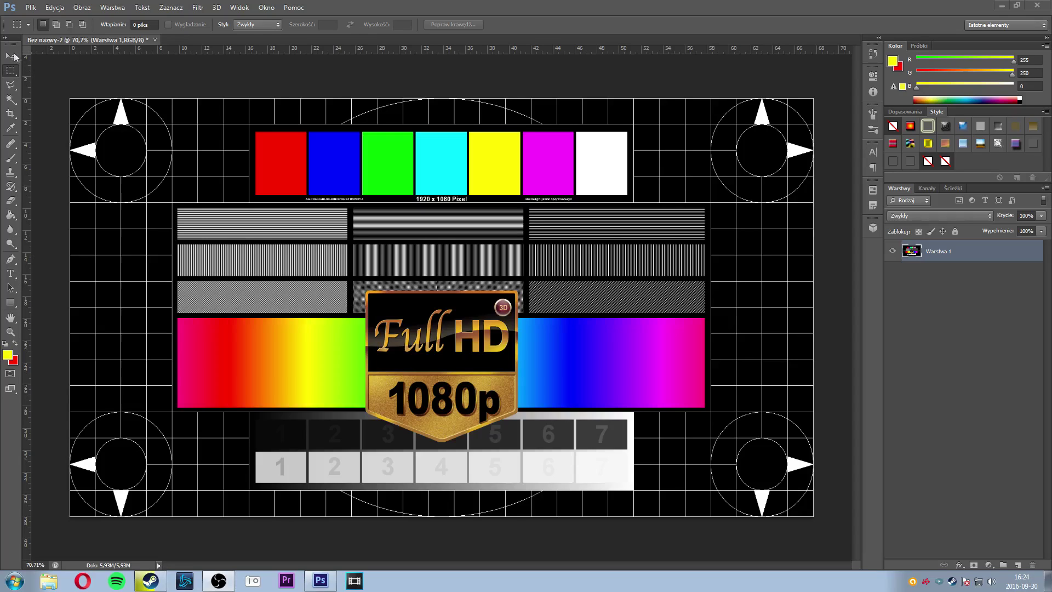
Step: Bring Photoshop forward, pick the Move tool, and preview the marquee selection variants
click(78, 75)
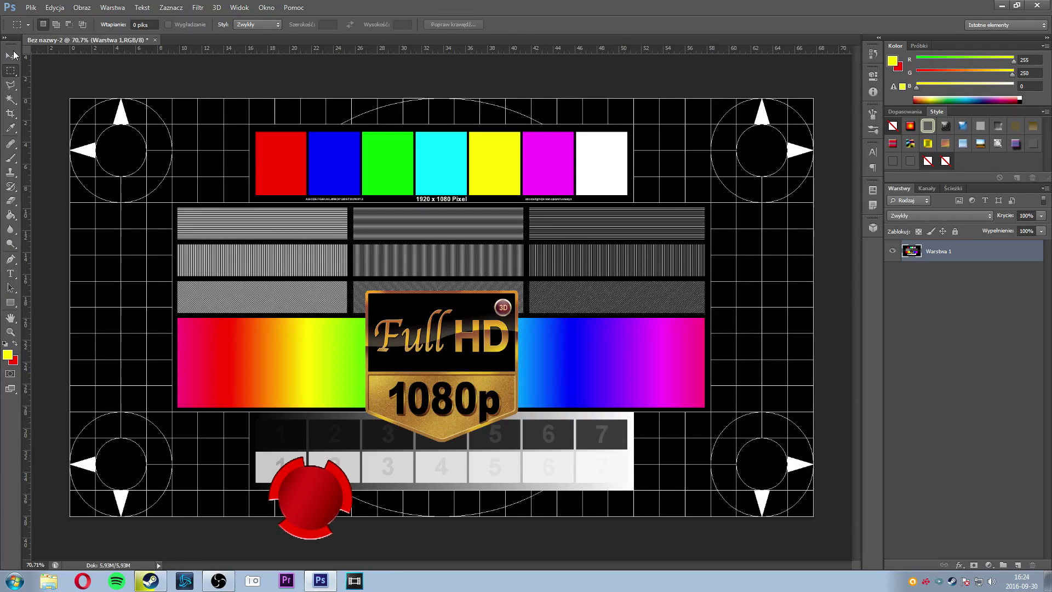
key(v)
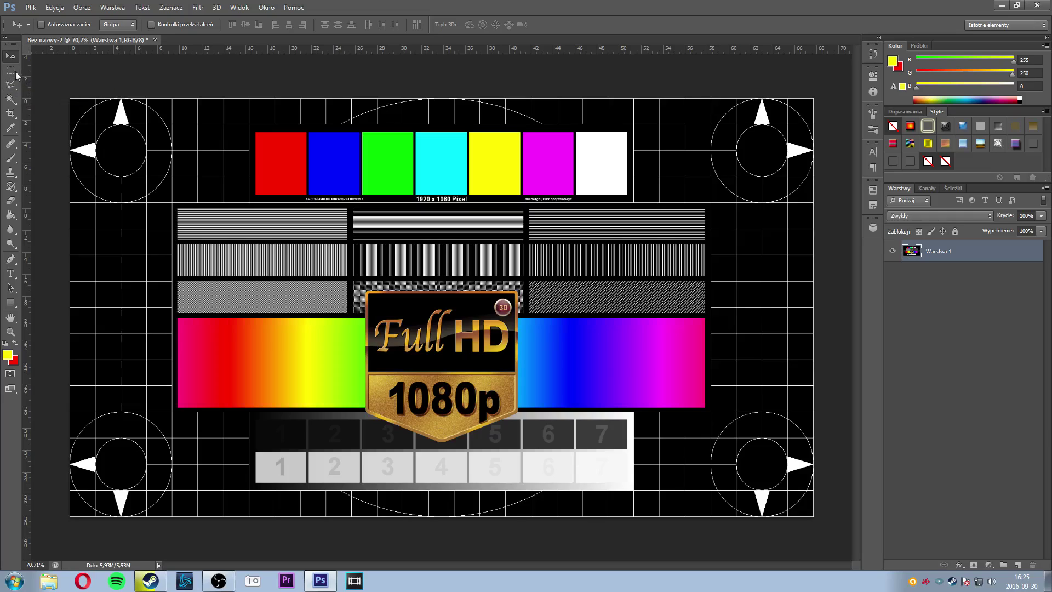
drag(15, 75, 55, 72)
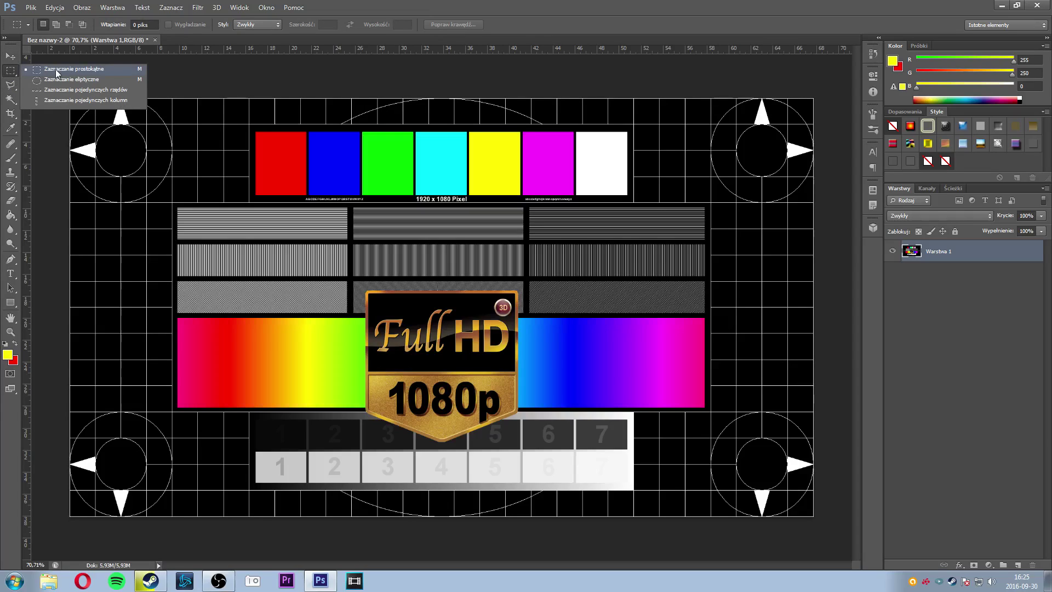
click(14, 75)
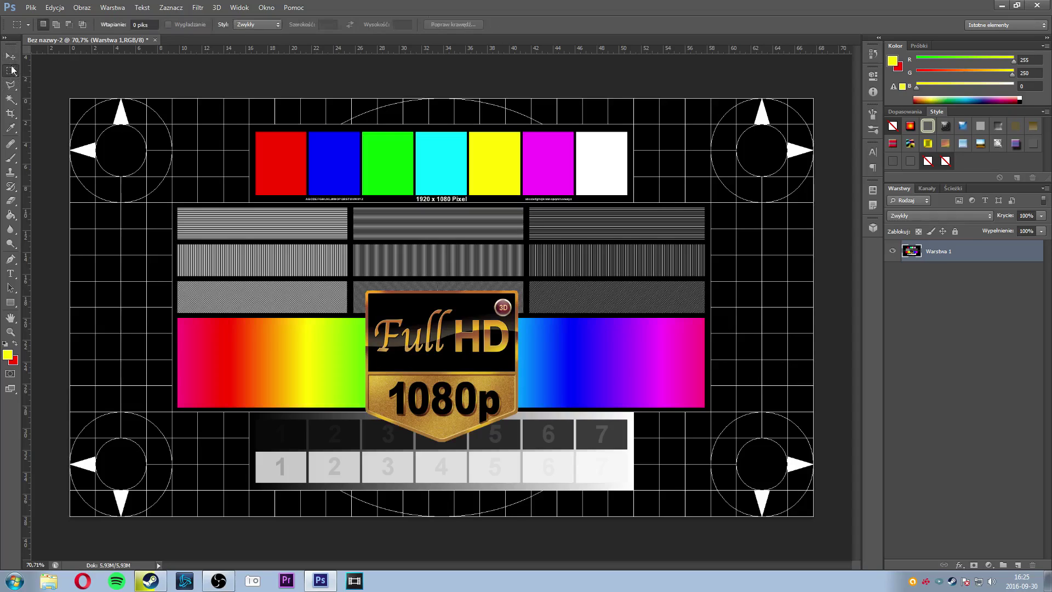
right_click(14, 72)
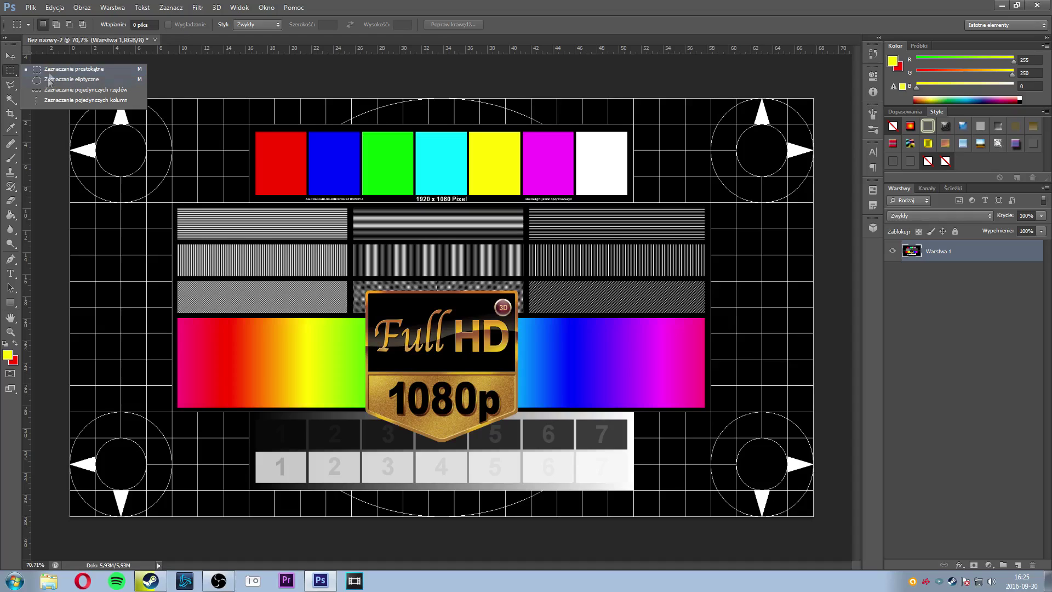
click(13, 75)
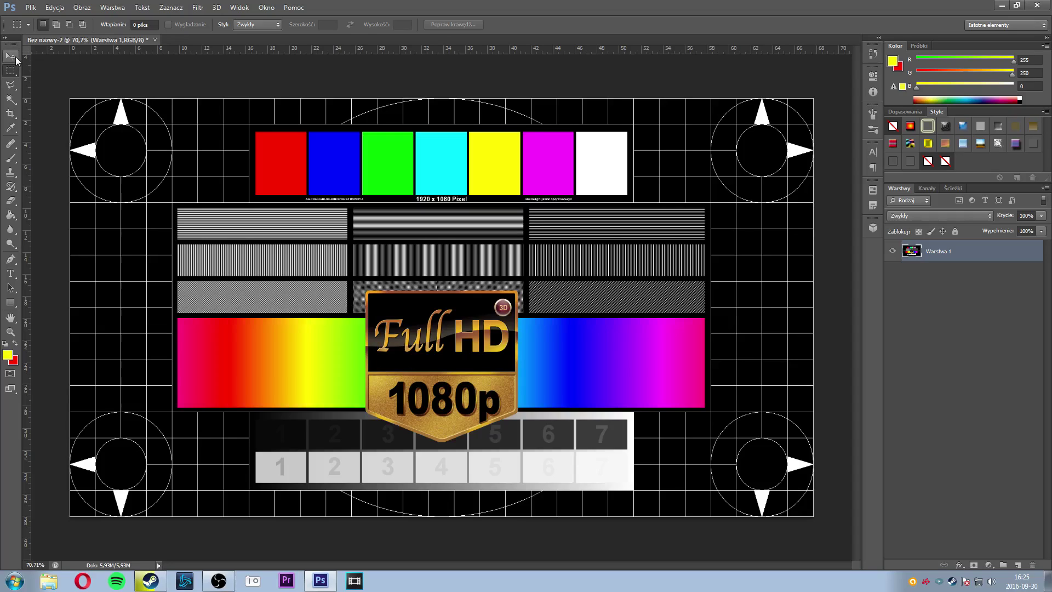
Step: Drag the test-card layer around the canvas, then undo the move
click(15, 60)
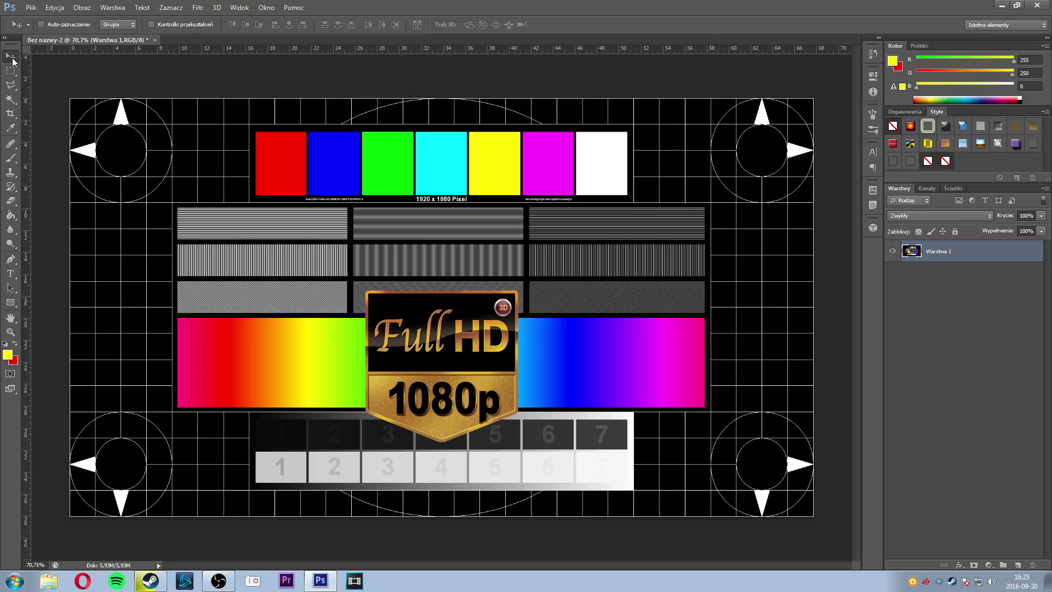
mouse_move(380, 304)
mouse_down()
mouse_move(344, 296)
mouse_move(382, 293)
mouse_up()
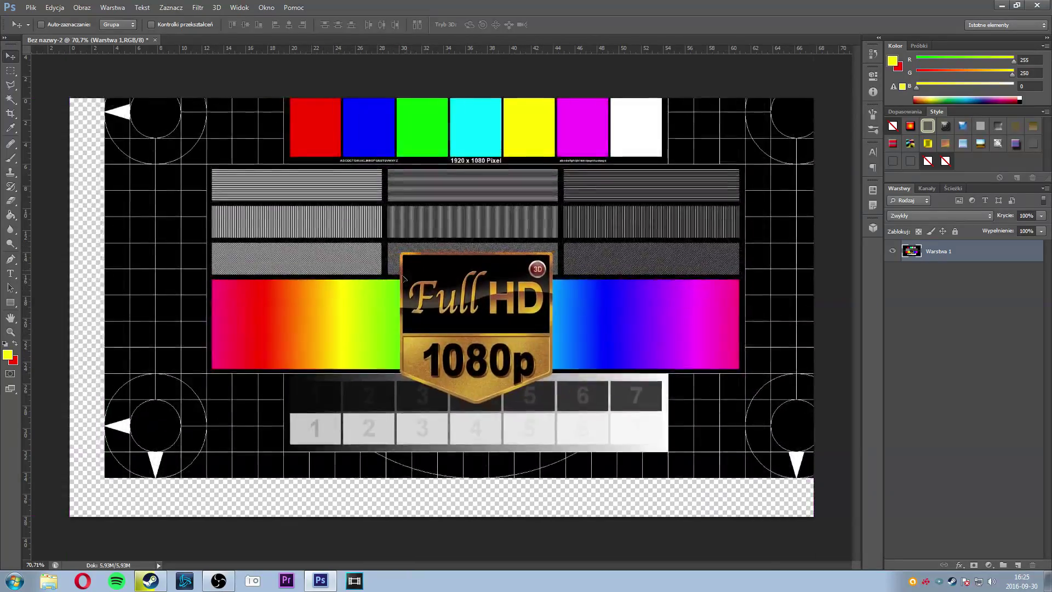
drag(382, 293, 376, 287)
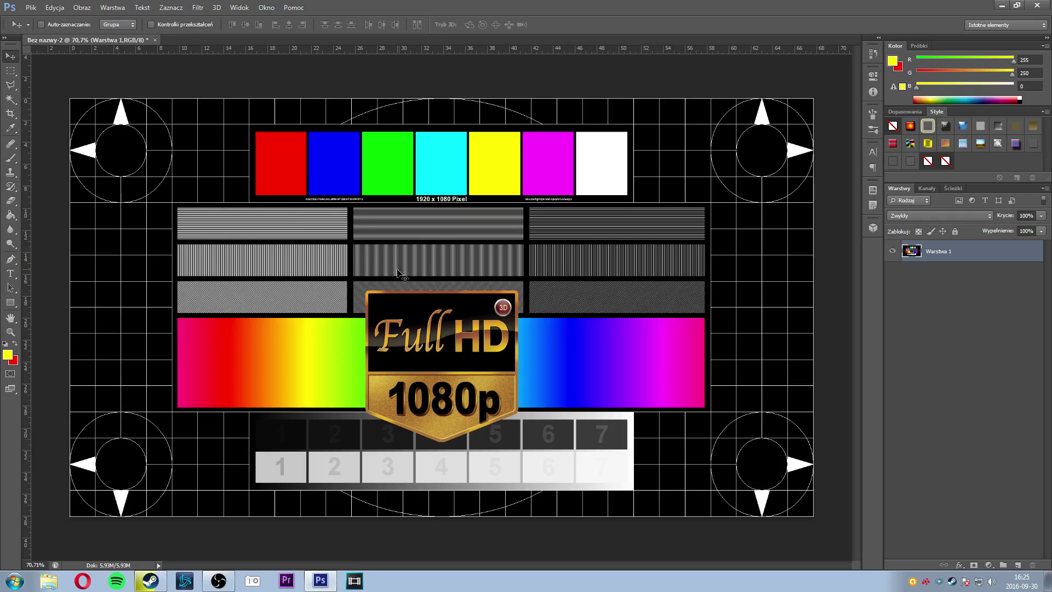
drag(392, 276, 459, 267)
key(ctrl+z)
Step: Try the Magic Wand, then choose the Rectangular Marquee tool
click(14, 73)
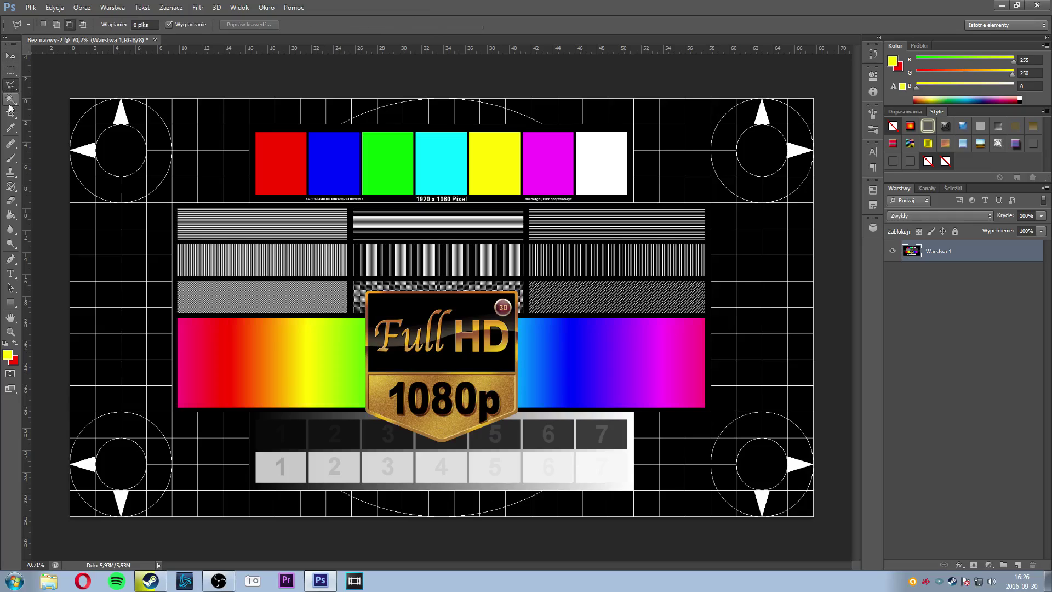
key(w)
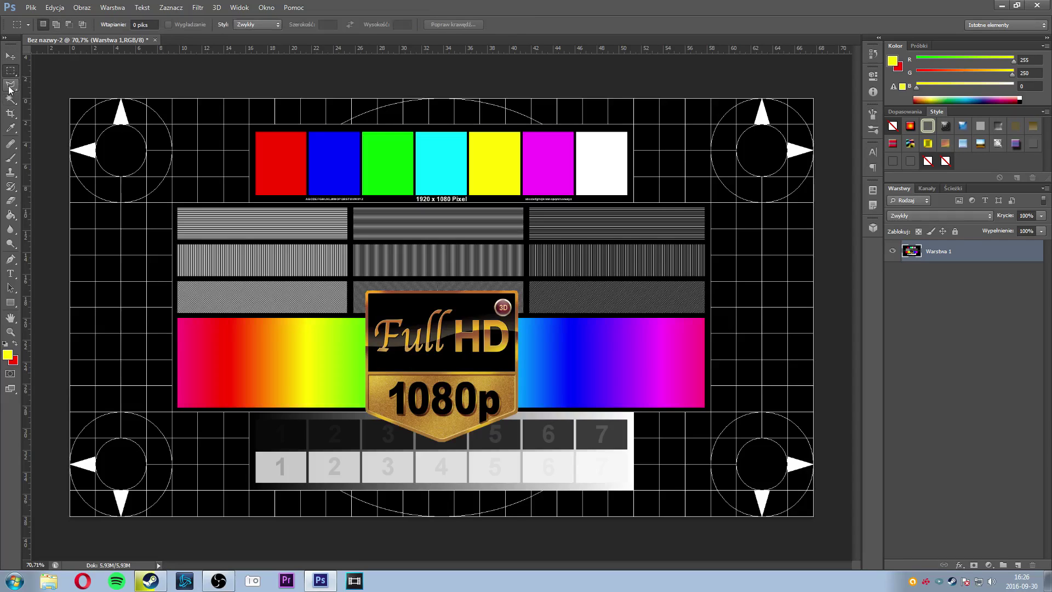
click(10, 73)
right_click(9, 75)
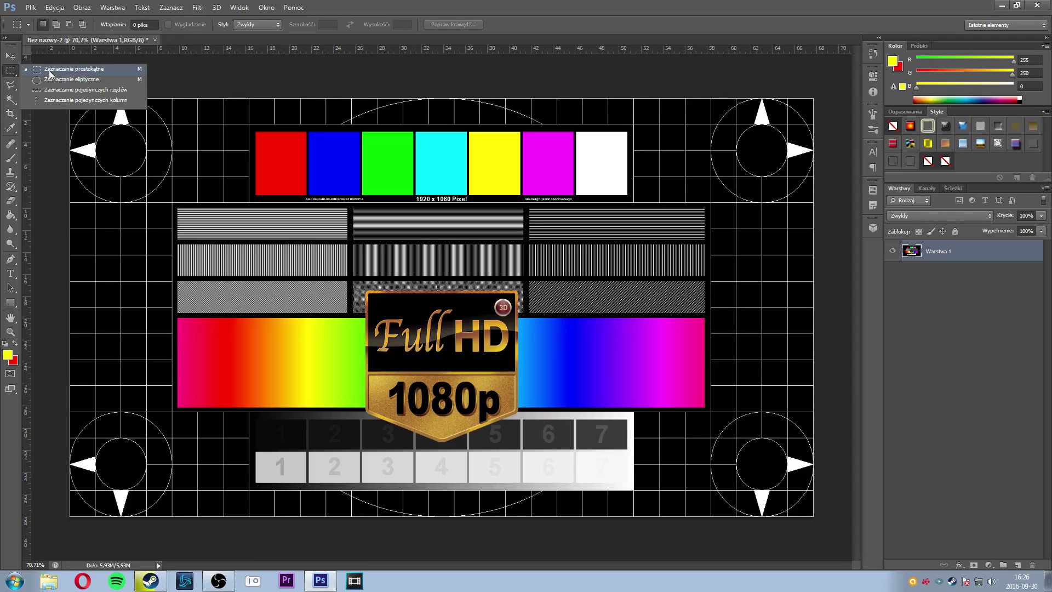
click(48, 71)
Step: Select the top colour-bar strip, shift it right, and undo the move
drag(252, 128, 629, 199)
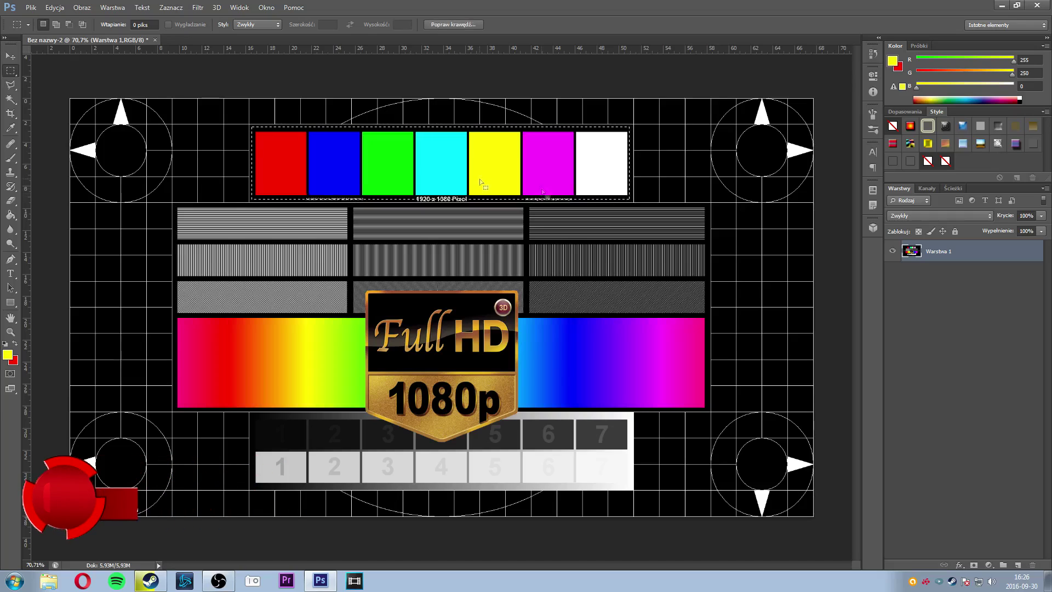
key(v)
drag(432, 173, 456, 173)
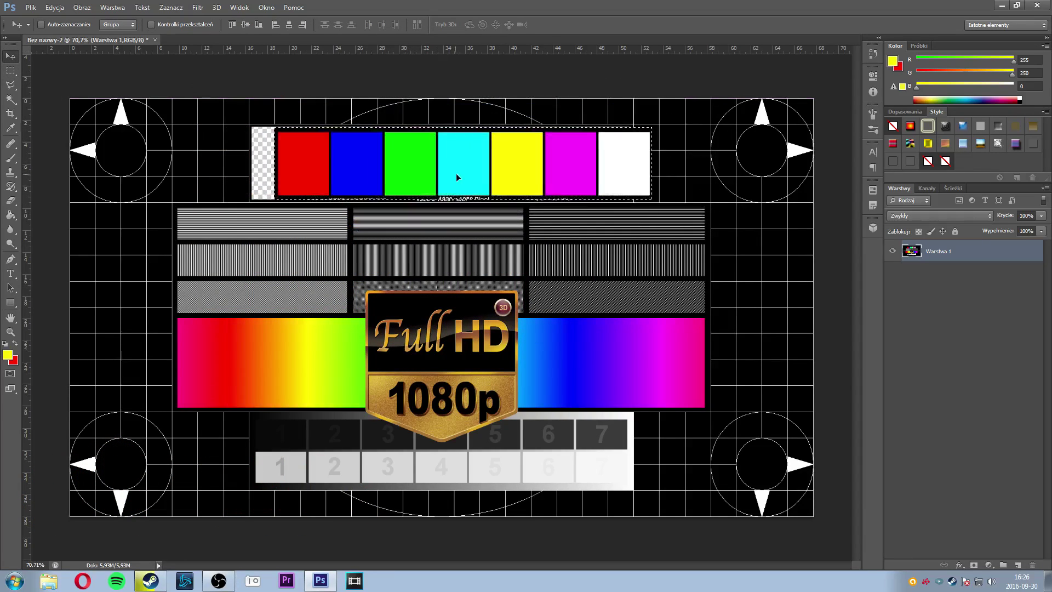
key(ctrl+alt+z)
key(ctrl+alt+z)
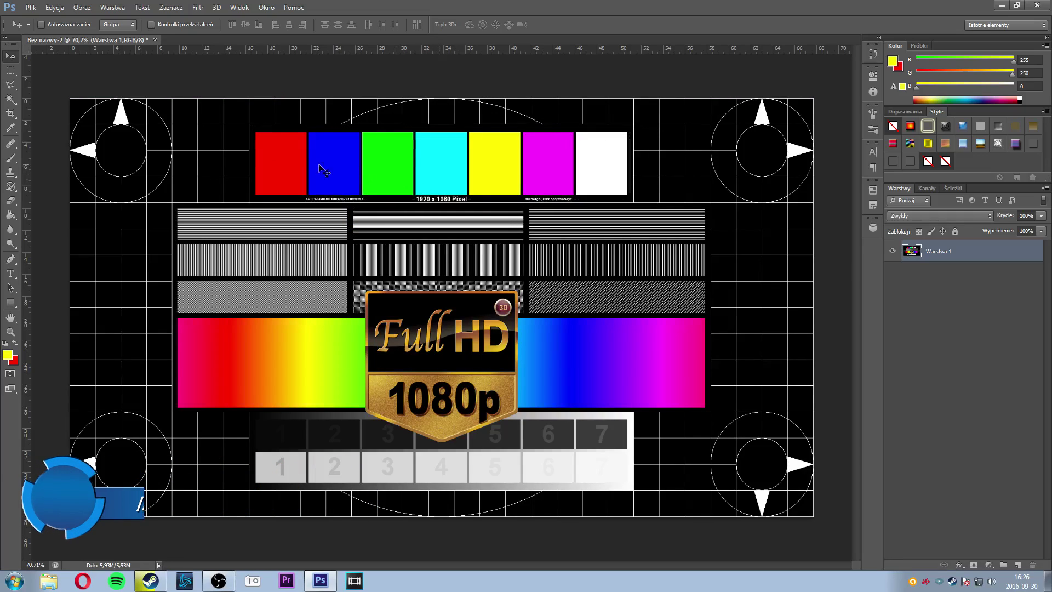
Step: Draw an elliptical selection over the image's centre-left with the Elliptical Marquee
click(11, 71)
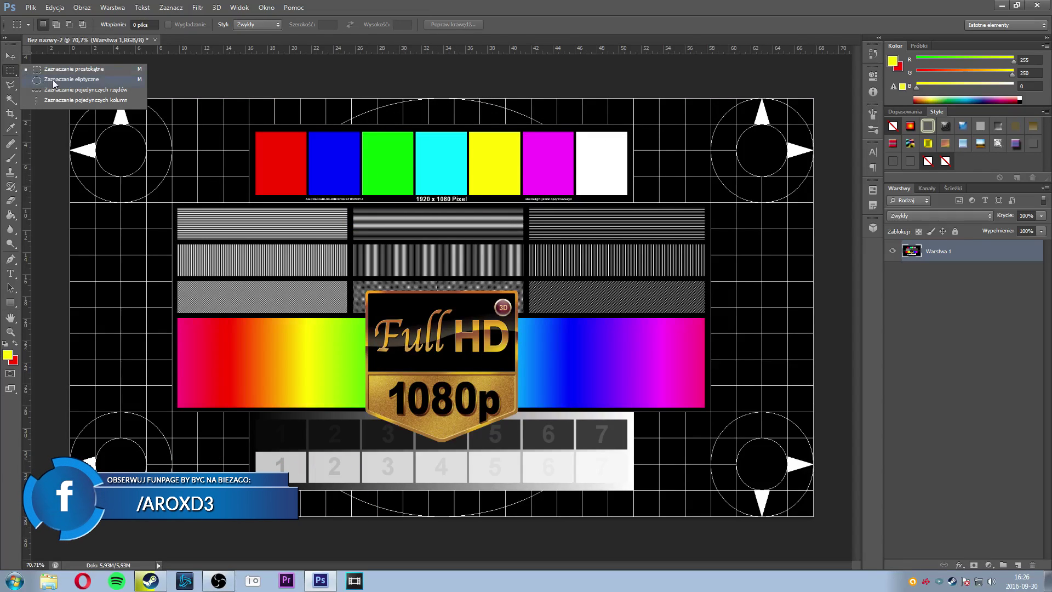
click(53, 81)
mouse_move(219, 103)
mouse_down()
mouse_move(453, 300)
mouse_move(622, 356)
mouse_up()
drag(590, 406, 524, 409)
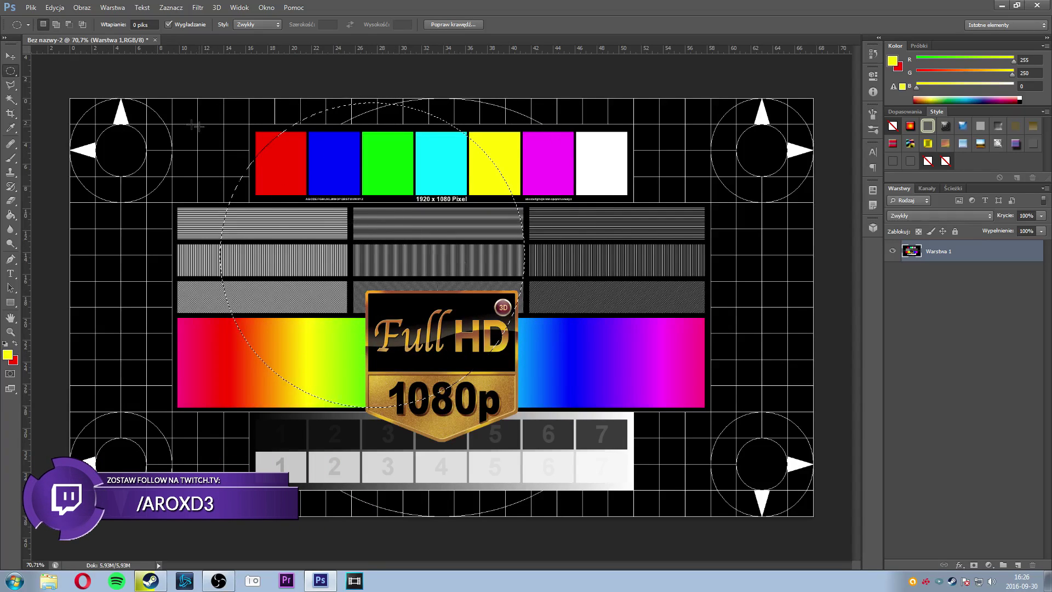
right_click(11, 71)
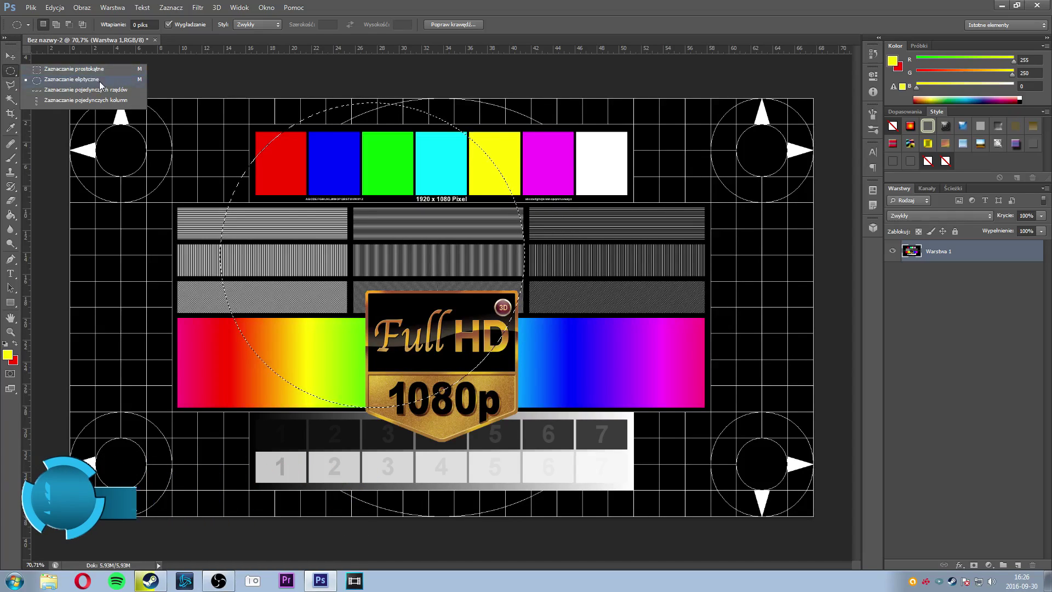
click(92, 80)
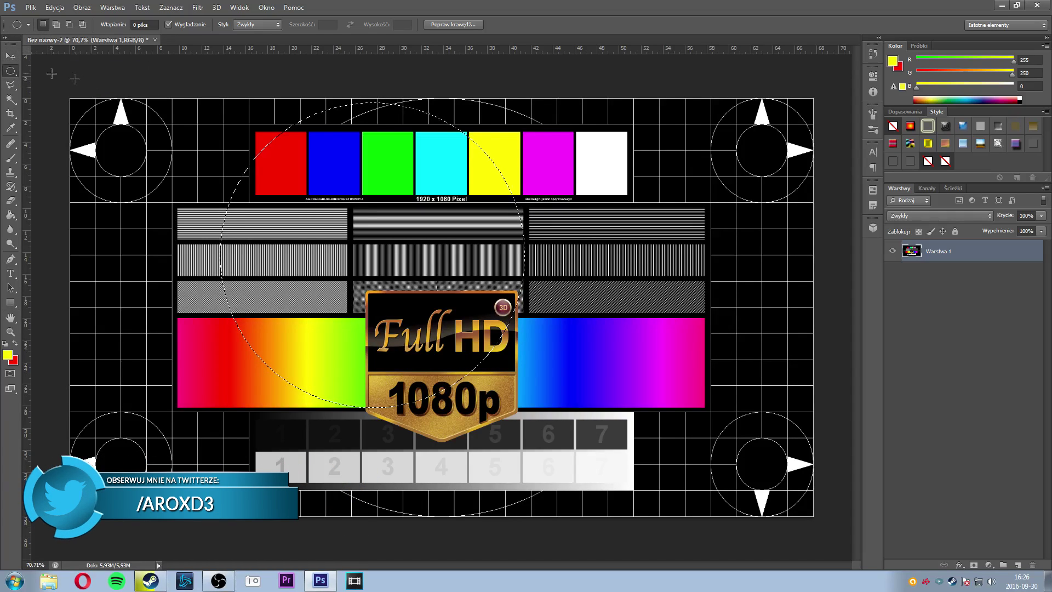
Step: Move the circular piece, undo the move, and deselect
click(14, 57)
drag(329, 210, 423, 310)
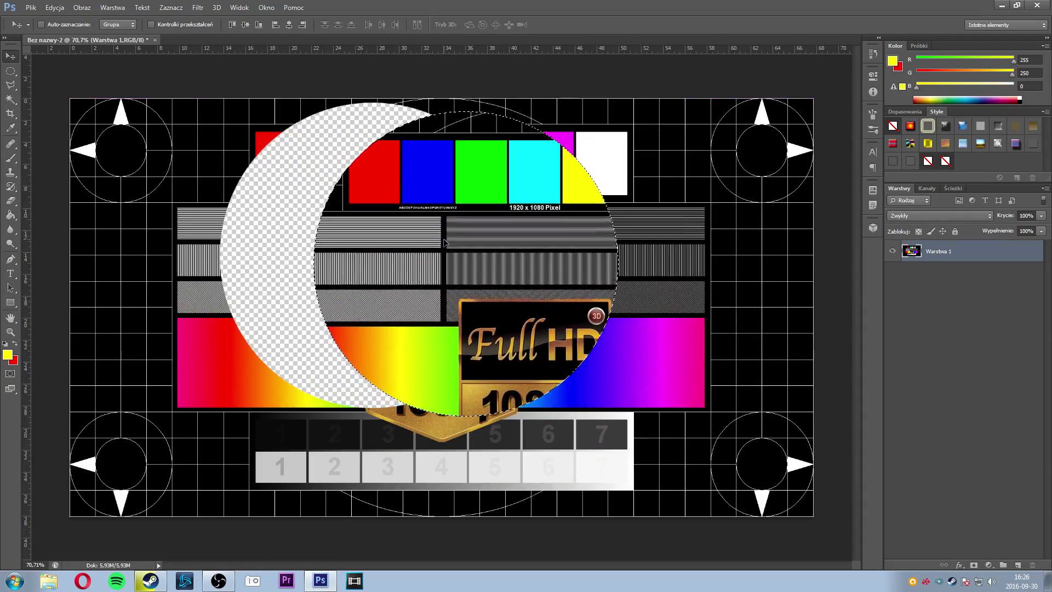
drag(423, 311, 405, 247)
key(ctrl+z)
key(ctrl+d)
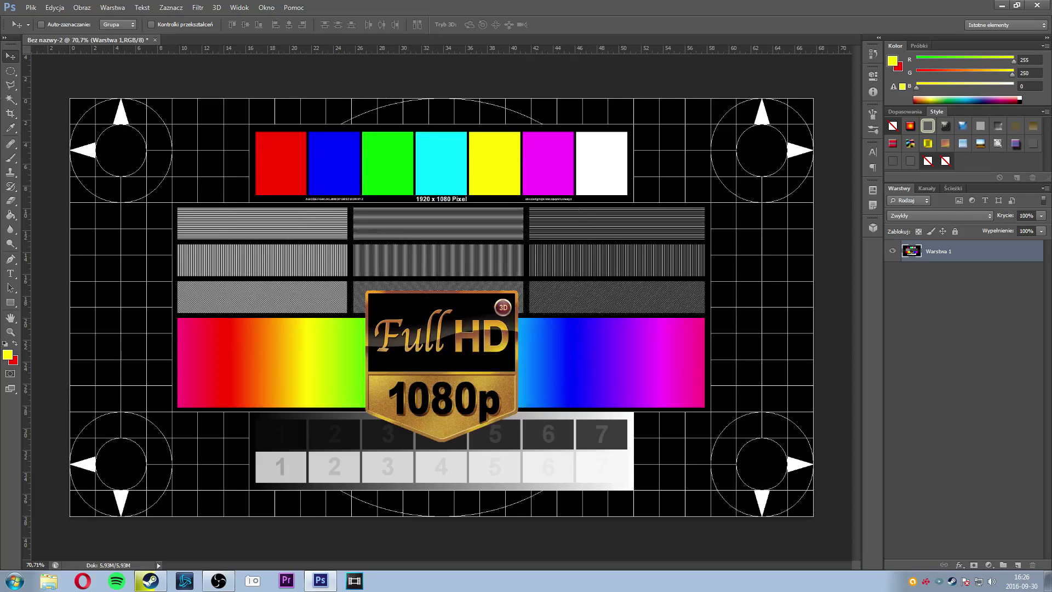
Step: Trace a freehand Lasso outline across the bars and patterns
click(11, 71)
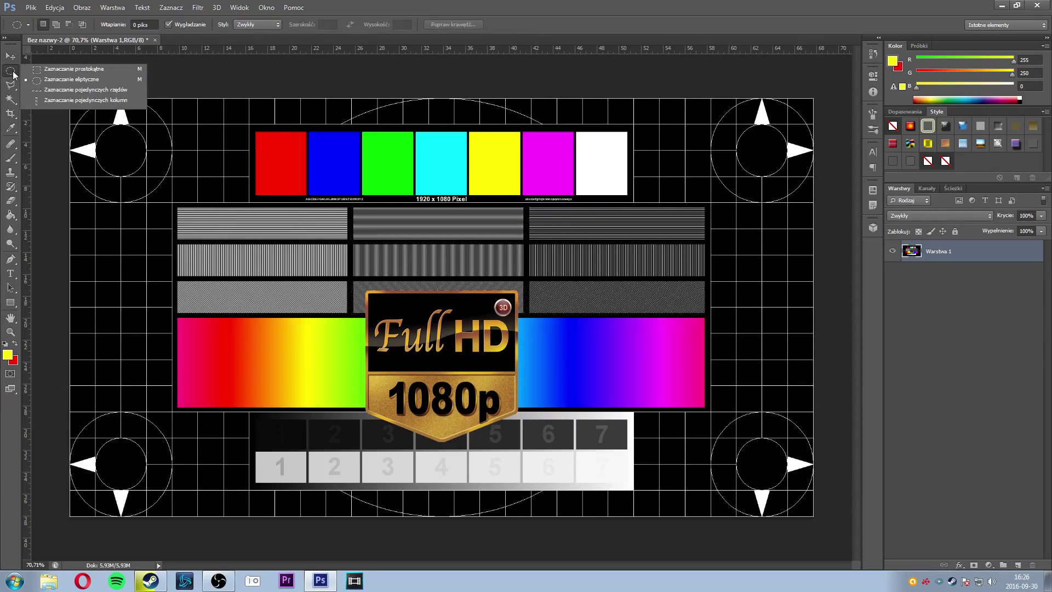
click(55, 69)
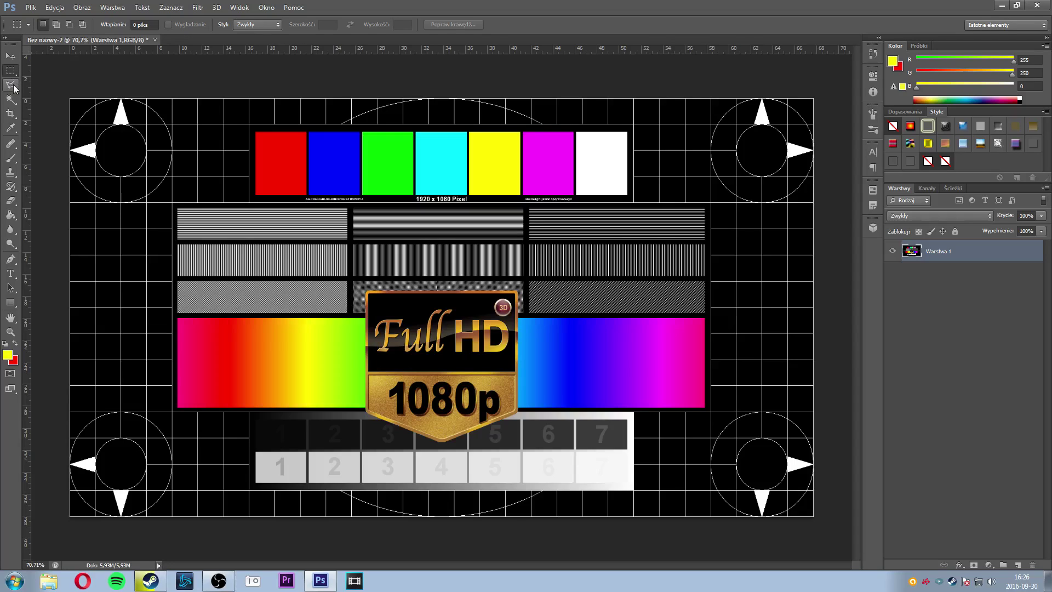
click(14, 86)
click(39, 88)
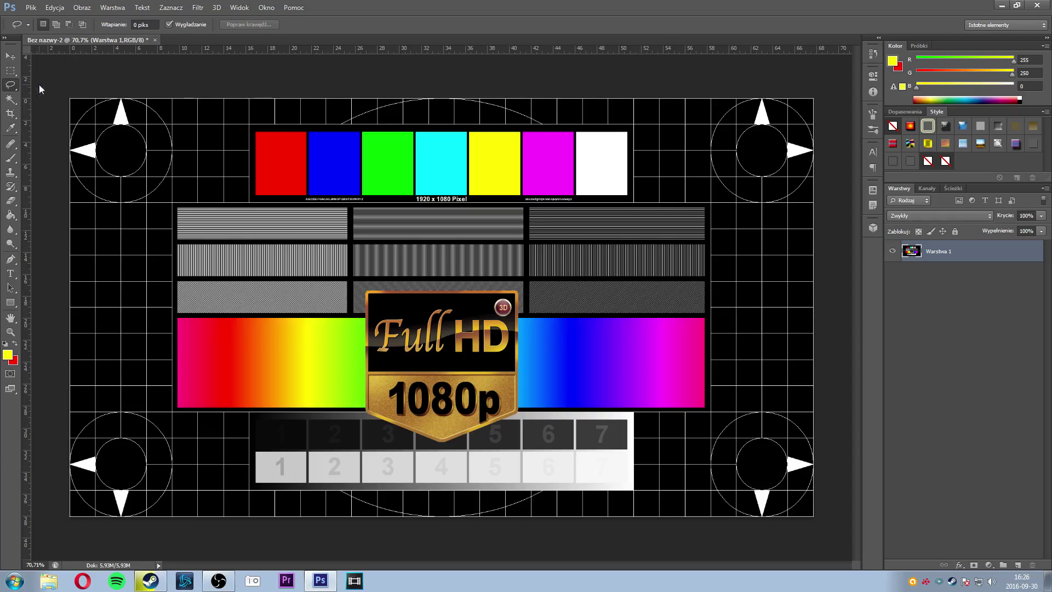
mouse_move(275, 232)
mouse_down()
mouse_move(643, 336)
mouse_move(261, 230)
mouse_move(270, 235)
mouse_up()
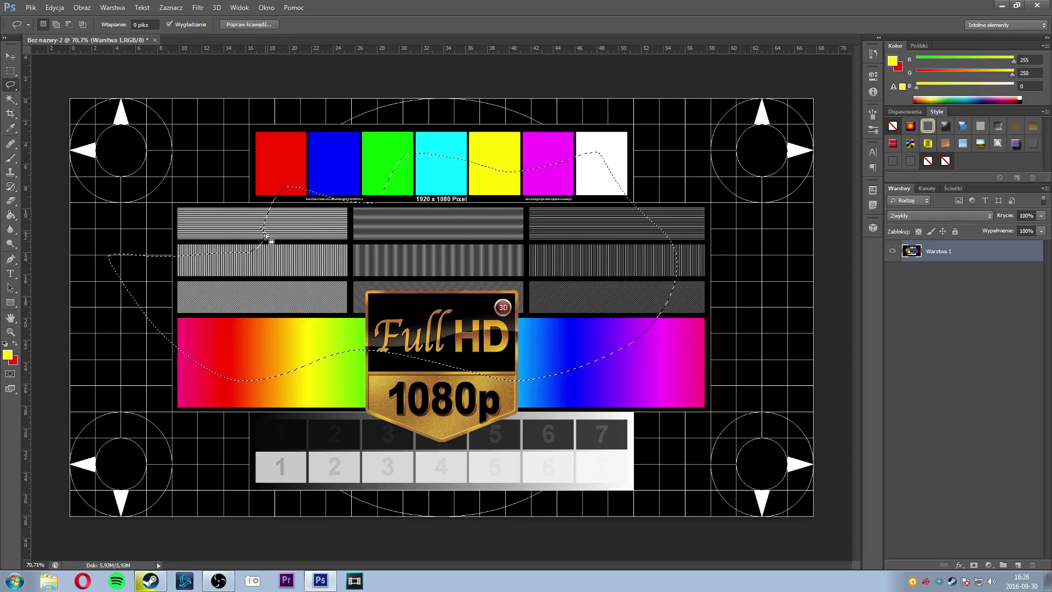
Step: Move the traced region away and back, undo, and clear the selection
key(v)
mouse_move(387, 282)
mouse_down()
mouse_move(516, 234)
mouse_move(435, 302)
mouse_move(407, 260)
mouse_up()
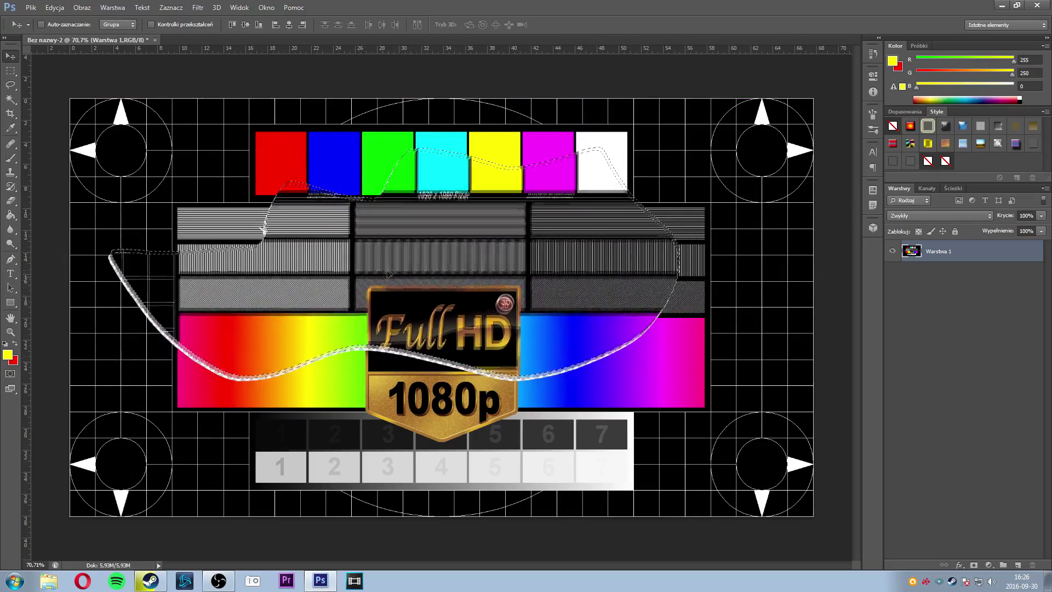
drag(406, 260, 383, 278)
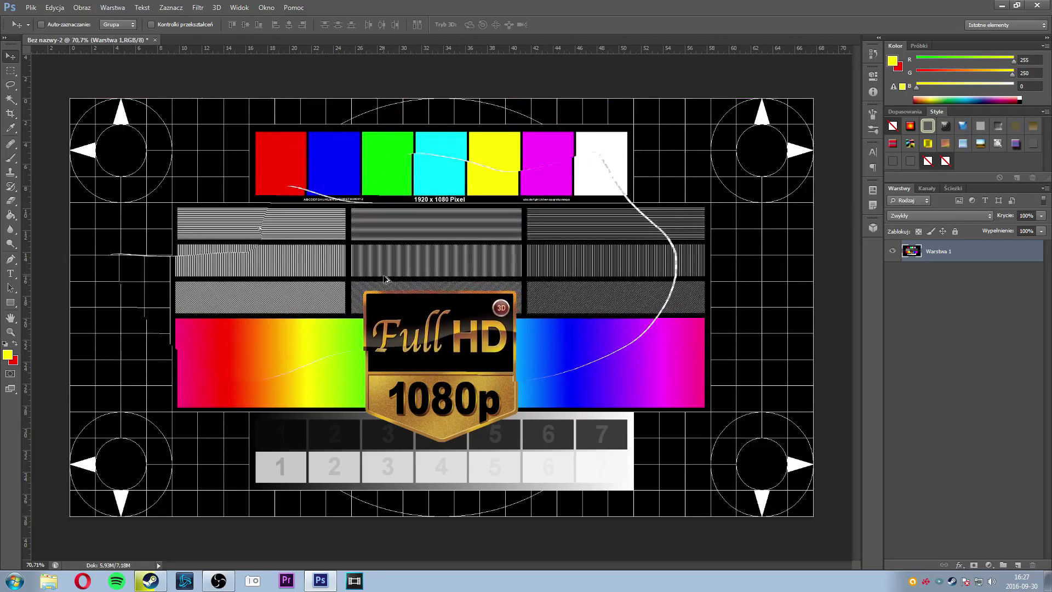
key(ctrl+z)
key(ctrl+d)
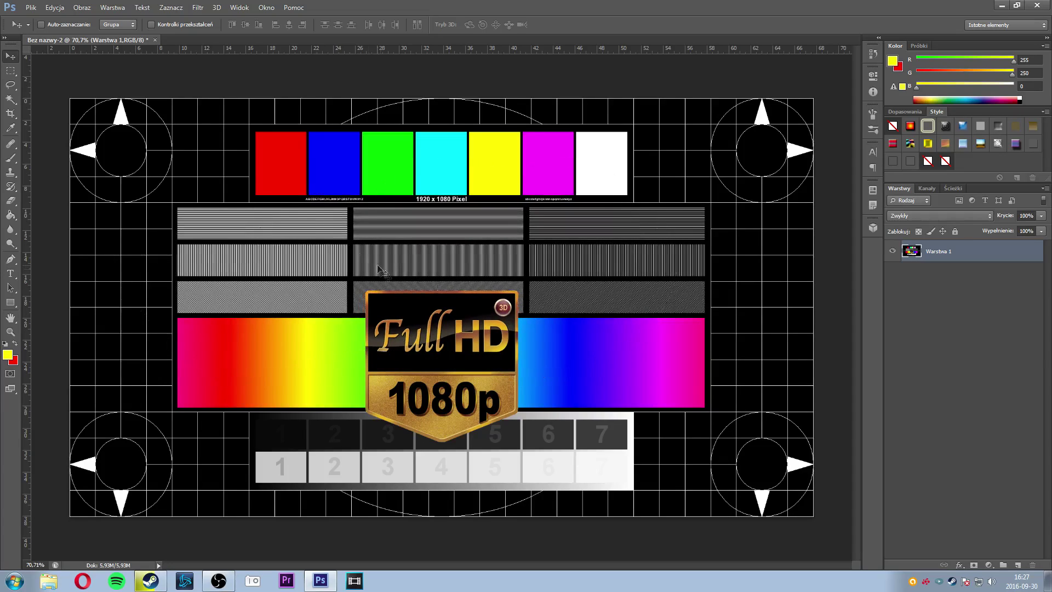
Step: Outline the colour-bar strip with the Polygonal Lasso
click(11, 86)
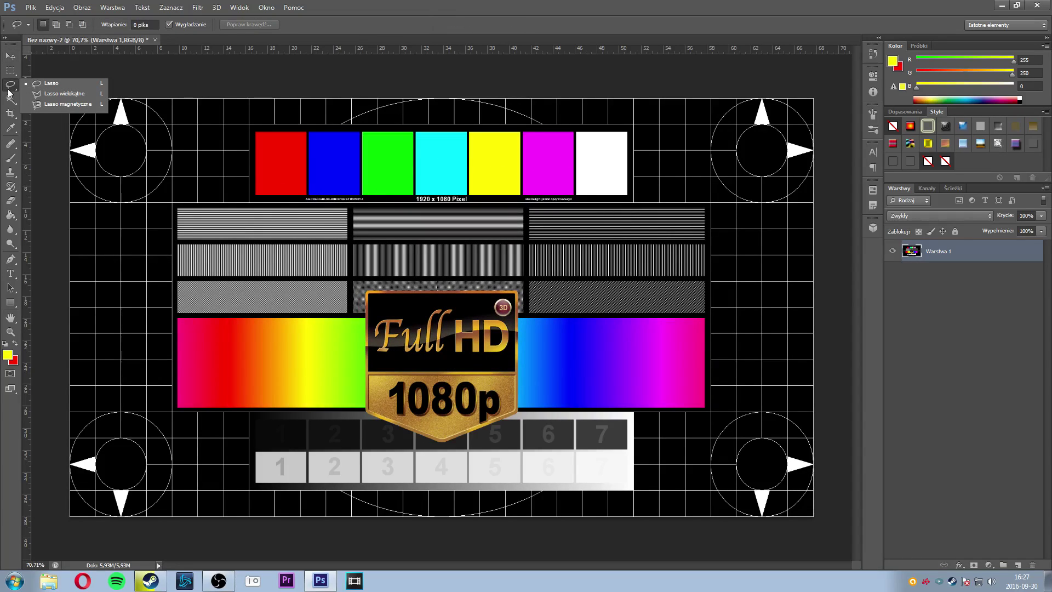
click(50, 95)
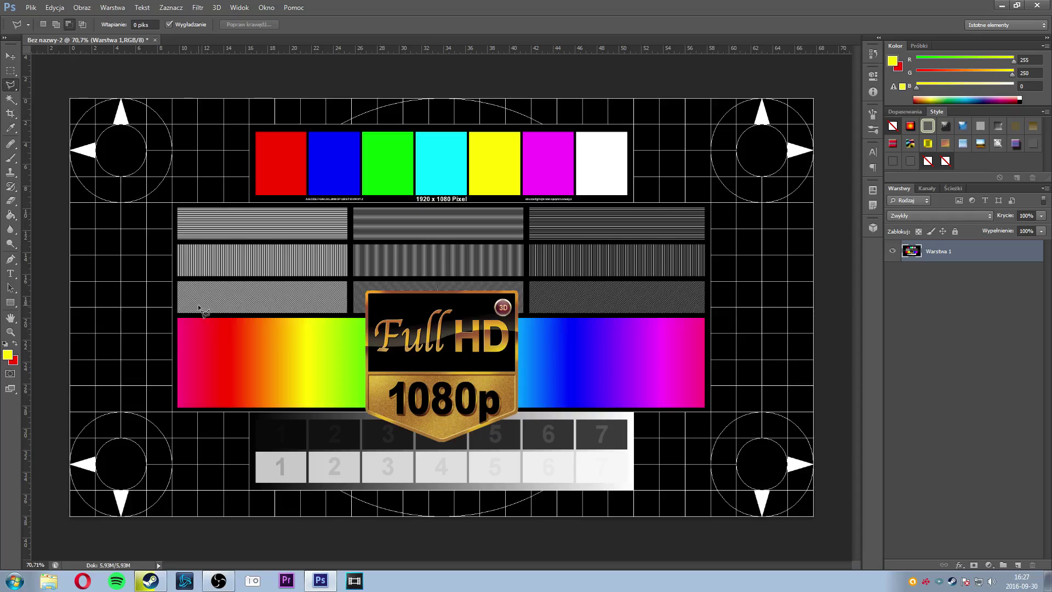
key(alt)
click(253, 130)
click(253, 196)
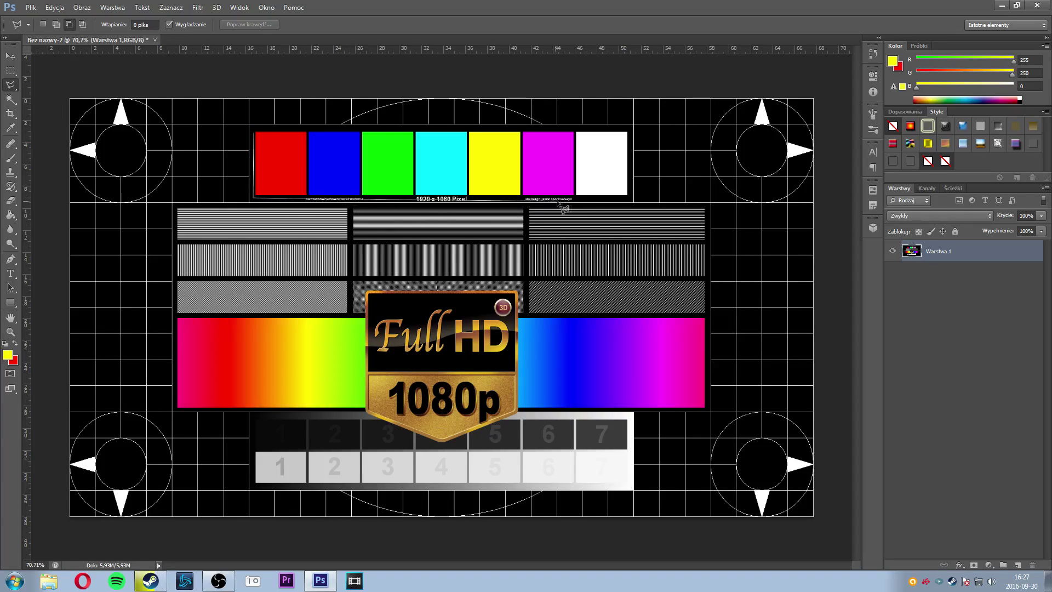
click(631, 199)
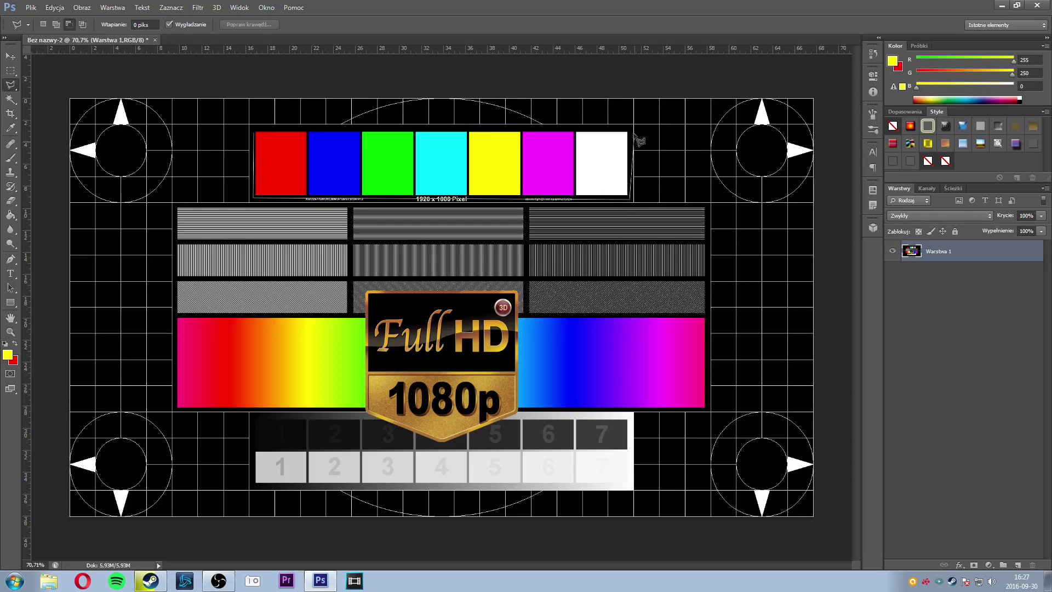
click(632, 126)
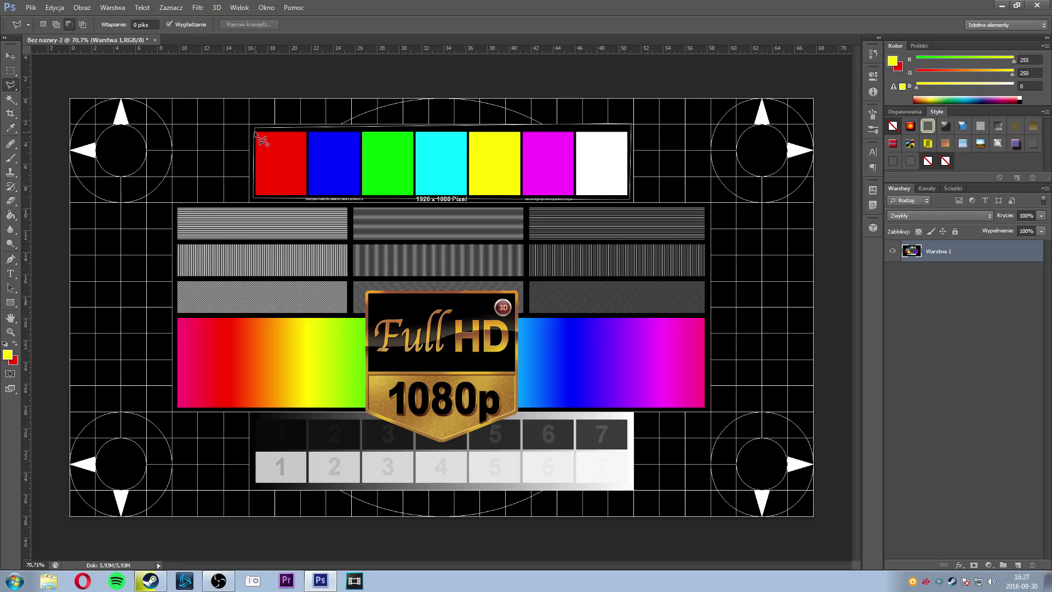
click(255, 134)
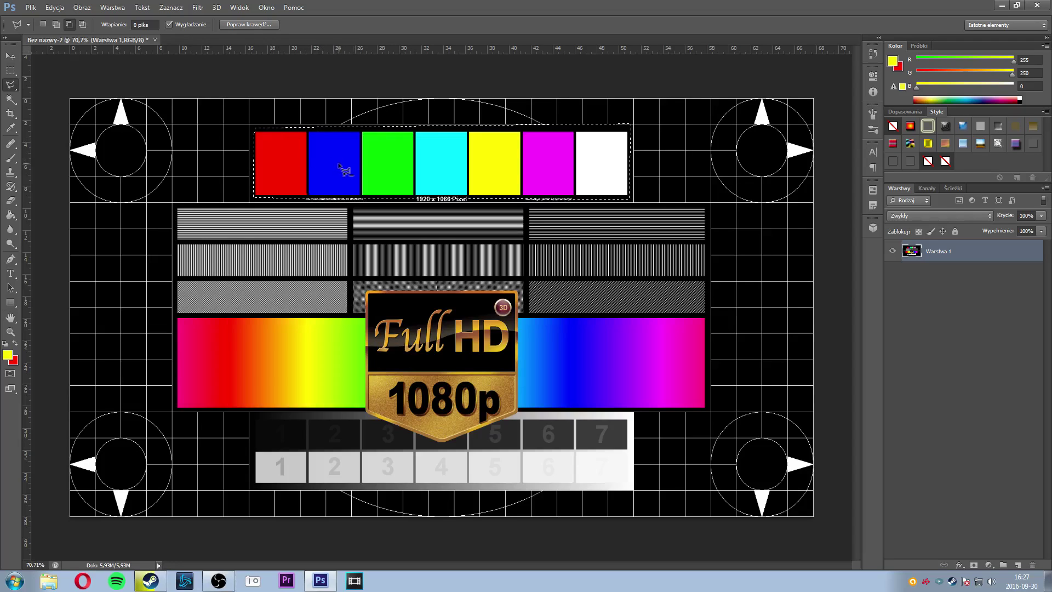
Step: Shift the selected colour-bar strip down and left, then undo
key(v)
mouse_move(392, 159)
mouse_down()
mouse_move(351, 267)
mouse_move(418, 241)
mouse_up()
key(ctrl+z)
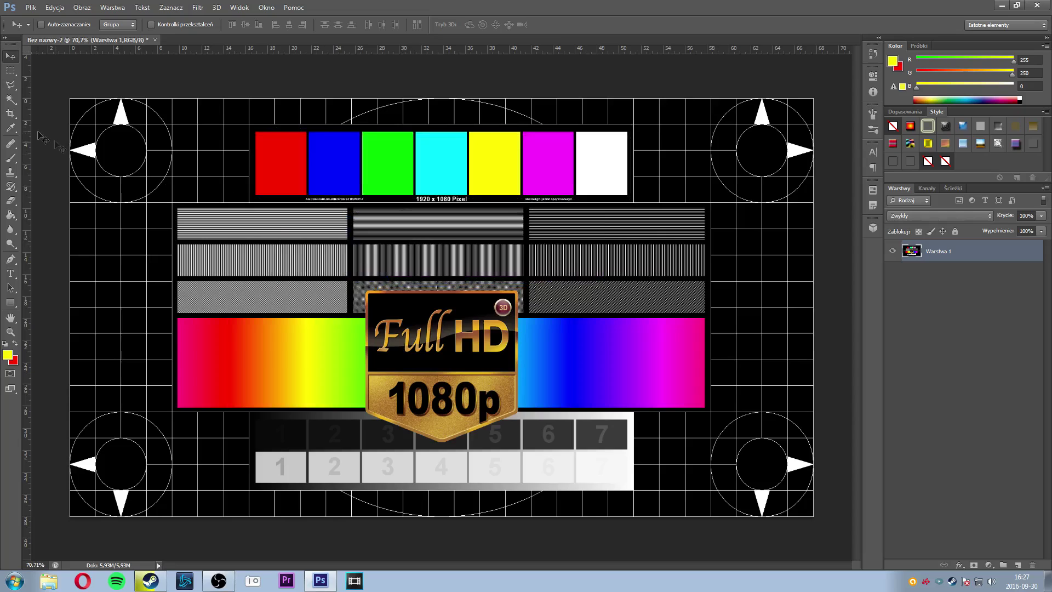
Step: Trace the Full HD logo's outline with the Magnetic Lasso
click(12, 86)
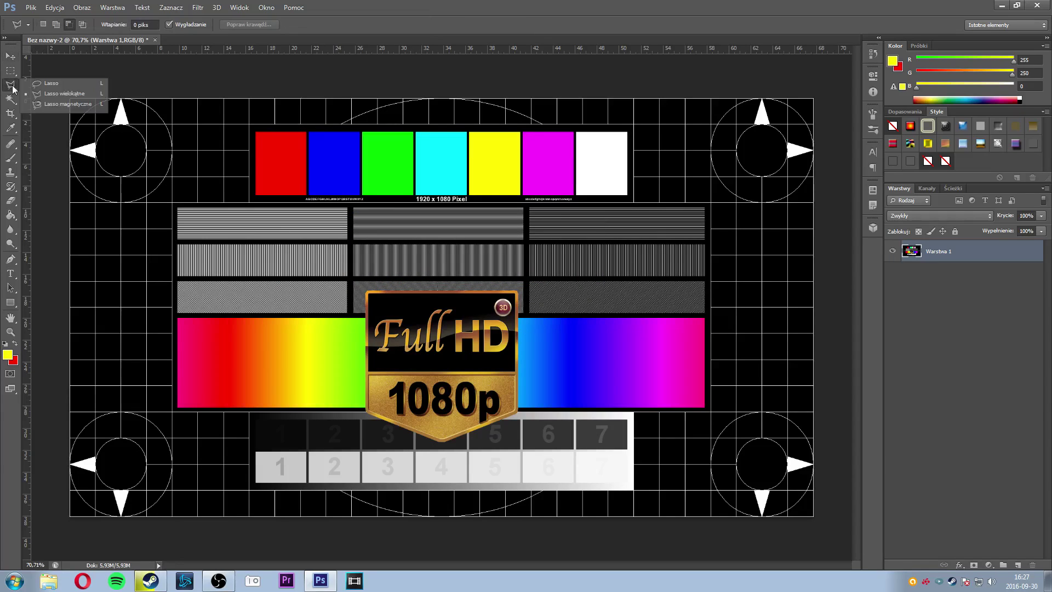
click(58, 104)
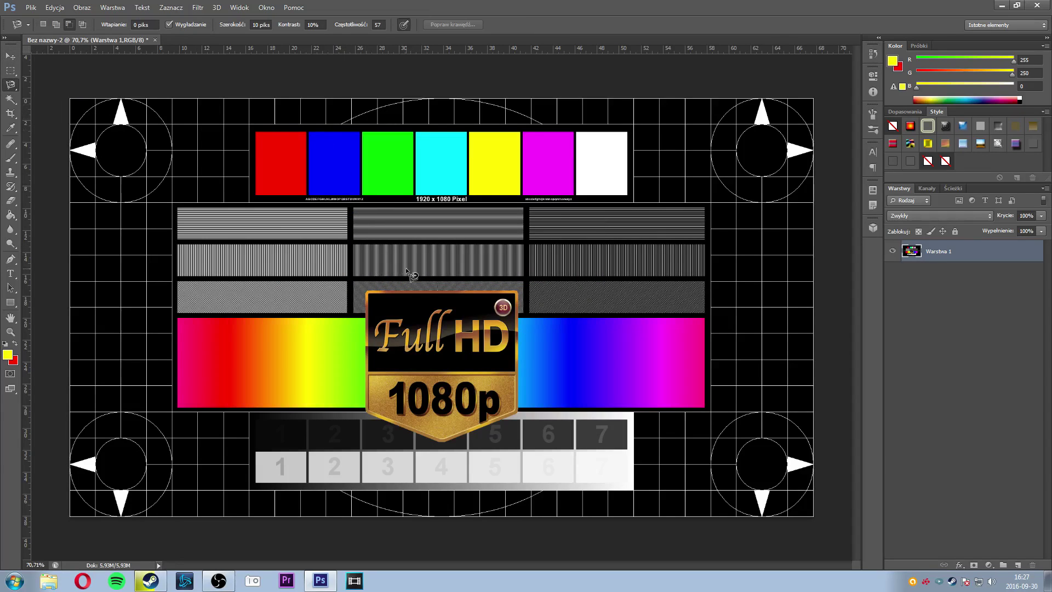
scroll(389, 320, up, 2)
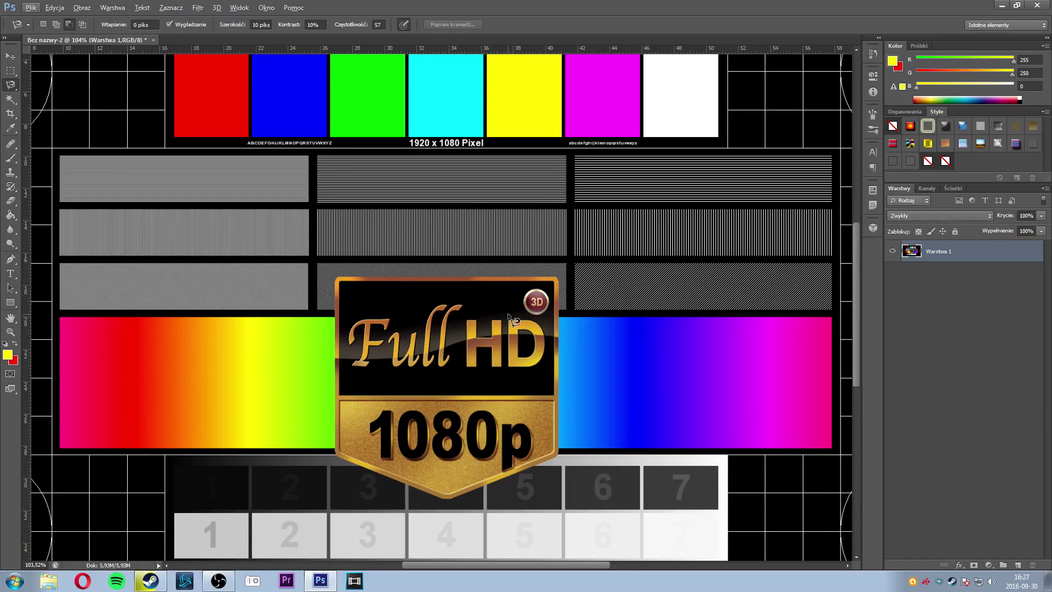
scroll(509, 318, up, 1)
scroll(438, 351, up, 1)
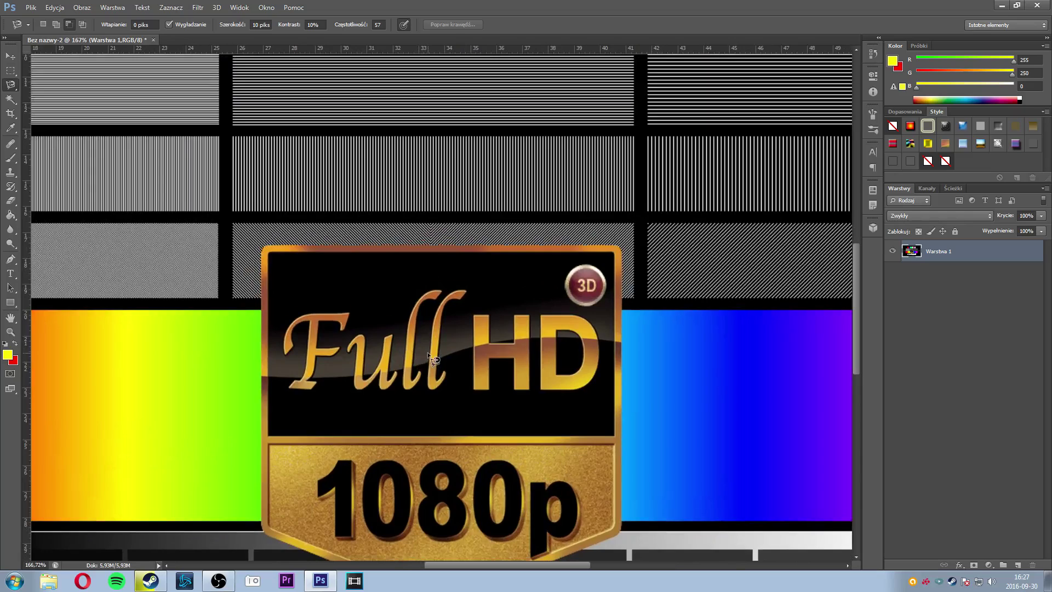
key(alt)
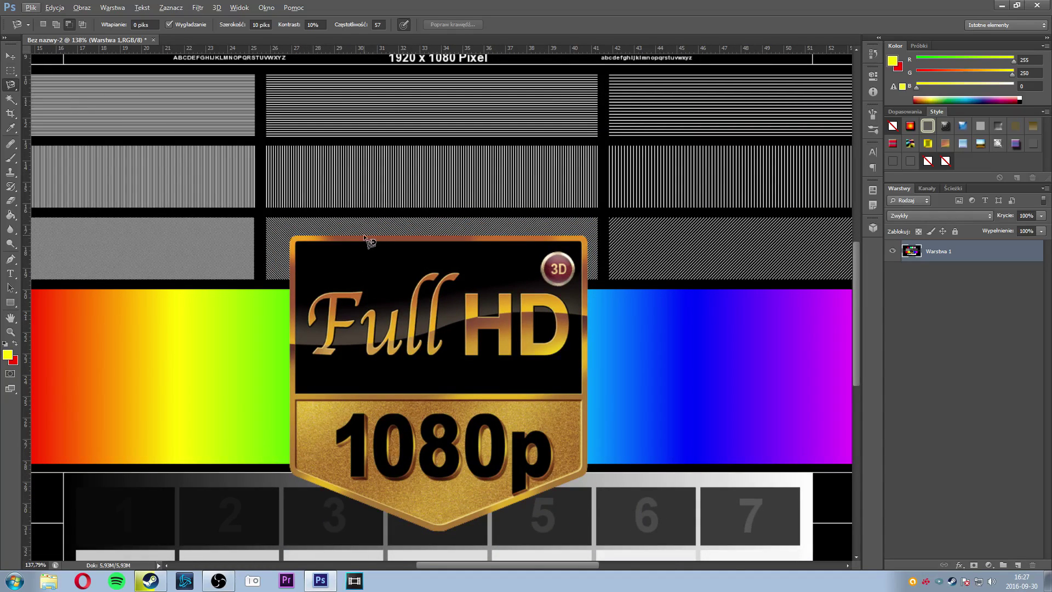
click(363, 234)
click(365, 235)
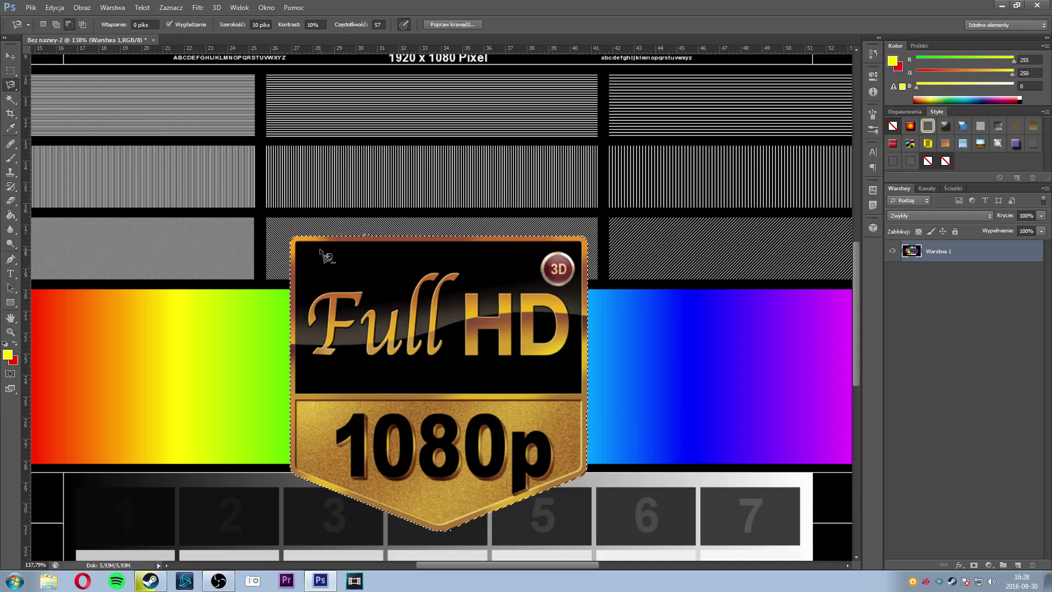
Step: Drag the selected Full HD logo up, right, and back over its emptied area
key(v)
drag(454, 354, 677, 239)
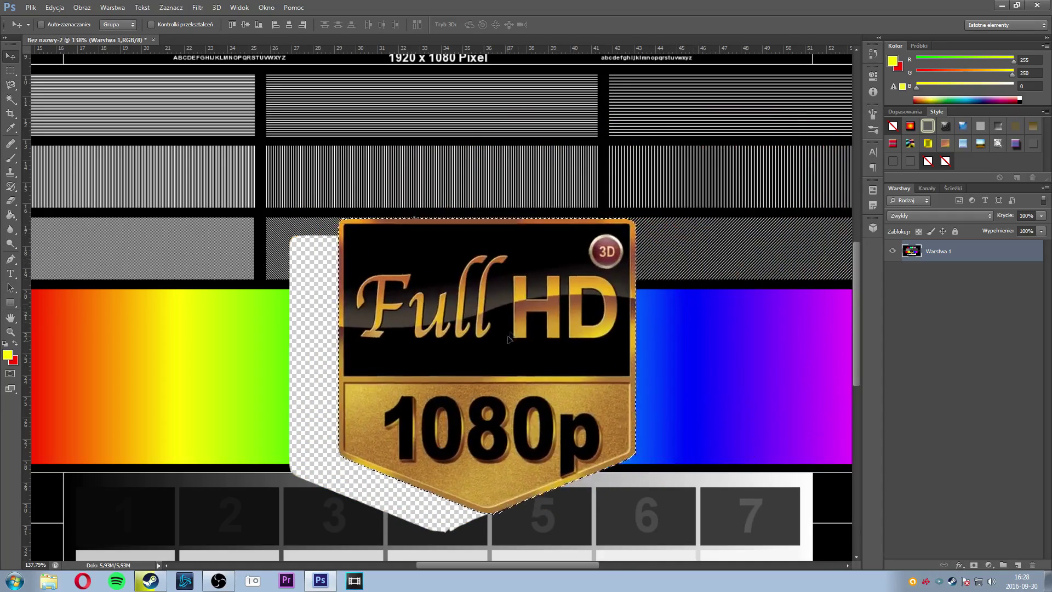
drag(678, 239, 632, 293)
mouse_move(628, 365)
mouse_down()
mouse_move(438, 360)
mouse_move(572, 464)
mouse_up()
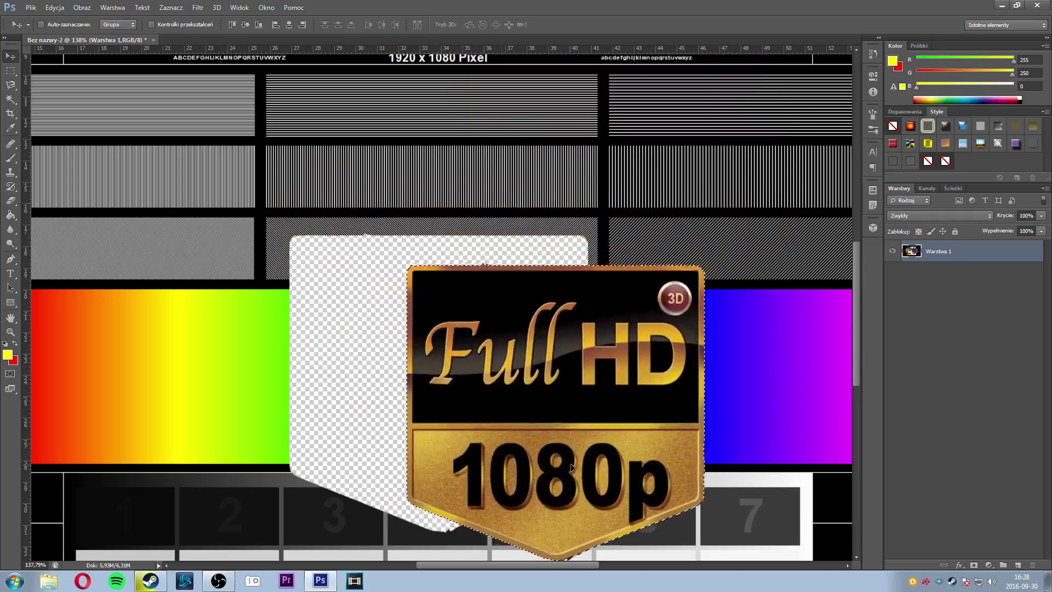
scroll(246, 197, up, 3)
scroll(258, 202, up, 3)
scroll(164, 192, up, 3)
scroll(141, 222, down, 1)
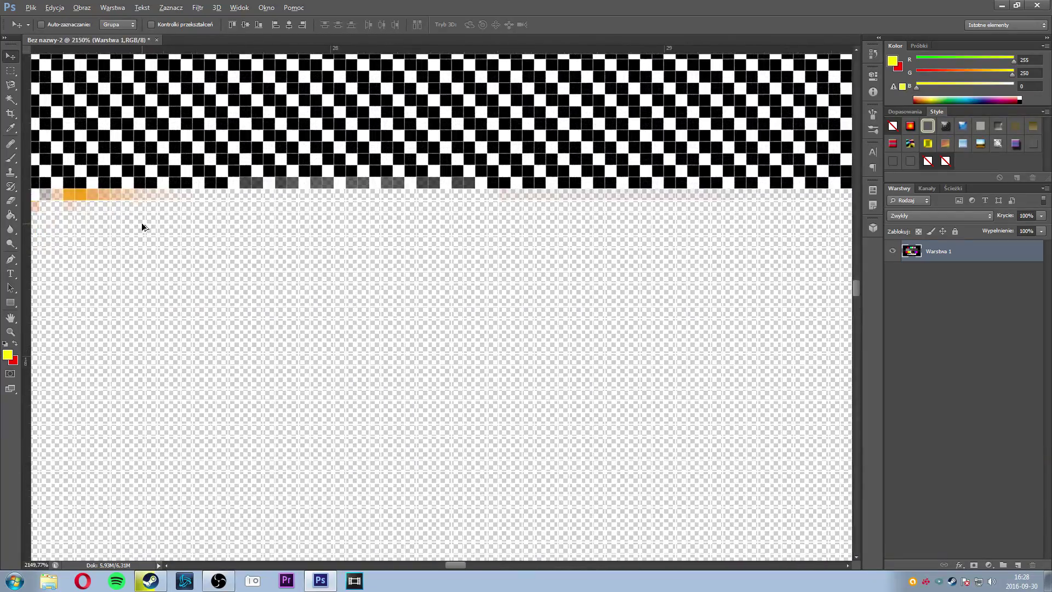
scroll(121, 208, up, 1)
scroll(687, 294, down, 2)
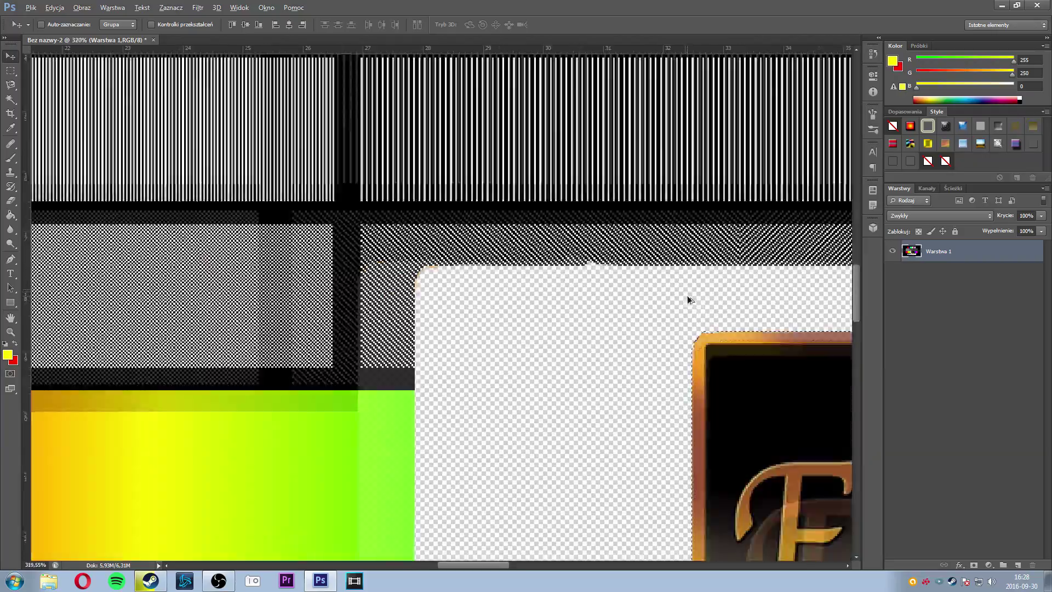
scroll(704, 311, down, 1)
scroll(704, 311, up, 1)
scroll(677, 306, up, 1)
scroll(675, 302, down, 3)
scroll(650, 301, down, 3)
scroll(646, 341, down, 2)
scroll(641, 347, down, 1)
scroll(452, 318, up, 2)
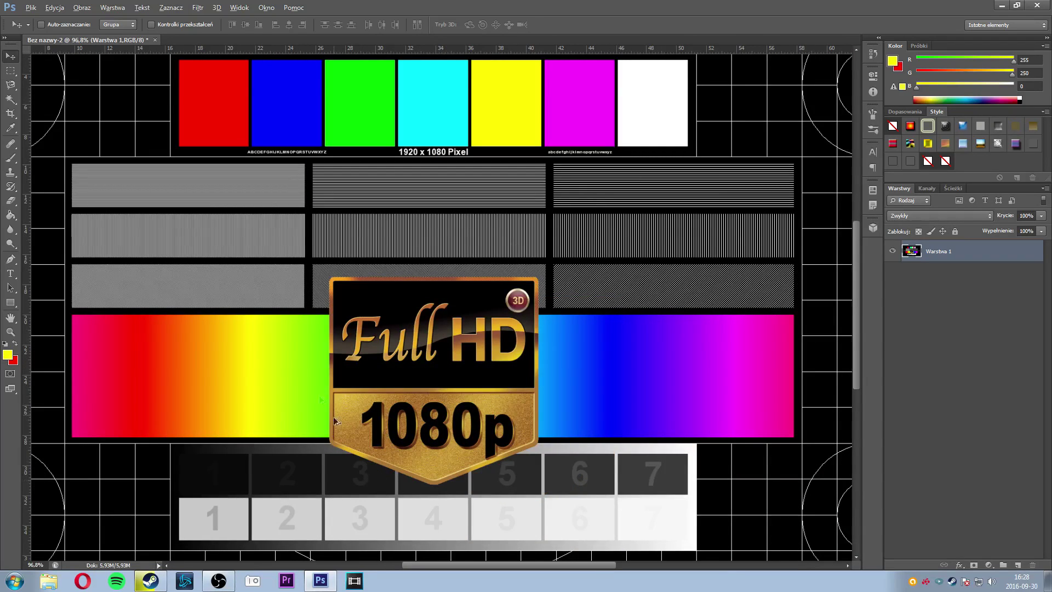
scroll(323, 378, down, 1)
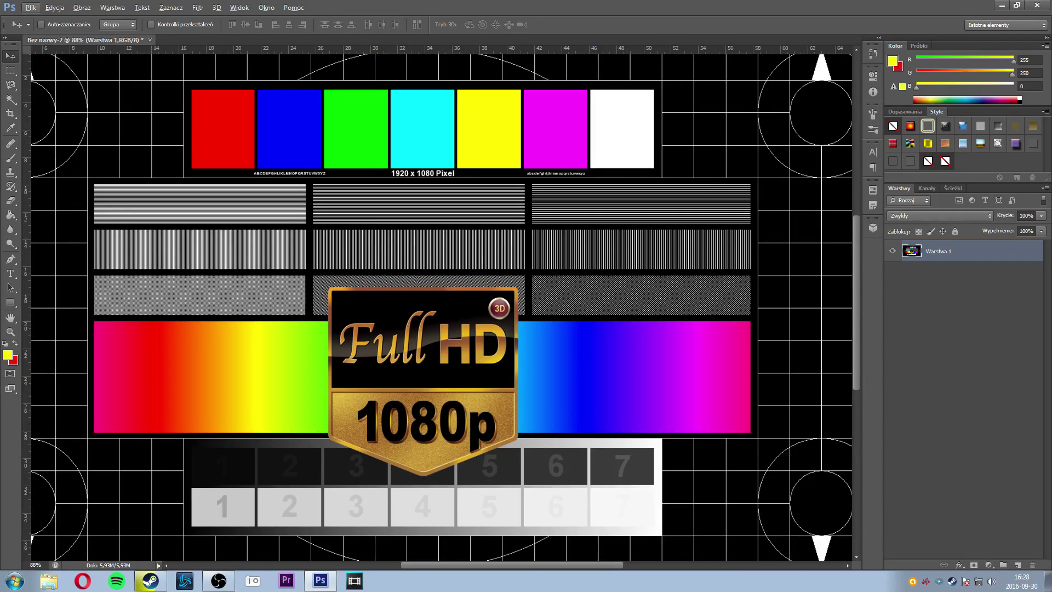
Step: Cycle through the freehand and polygonal lassos and Magic Wand, ending on Quick Selection
click(16, 88)
click(47, 84)
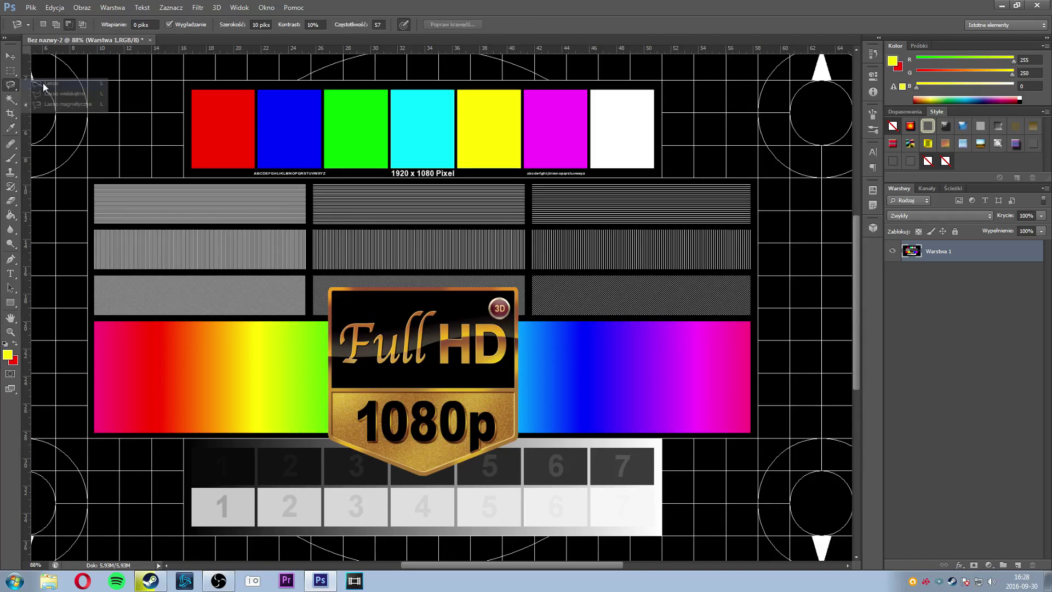
click(16, 87)
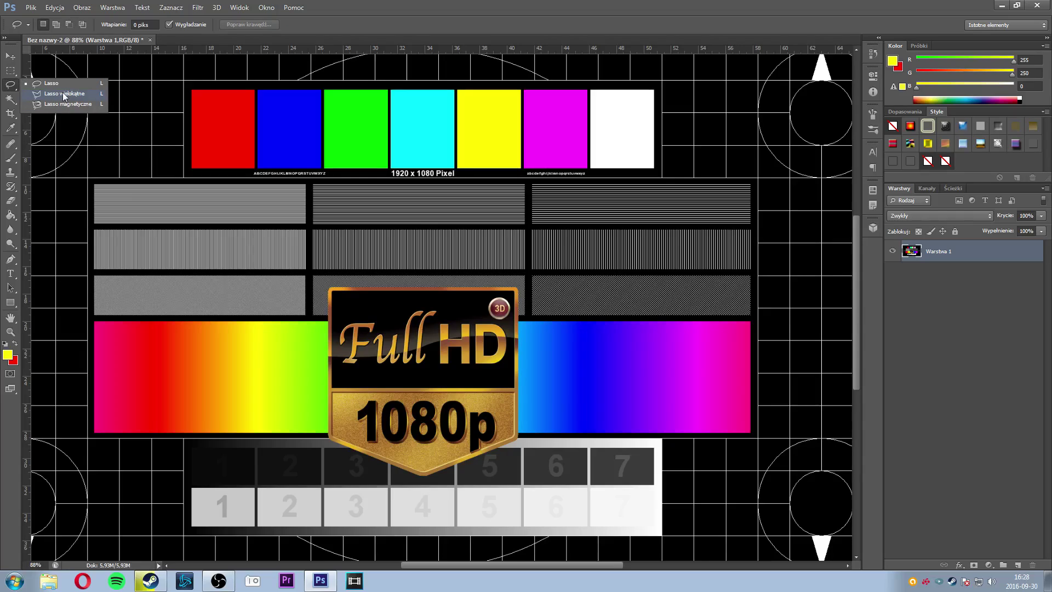
click(63, 95)
click(15, 103)
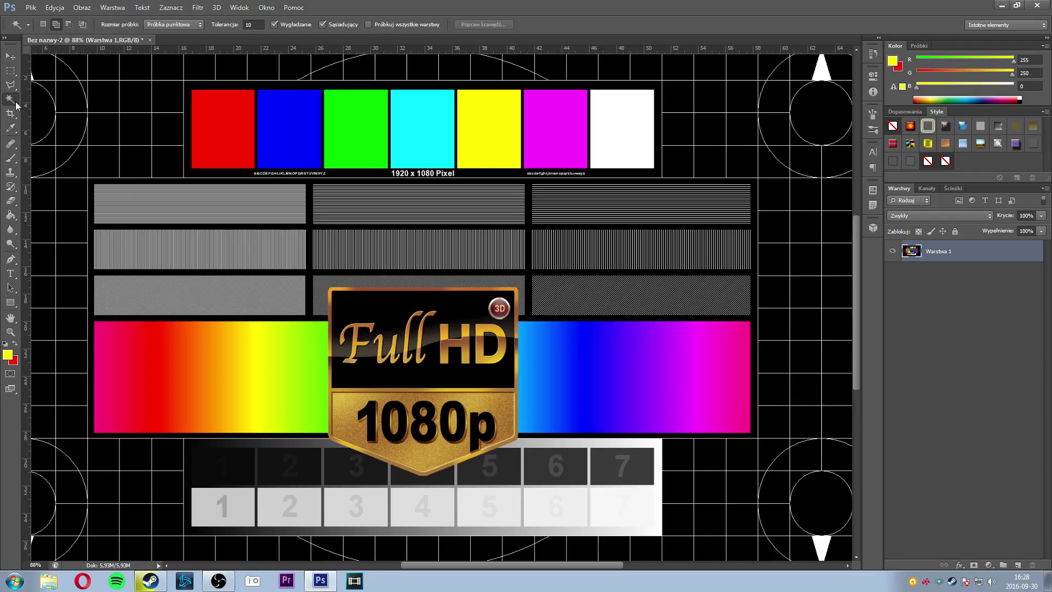
click(16, 102)
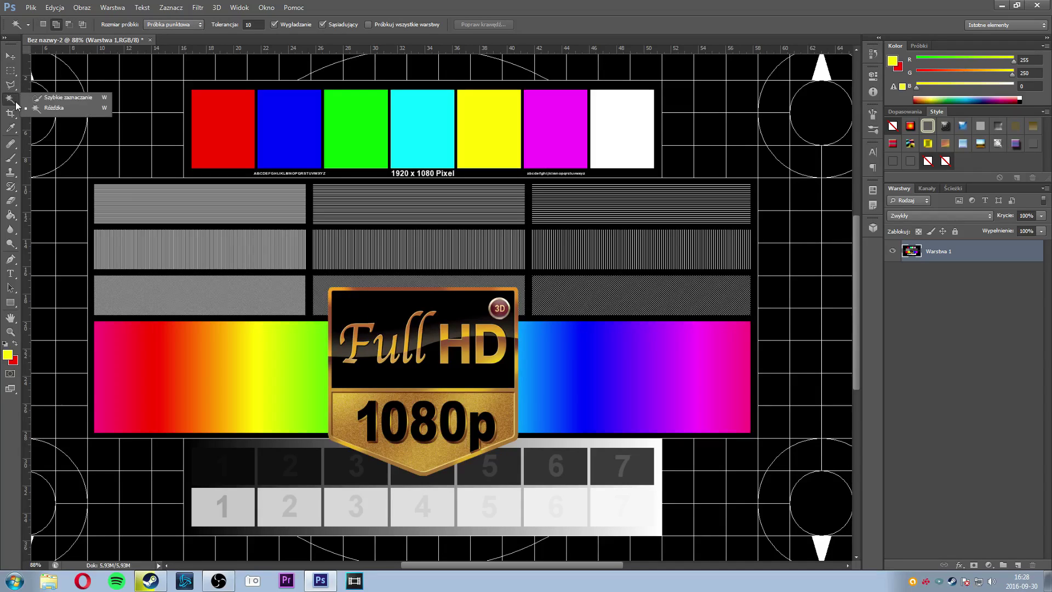
click(61, 98)
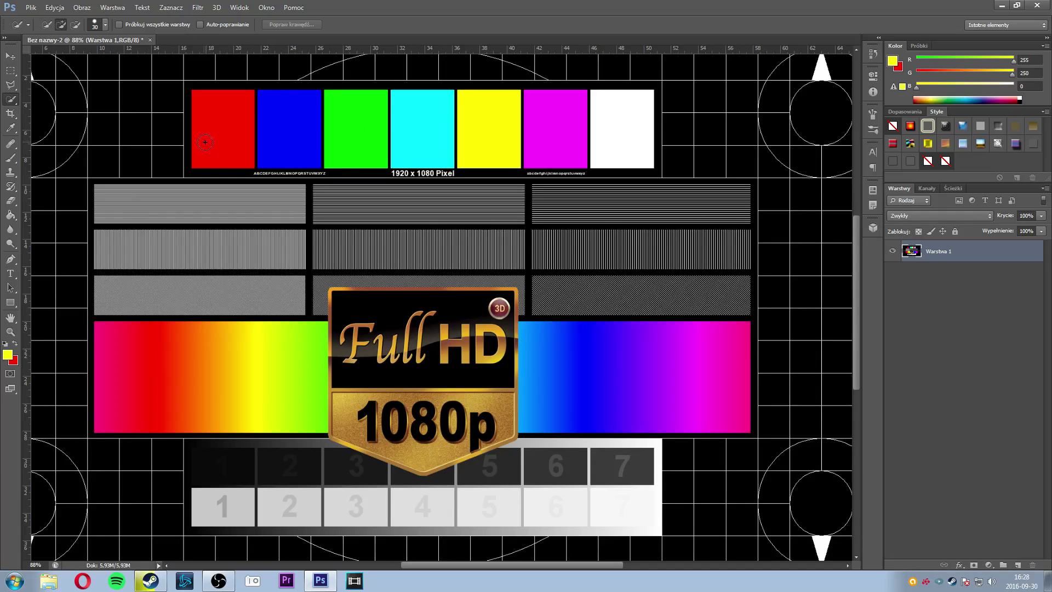
drag(225, 127, 629, 143)
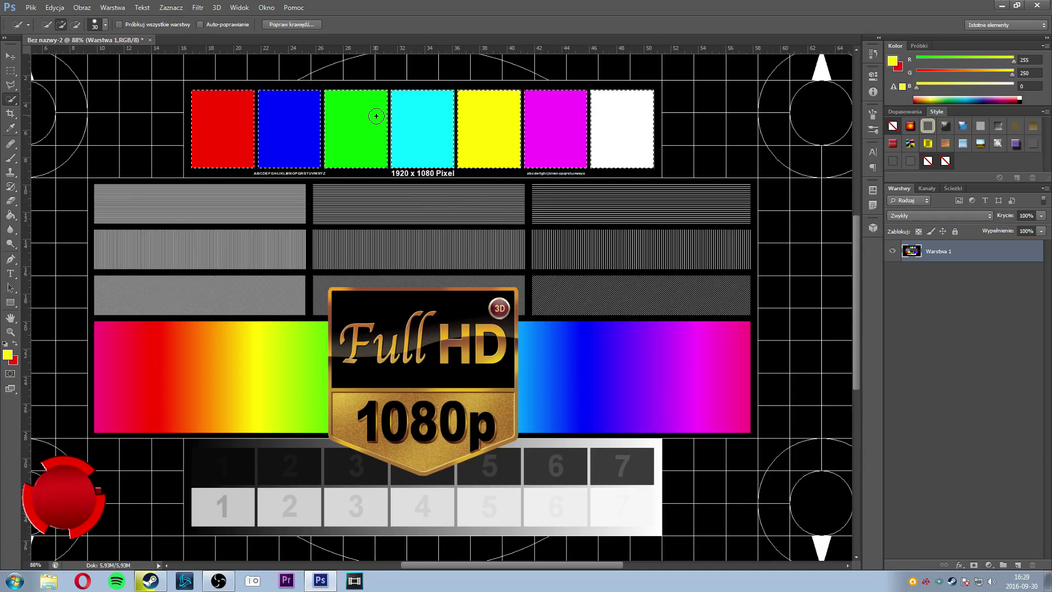
key(ctrl+t)
drag(379, 175, 385, 296)
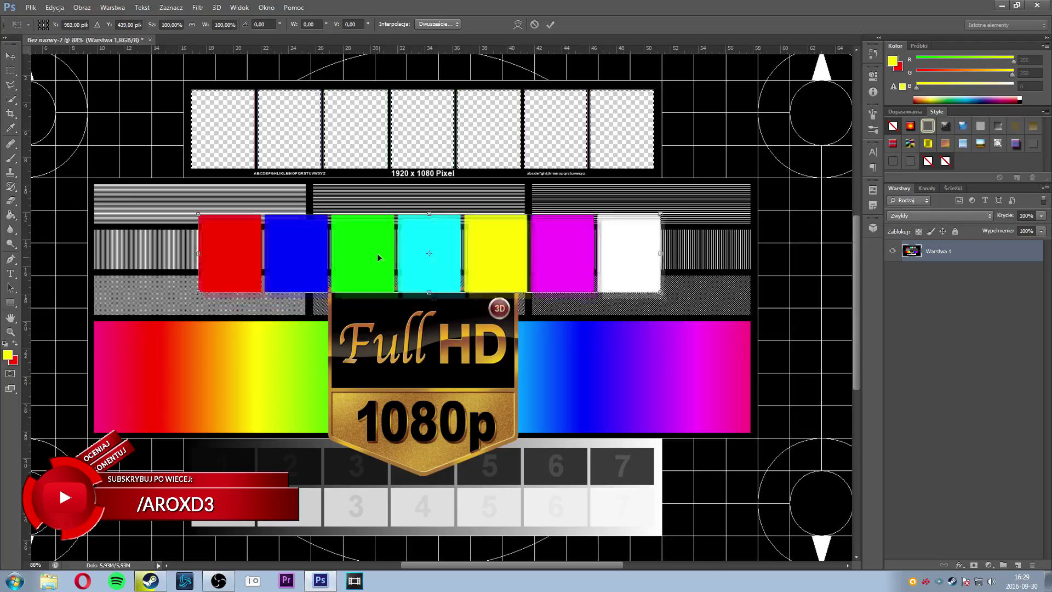
scroll(418, 194, up, 5)
scroll(418, 191, up, 2)
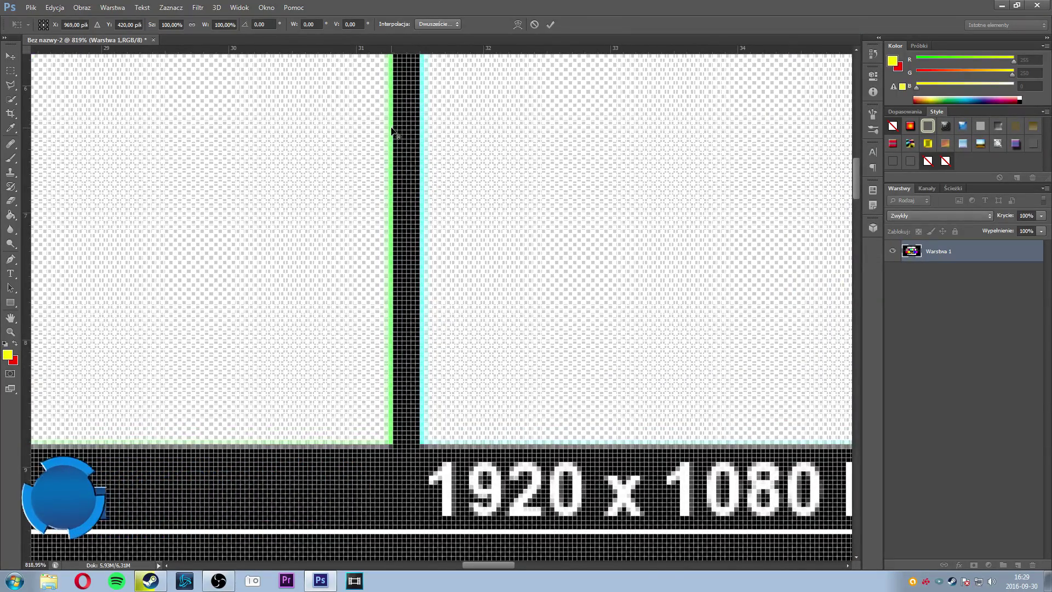
scroll(390, 123, up, 1)
scroll(432, 155, up, 1)
scroll(739, 212, down, 5)
scroll(712, 214, up, 2)
scroll(693, 216, up, 1)
scroll(489, 209, down, 4)
scroll(489, 210, down, 2)
scroll(488, 207, down, 1)
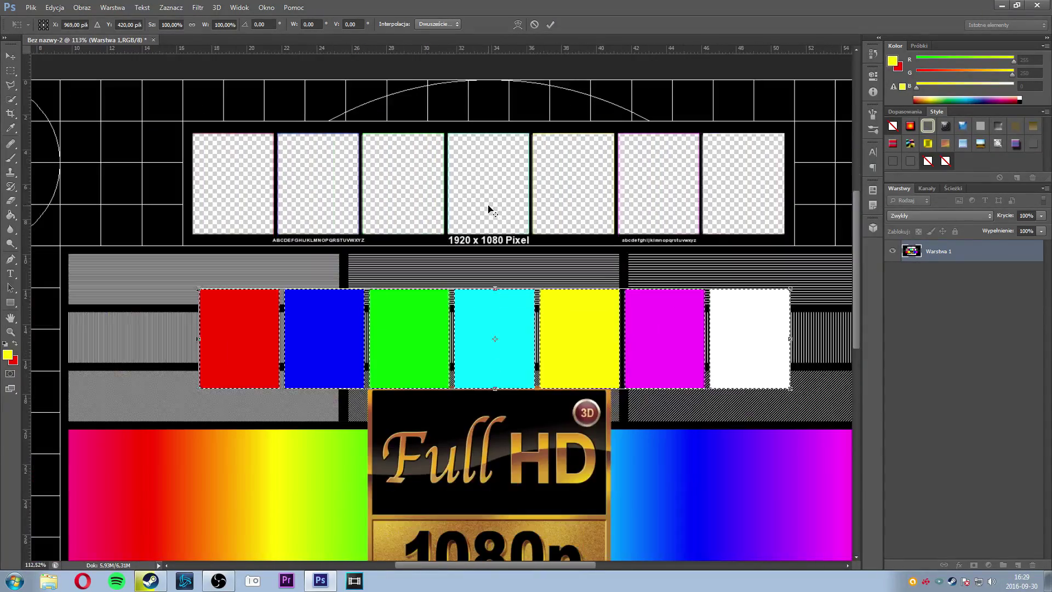
key(Escape)
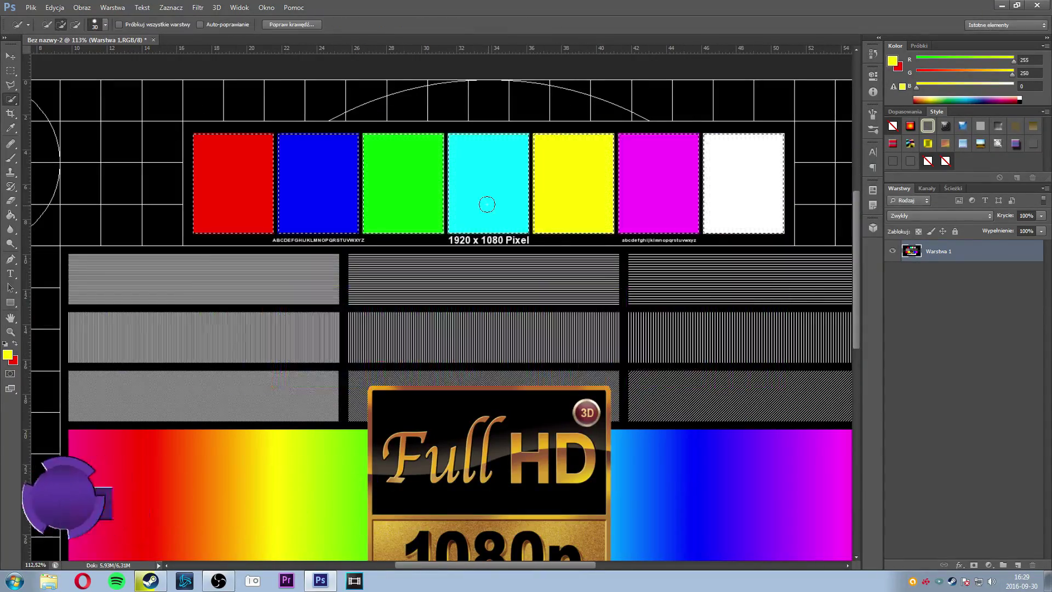
key(ctrl+d)
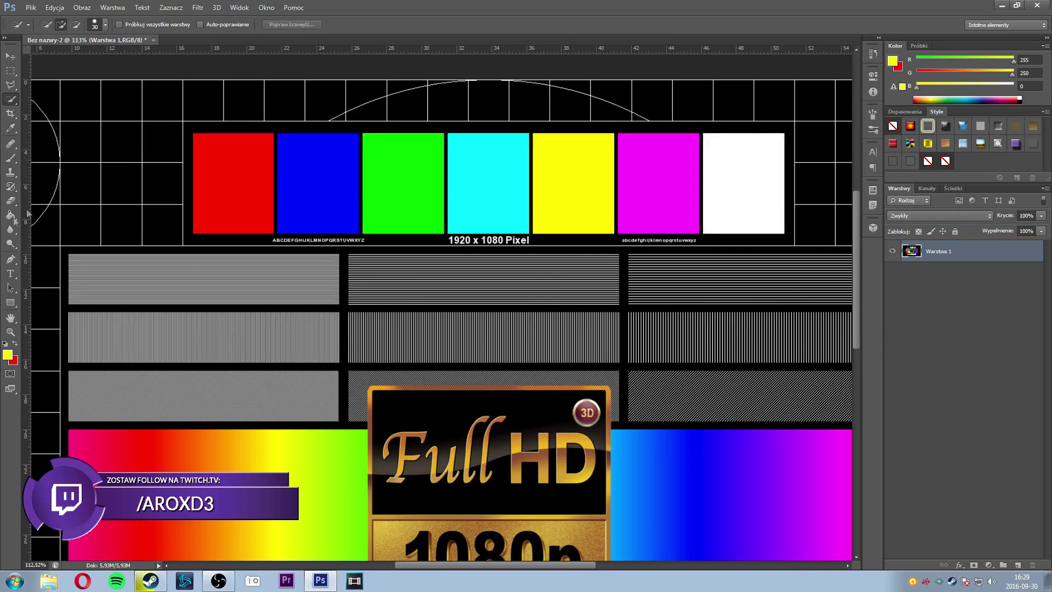
right_click(10, 99)
click(38, 107)
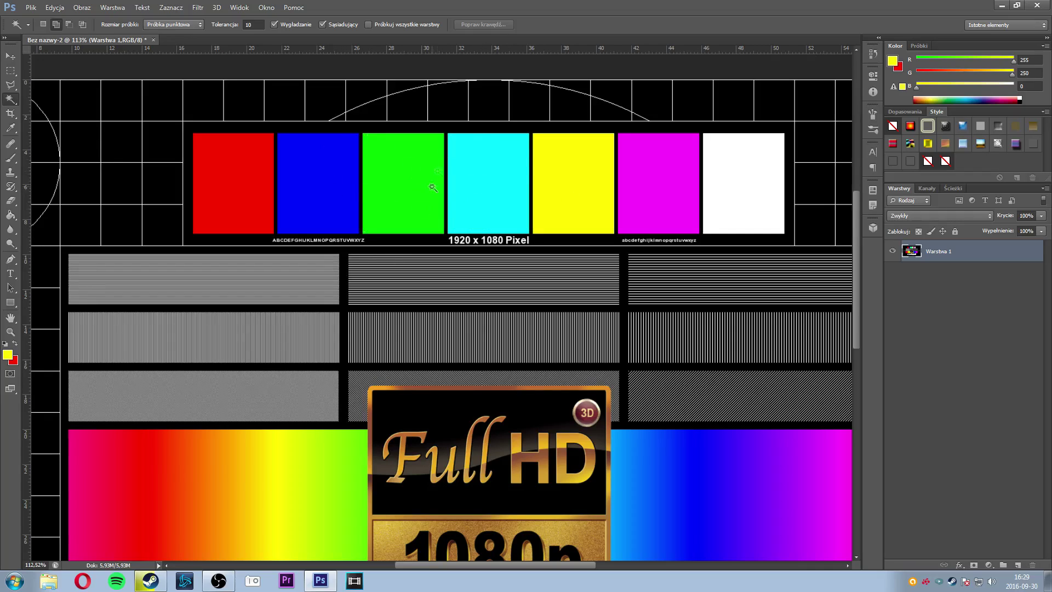
click(413, 206)
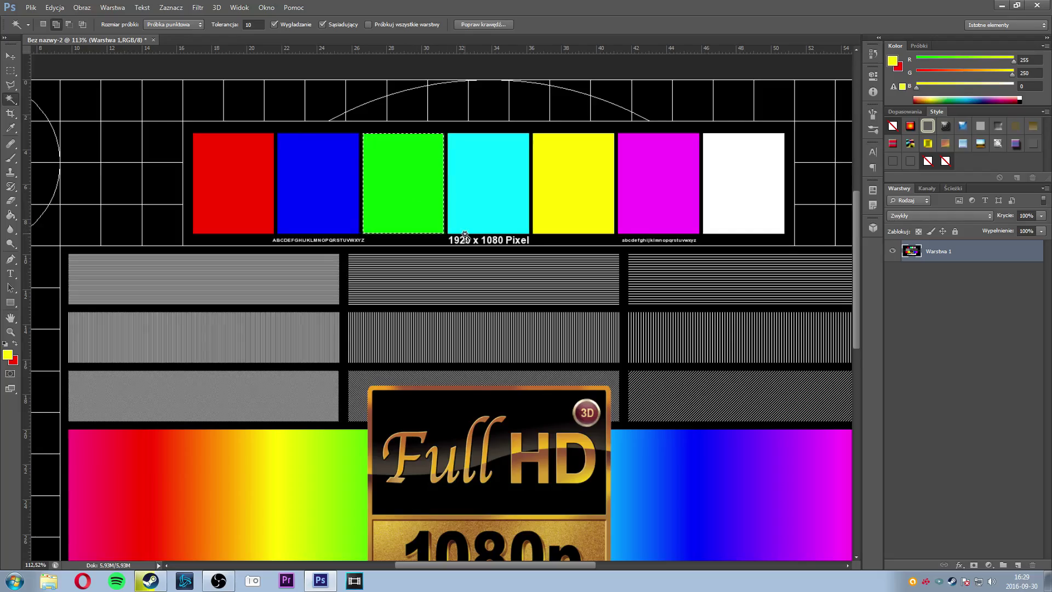
key(Delete)
scroll(443, 174, up, 2)
scroll(443, 174, up, 5)
scroll(434, 225, up, 8)
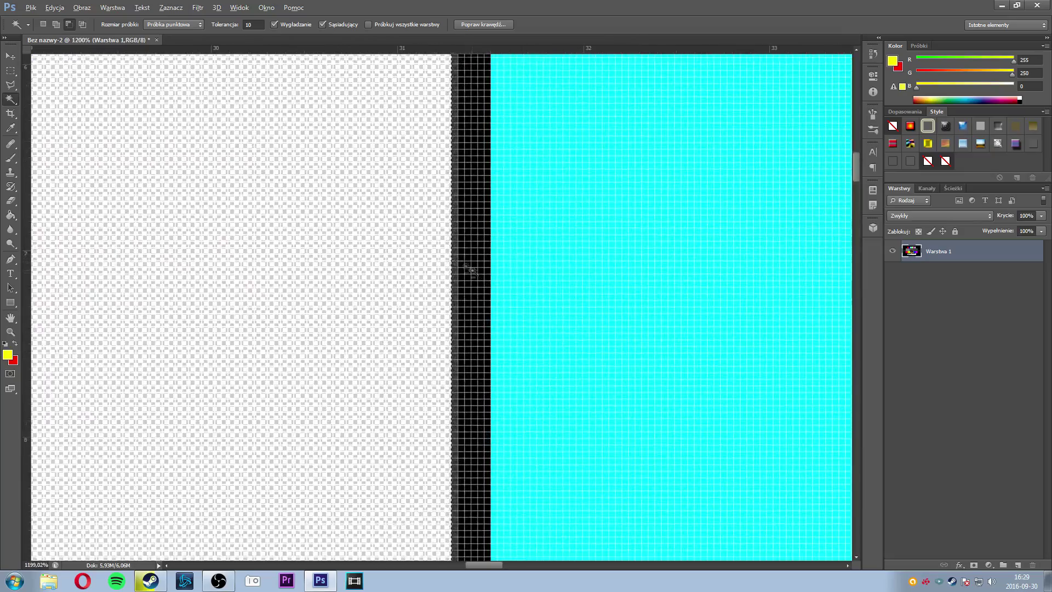
scroll(427, 274, down, 3)
scroll(425, 265, down, 3)
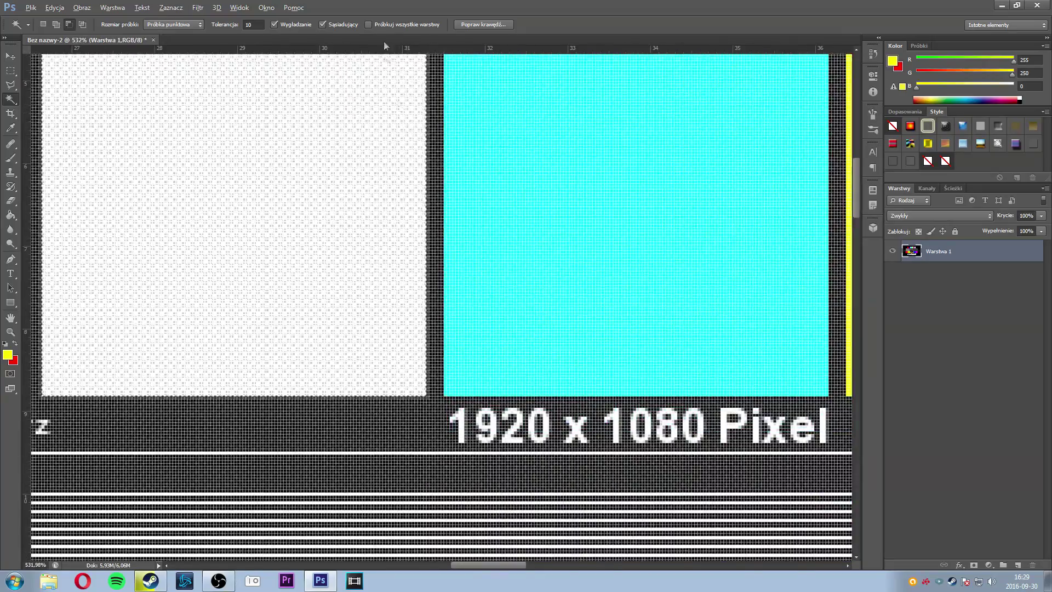
scroll(327, 389, up, 8)
scroll(326, 389, down, 4)
scroll(322, 388, down, 4)
scroll(320, 375, down, 3)
scroll(376, 289, down, 2)
scroll(377, 287, down, 2)
scroll(394, 216, up, 1)
key(ctrl+z)
scroll(378, 207, down, 1)
scroll(362, 189, up, 1)
right_click(13, 98)
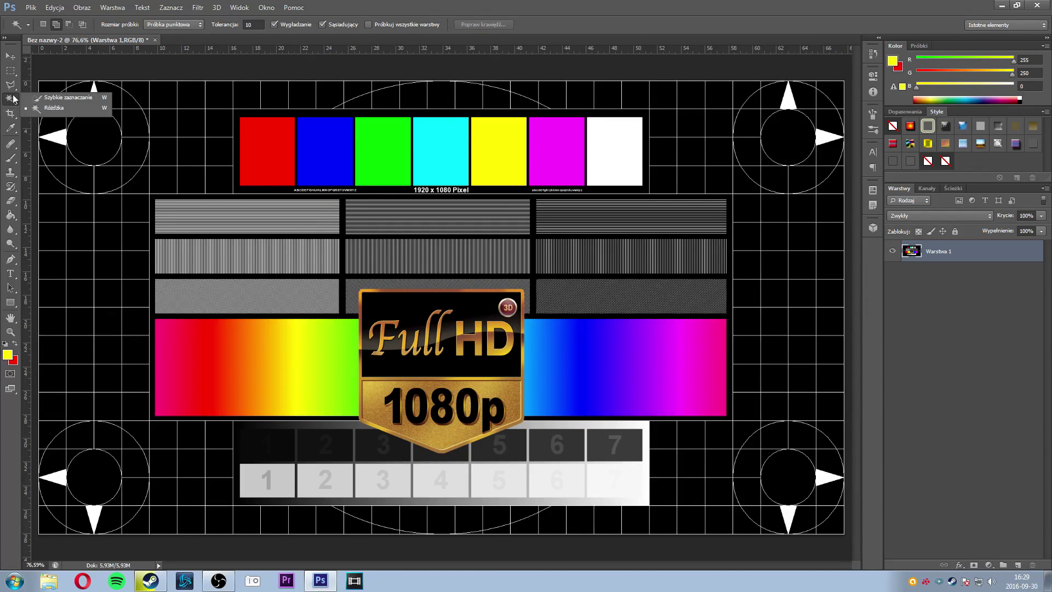
Step: Try Move, Magic Wand, Lasso and Rectangular Marquee, then Magic Wand and Polygonal Lasso again
click(14, 57)
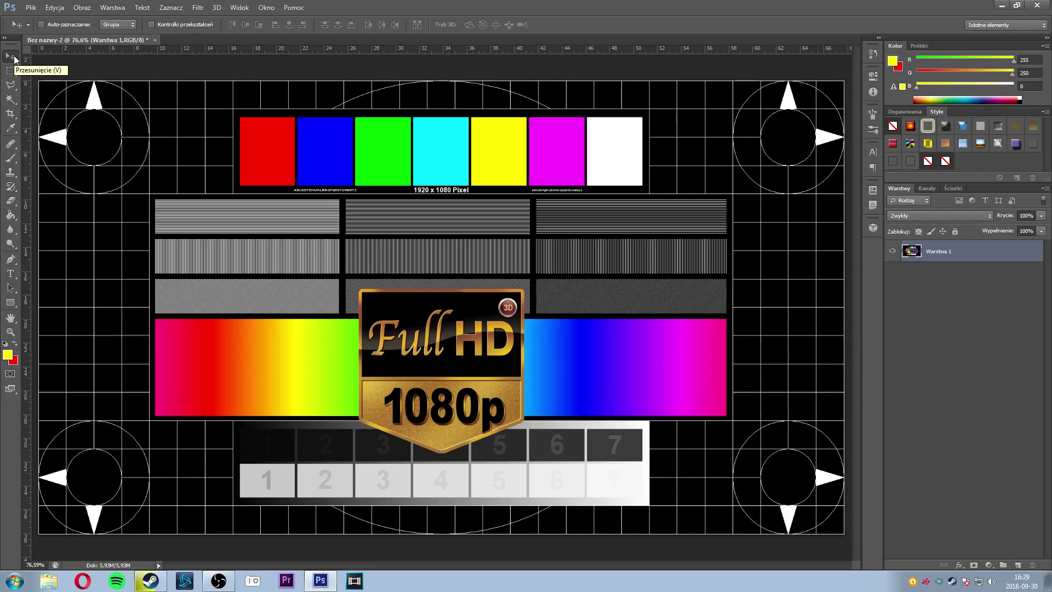
click(14, 100)
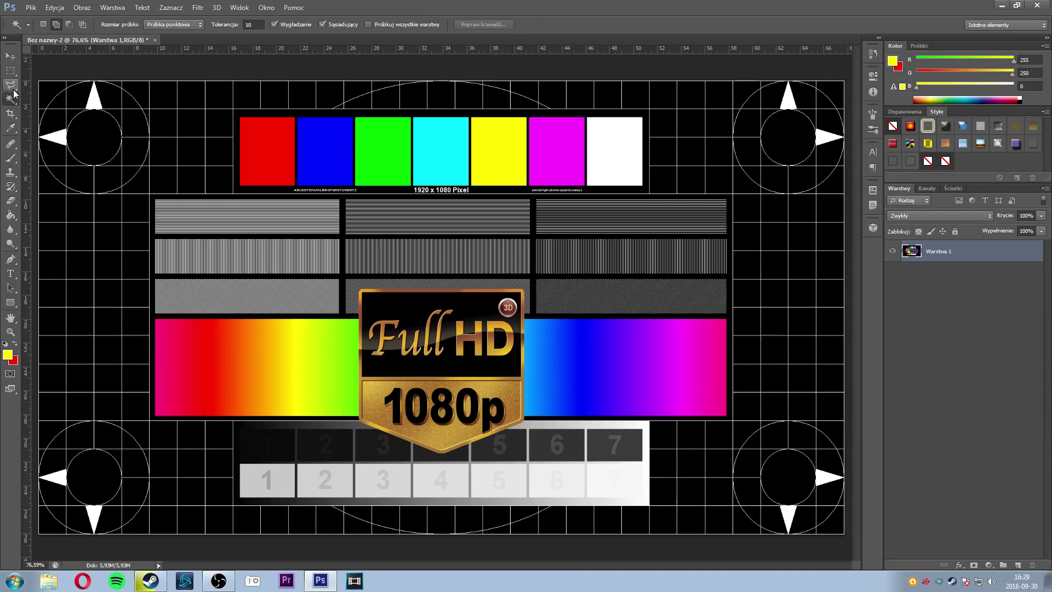
click(11, 86)
drag(11, 71, 57, 75)
click(51, 69)
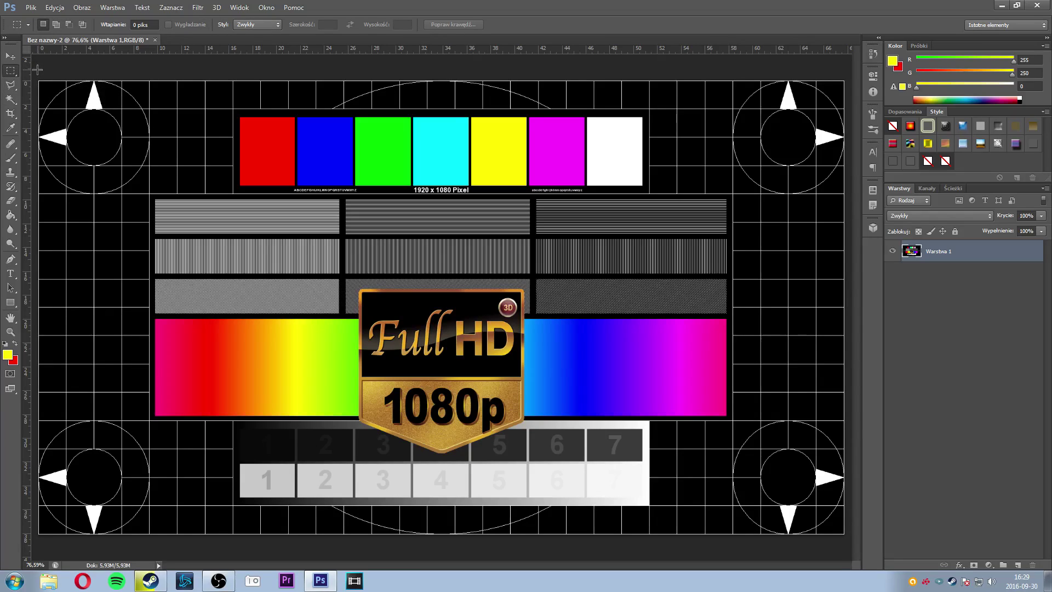
click(11, 99)
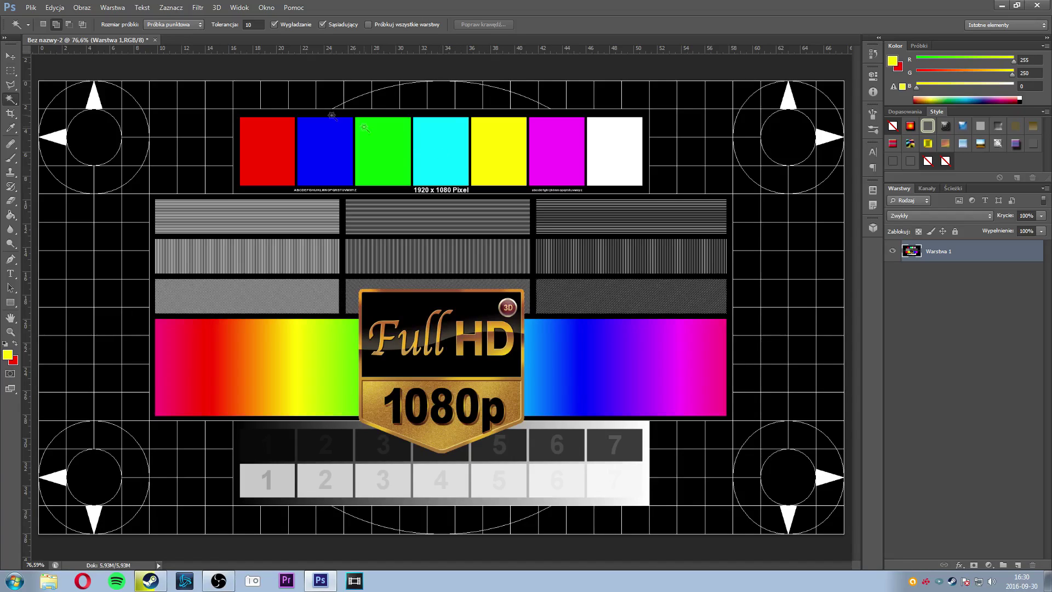
click(12, 88)
alt+scroll(427, 315, up, 3)
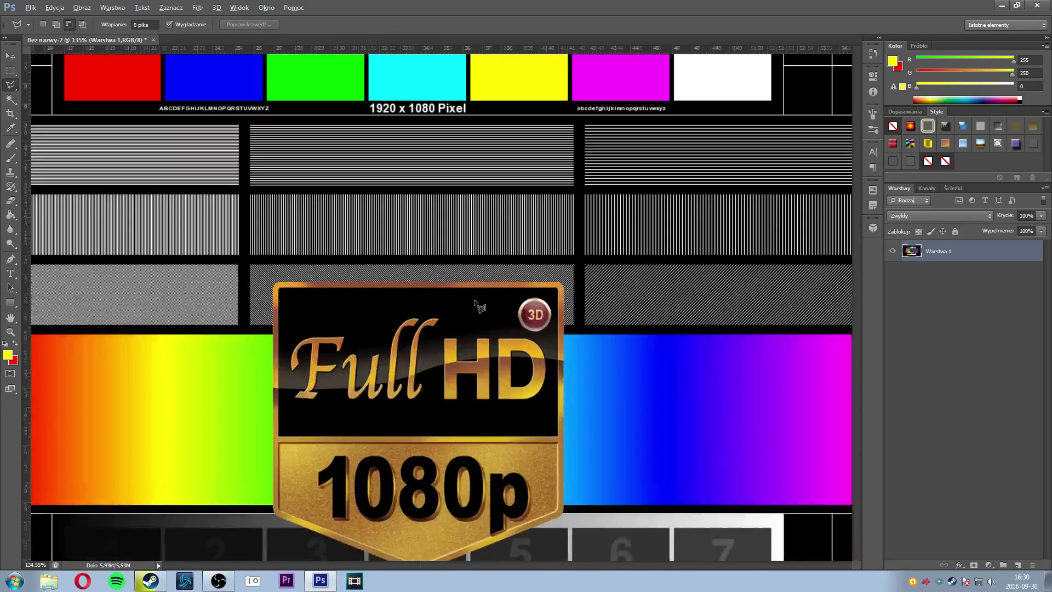
alt+scroll(428, 315, up, 2)
scroll(440, 326, down, 1)
click(431, 298)
click(421, 368)
click(453, 432)
click(572, 427)
click(606, 406)
click(604, 306)
click(558, 288)
click(459, 278)
click(433, 300)
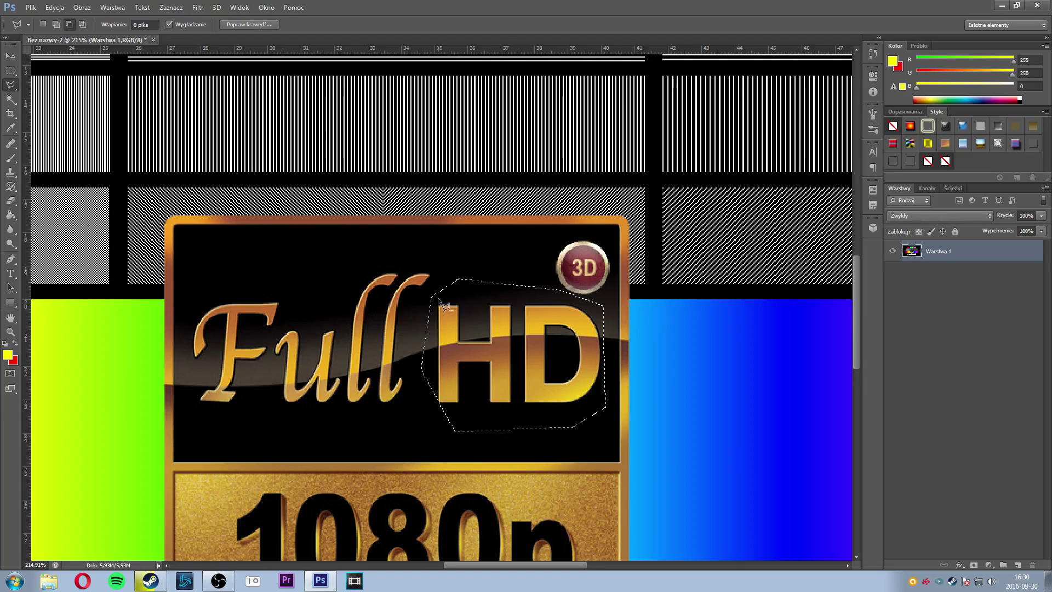
key(ctrl+t)
drag(488, 352, 262, 239)
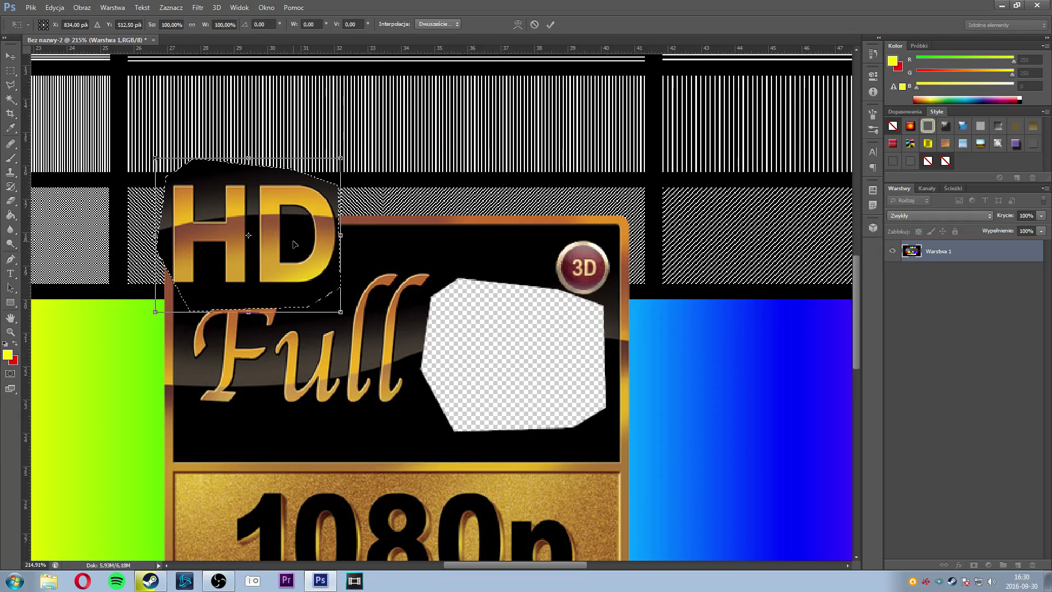
key(Escape)
key(ctrl+d)
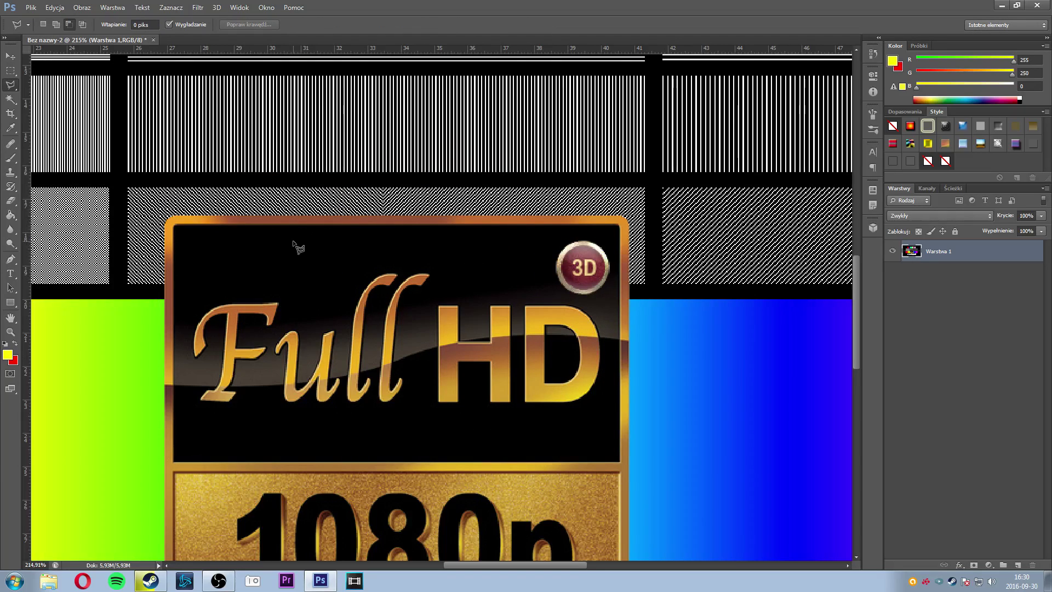
click(10, 99)
scroll(289, 212, down, 3)
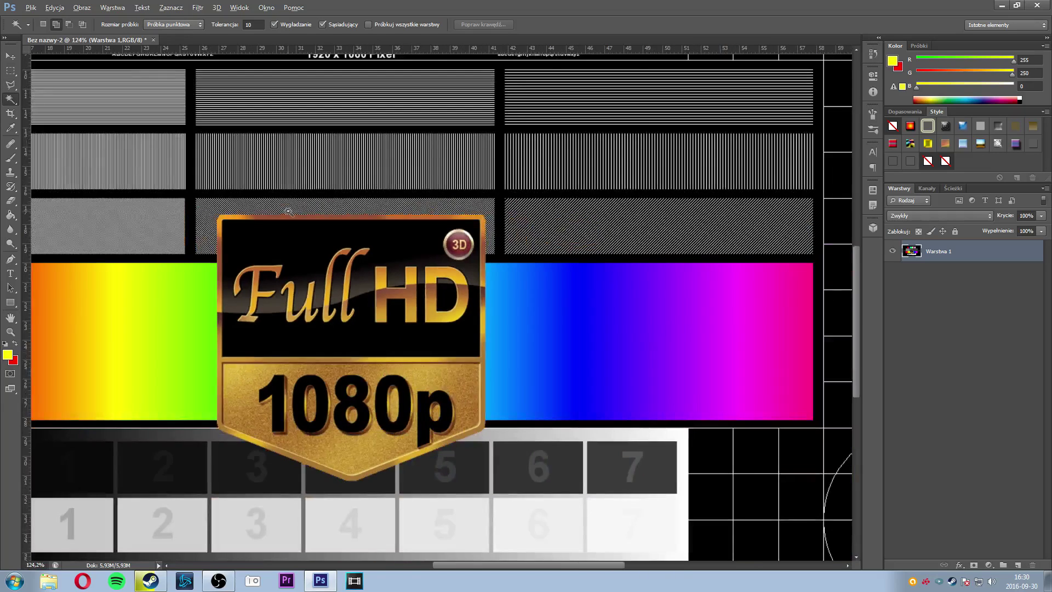
scroll(348, 181, down, 3)
scroll(408, 152, up, 4)
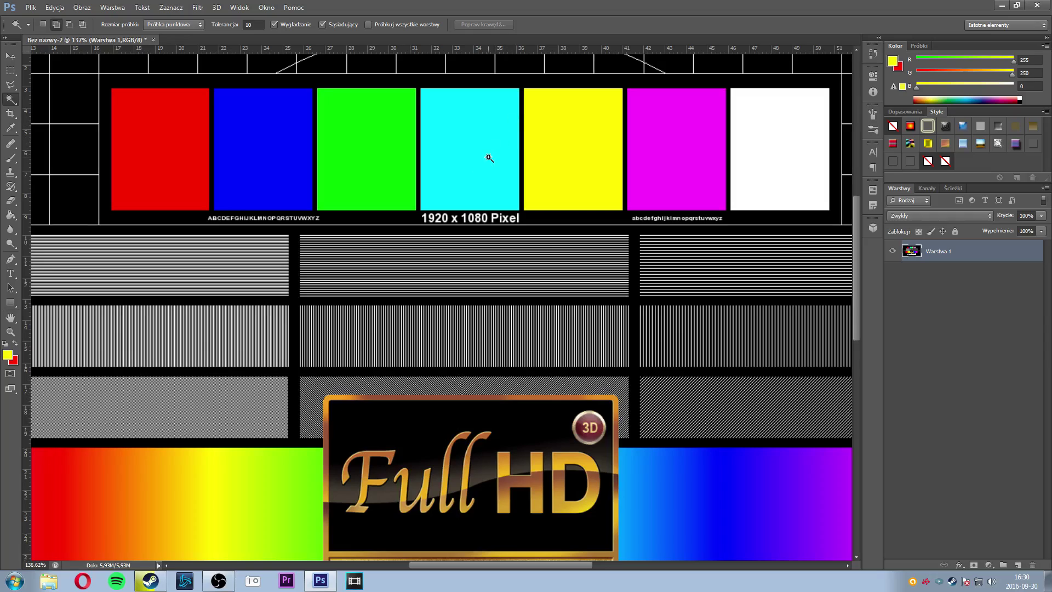
click(470, 157)
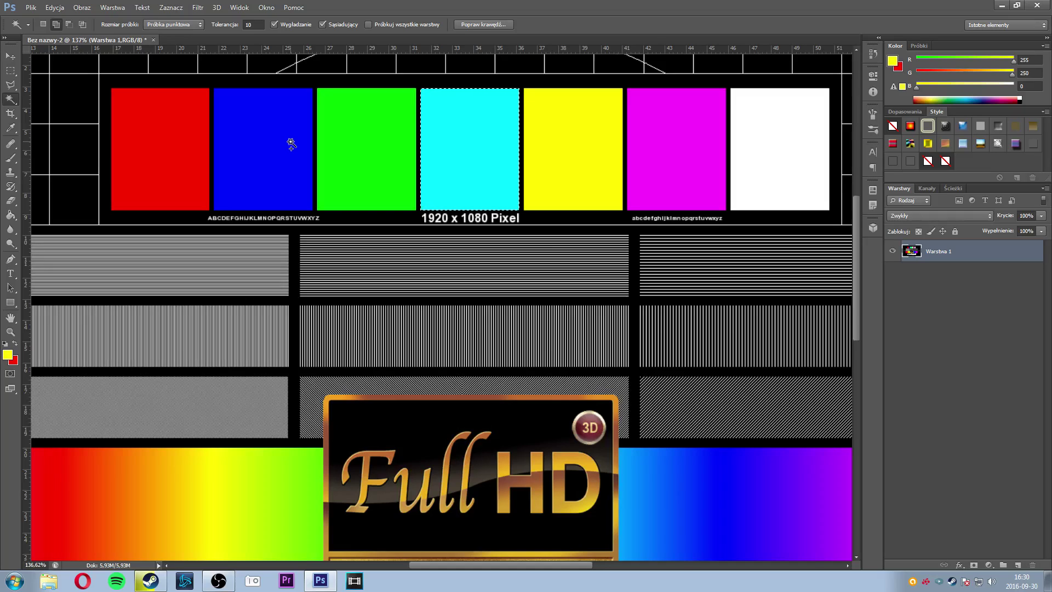
key(ctrl+d)
alt+scroll(462, 164, down, 3)
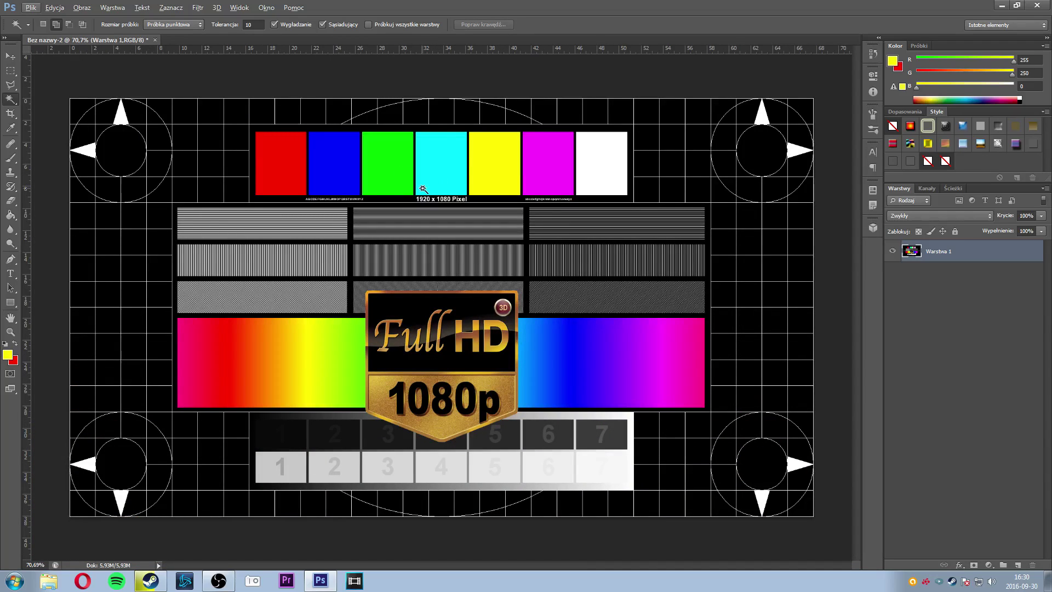
Step: Choose the Eyedropper and sample the blue bar as the foreground colour
click(11, 114)
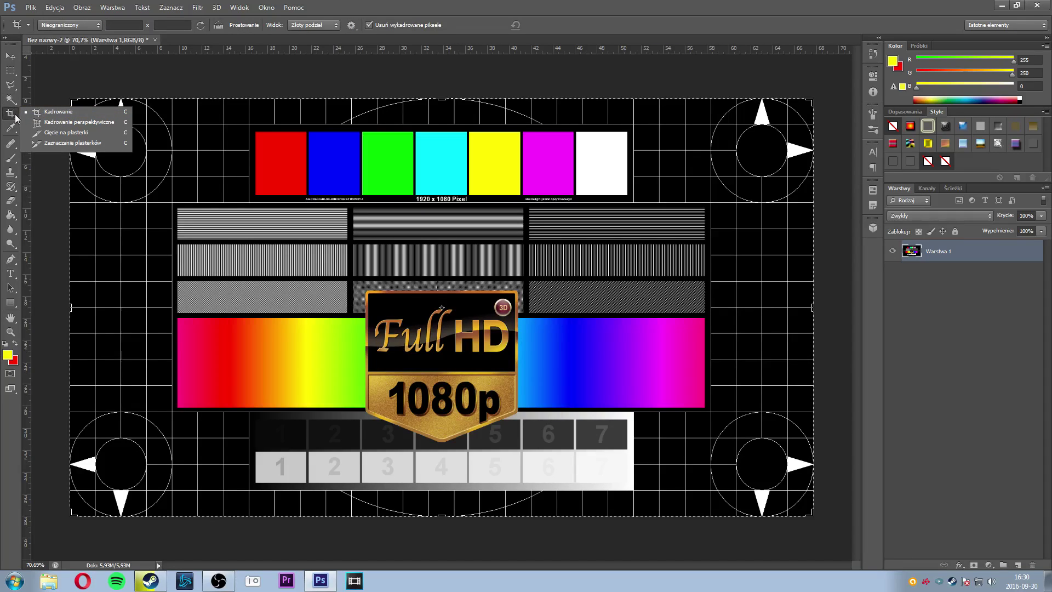
click(18, 128)
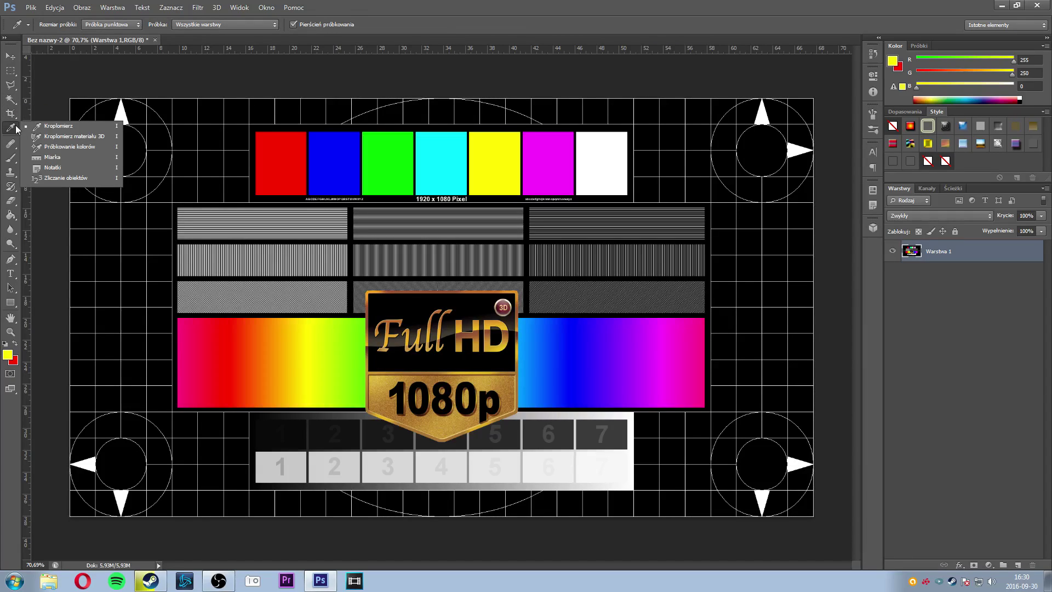
click(27, 130)
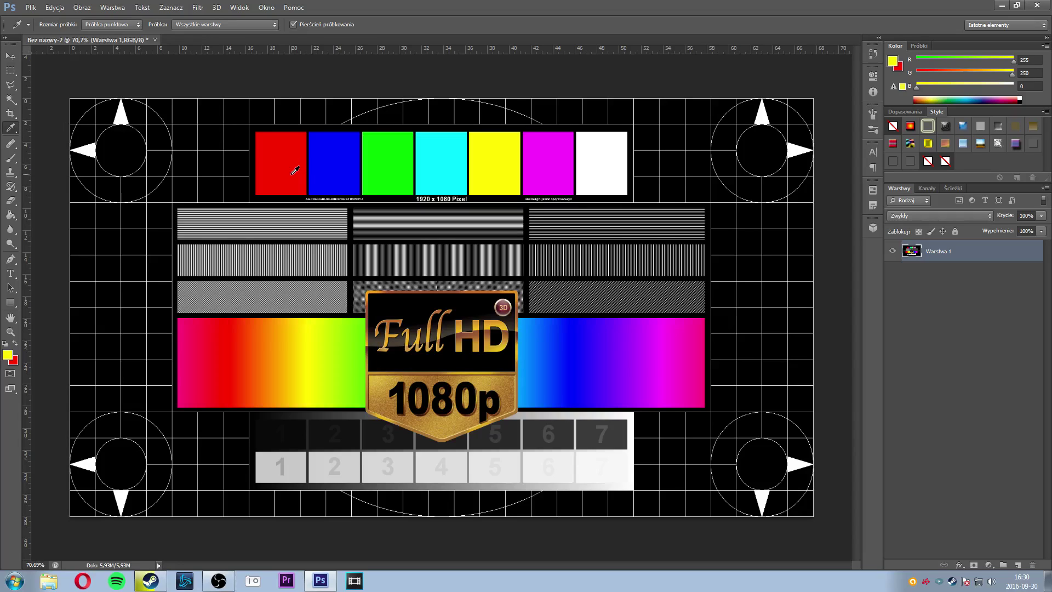
right_click(15, 130)
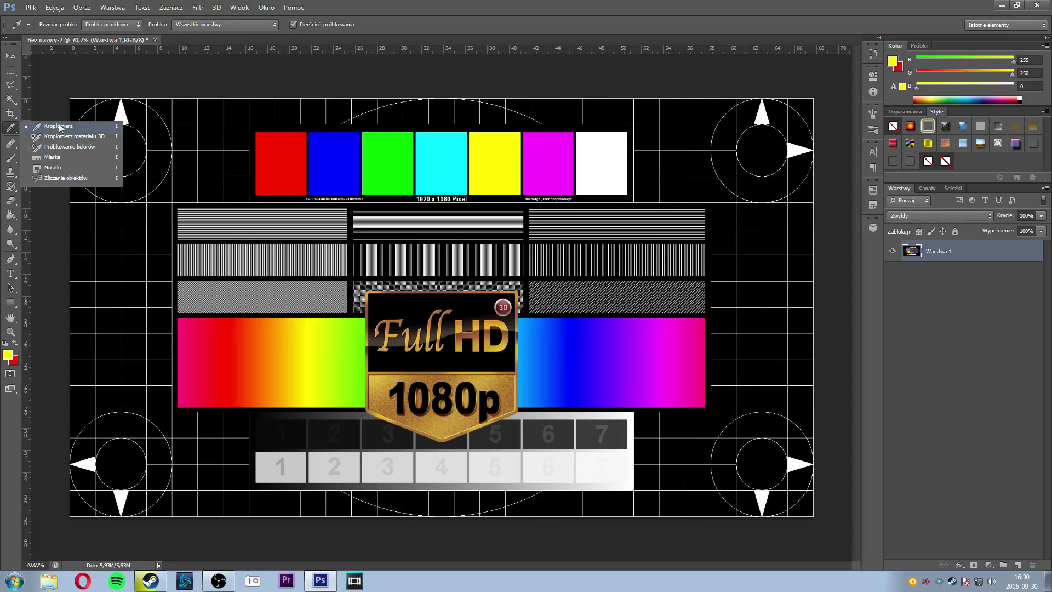
click(74, 131)
mouse_move(273, 164)
mouse_down()
mouse_move(398, 181)
mouse_move(606, 175)
mouse_move(436, 352)
mouse_move(246, 371)
mouse_move(486, 237)
mouse_move(305, 174)
mouse_move(570, 175)
mouse_move(385, 165)
mouse_move(390, 156)
mouse_move(334, 164)
mouse_up()
Step: Check hex value 0000fe in the foreground Color Picker and close it keeping the blue
click(9, 354)
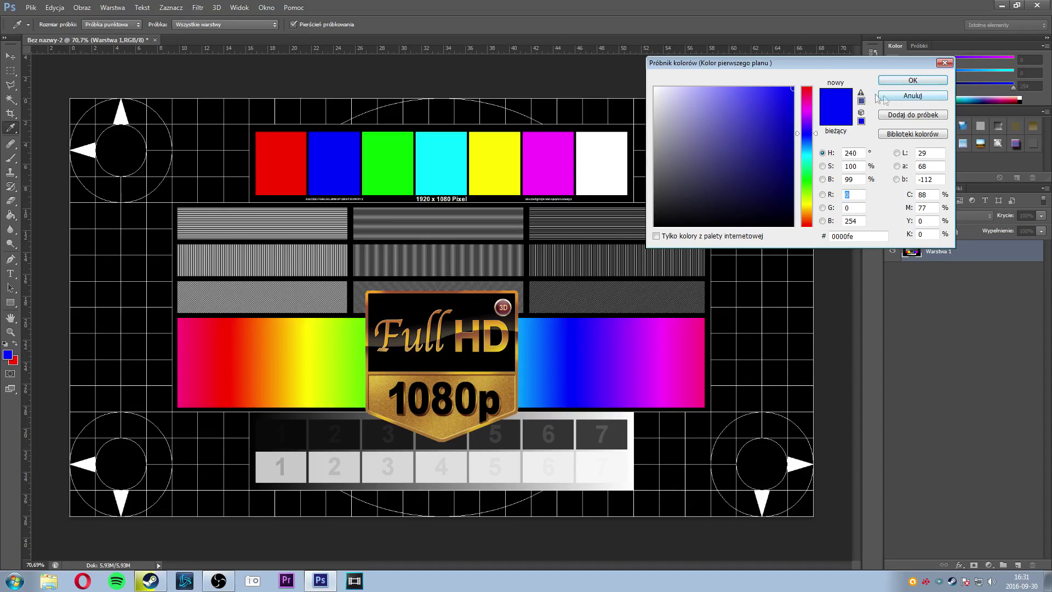
click(838, 236)
right_click(839, 240)
click(925, 81)
scroll(60, 144, down, 1)
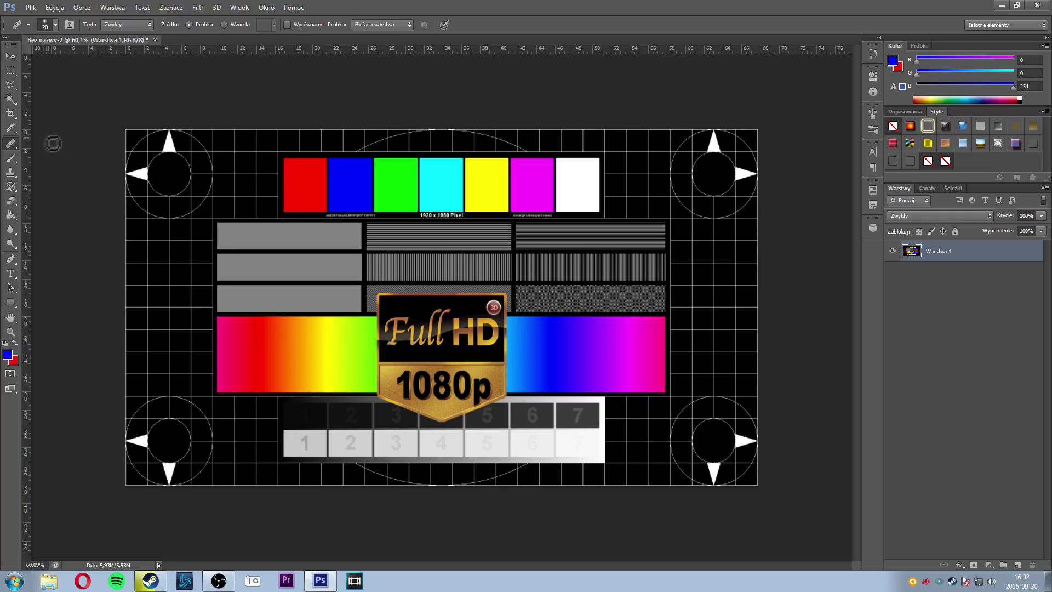
right_click(10, 144)
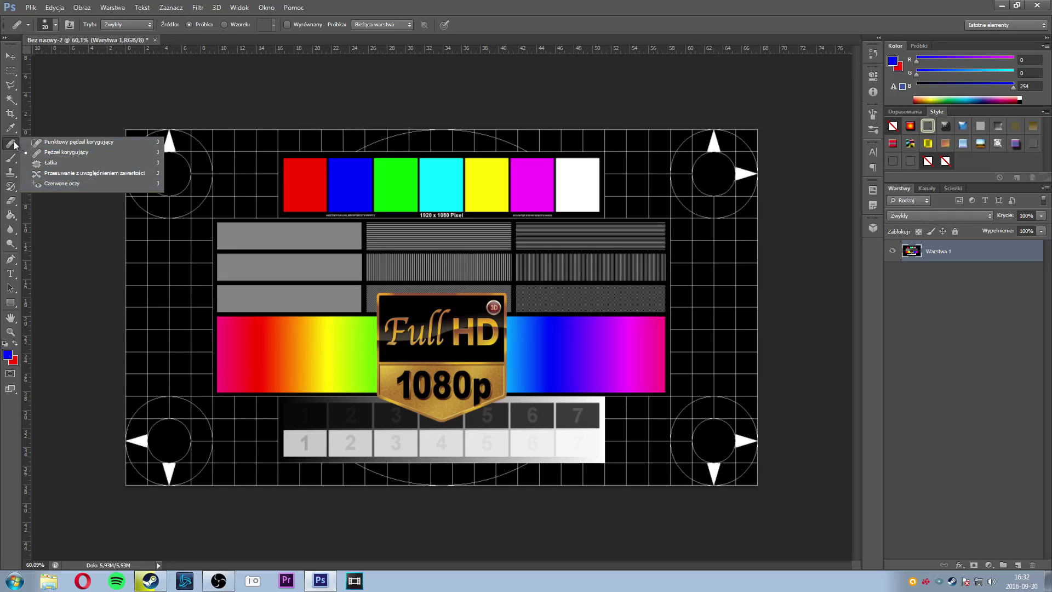
click(55, 153)
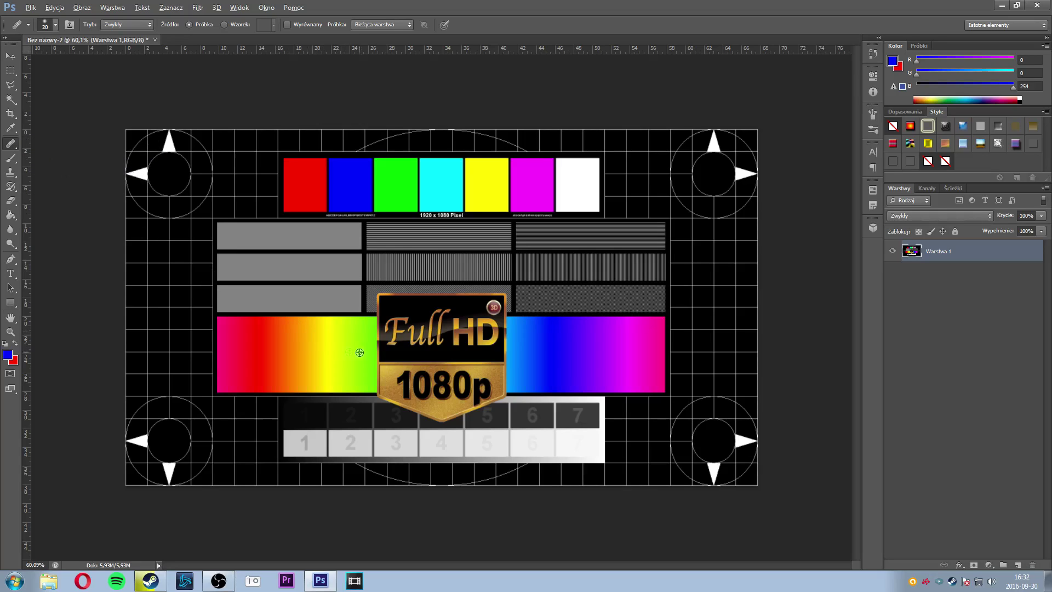
scroll(383, 350, up, 4)
scroll(515, 425, up, 4)
scroll(532, 443, up, 2)
key(b)
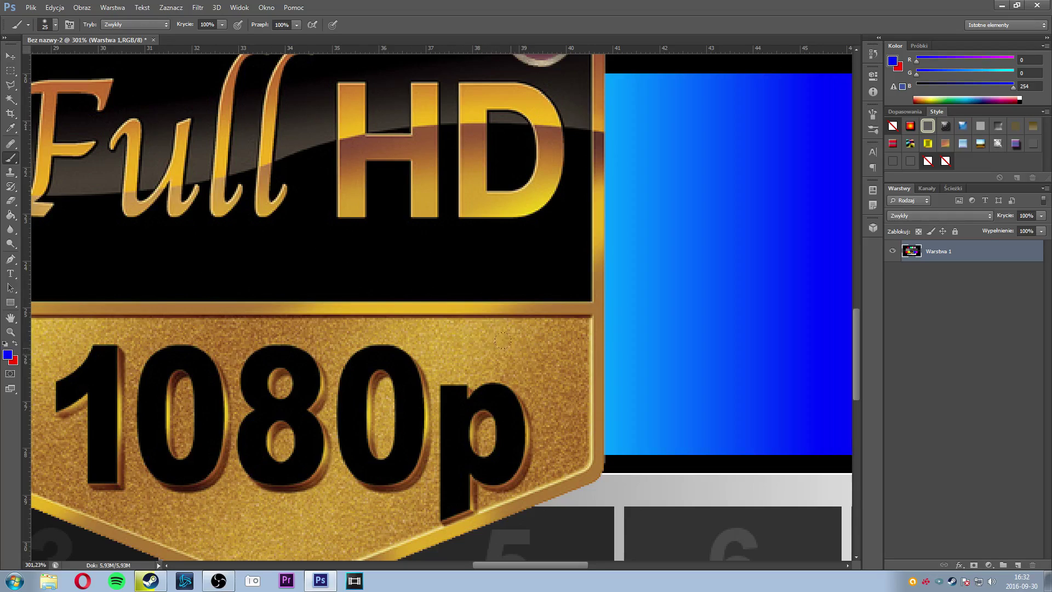
key(bracketleft)
key(bracketright)
click(530, 354)
key(bracketleft)
click(13, 145)
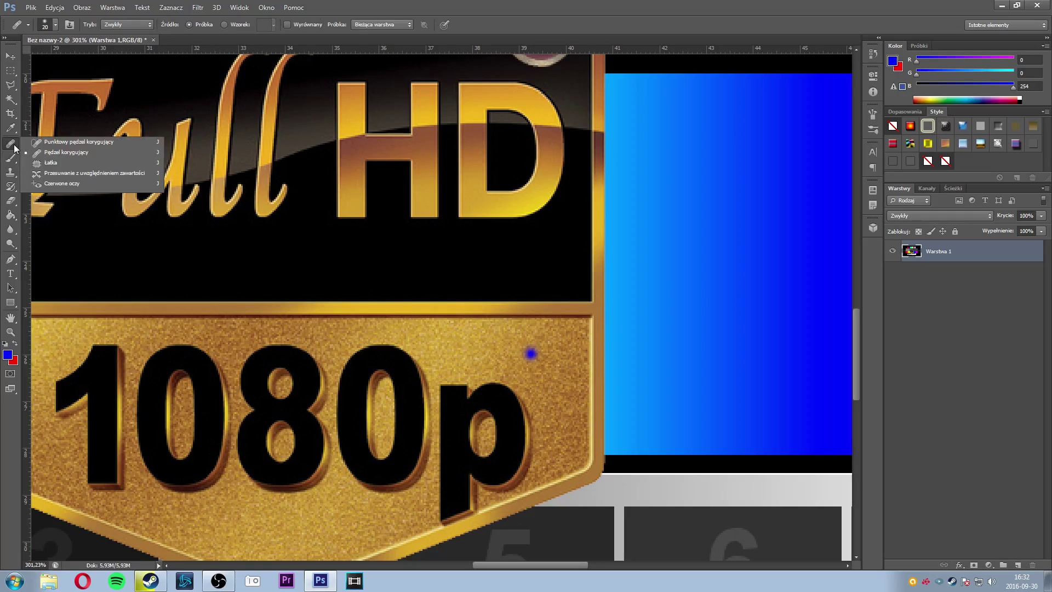
click(57, 154)
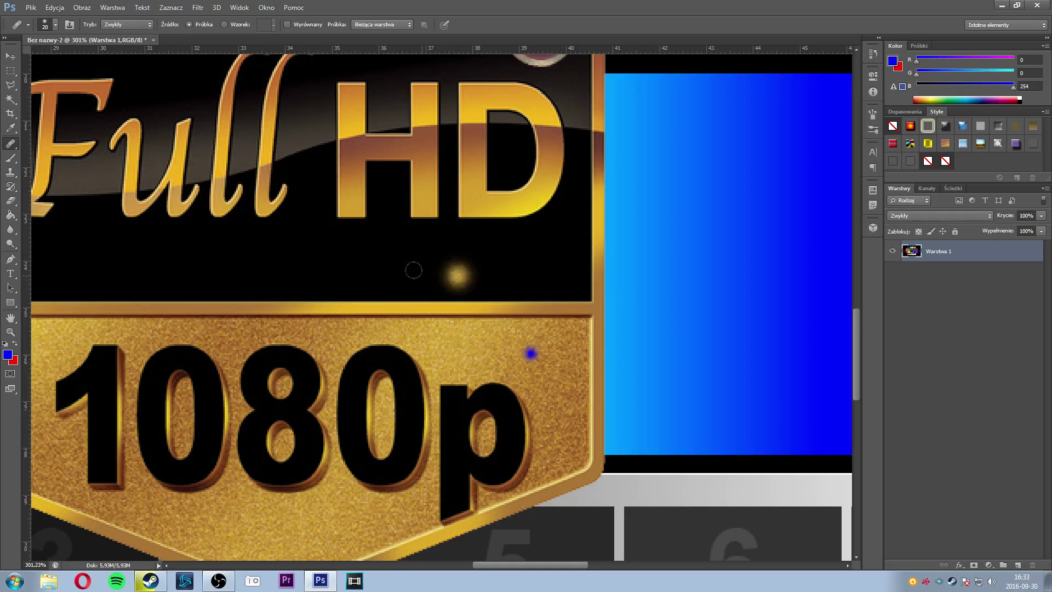
click(525, 349)
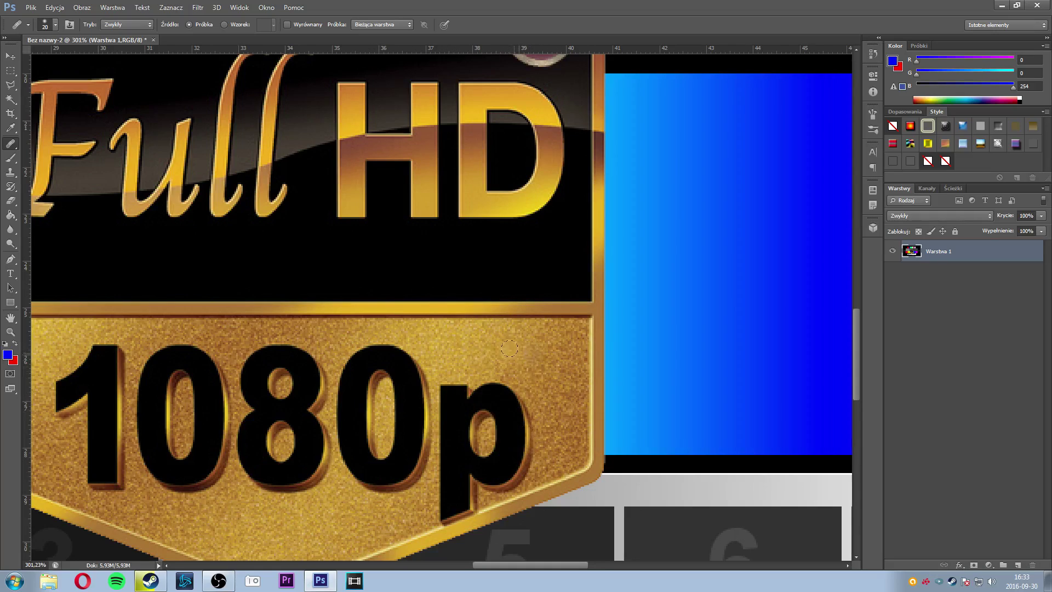
scroll(476, 386, down, 3)
scroll(473, 391, down, 1)
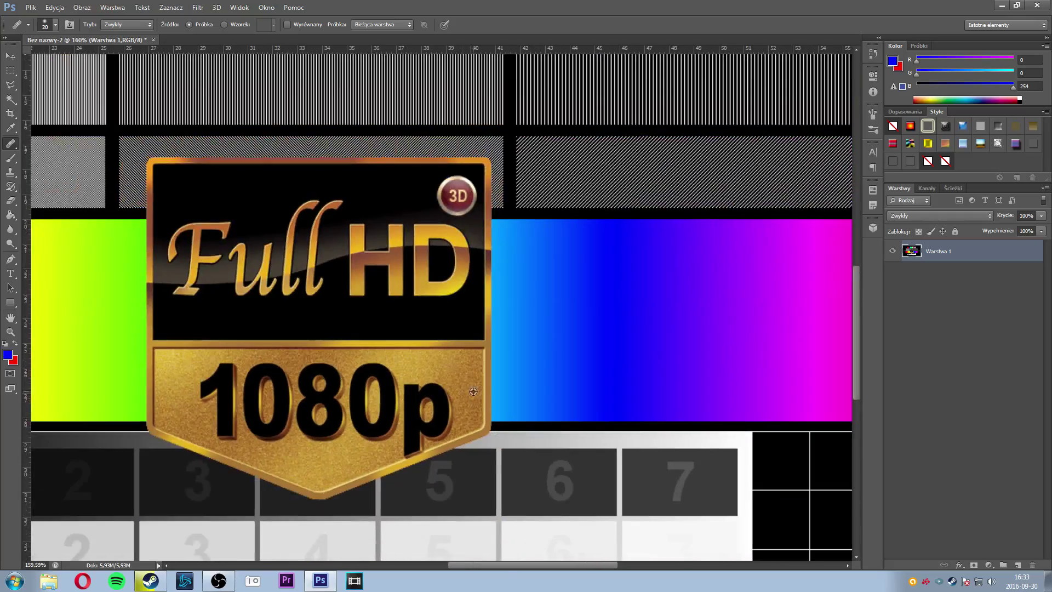
scroll(473, 391, up, 2)
scroll(462, 378, up, 1)
scroll(477, 361, down, 1)
scroll(433, 366, down, 2)
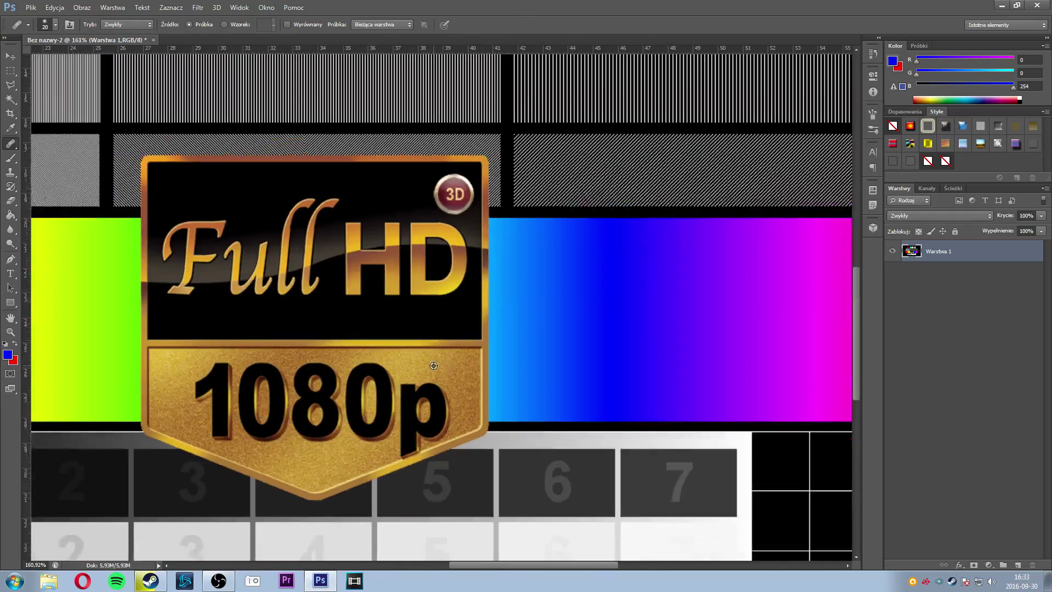
scroll(433, 365, up, 2)
scroll(433, 365, down, 1)
scroll(451, 308, down, 3)
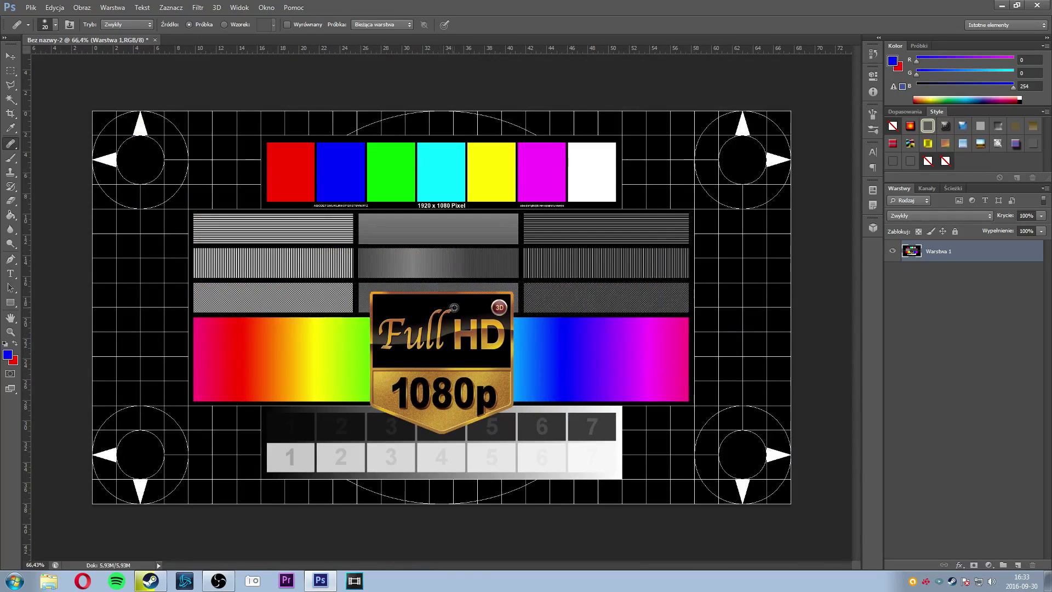
scroll(452, 307, up, 1)
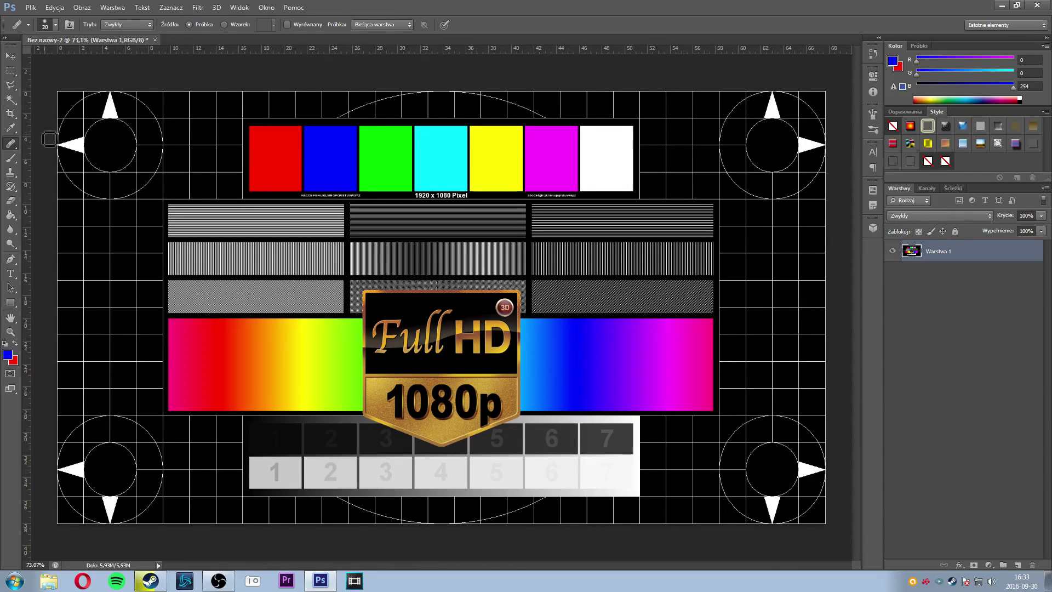
right_click(18, 144)
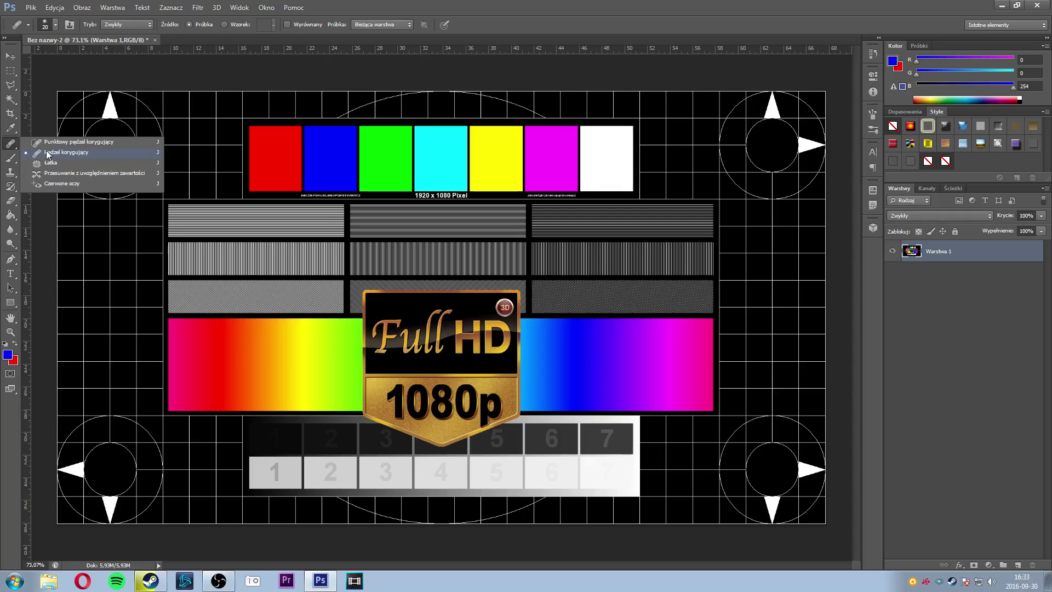
click(14, 147)
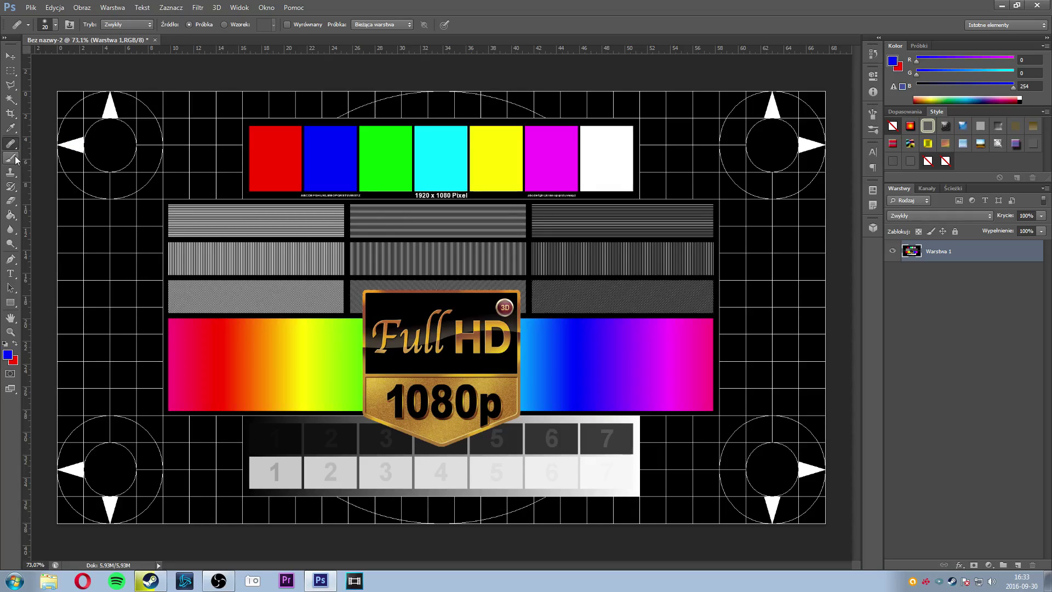
click(15, 160)
Step: Pick the regular Brush at size 50 and test a soft blue dab, then undo
click(15, 159)
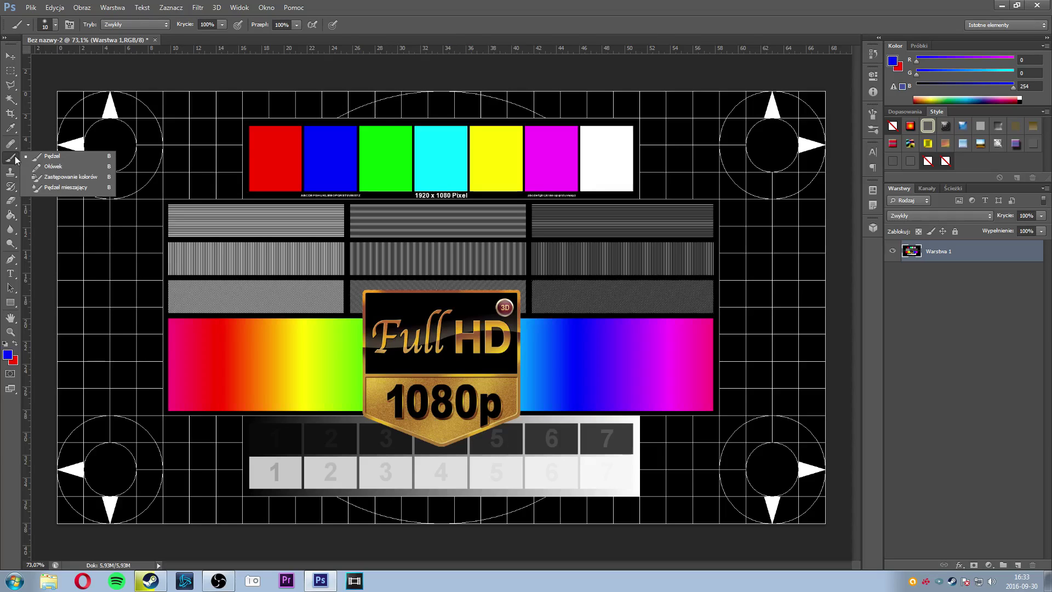
click(38, 158)
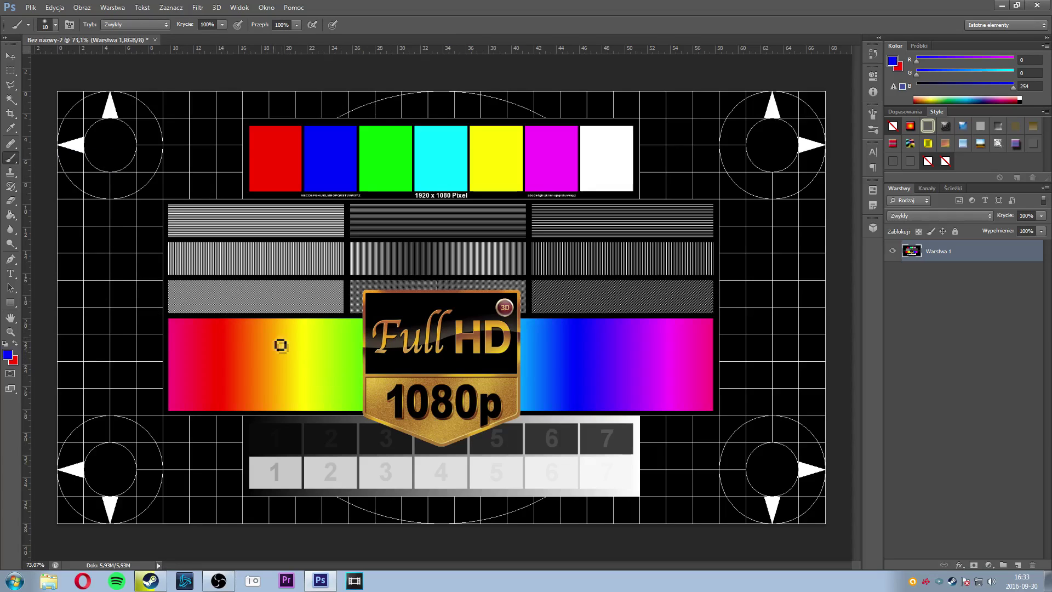
key(bracketright)
key(bracketright)
key(bracketright)
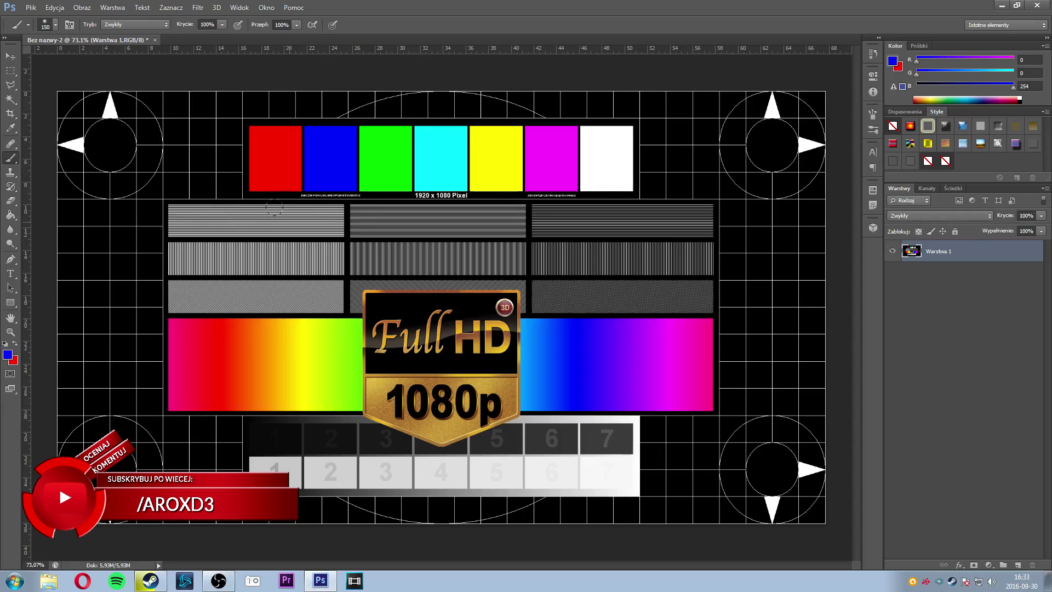
right_click(262, 228)
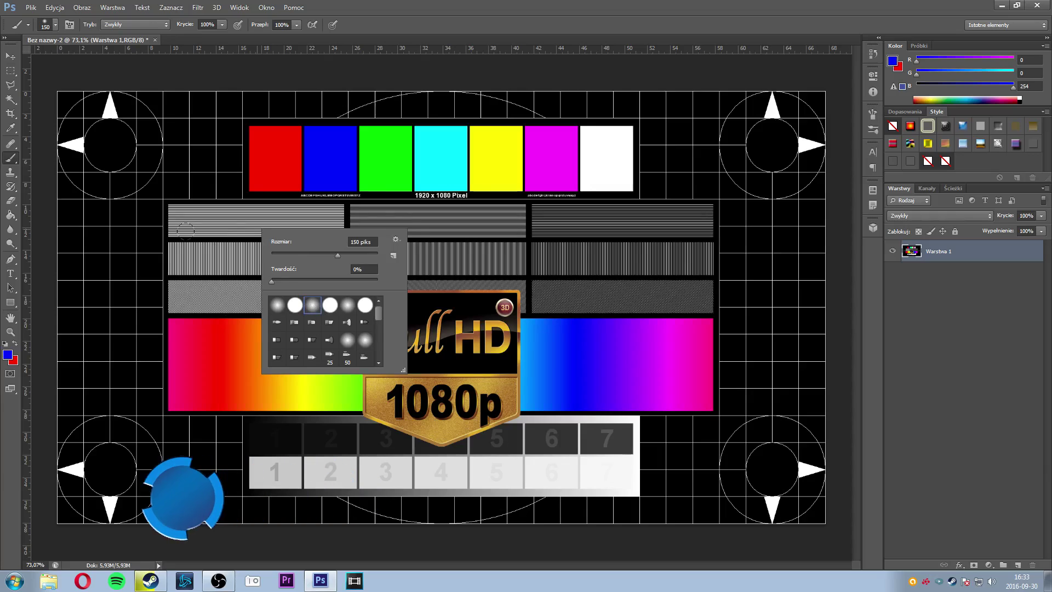
click(201, 246)
key(ctrl+z)
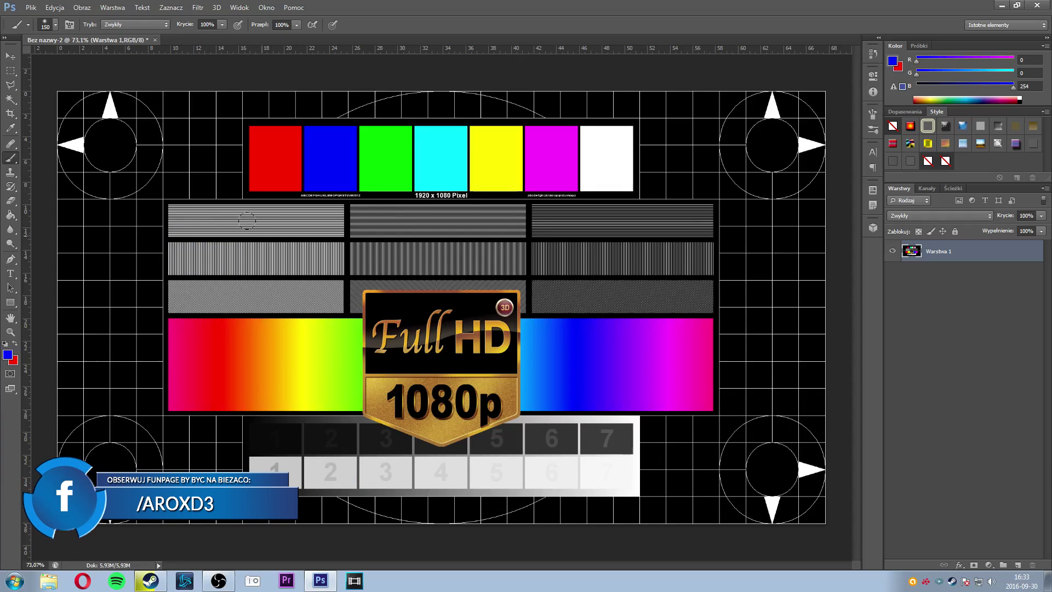
Step: Try the 60-pixel tip and a smaller tip with blue strokes, then undo them
right_click(415, 271)
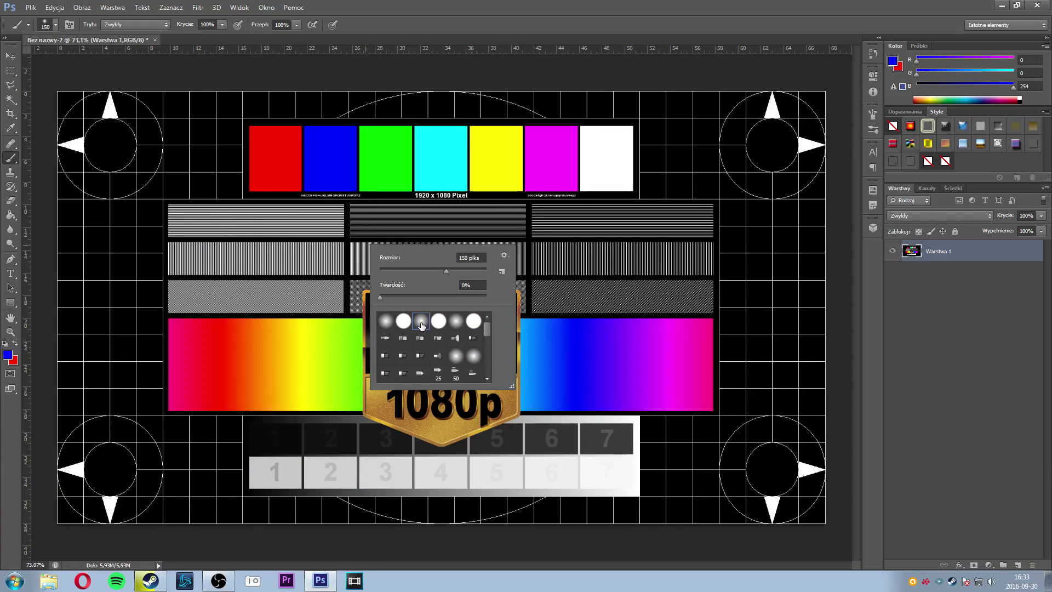
scroll(421, 327, down, 3)
scroll(440, 351, down, 2)
double_click(439, 351)
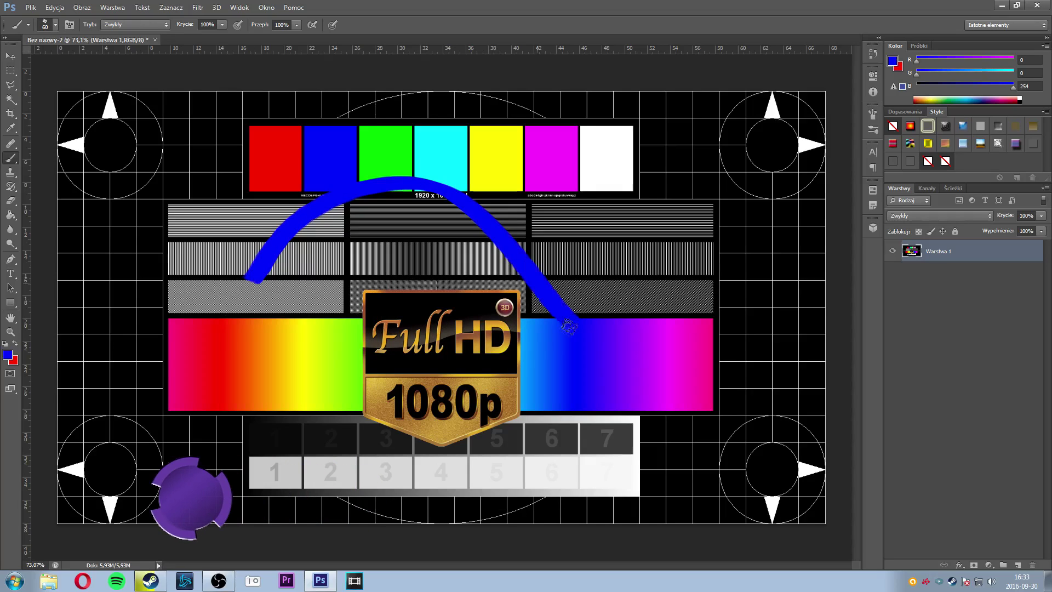
right_click(414, 367)
click(493, 417)
drag(315, 344, 482, 271)
mouse_move(417, 406)
mouse_down()
mouse_move(230, 307)
mouse_move(383, 356)
mouse_move(789, 359)
mouse_up()
key(ctrl+z)
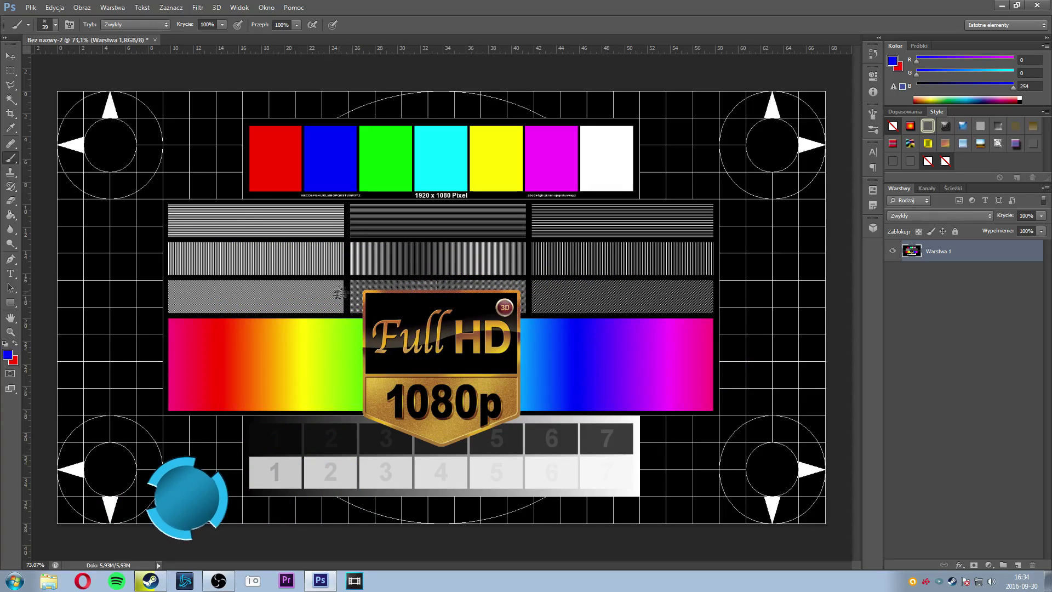
Step: Test round and soft round brush tips with blue strokes, undoing each
right_click(381, 388)
scroll(382, 388, up, 5)
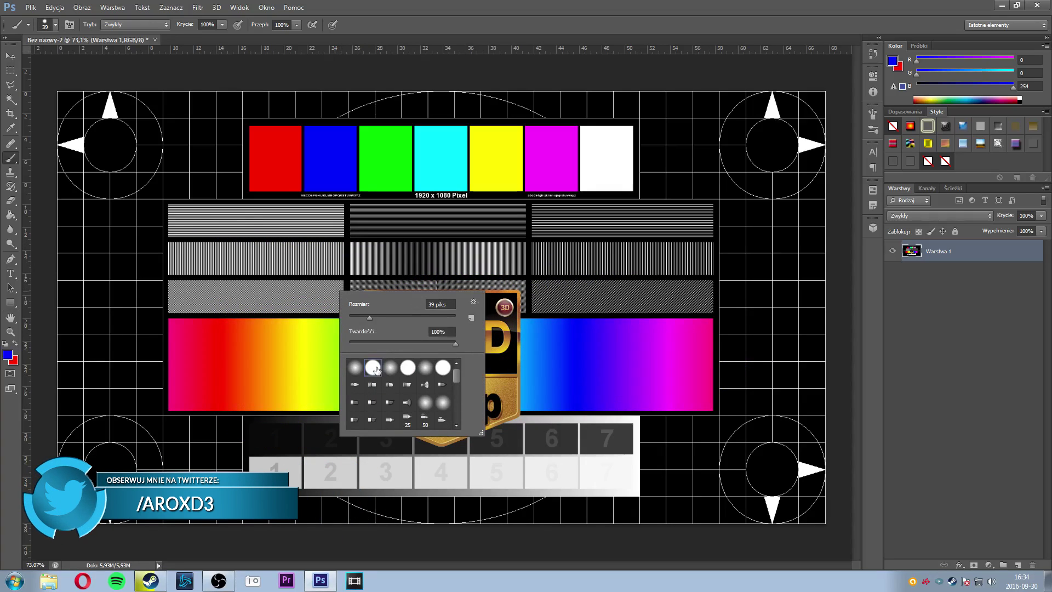
double_click(377, 371)
drag(245, 347, 530, 308)
key(ctrl+z)
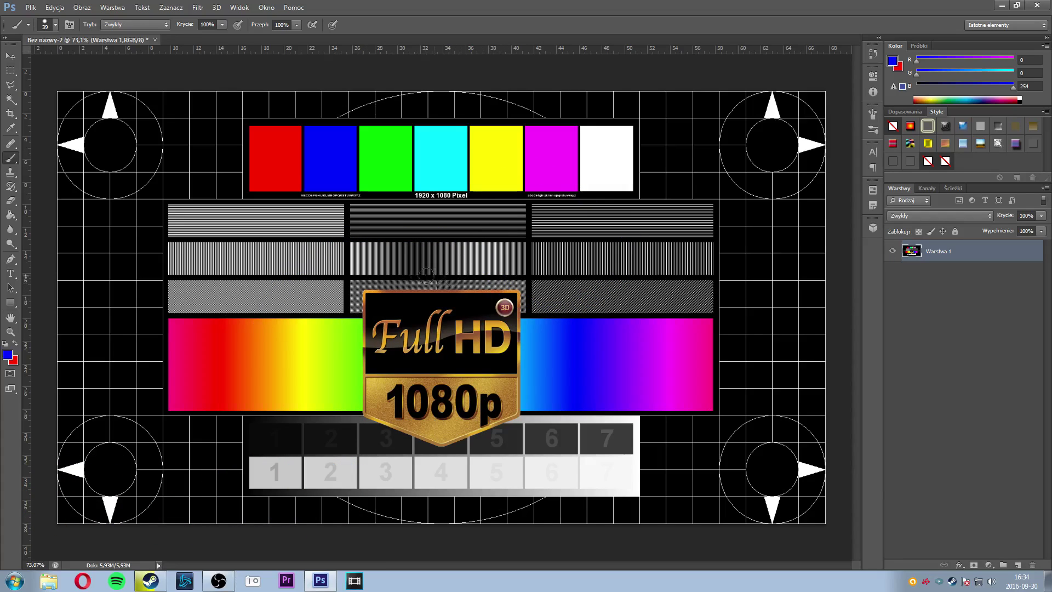
right_click(465, 344)
double_click(459, 348)
drag(304, 351, 156, 186)
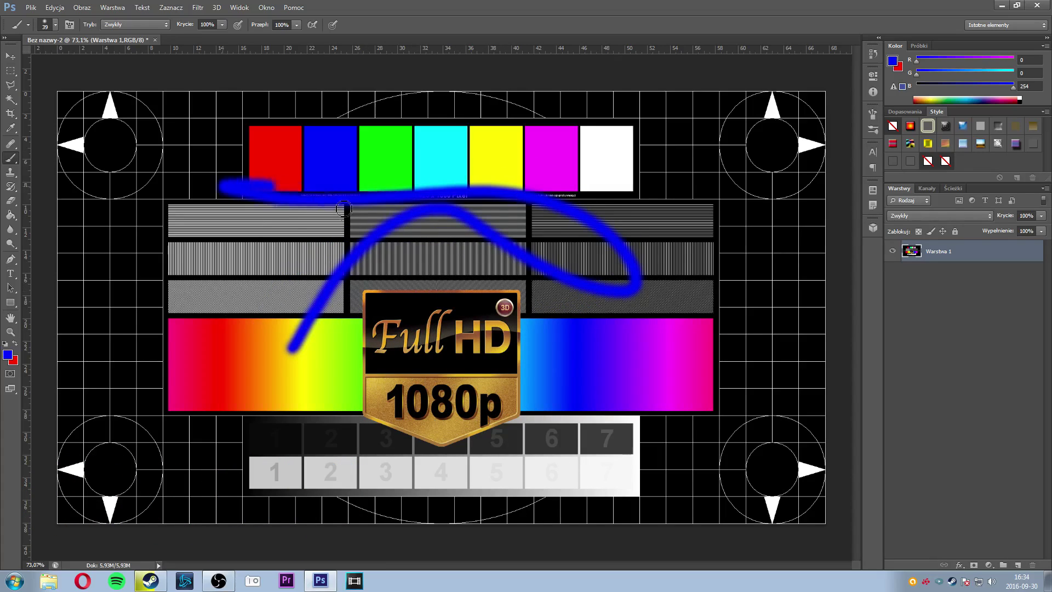
key(ctrl+z)
Step: Paint a long looping blue freehand stroke and undo it
right_click(345, 251)
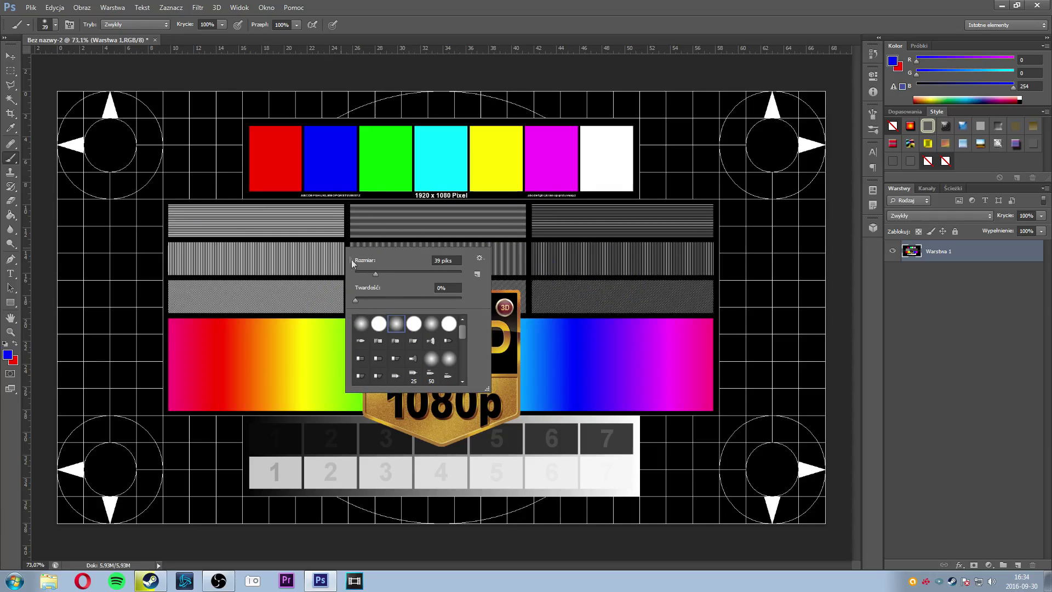
right_click(338, 241)
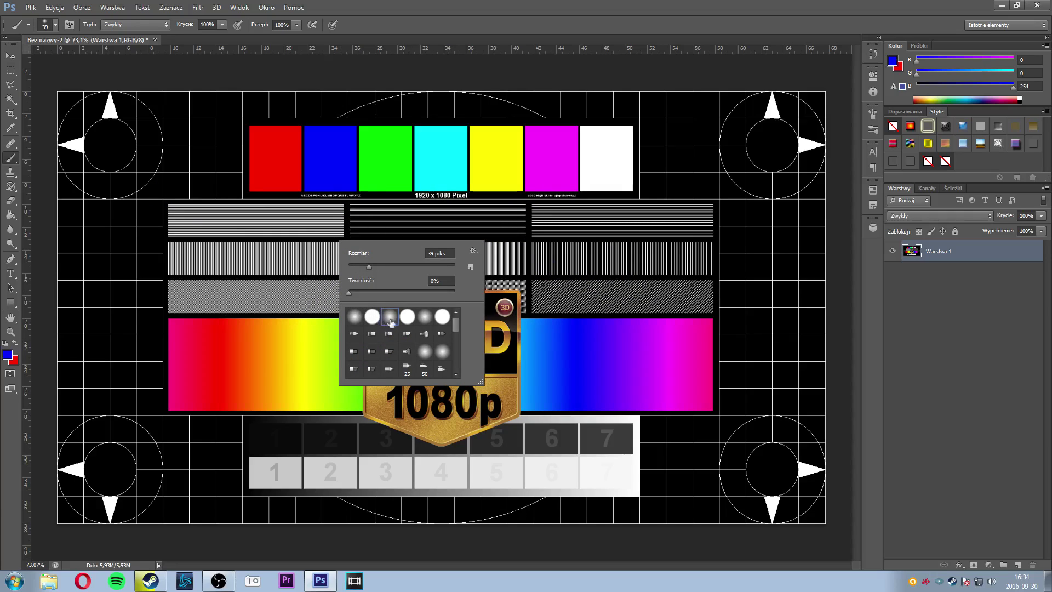
drag(282, 372, 475, 204)
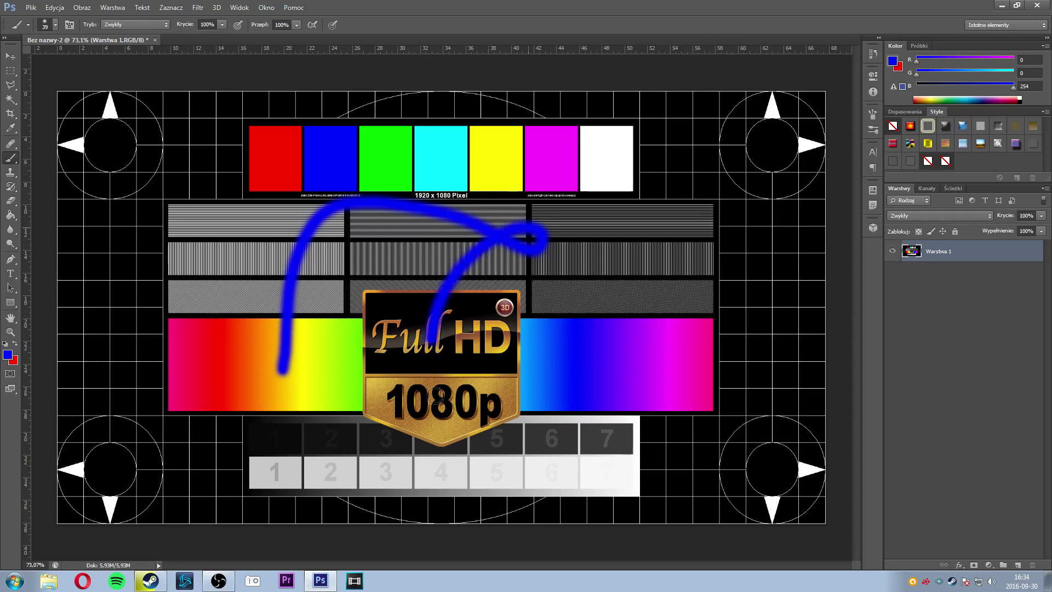
key(ctrl+z)
Step: Raise brush hardness to 100%, test a hard blue loop, and undo it
right_click(356, 241)
drag(371, 292, 514, 298)
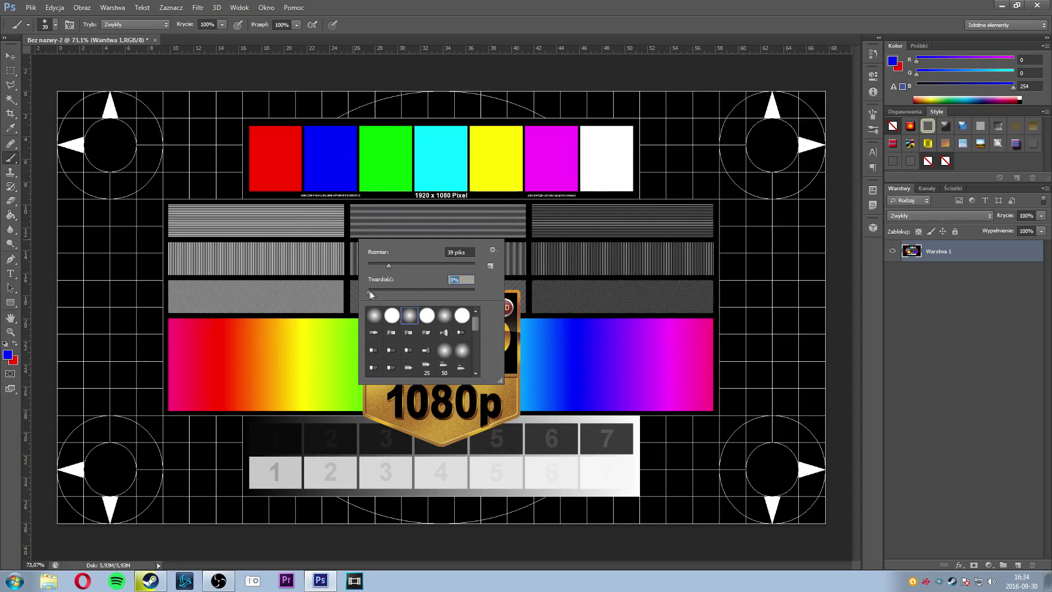
mouse_move(268, 321)
mouse_down()
mouse_move(312, 340)
mouse_move(534, 338)
mouse_up()
key(ctrl+z)
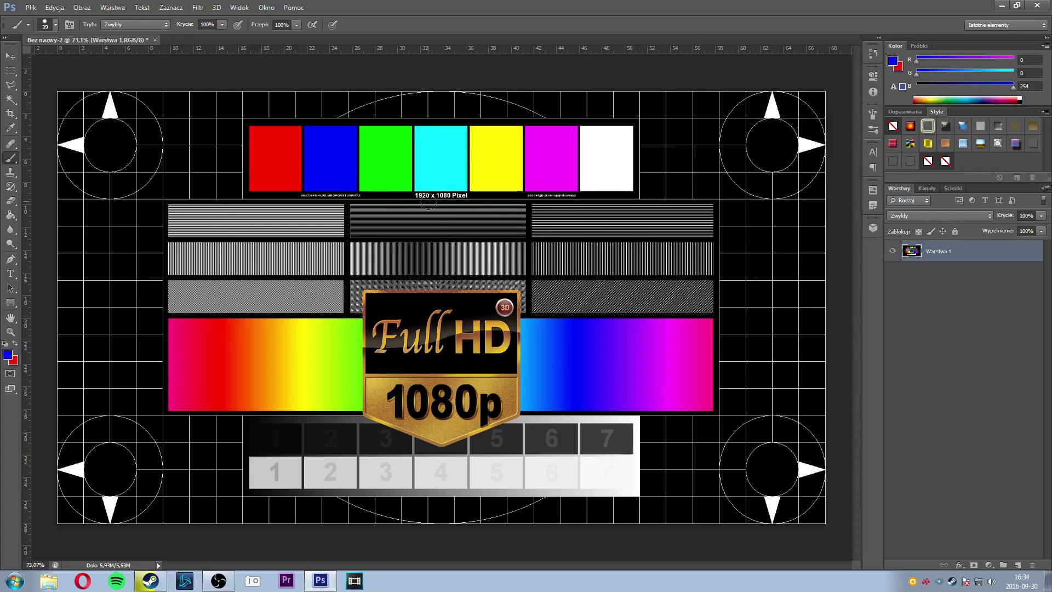
right_click(373, 239)
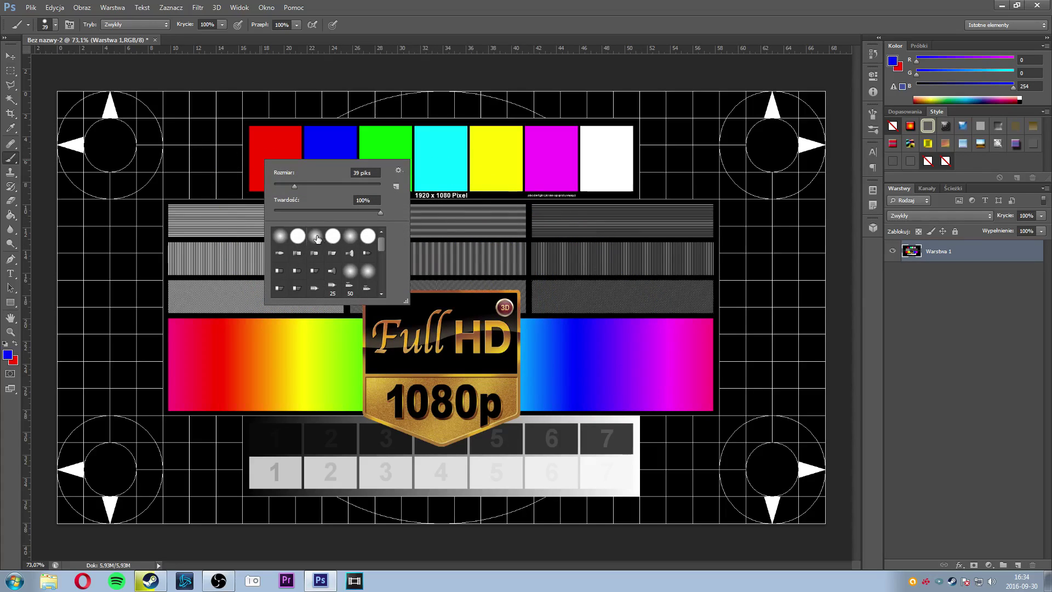
scroll(306, 244, down, 3)
Step: Paint a blue glow around the card's edges with a 400 px brush, then undo every stroke
click(197, 145)
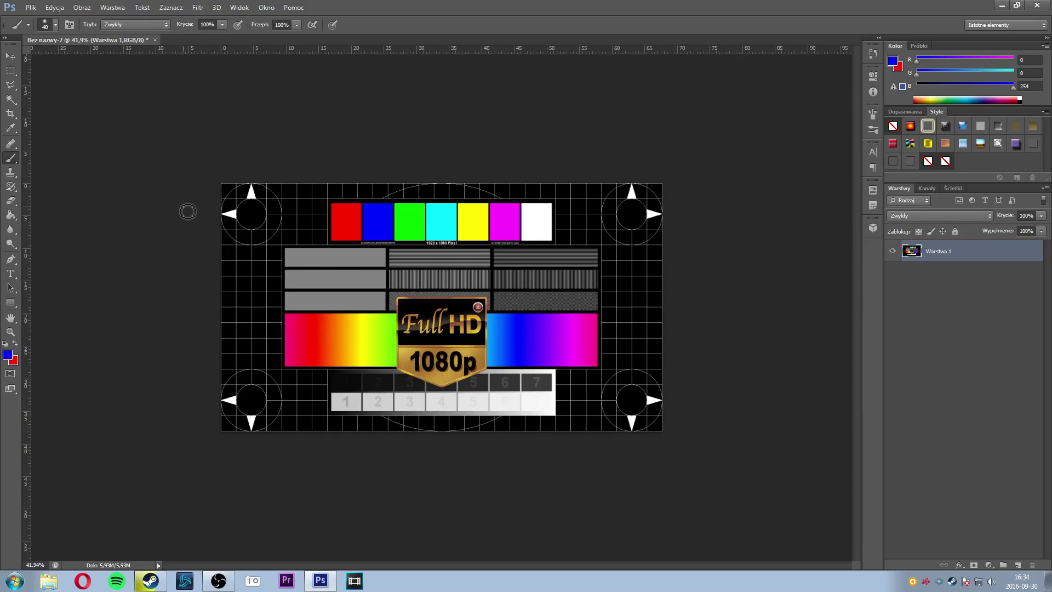
key(bracketright)
key(bracketright)
key(bracketright)
mouse_move(196, 136)
mouse_down()
mouse_move(661, 147)
mouse_move(677, 477)
mouse_up()
mouse_move(670, 430)
mouse_down()
mouse_move(222, 433)
mouse_move(219, 186)
mouse_up()
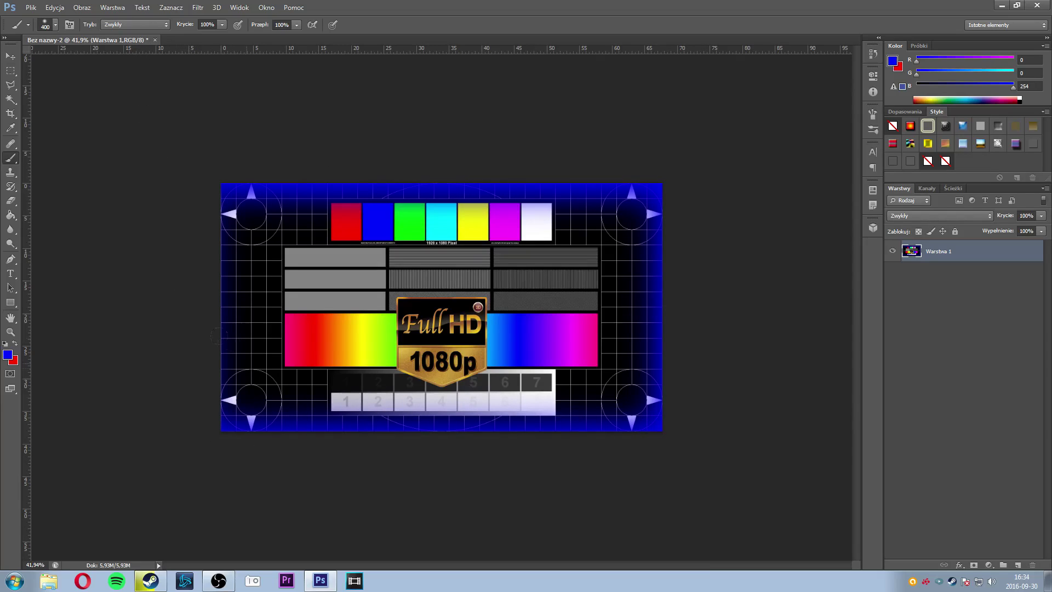
key(ctrl+z)
key(ctrl+z)
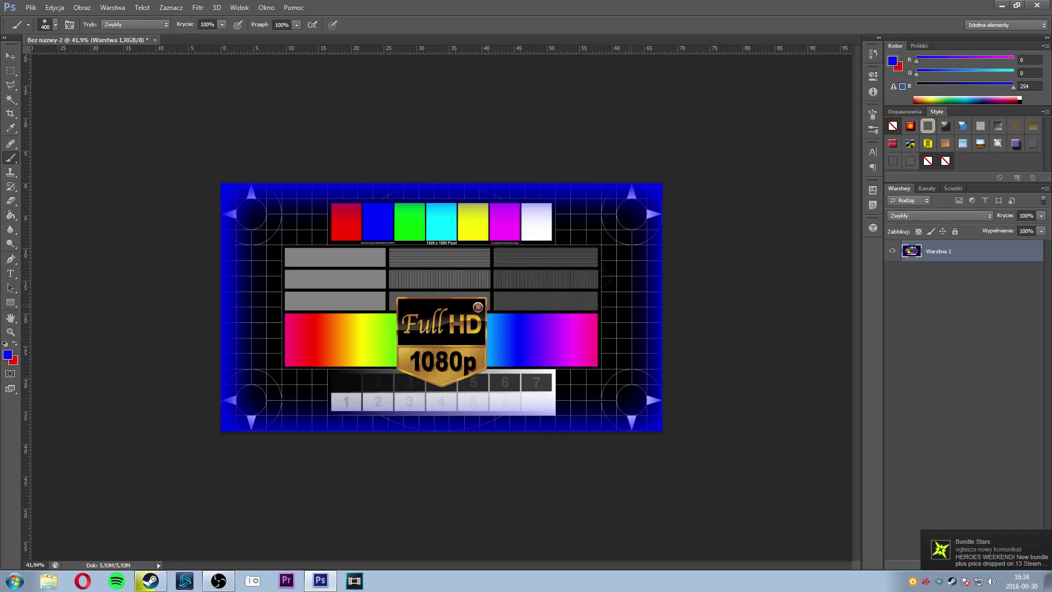
key(ctrl+alt+z)
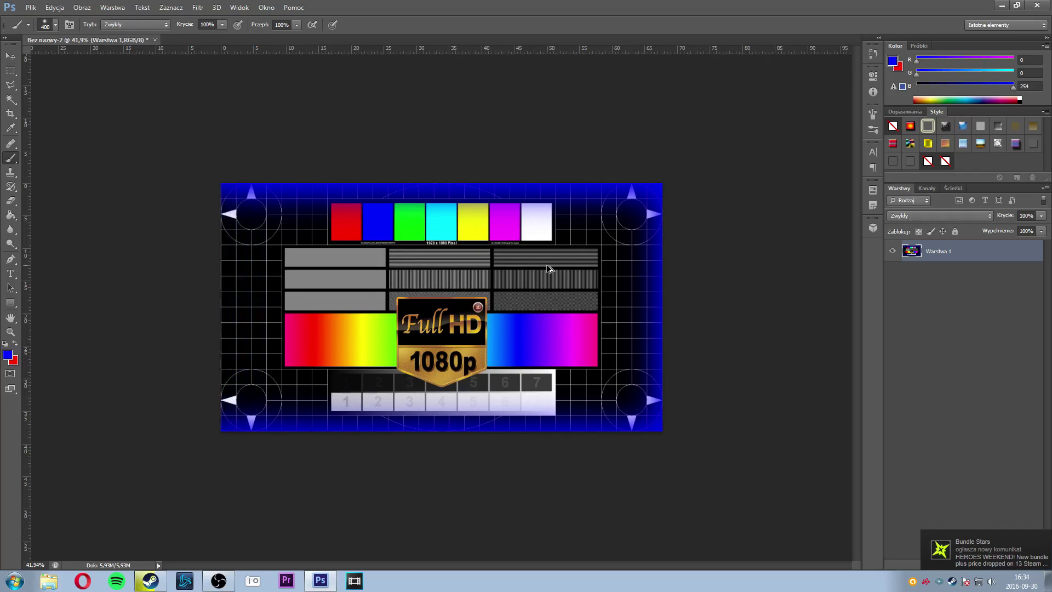
key(ctrl+alt+z)
key(ctrl+alt+z)
key(ctrl+plus)
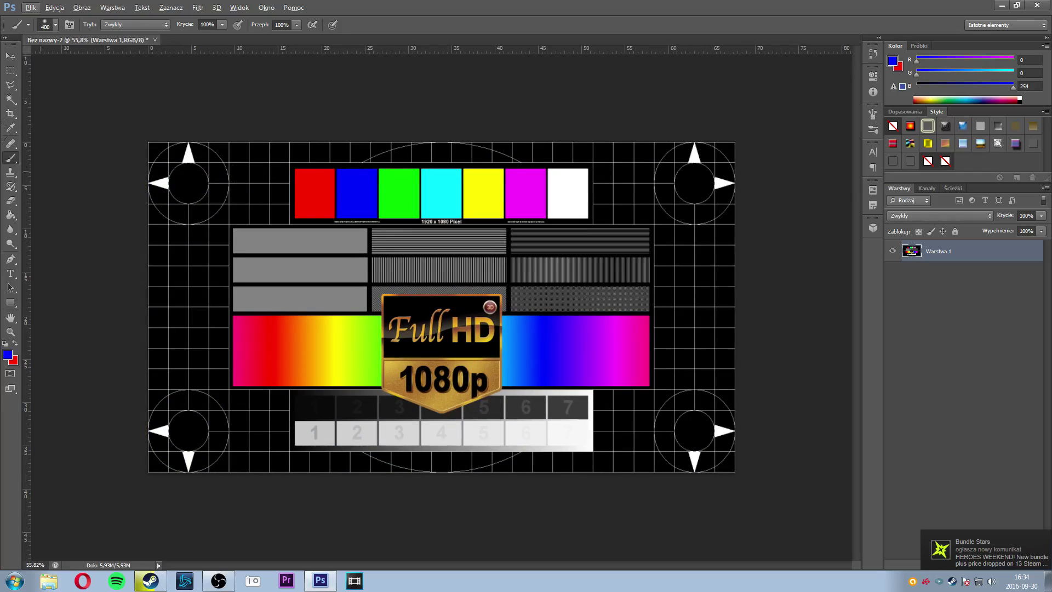
right_click(10, 159)
Step: Switch to the Pencil tool, enlarge its size and zoom in on the line patterns
click(67, 166)
scroll(346, 275, up, 5)
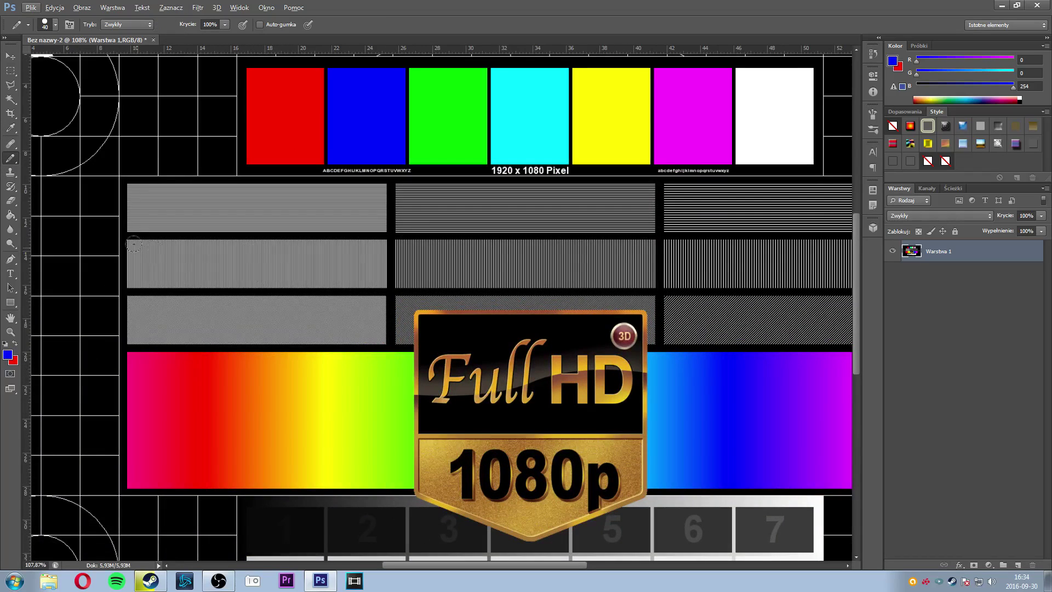
scroll(133, 245, up, 5)
key(bracketright)
key(bracketright)
key(bracketright)
scroll(126, 203, up, 2)
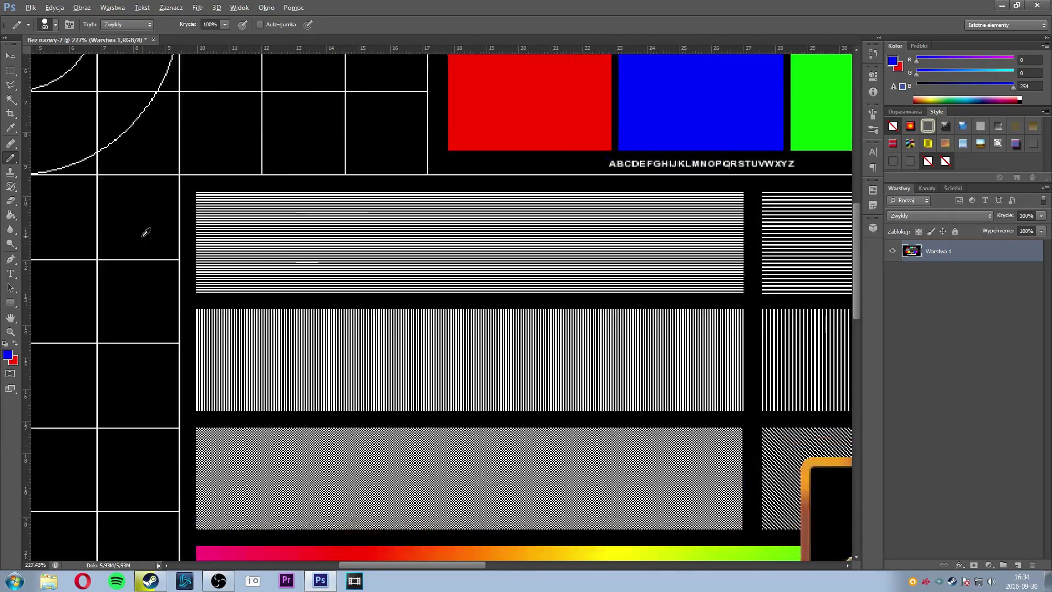
scroll(144, 232, up, 8)
scroll(145, 234, up, 5)
scroll(168, 258, up, 4)
scroll(228, 256, down, 2)
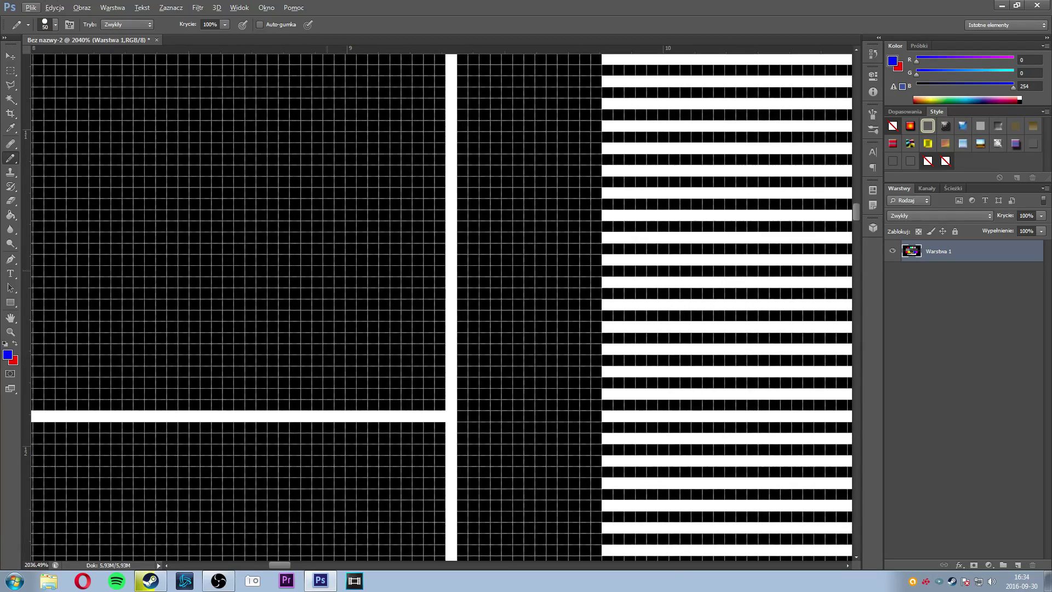
Step: Place six blue pencil dots on the pixel grid near the white line and stripes
click(267, 209)
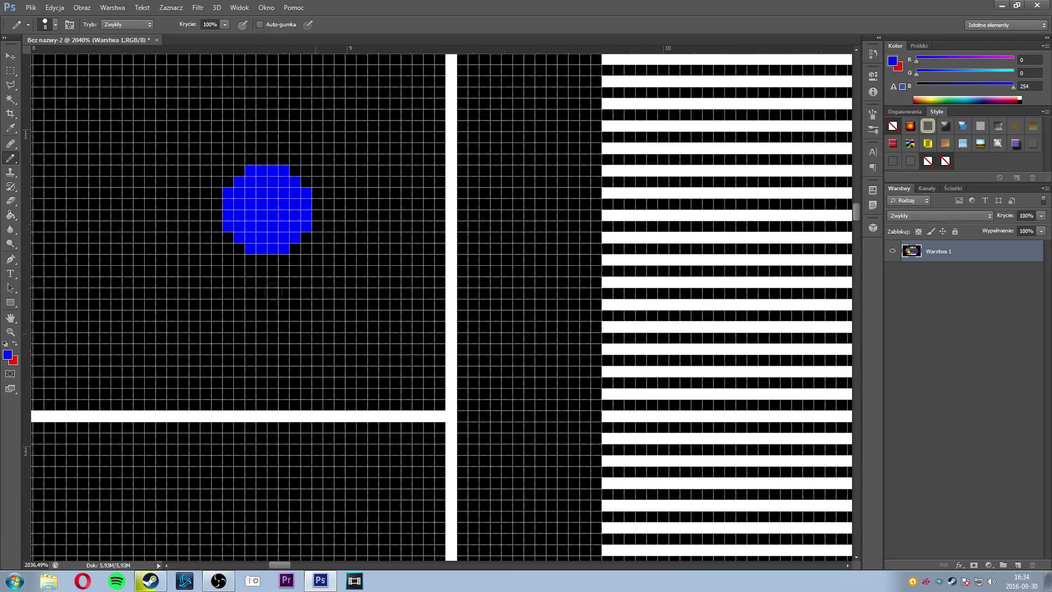
click(267, 288)
click(367, 300)
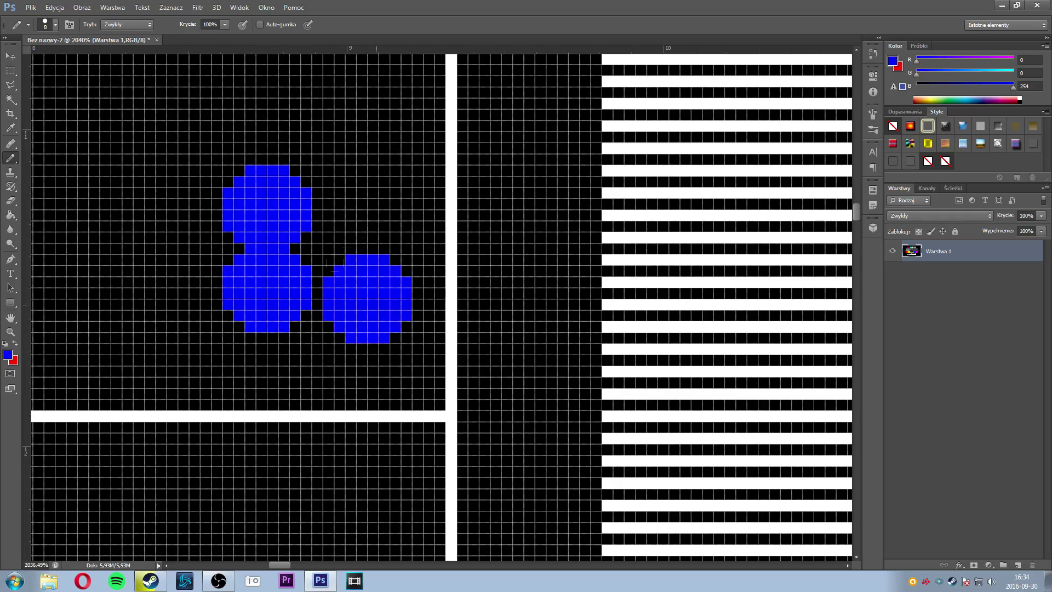
click(367, 165)
click(490, 187)
click(523, 343)
Step: Sample black from the canvas and cover each blue dot with black
scroll(417, 253, down, 3)
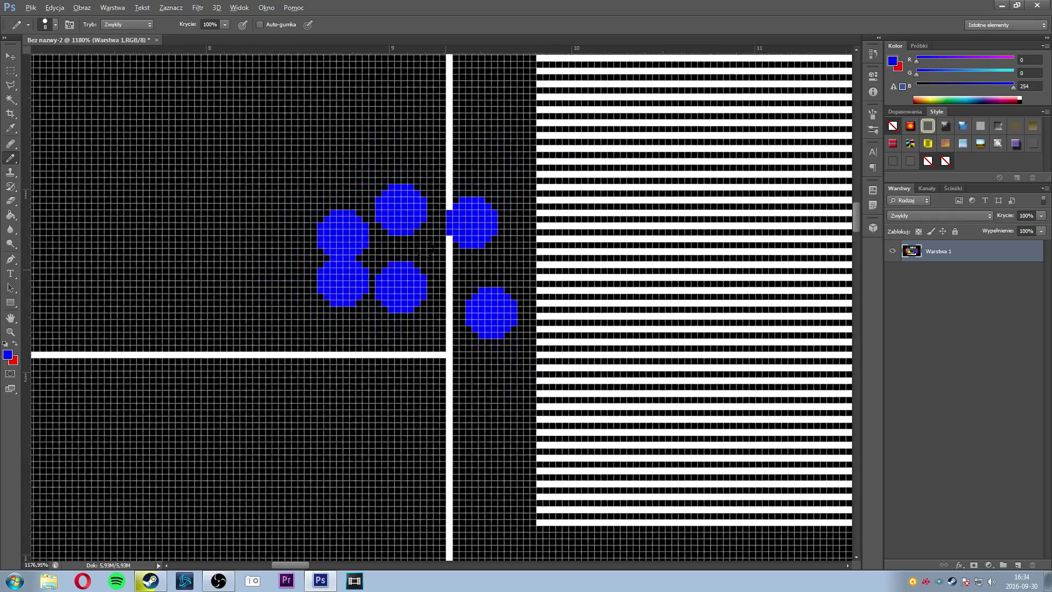
alt+click(363, 378)
alt+click(452, 262)
click(492, 313)
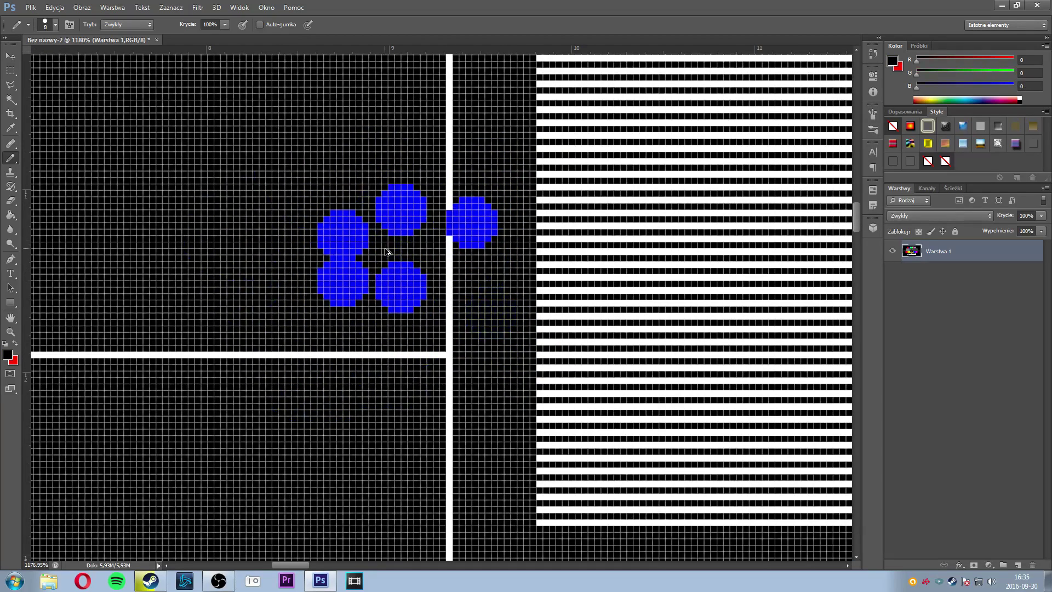
click(471, 222)
click(401, 210)
click(401, 286)
click(342, 283)
click(343, 236)
Step: Draw a black line across the white line and stripes, and an outline on the gradient bar
scroll(383, 248, down, 2)
scroll(383, 248, down, 3)
mouse_move(426, 298)
mouse_down()
mouse_move(542, 281)
mouse_move(755, 311)
mouse_up()
scroll(654, 304, down, 1)
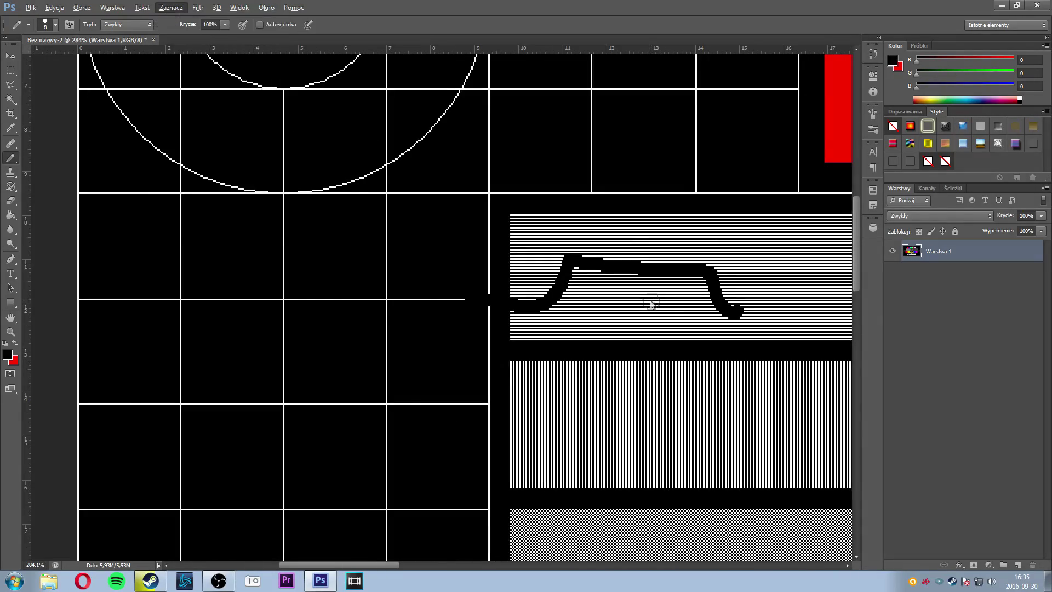
scroll(654, 305, down, 3)
scroll(654, 304, down, 3)
scroll(357, 276, up, 1)
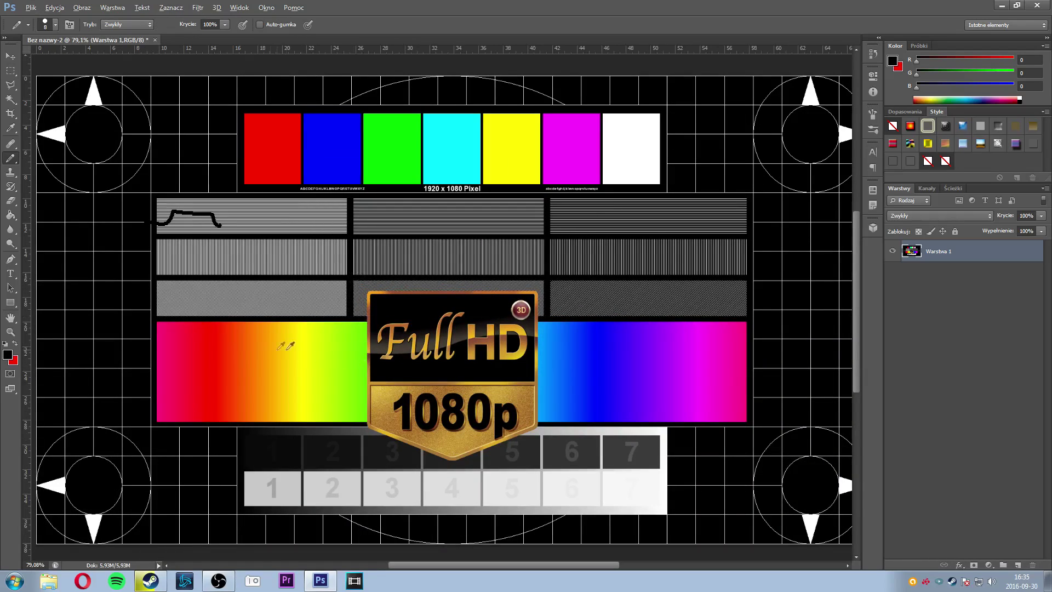
mouse_move(250, 351)
mouse_down()
mouse_move(334, 380)
mouse_move(272, 360)
mouse_move(212, 365)
mouse_move(265, 342)
mouse_move(353, 348)
mouse_move(352, 395)
mouse_move(271, 408)
mouse_move(241, 377)
mouse_move(277, 345)
mouse_move(323, 408)
mouse_move(329, 378)
mouse_move(271, 394)
mouse_up()
Step: Undo the gradient-bar scribble, then smear colours across the chart with the Mixer Brush and undo
key(ctrl+z)
right_click(10, 158)
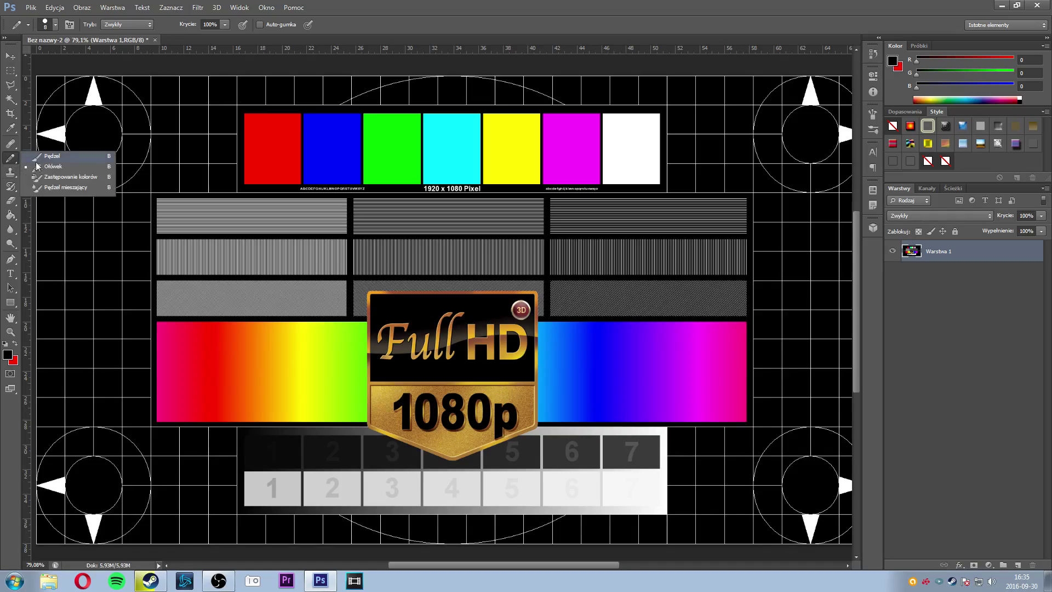
click(68, 187)
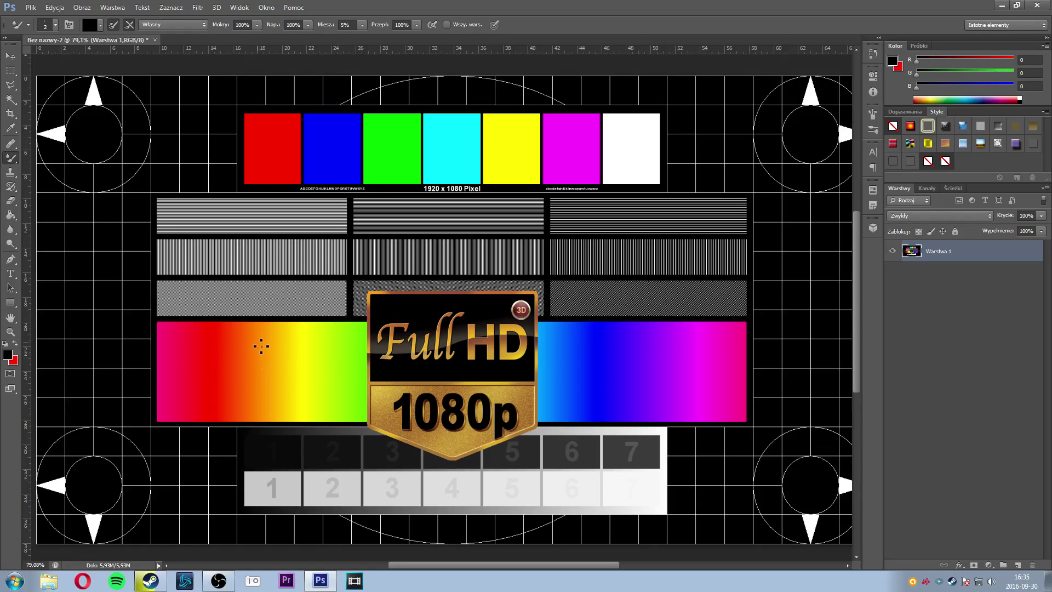
mouse_move(199, 386)
mouse_down()
mouse_move(351, 359)
mouse_move(276, 209)
mouse_move(515, 165)
mouse_up()
key(ctrl+z)
Step: With a soft brush tip, smear paint across the gradient bar and Full HD logo, then undo
right_click(489, 388)
click(501, 457)
mouse_move(263, 353)
mouse_down()
mouse_move(734, 356)
mouse_move(230, 337)
mouse_move(548, 450)
mouse_move(587, 230)
mouse_move(390, 130)
mouse_move(679, 137)
mouse_up()
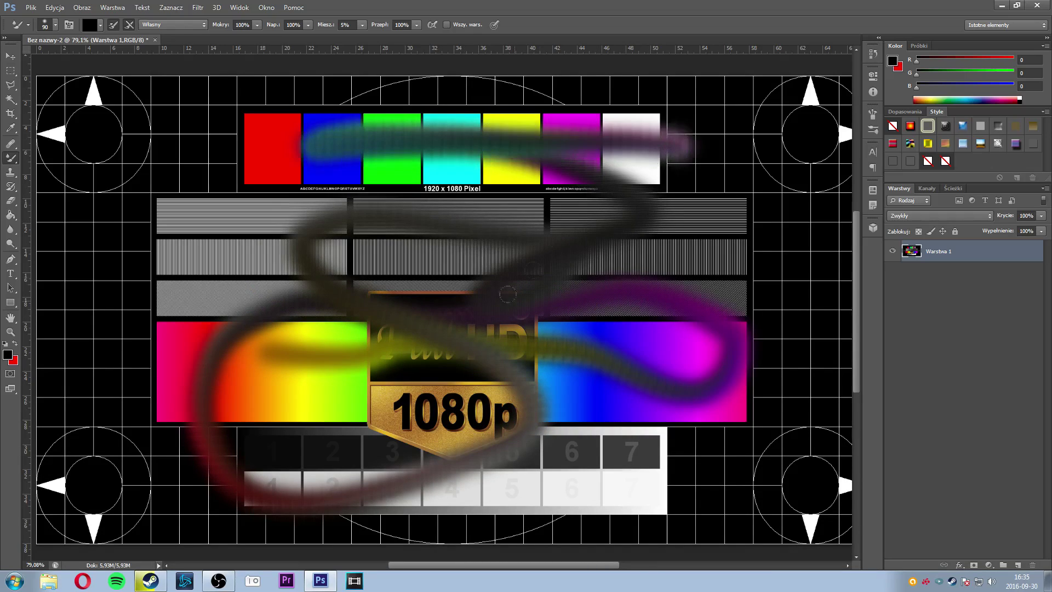
key(ctrl+alt+z)
key(ctrl+alt+z)
right_click(18, 163)
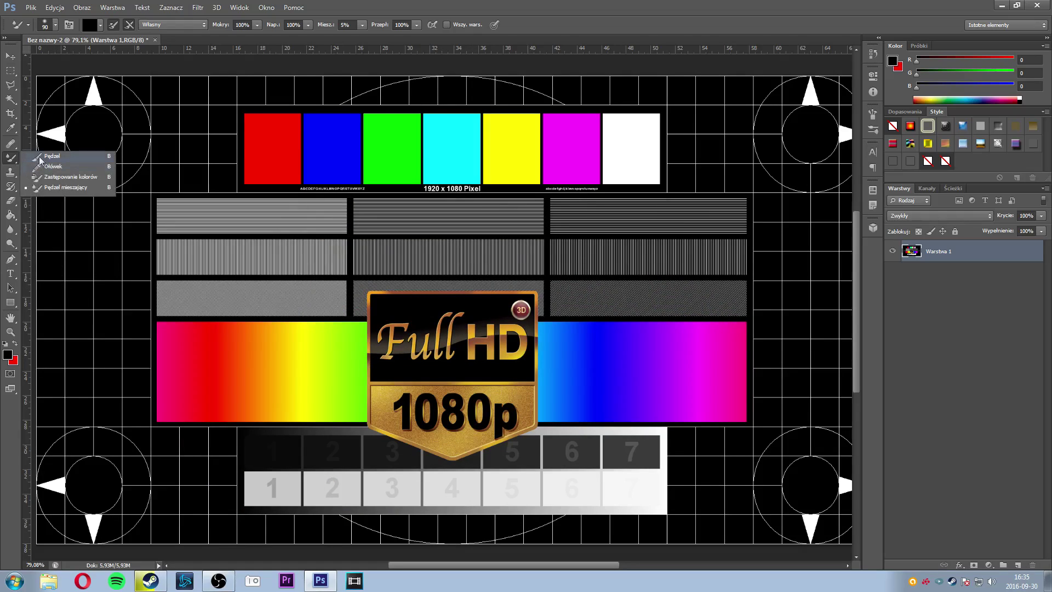
Step: Select the regular Clone Stamp tool
click(41, 157)
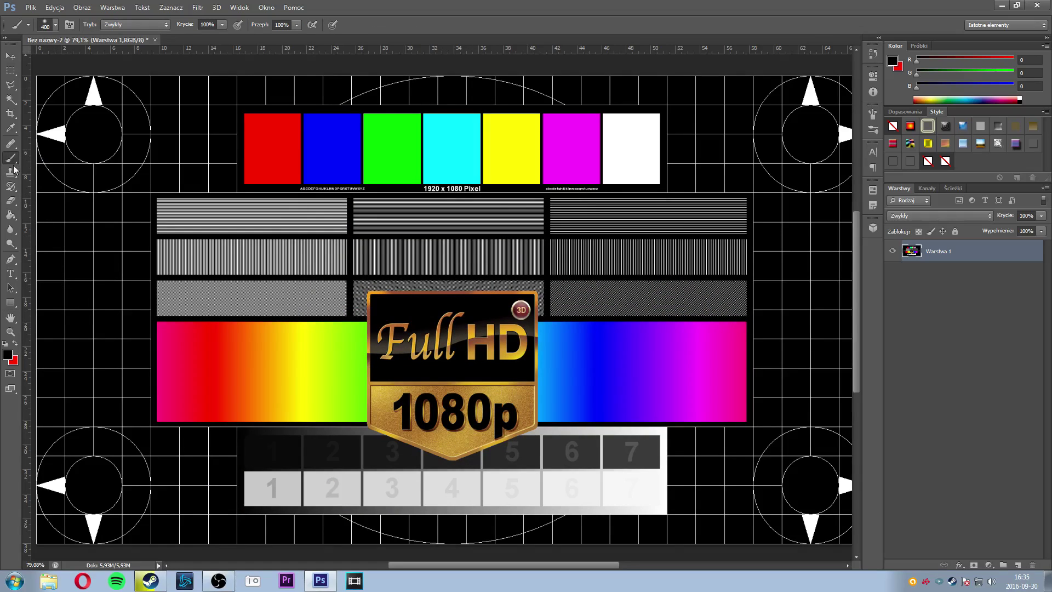
click(14, 171)
right_click(14, 172)
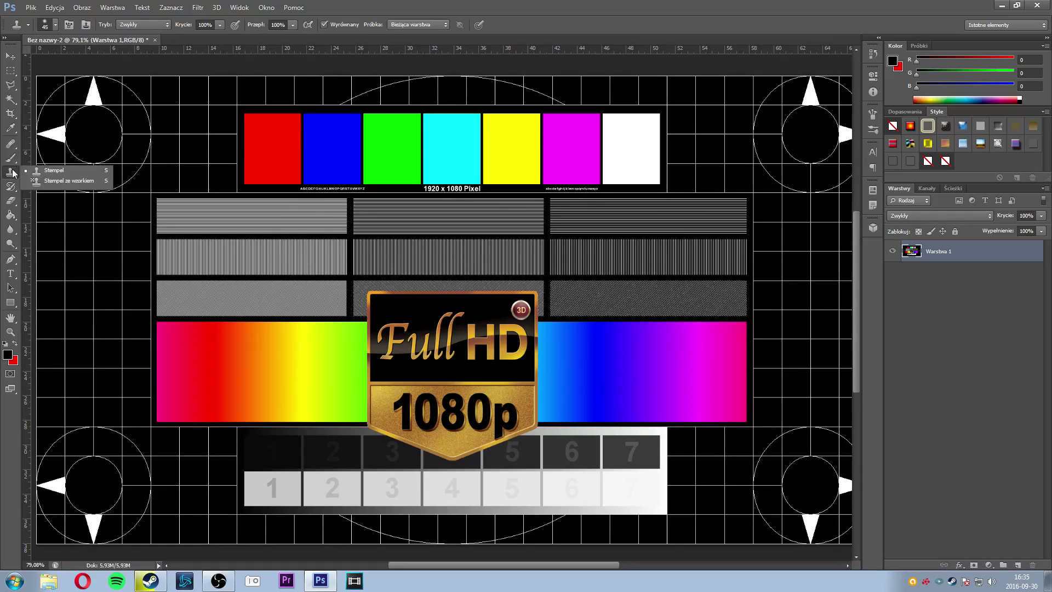
click(50, 170)
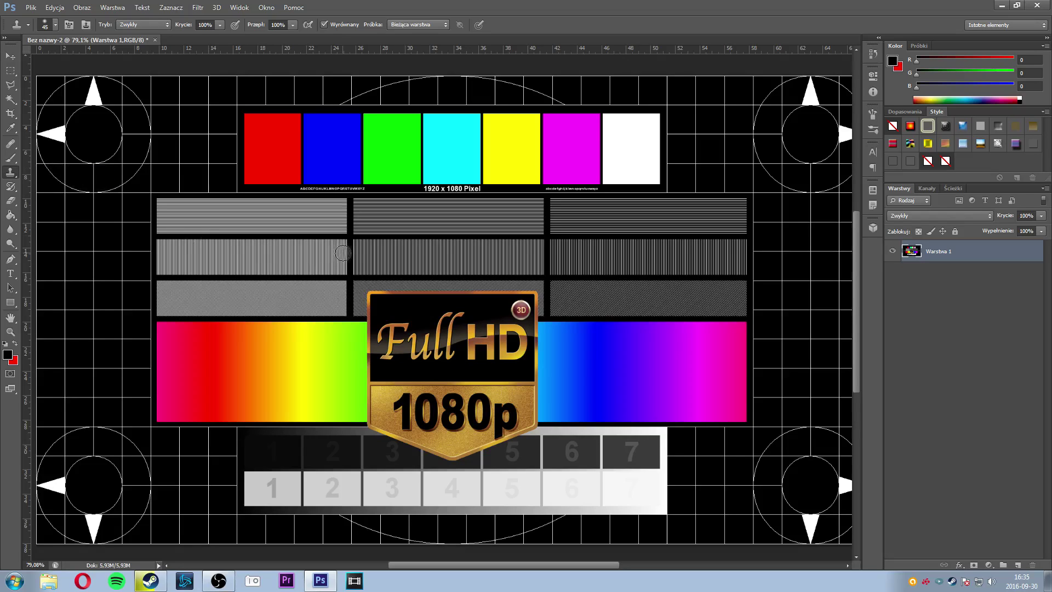
Step: Zoom in on the badge and try two clone strokes along its border, undoing each
scroll(504, 384, up, 3)
scroll(501, 381, up, 4)
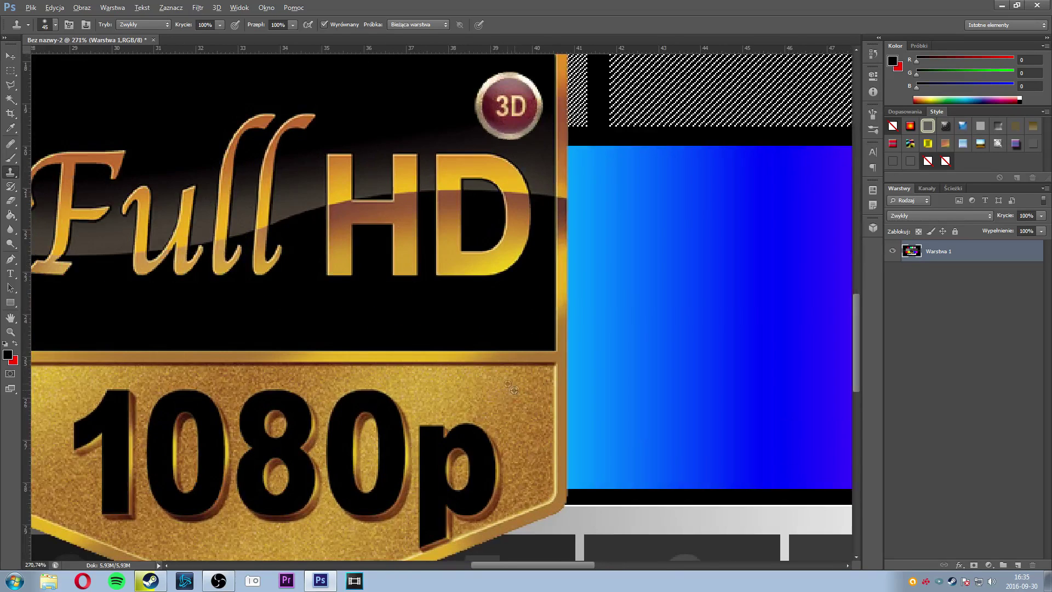
drag(472, 365, 517, 366)
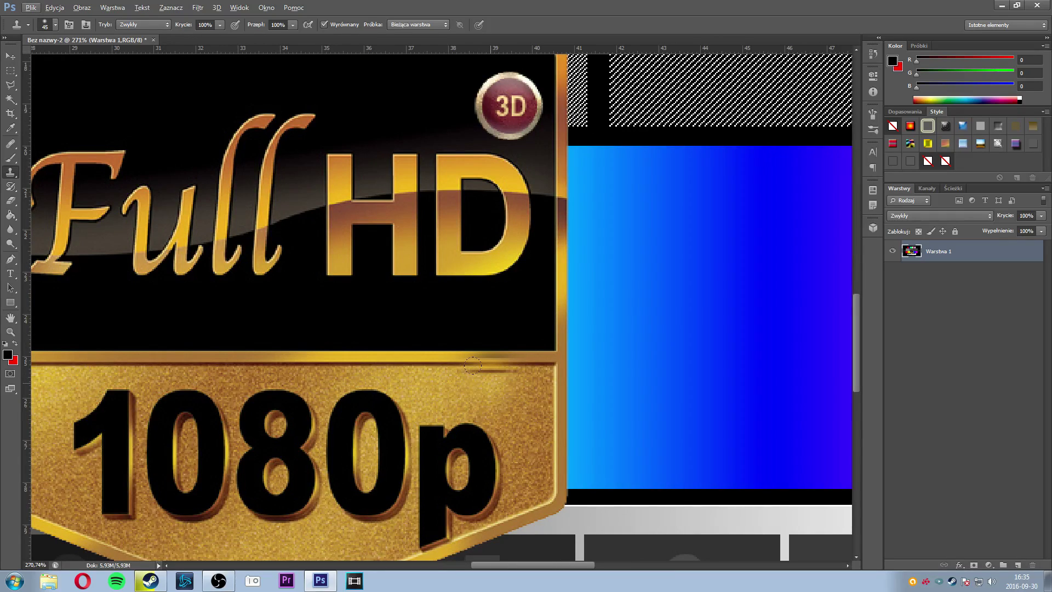
key(ctrl+z)
click(12, 144)
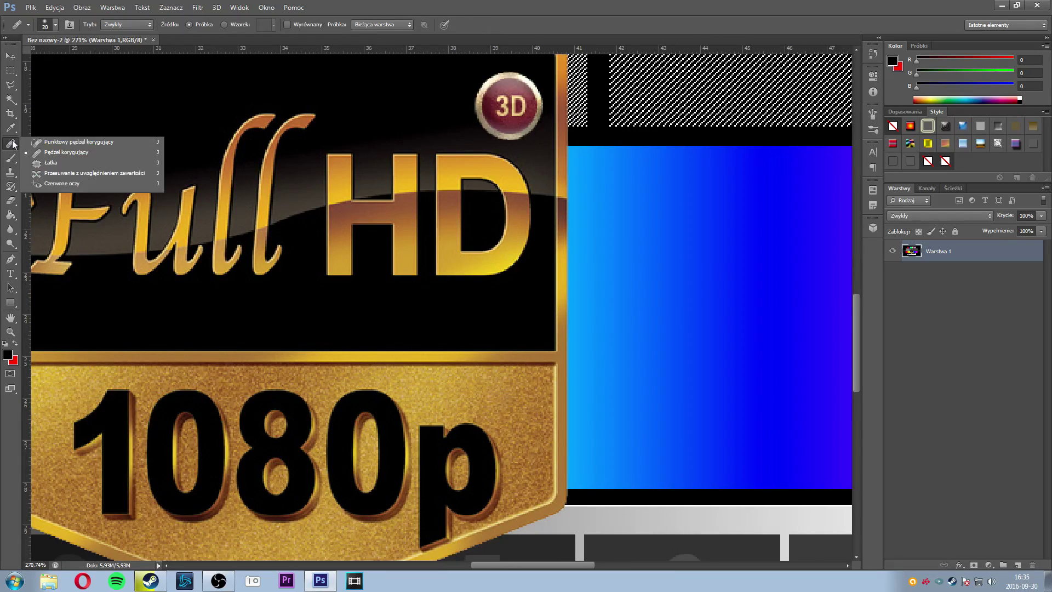
drag(10, 172, 46, 178)
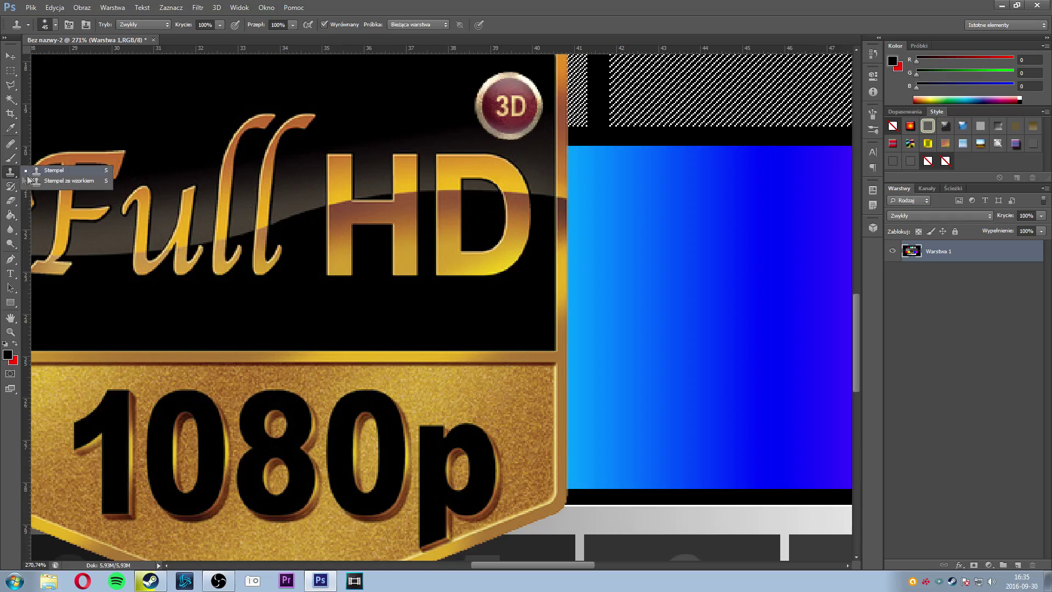
drag(504, 371, 462, 373)
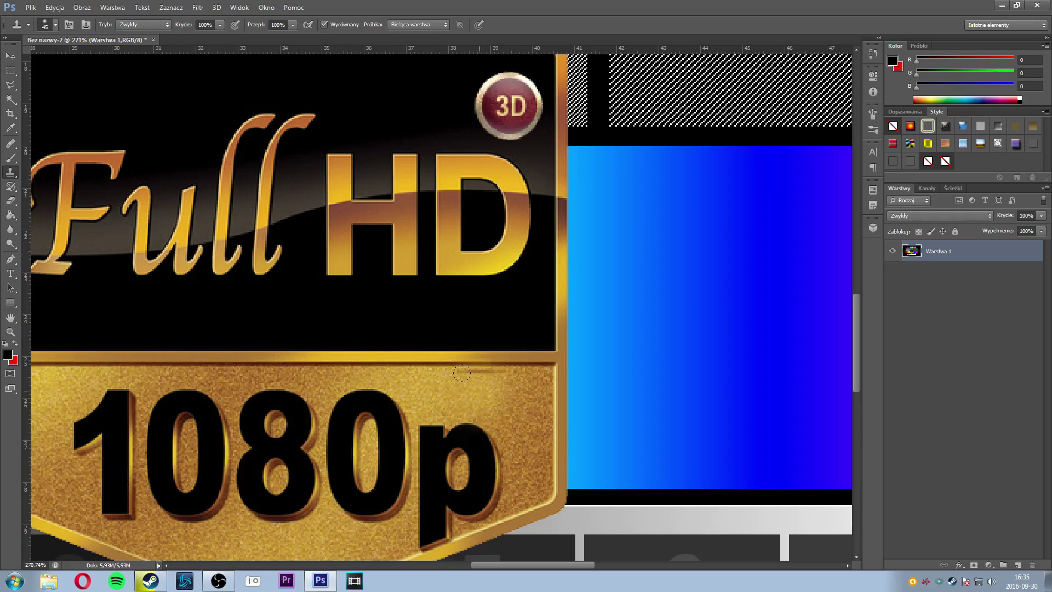
key(ctrl+z)
Step: At brush size 25, sample the gold band and stamp a gold spot on the black panel
key(bracketleft)
key(bracketleft)
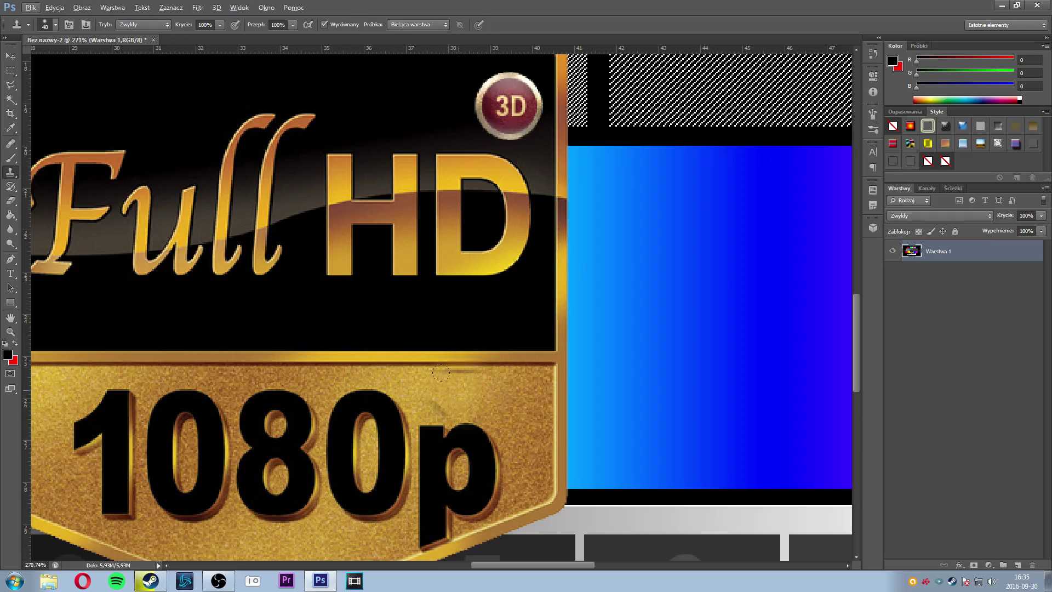
key(alt)
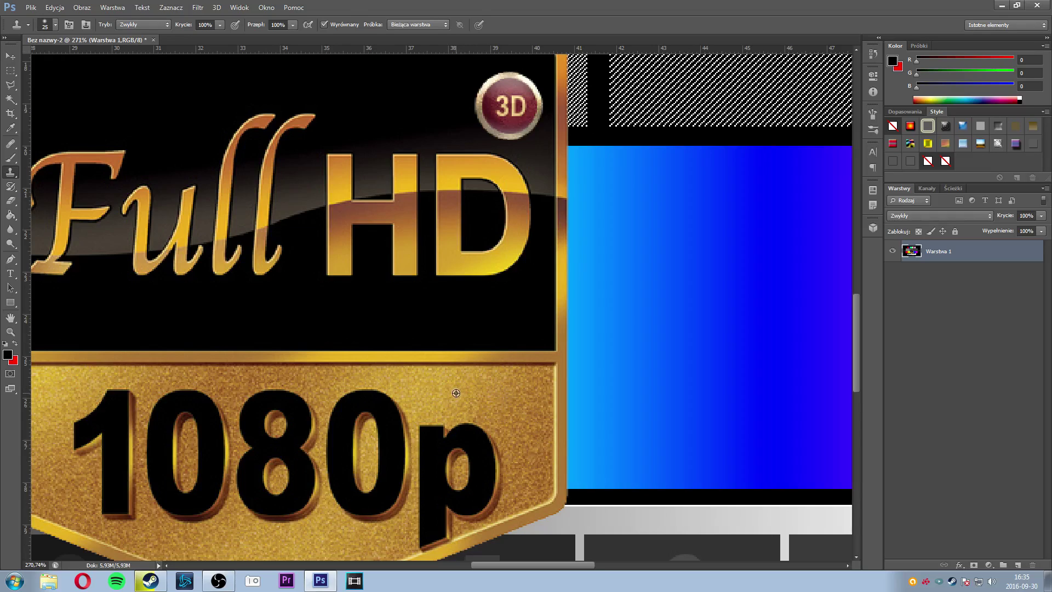
alt+click(455, 392)
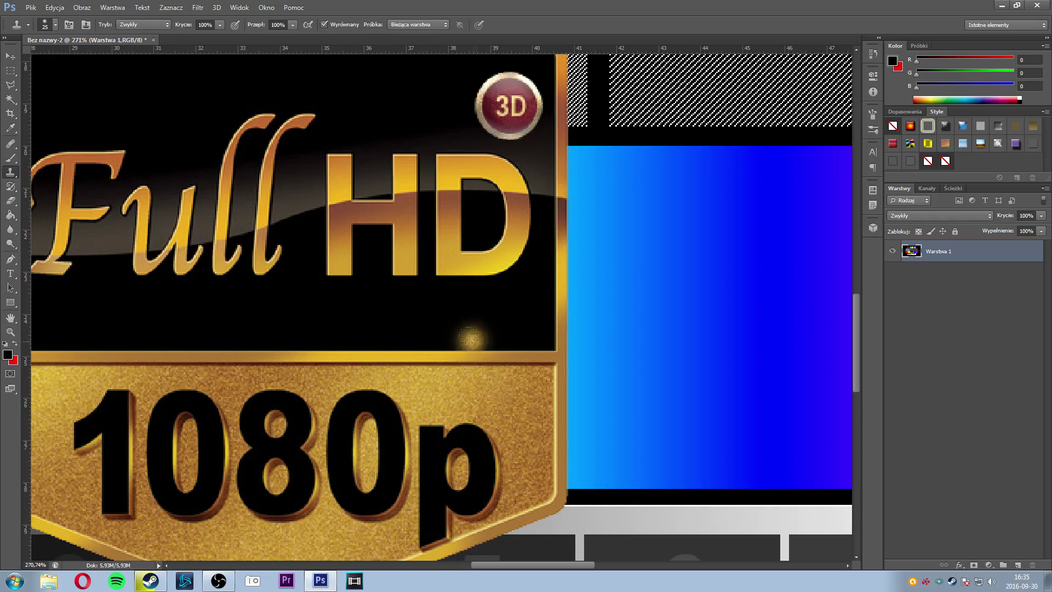
click(514, 319)
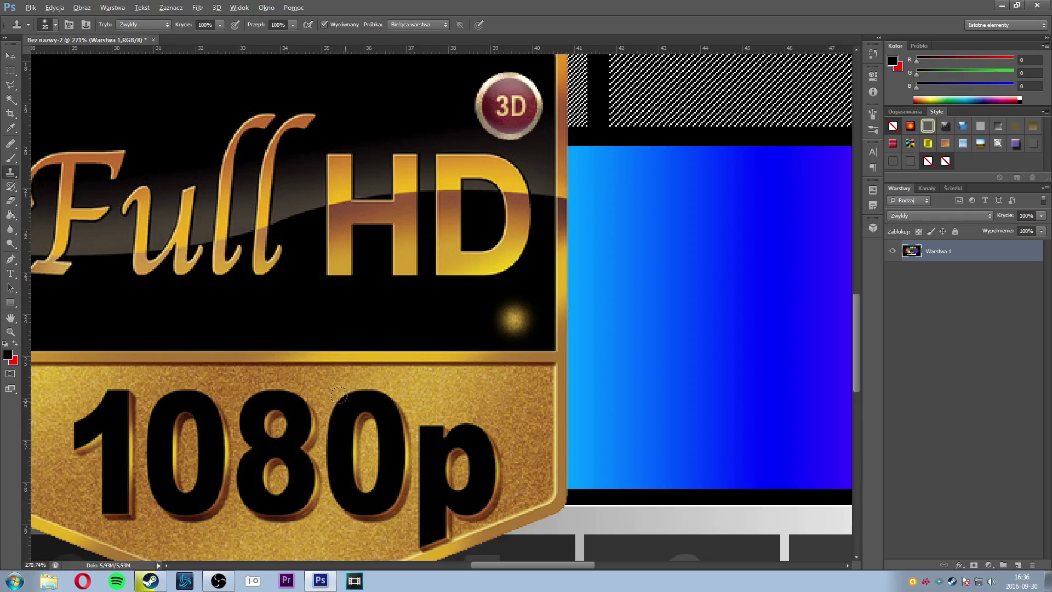
scroll(338, 393, down, 3)
scroll(312, 393, down, 3)
scroll(312, 392, down, 2)
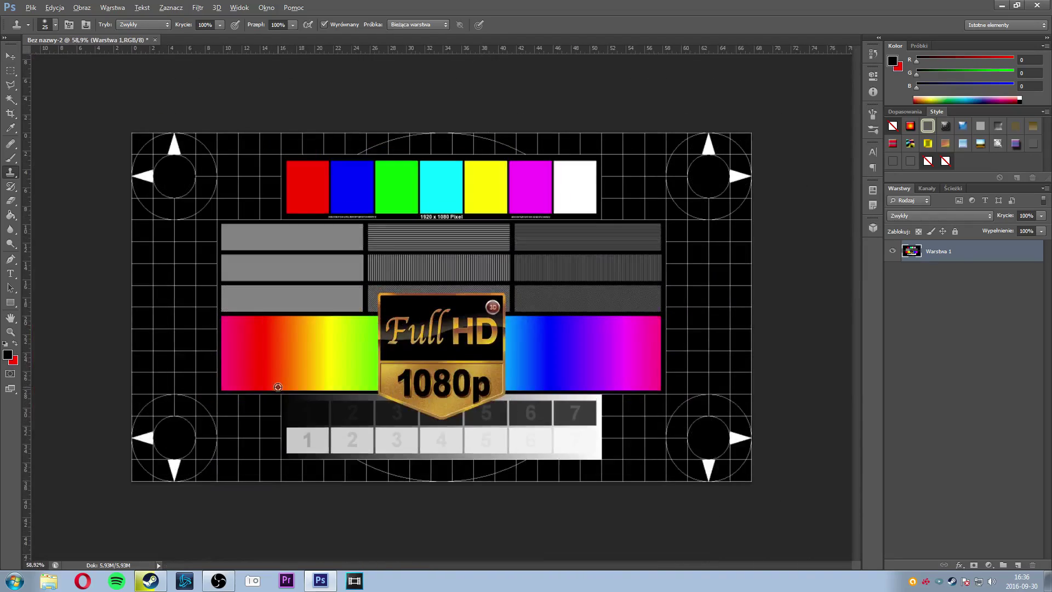
Step: Look at the Clone Stamp and History Brush variants, then select the Eraser and show its variants
right_click(9, 173)
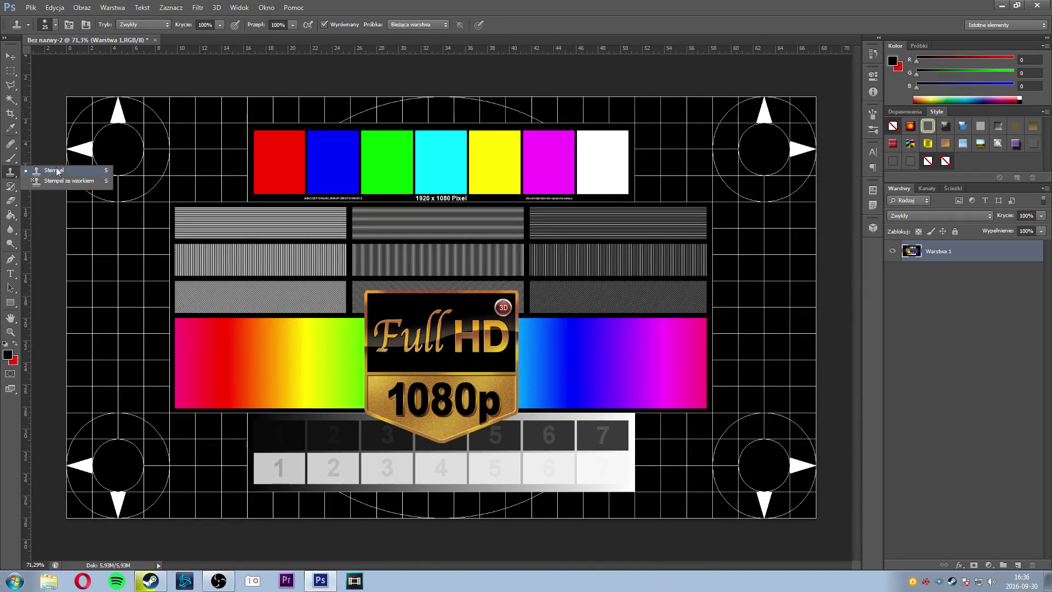
click(14, 190)
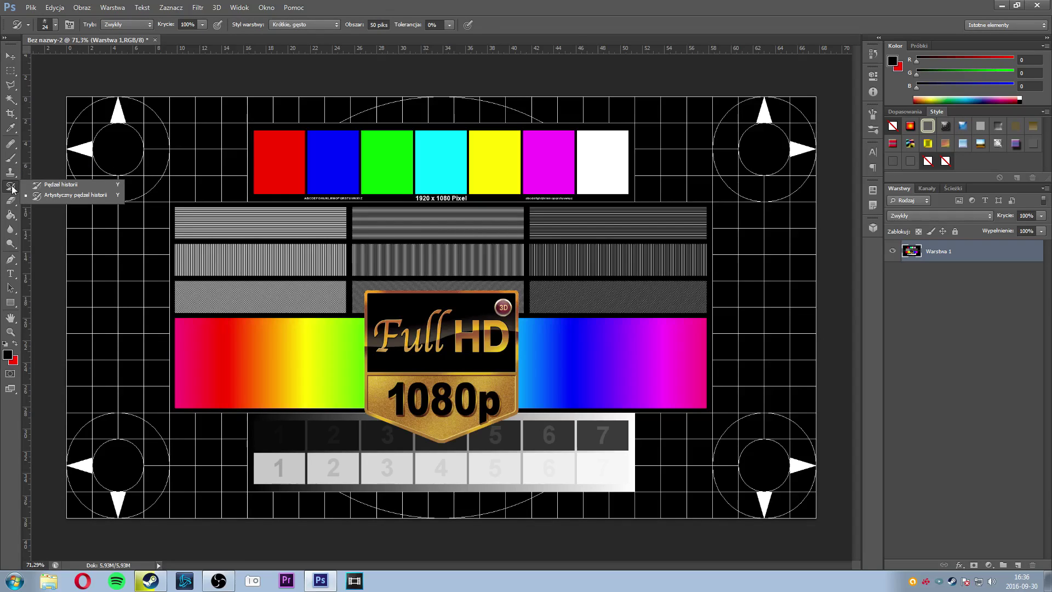
click(11, 200)
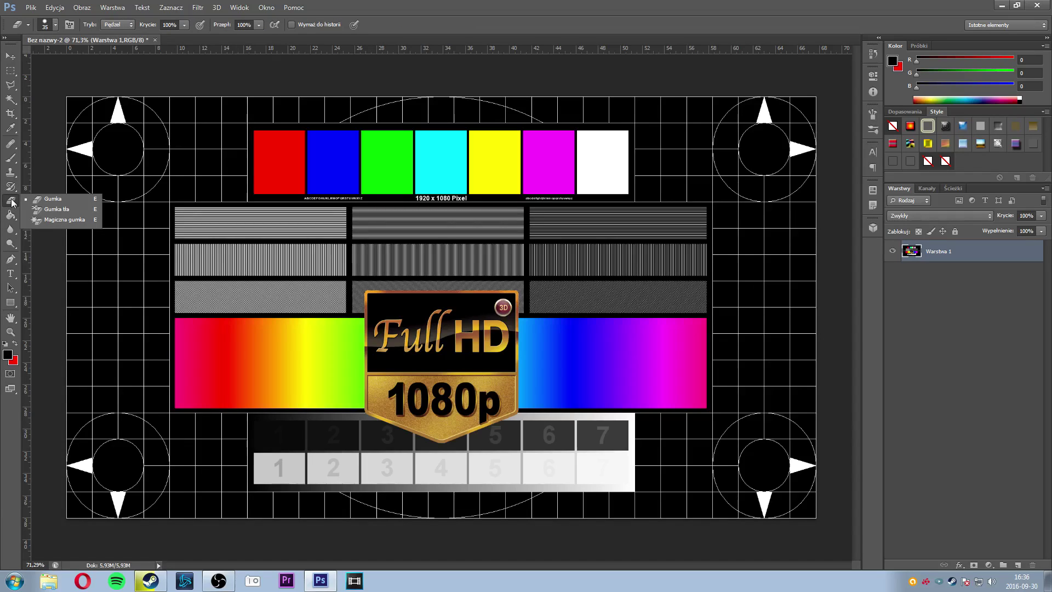
click(55, 199)
mouse_move(205, 393)
mouse_down()
mouse_move(366, 421)
mouse_move(389, 225)
mouse_up()
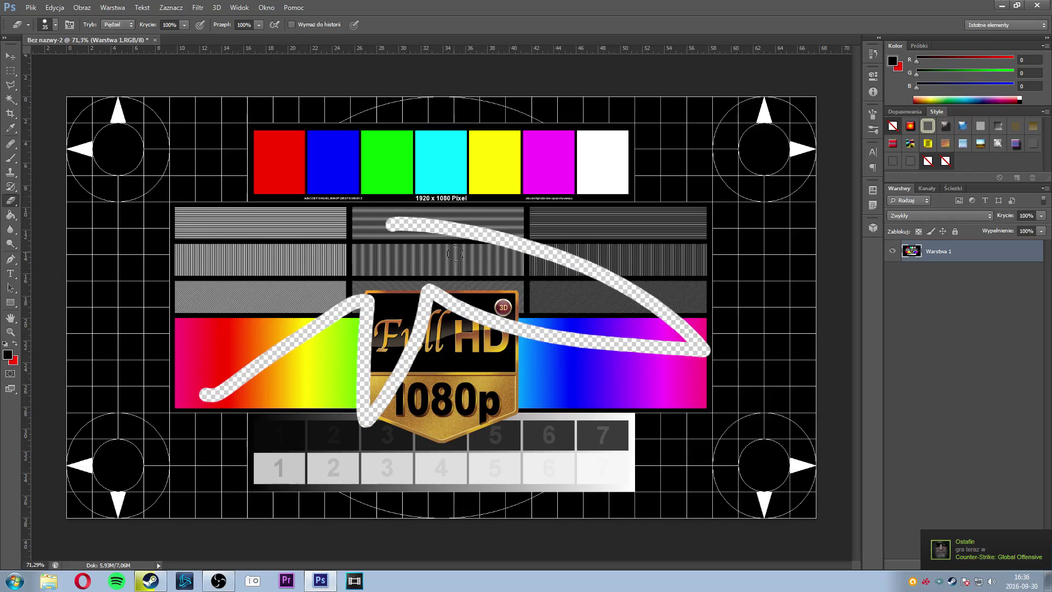
key(ctrl+z)
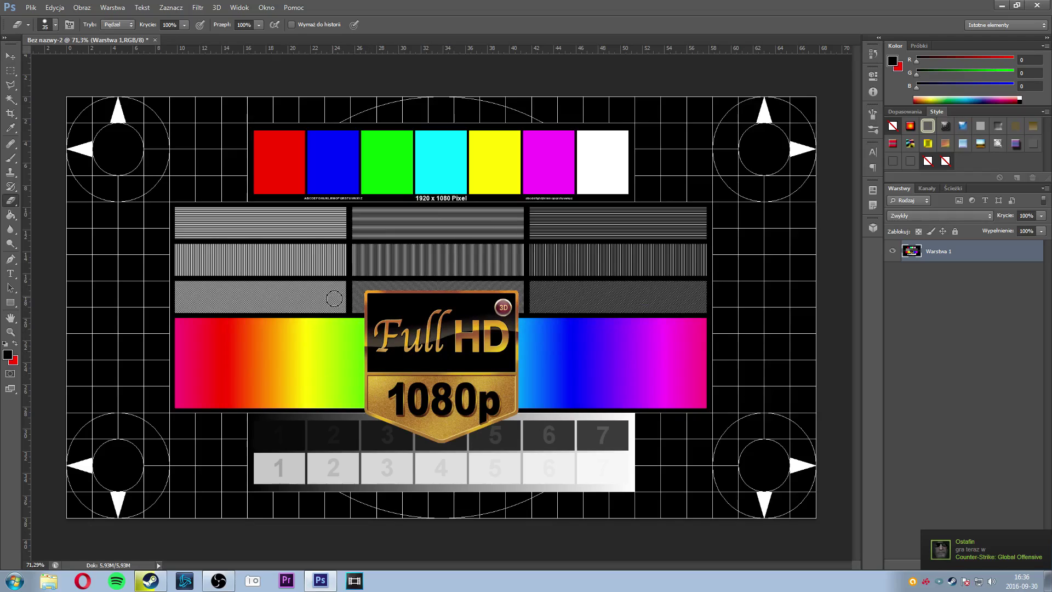
right_click(295, 264)
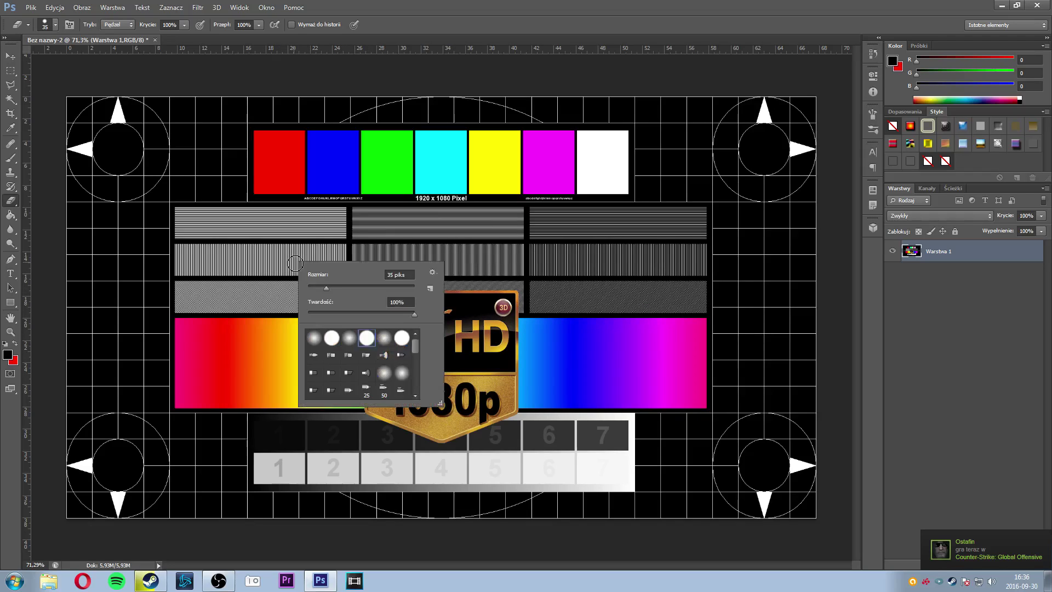
click(348, 338)
mouse_move(235, 366)
mouse_down()
mouse_move(476, 295)
mouse_move(262, 356)
mouse_up()
key(ctrl+z)
key(bracketright)
key(bracketright)
key(bracketright)
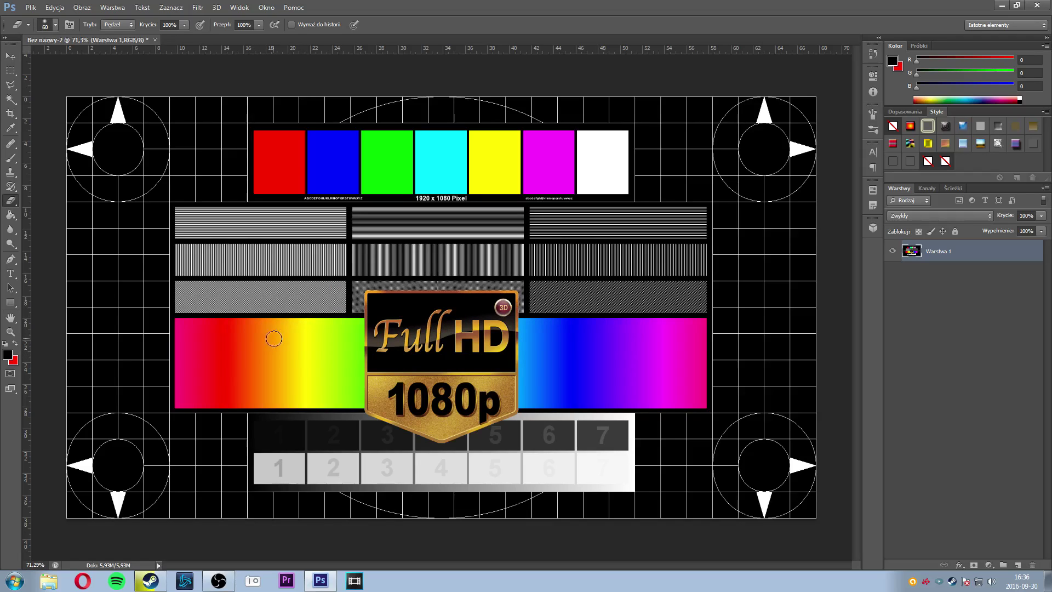
key(bracketright)
key(bracketright)
key(bracketright)
drag(241, 393, 603, 247)
key(ctrl+z)
right_click(343, 343)
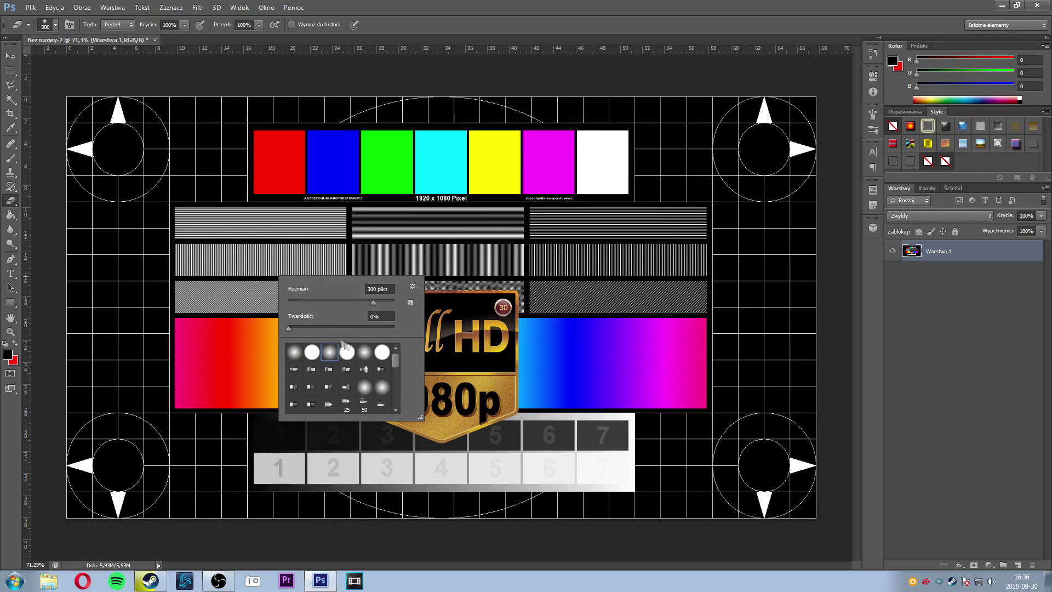
click(28, 26)
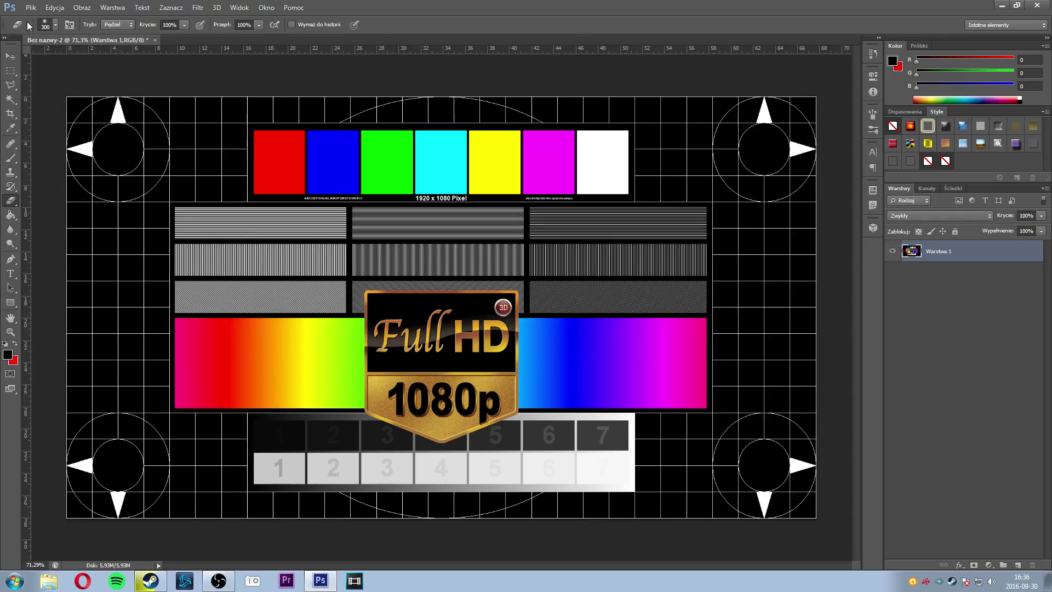
click(124, 29)
click(115, 41)
mouse_move(286, 356)
mouse_down()
mouse_move(312, 332)
mouse_move(244, 207)
mouse_up()
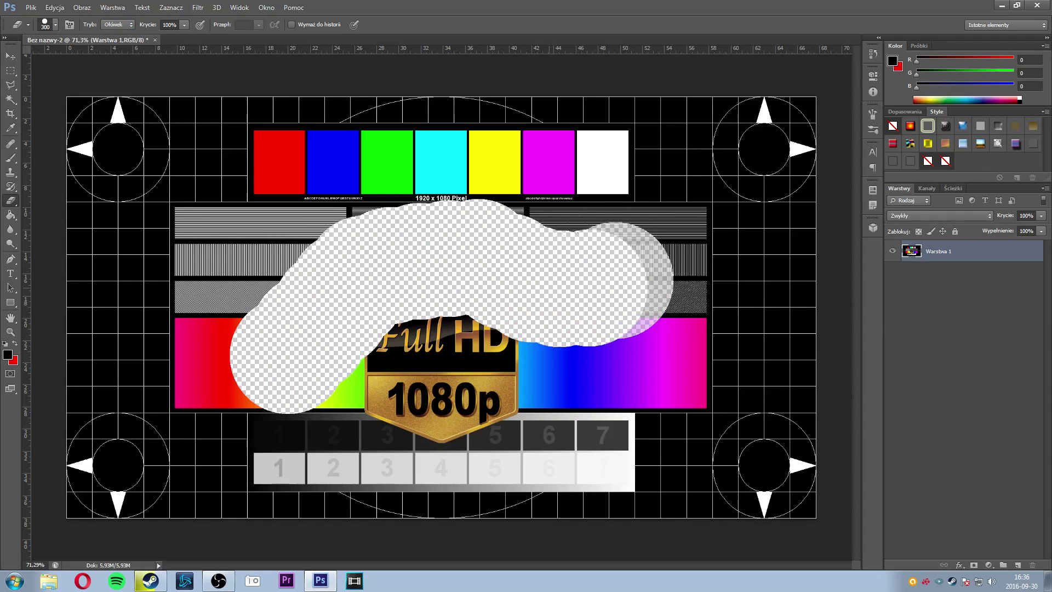
key(ctrl+z)
click(117, 24)
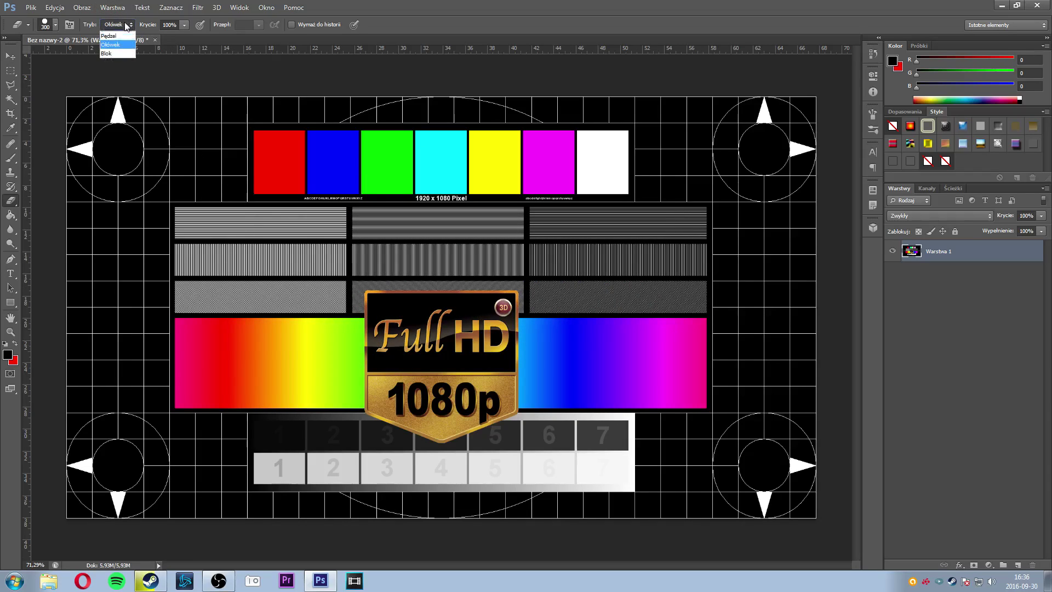
click(120, 34)
drag(306, 279, 346, 276)
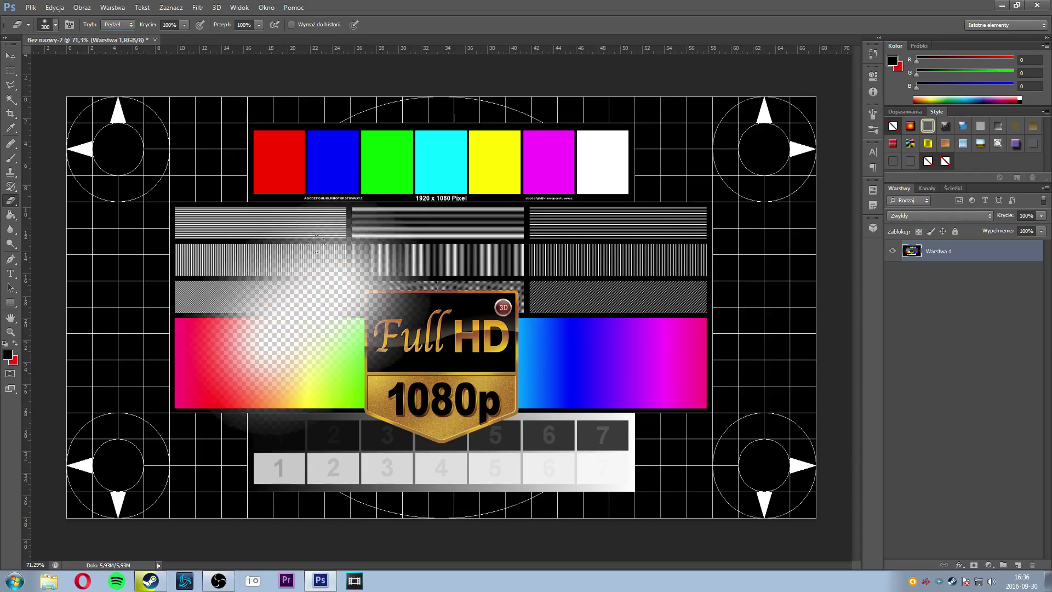
key(ctrl+z)
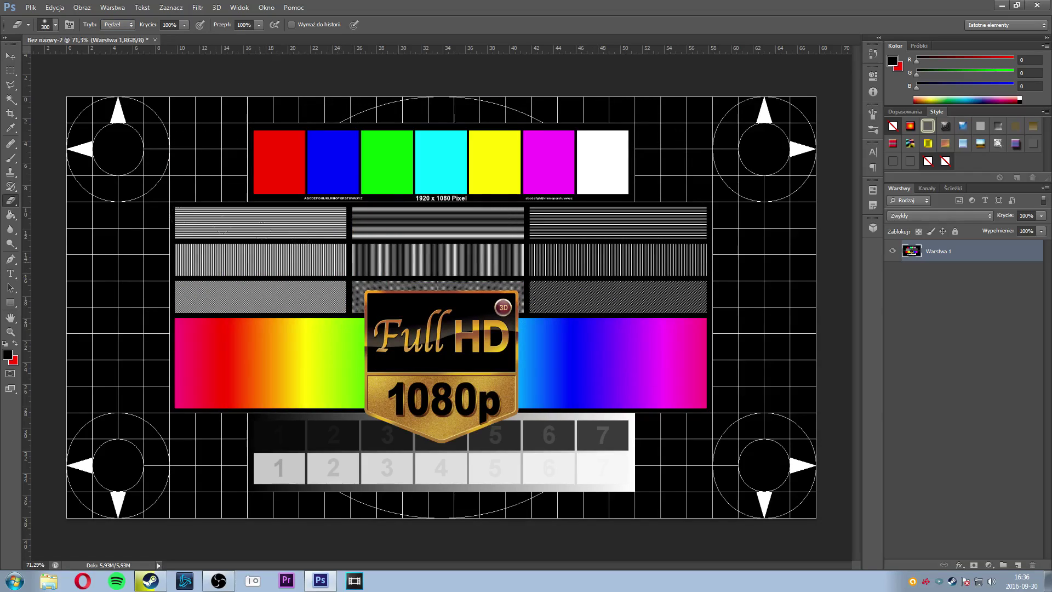
right_click(11, 200)
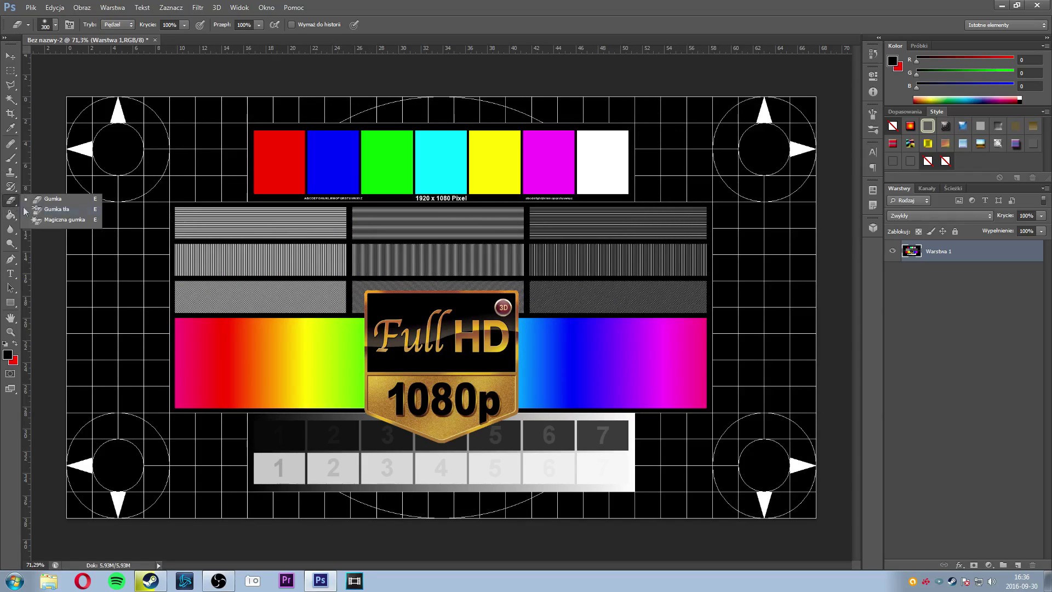
click(55, 209)
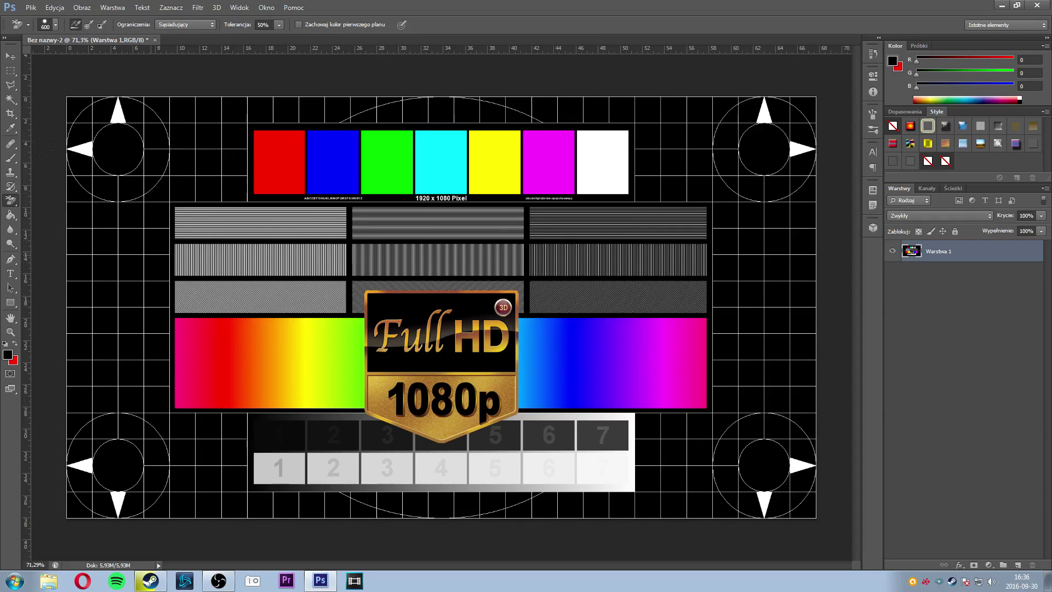
click(157, 242)
key(ctrl+z)
click(441, 162)
click(494, 162)
click(549, 162)
key(ctrl+z)
key(ctrl+alt+z)
key(ctrl+alt+z)
right_click(11, 201)
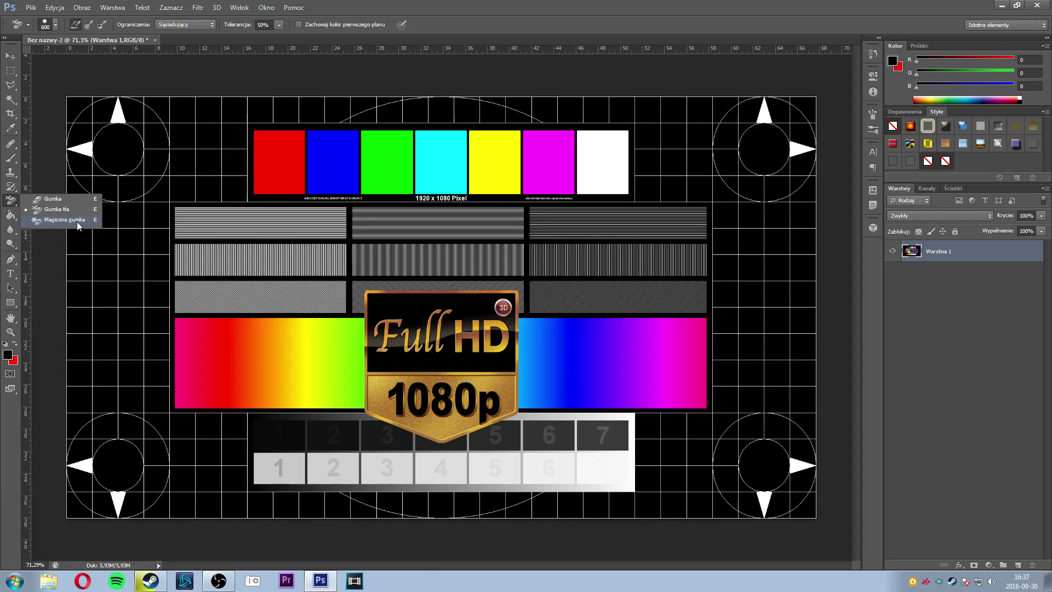
Step: Erase the blue and then the green swatch with the Magic Eraser, undoing each
click(77, 220)
click(340, 162)
key(ctrl+z)
click(408, 175)
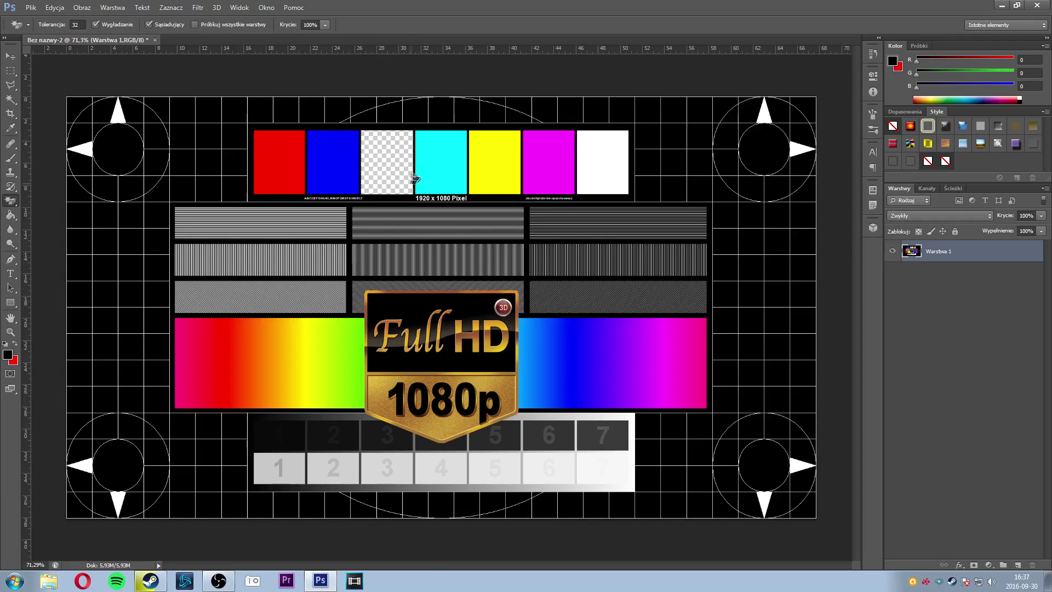
scroll(413, 177, up, 2)
scroll(412, 162, up, 3)
scroll(433, 181, up, 3)
scroll(422, 187, down, 2)
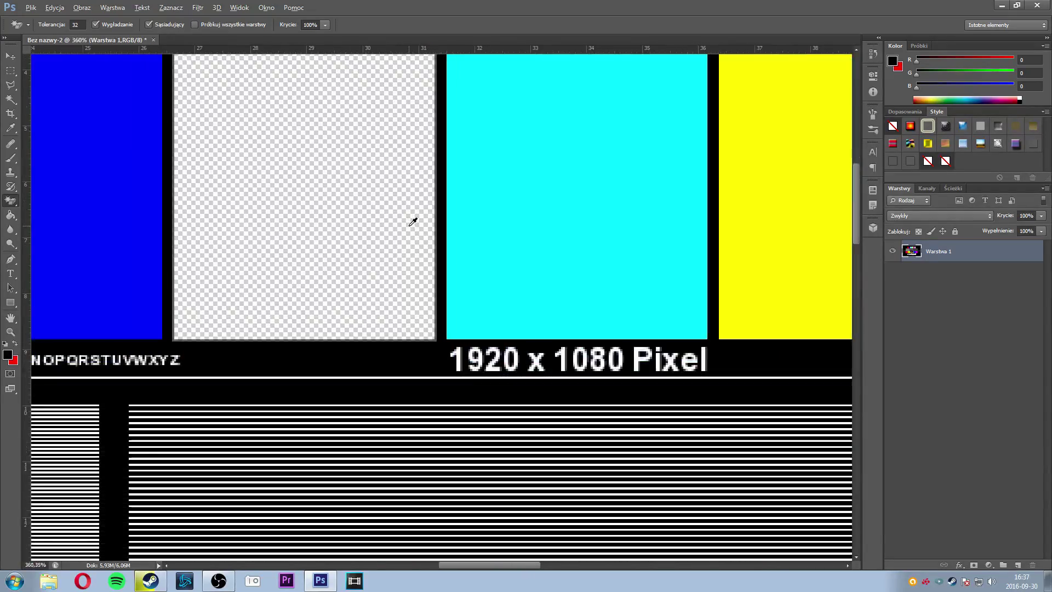
scroll(412, 222, down, 5)
key(ctrl+z)
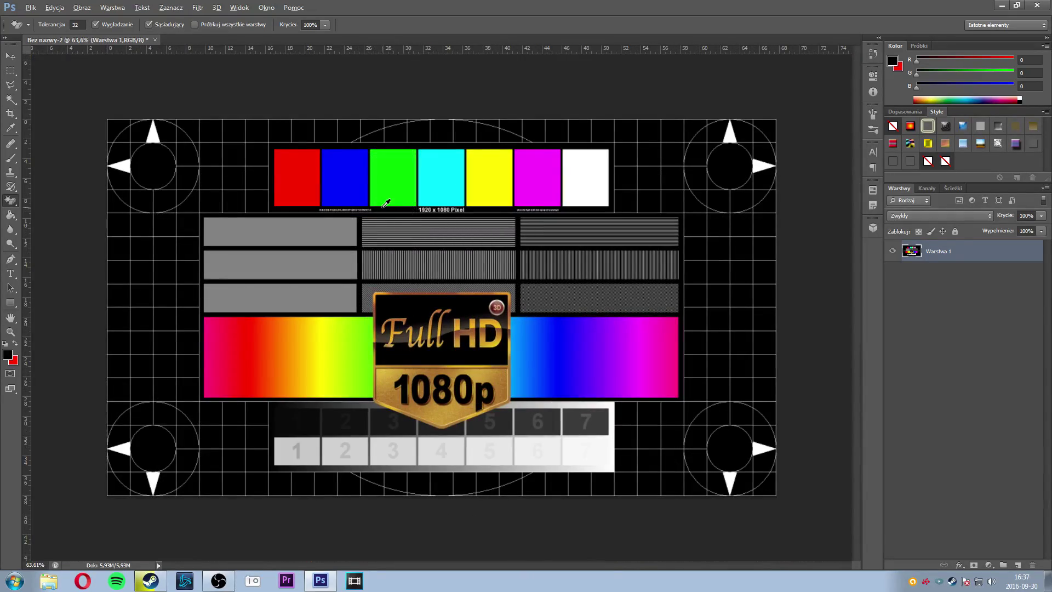
Step: Zoom out and switch back to the standard Eraser (Gumka)
scroll(386, 203, up, 2)
scroll(386, 203, down, 1)
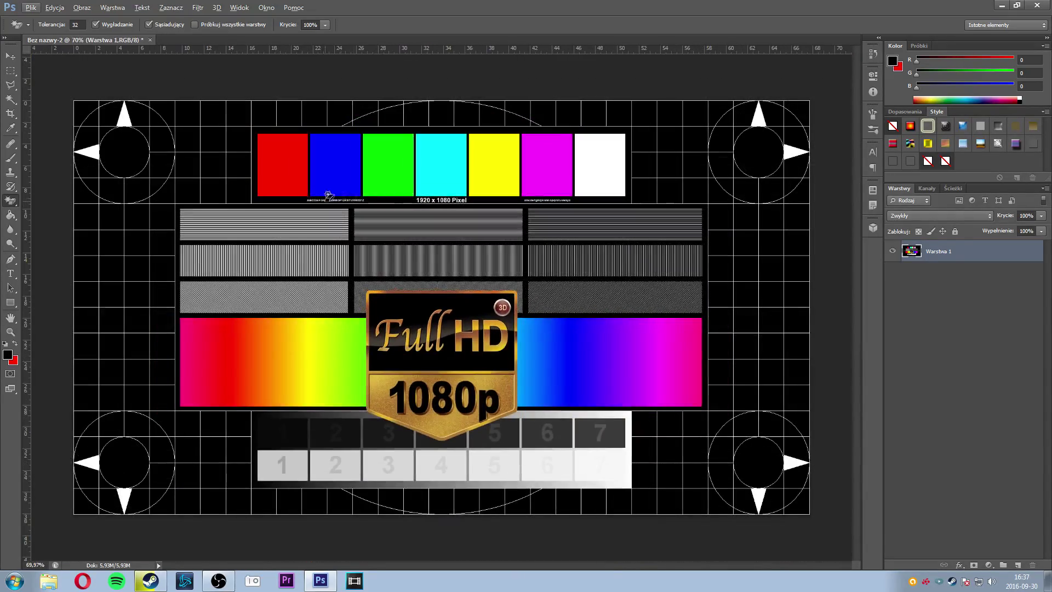
right_click(11, 202)
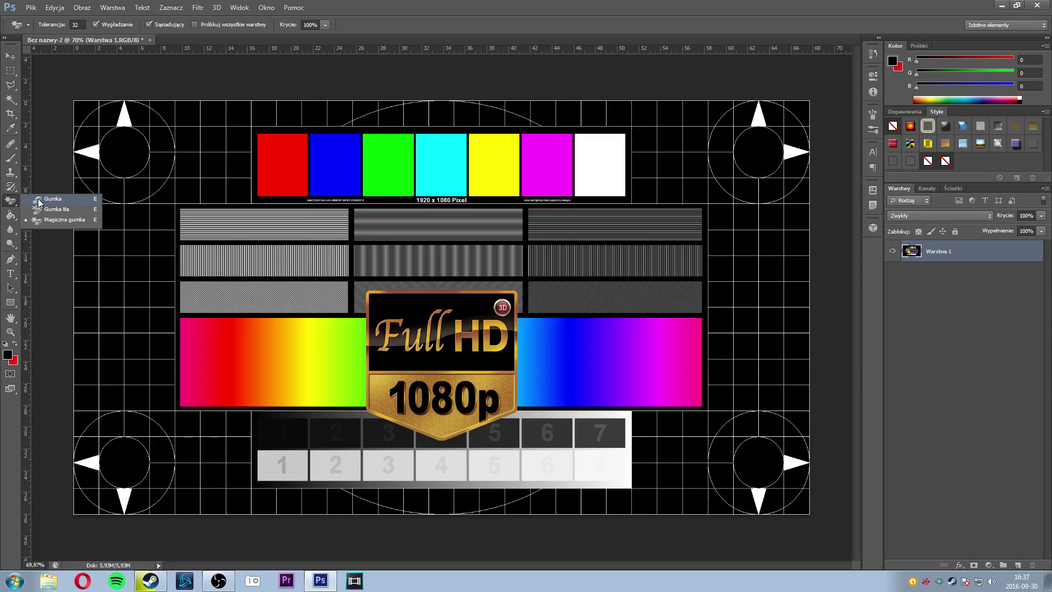
click(39, 202)
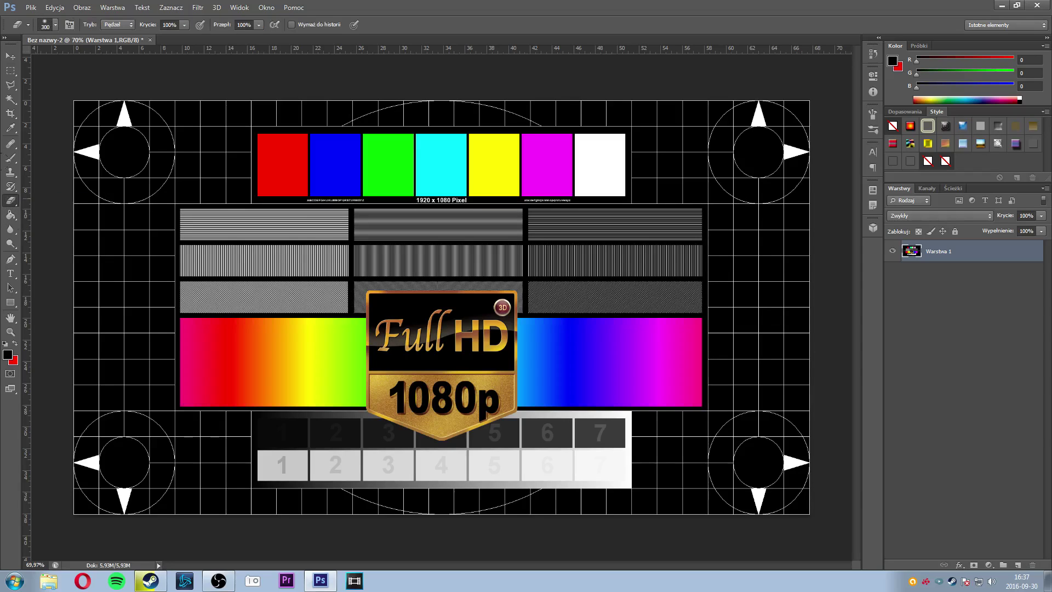
Step: Select the Paint Bucket with red as foreground, fill part of the Full HD 'H' red and undo
click(10, 215)
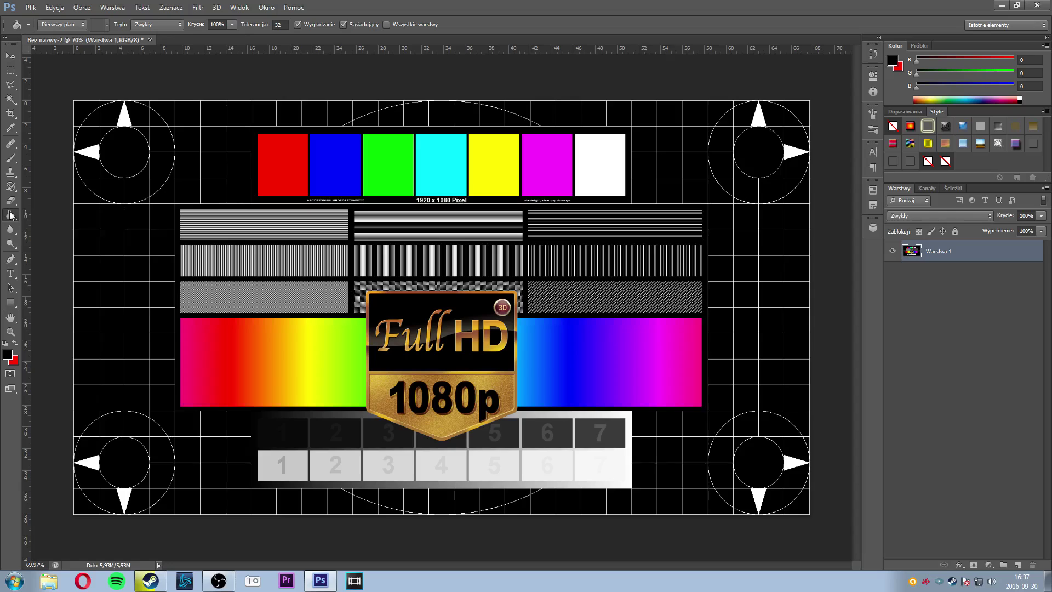
right_click(10, 215)
click(41, 226)
click(15, 345)
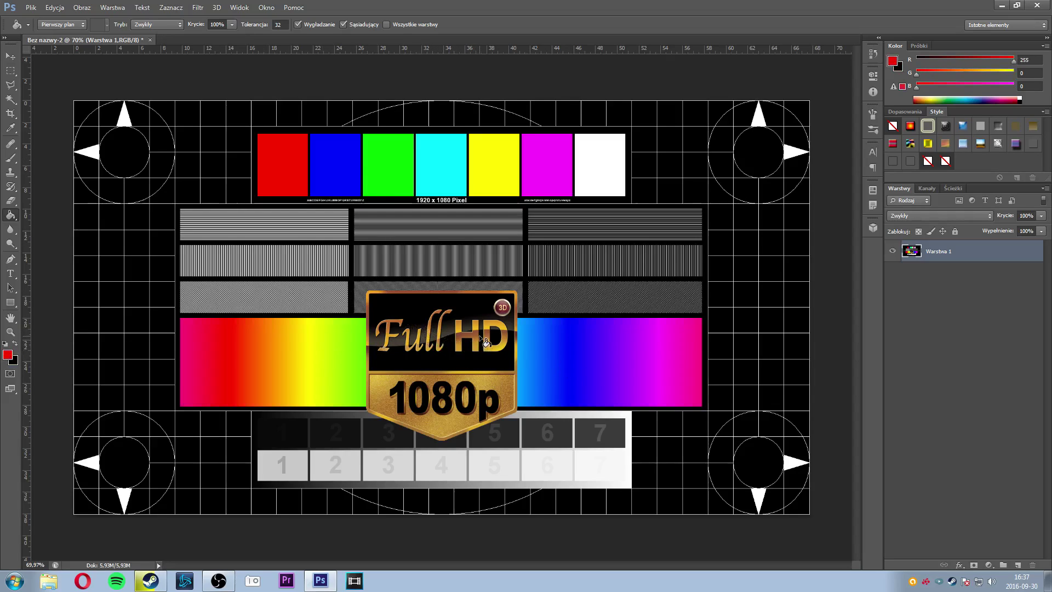
click(465, 339)
key(ctrl+z)
Step: Fill the white, magenta, yellow, cyan, green and blue bars red, then undo all fills
click(606, 172)
key(ctrl+z)
click(600, 167)
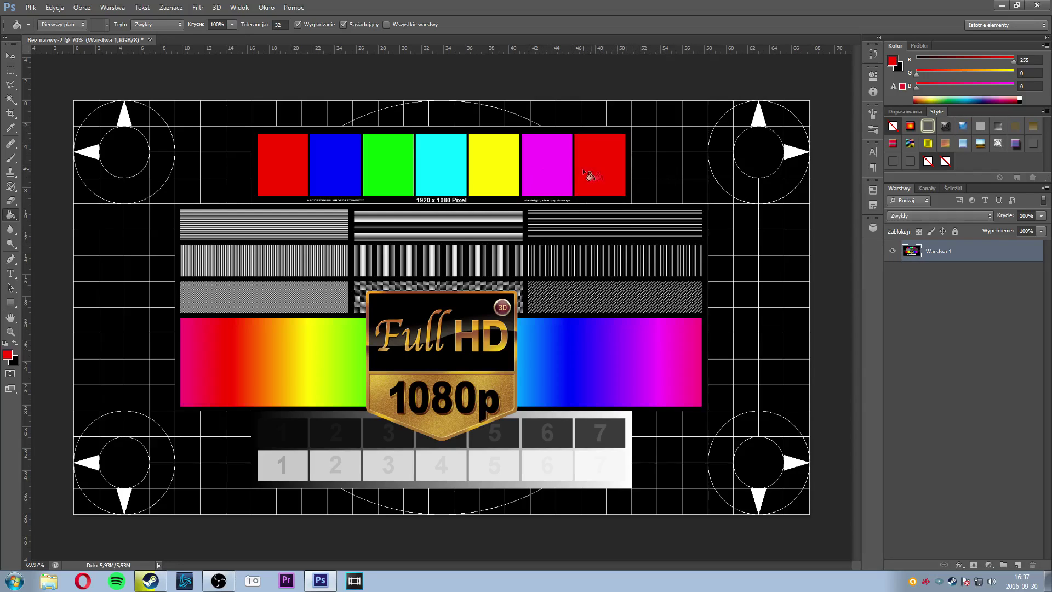
click(548, 175)
click(500, 189)
click(446, 173)
click(400, 183)
click(337, 178)
key(ctrl+alt+z)
key(ctrl+alt+z)
key(ctrl+alt+z)
key(ctrl+alt+z)
key(ctrl+alt+z)
key(ctrl+alt+z)
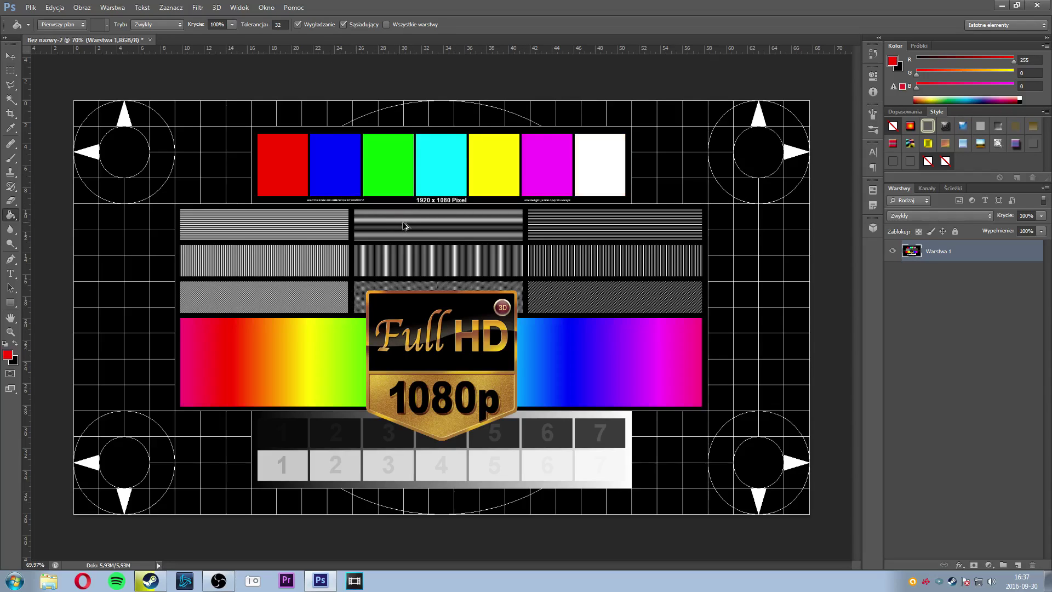
click(11, 219)
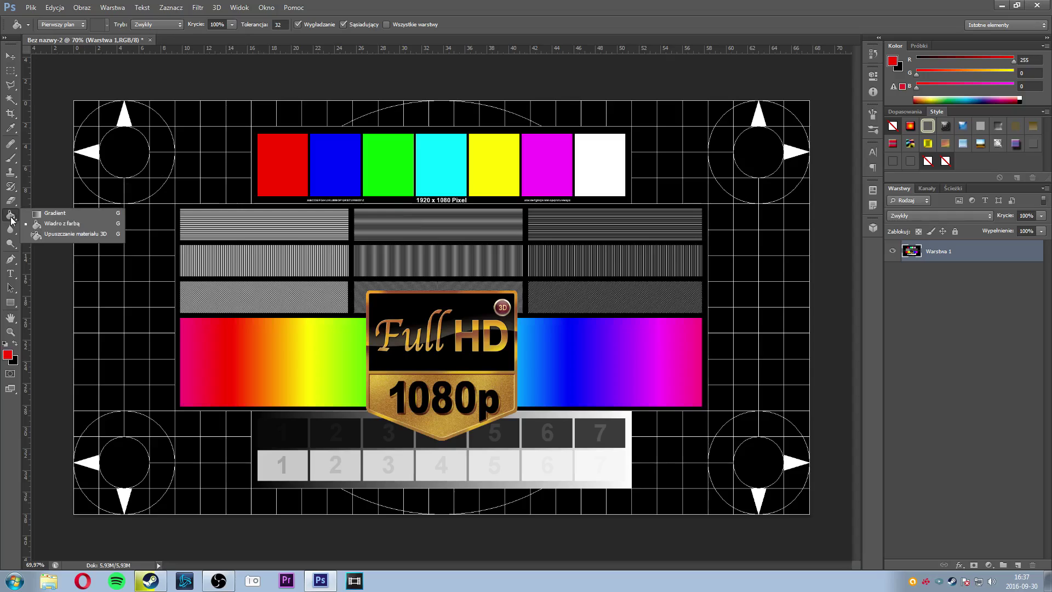
click(55, 213)
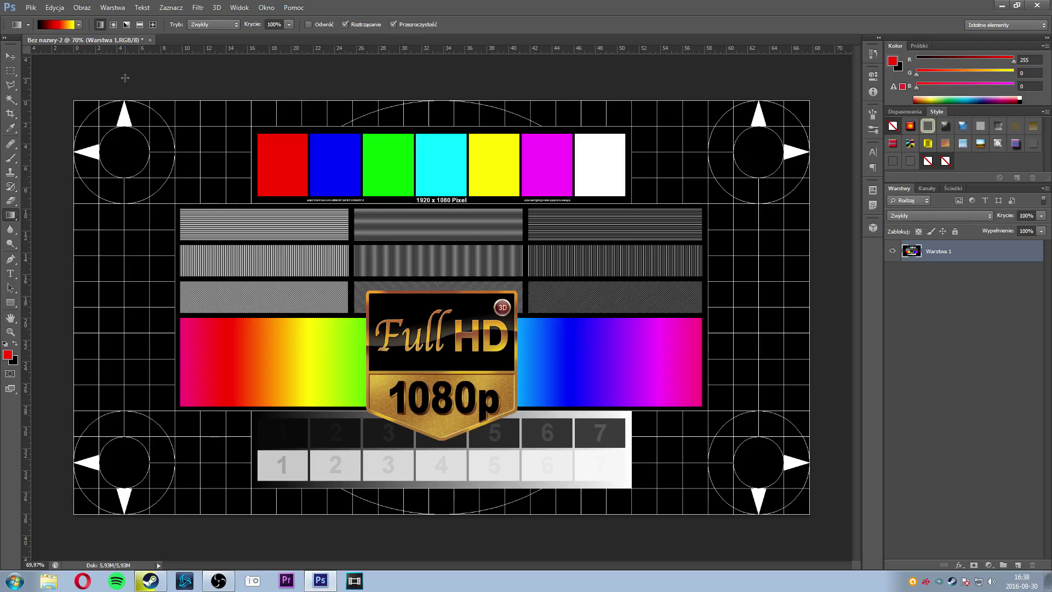
Step: Fill the canvas with a horizontal black-red-yellow linear gradient, then a radial gradient left of centre
scroll(170, 98, up, 1)
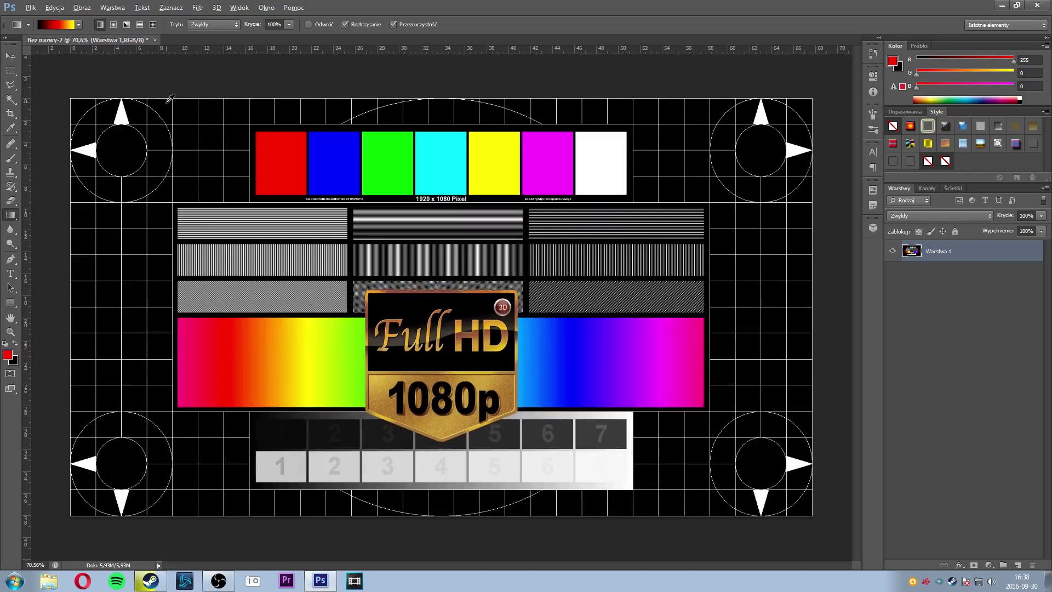
key(alt)
drag(74, 272, 796, 290)
click(113, 26)
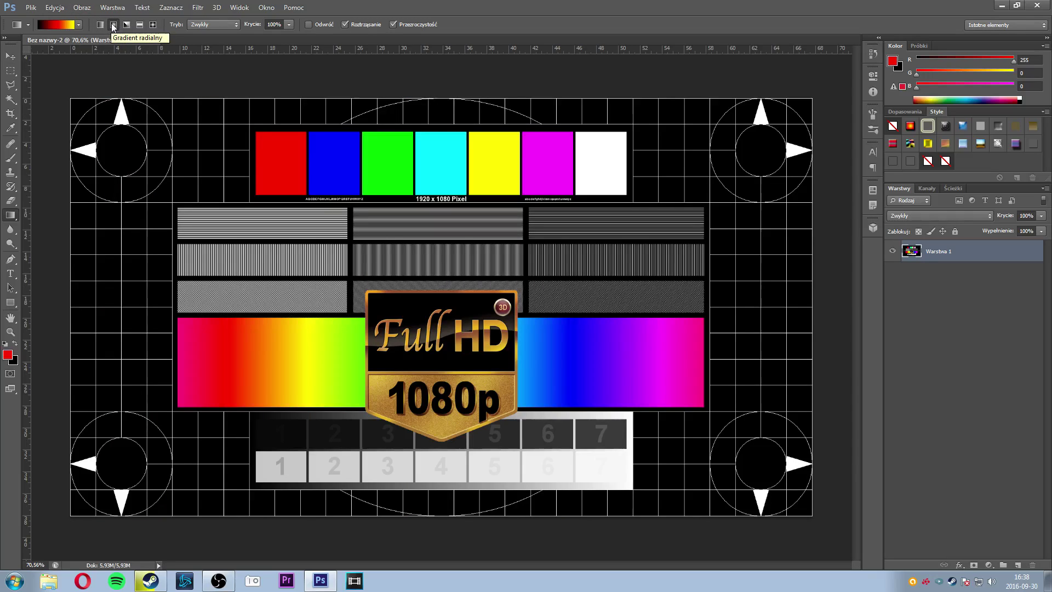
click(113, 25)
drag(416, 291, 816, 291)
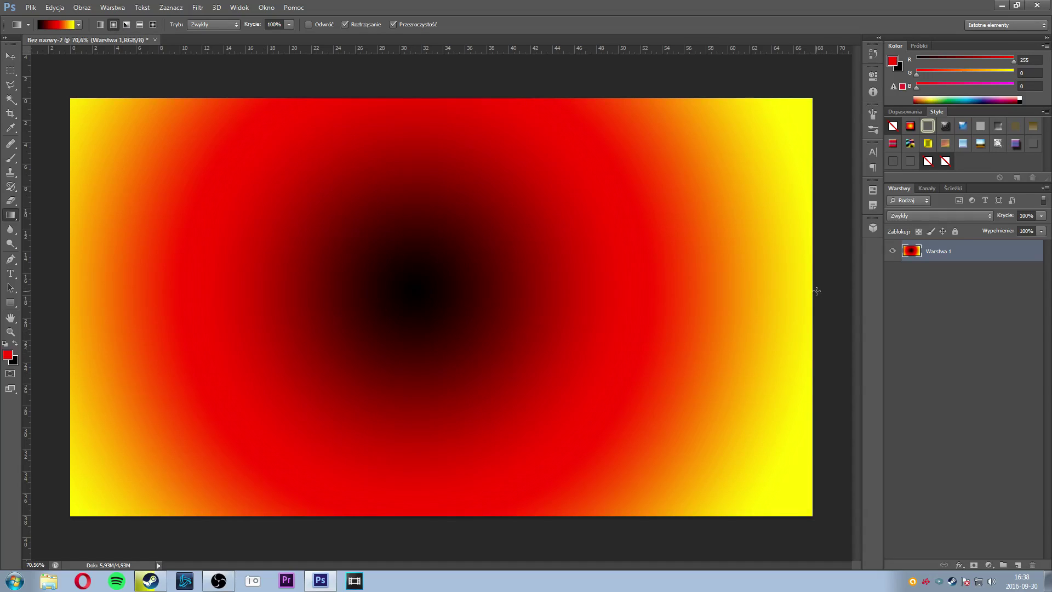
Step: Undo the radial gradient, draw a reversed radial one with a yellow centre, and undo it
key(ctrl+z)
click(308, 25)
drag(354, 292, 763, 305)
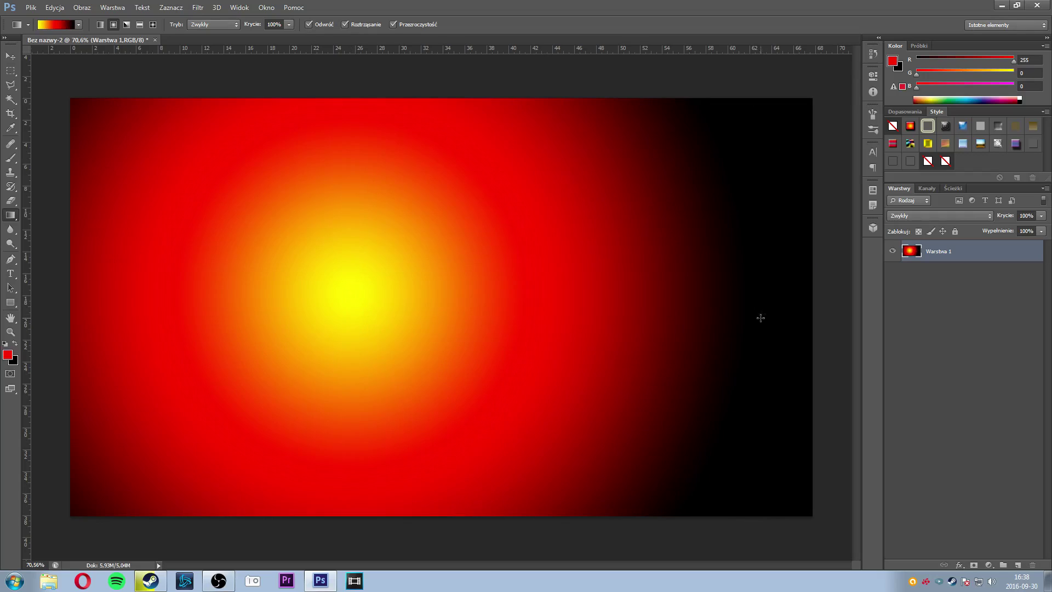
key(ctrl+z)
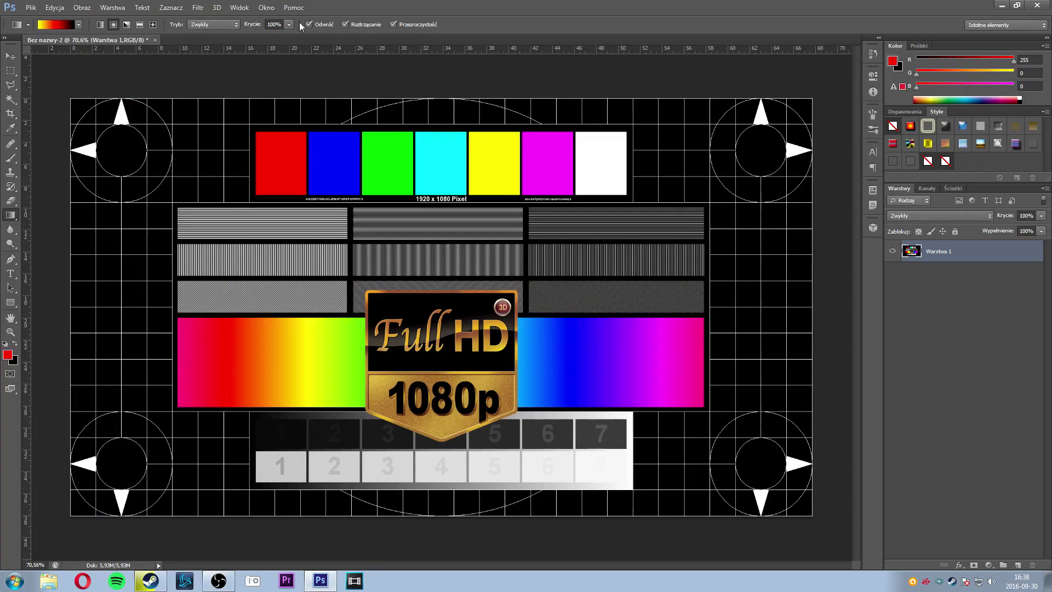
Step: With Reverse turned off, fill the canvas with angle gradients from the left edge and mid-canvas
click(311, 24)
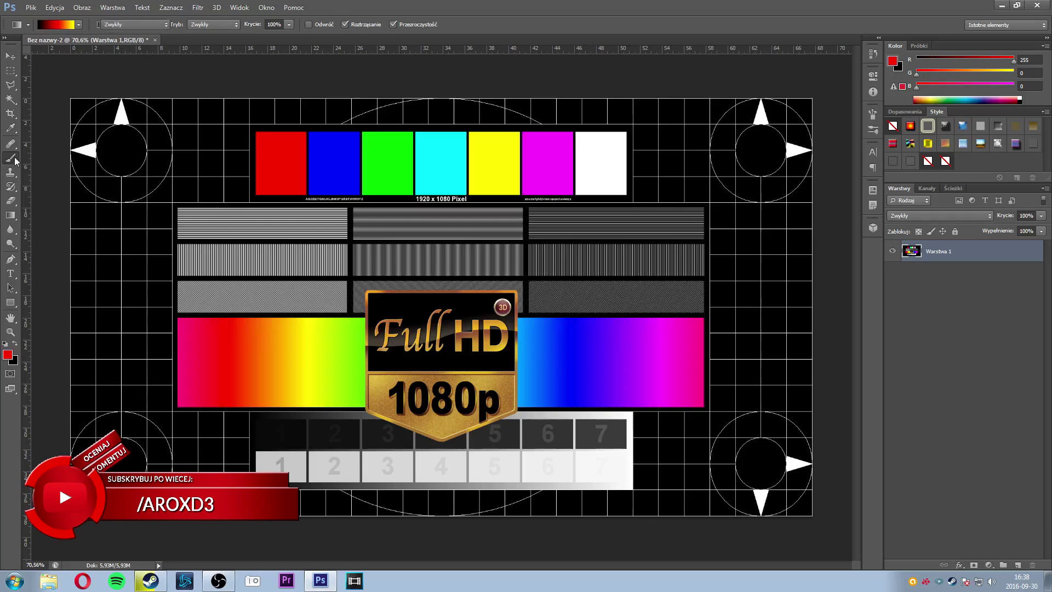
key(b)
key(g)
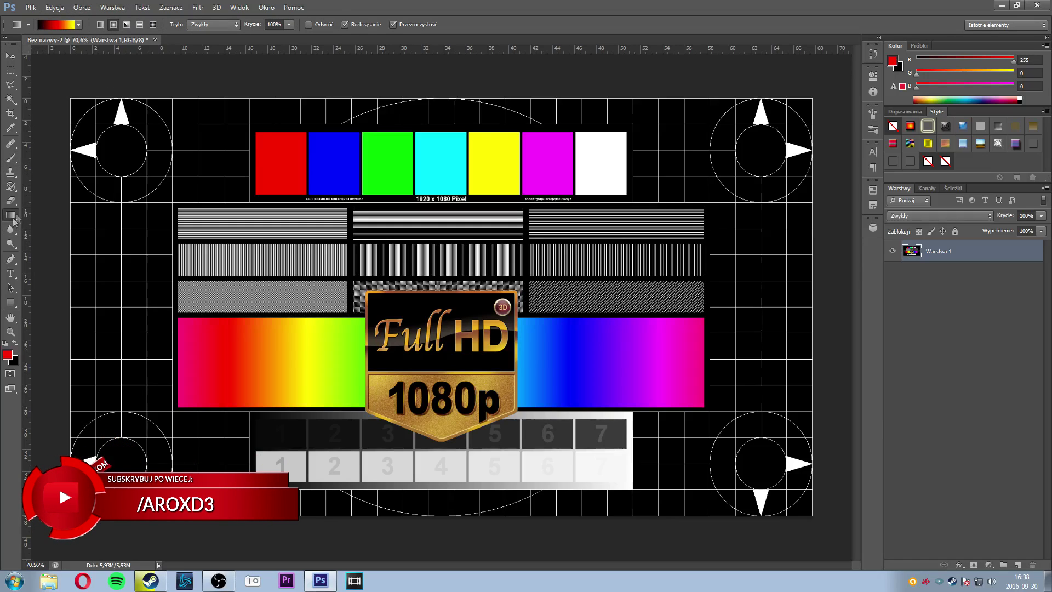
click(127, 25)
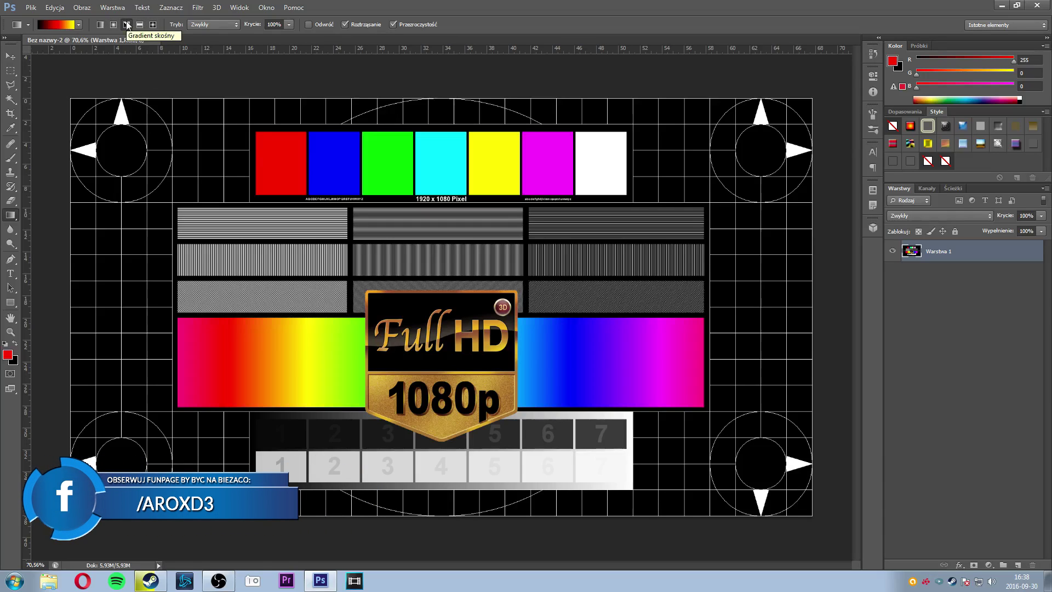
drag(84, 289, 577, 300)
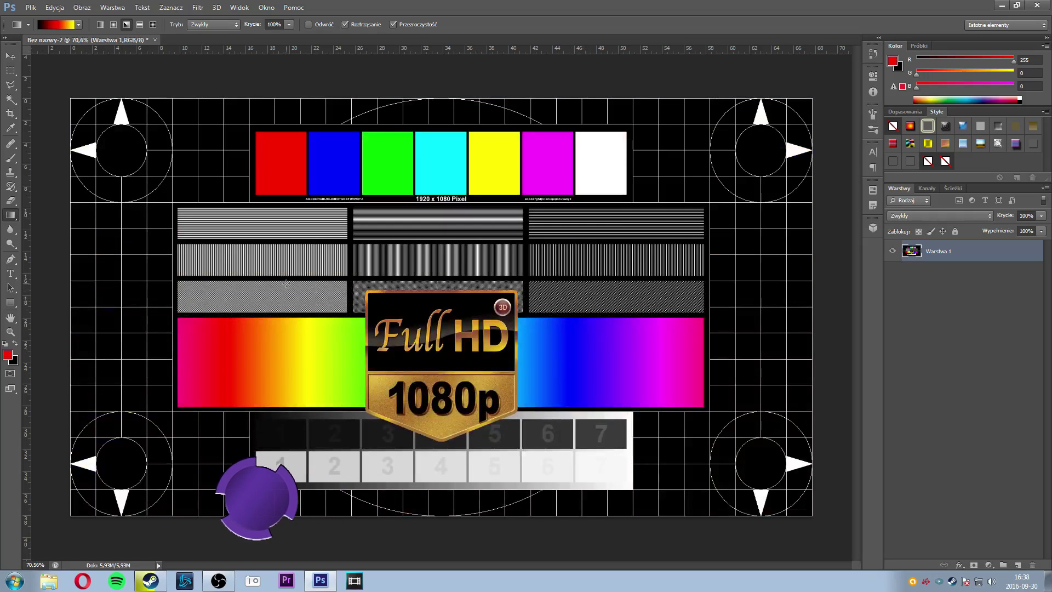
drag(345, 308, 399, 310)
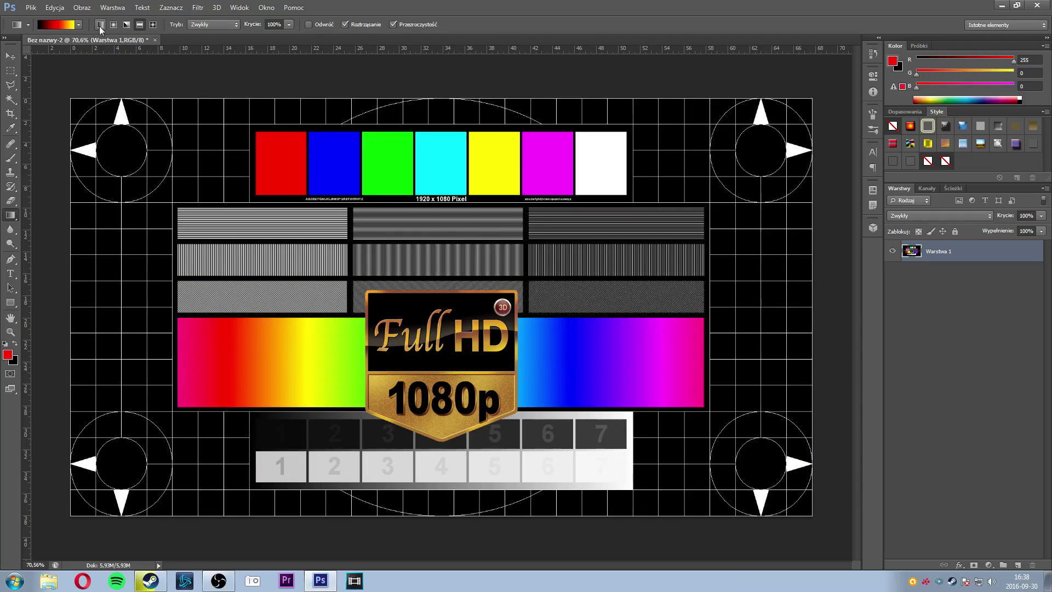
Step: Try a diamond and a horizontal linear gradient fill, undoing each
click(154, 25)
drag(348, 302, 668, 302)
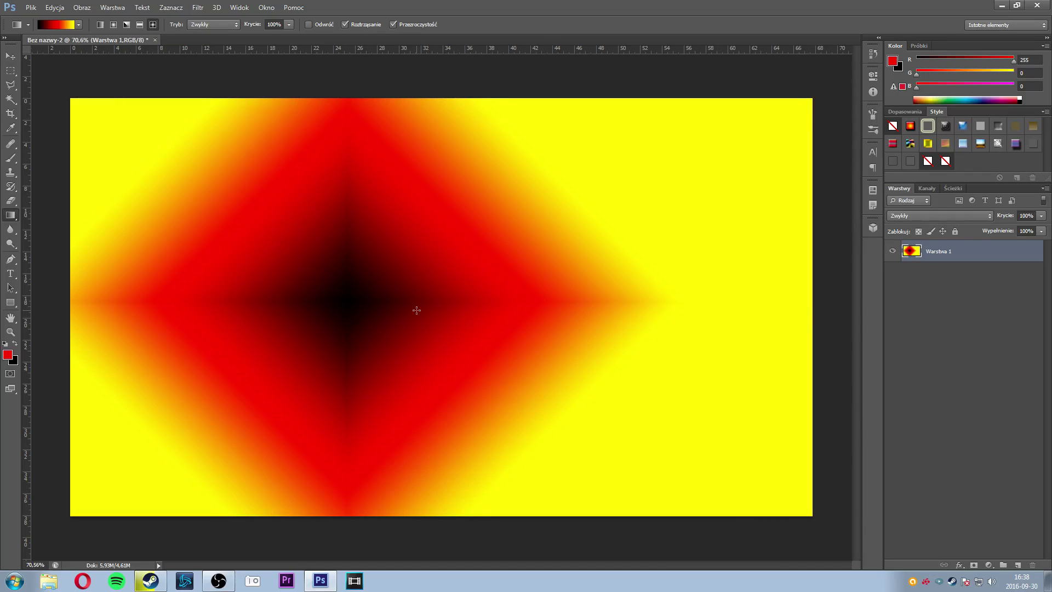
key(ctrl+z)
click(100, 24)
drag(290, 302, 668, 301)
key(ctrl+z)
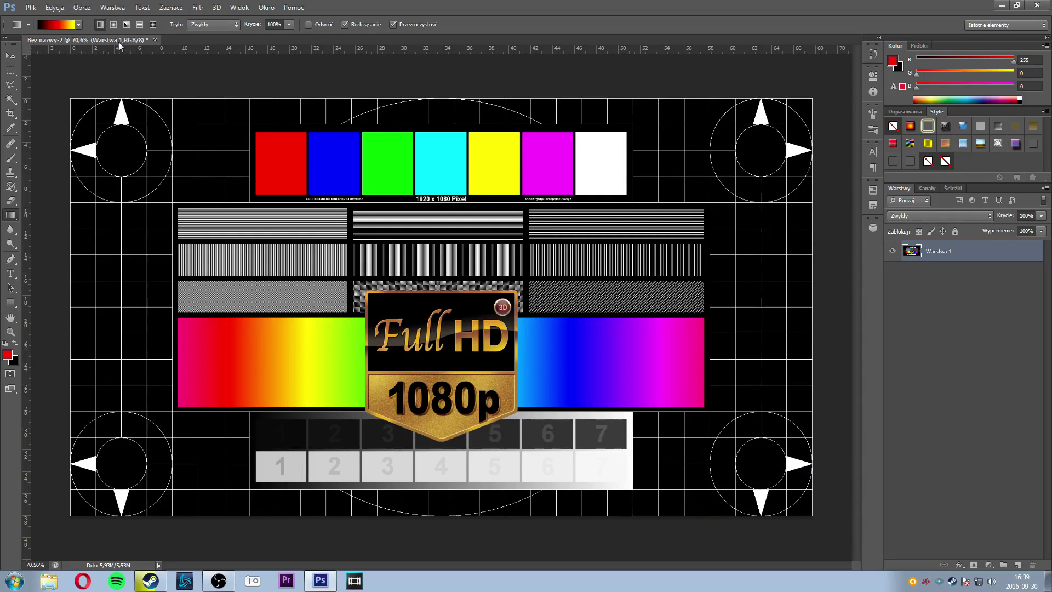
click(50, 25)
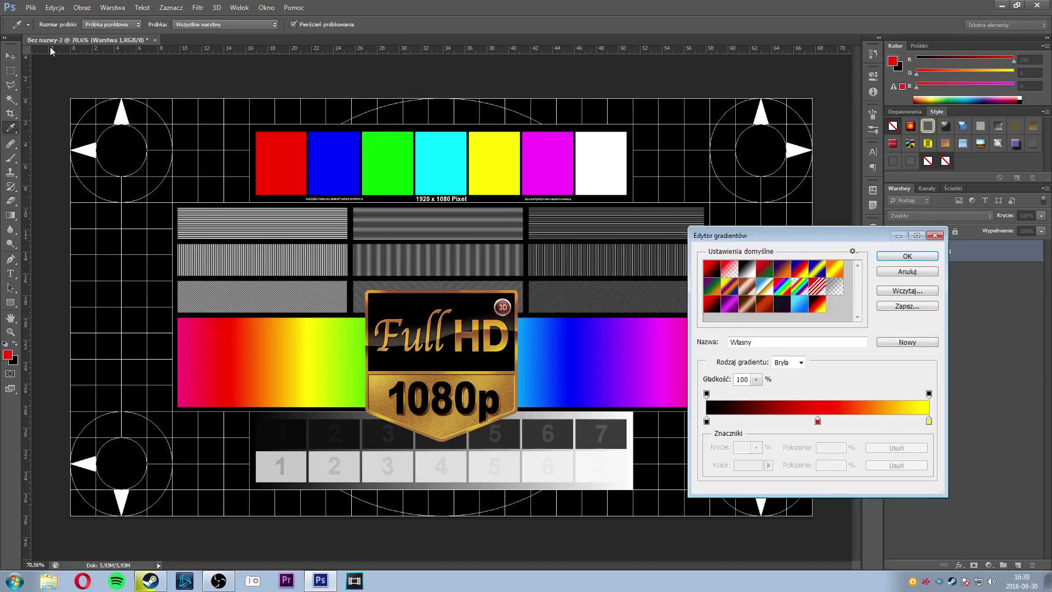
Step: Browse the gradient presets and pick the foreground-to-background preset as the base
click(800, 305)
click(712, 278)
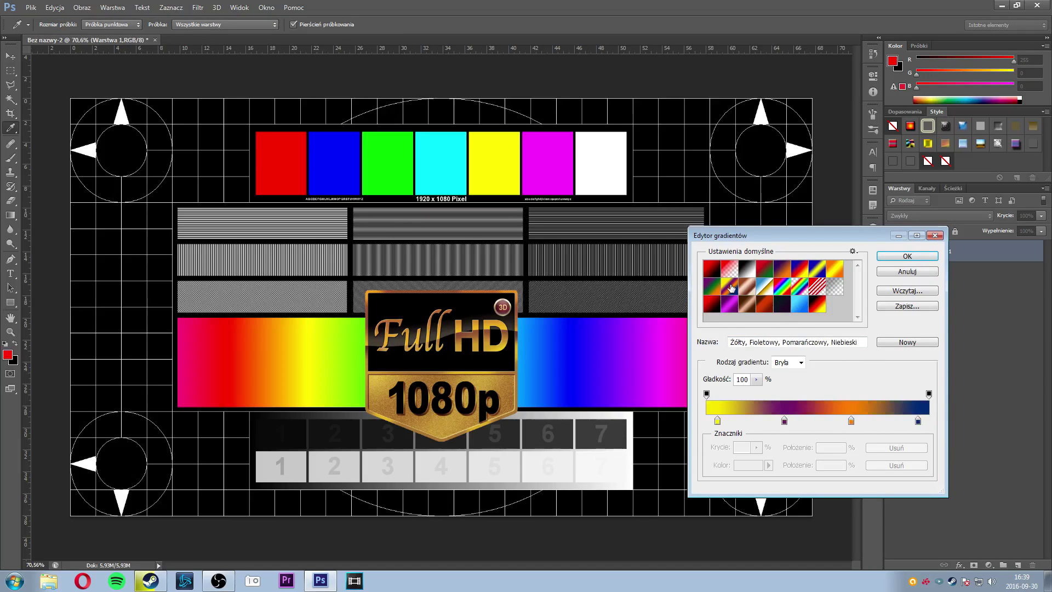
click(818, 305)
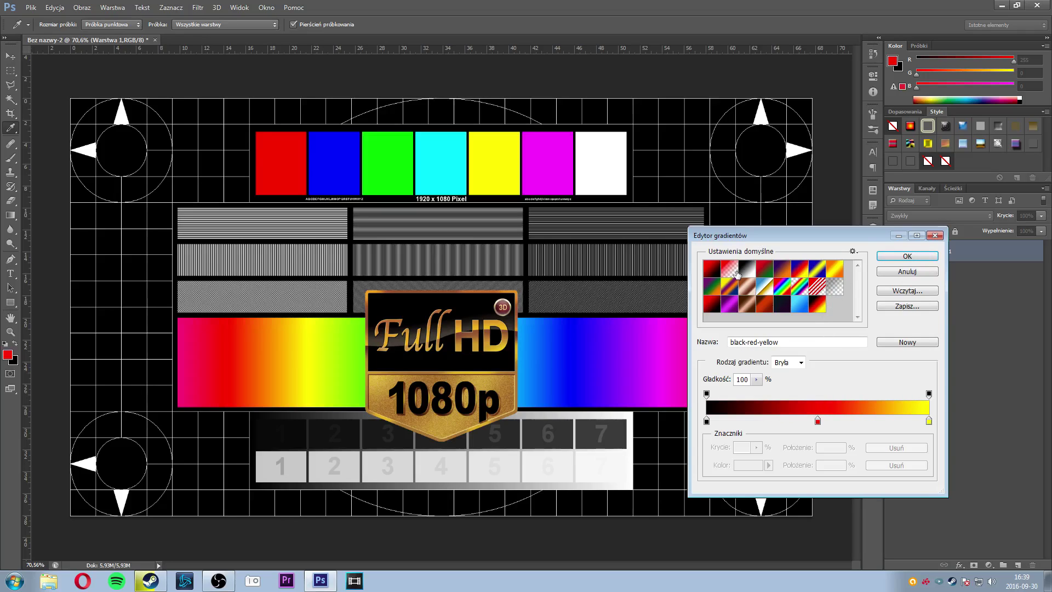
click(713, 270)
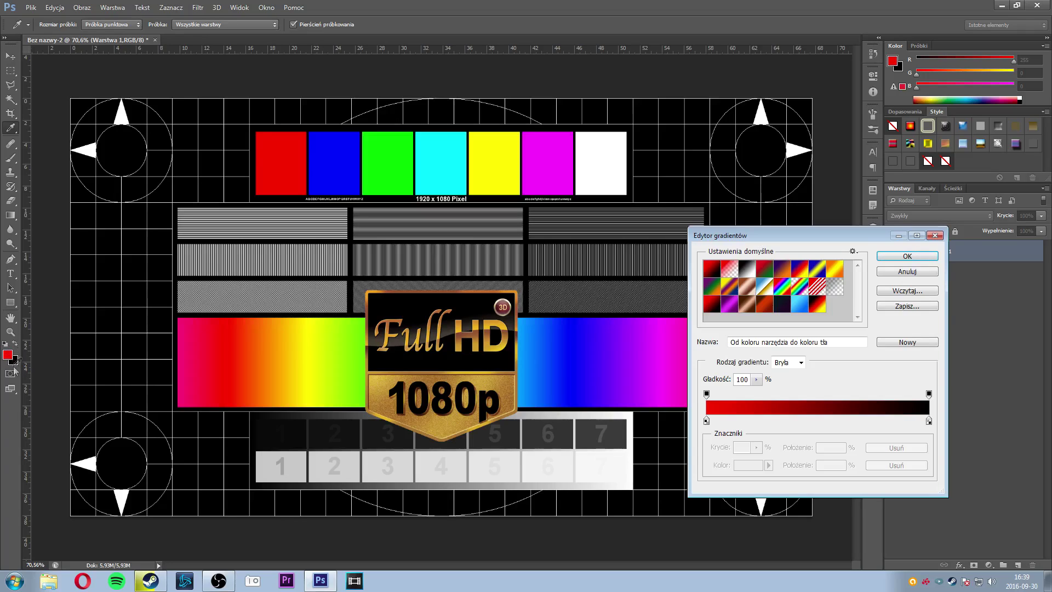
Step: Set the gradient's left colour stop to green
click(706, 421)
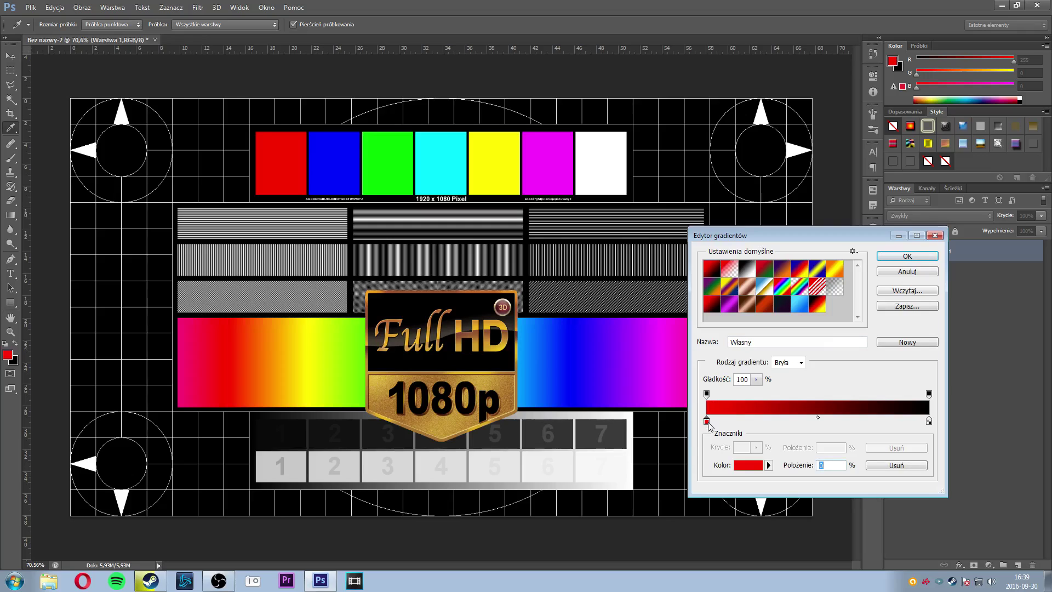
click(748, 465)
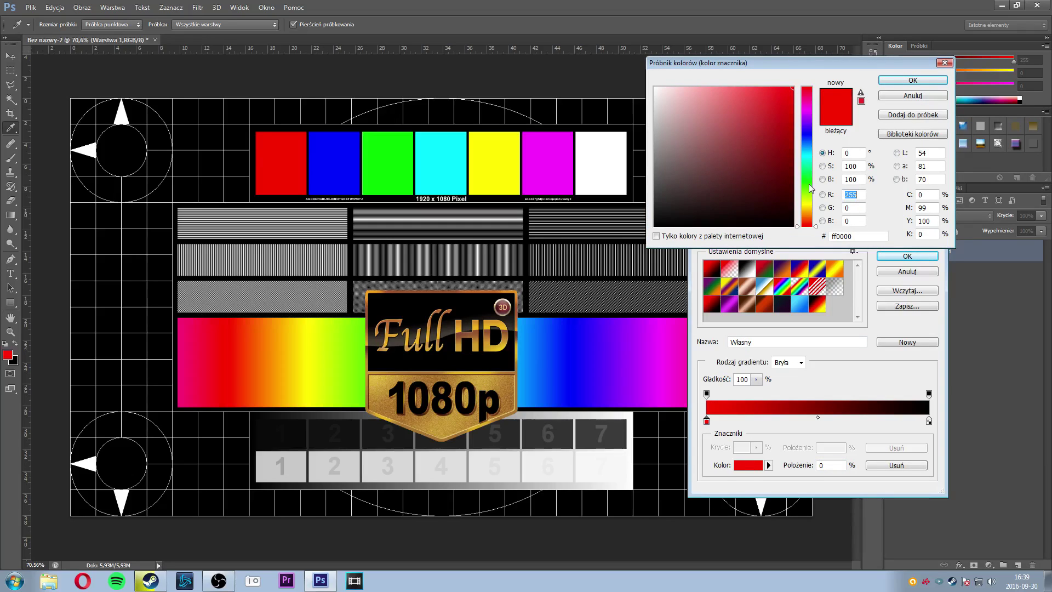
click(810, 187)
click(911, 81)
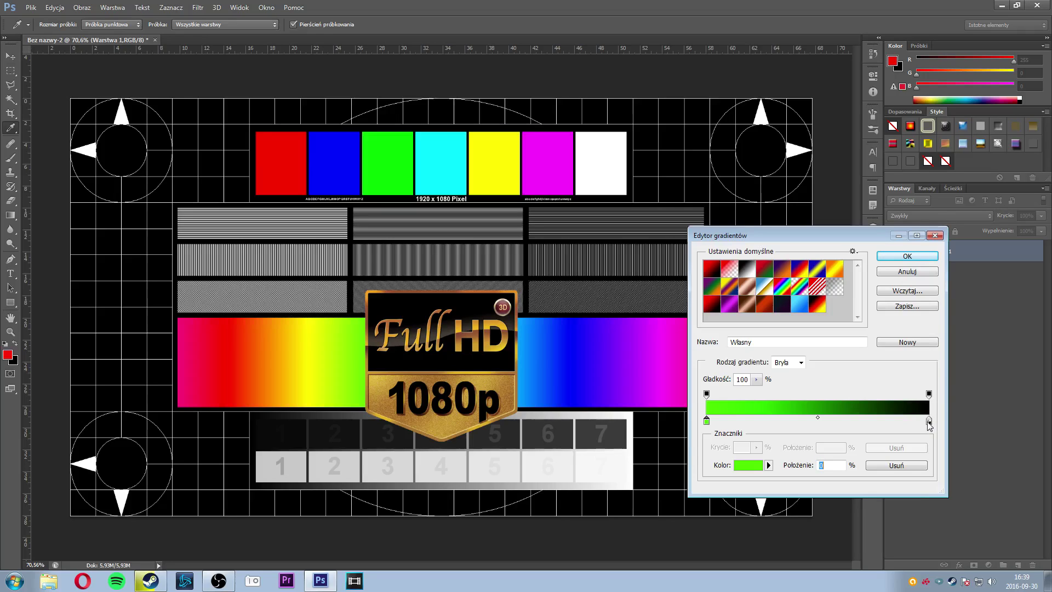
Step: Set the right colour stop to yellow and accept the green-to-yellow gradient
click(929, 421)
click(748, 465)
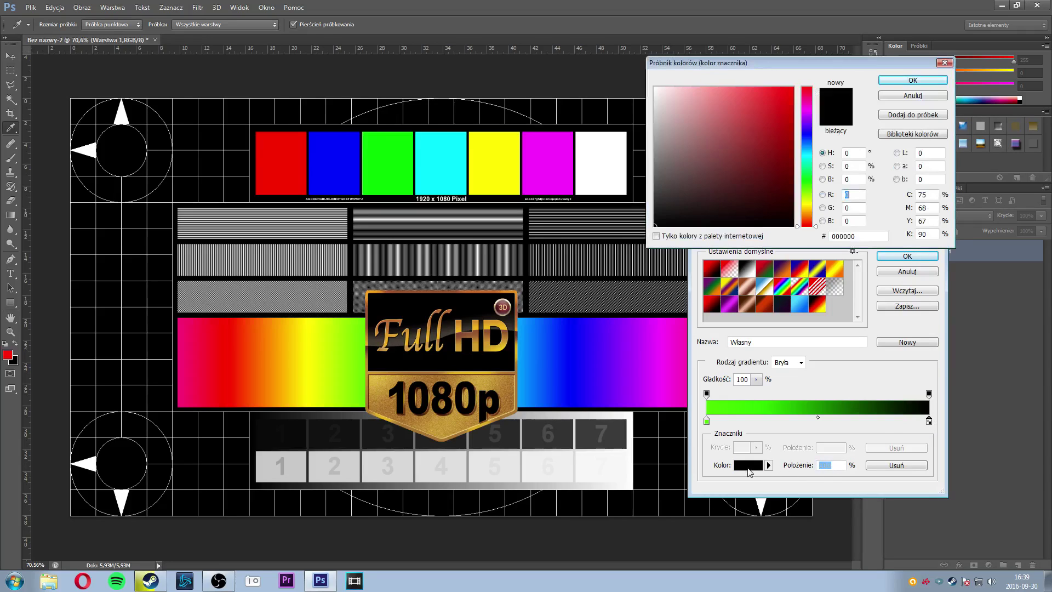
drag(813, 221, 813, 203)
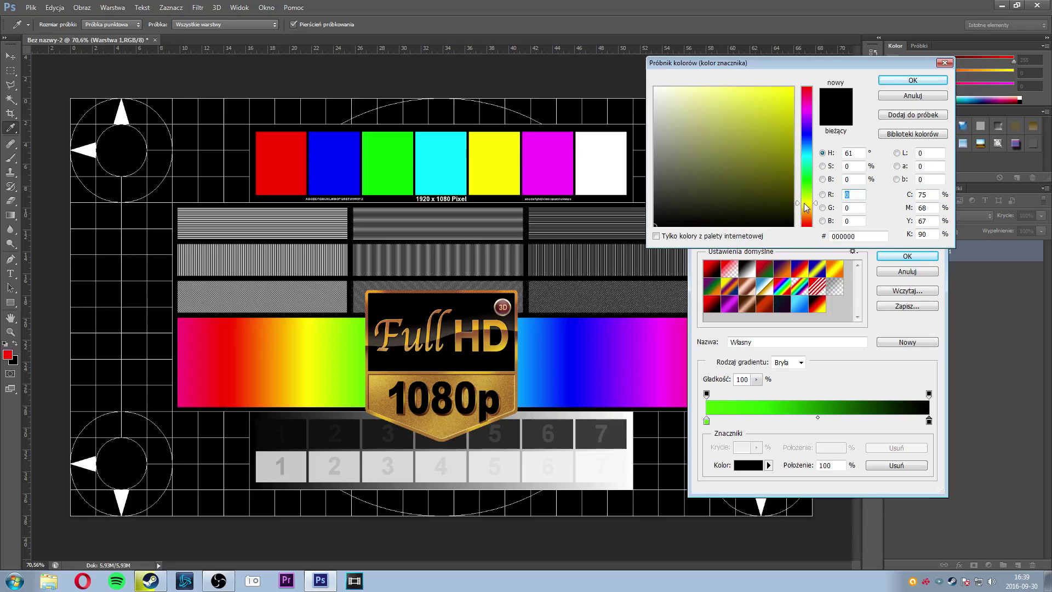
click(793, 88)
click(912, 81)
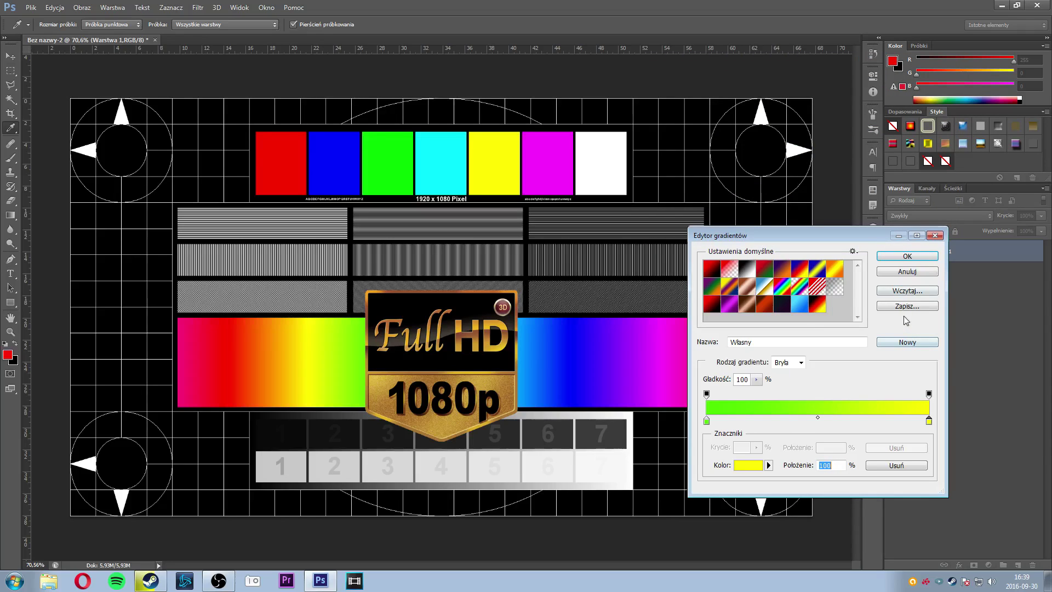
click(901, 257)
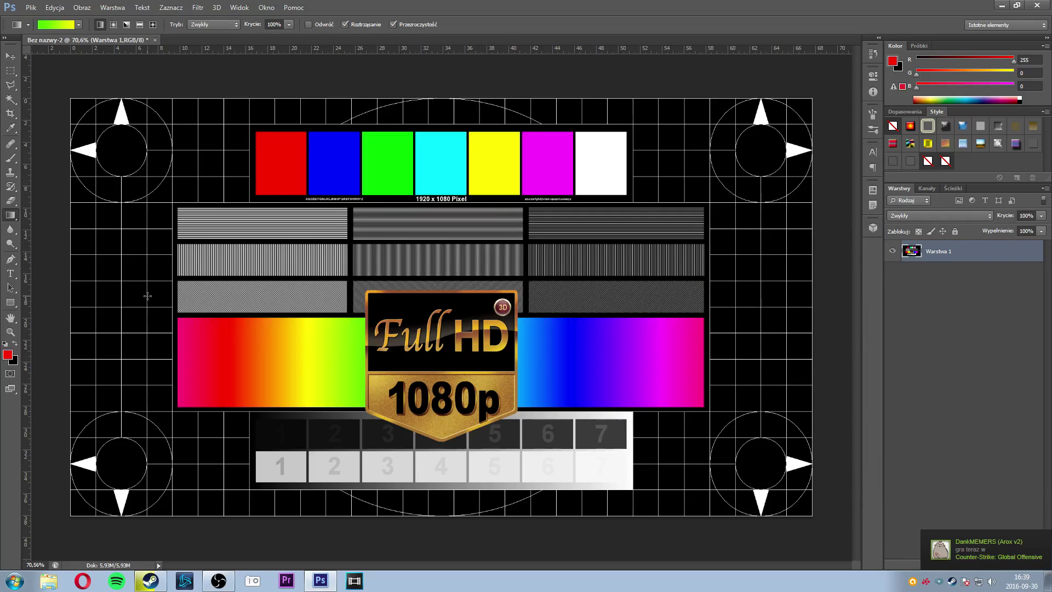
drag(350, 305, 679, 298)
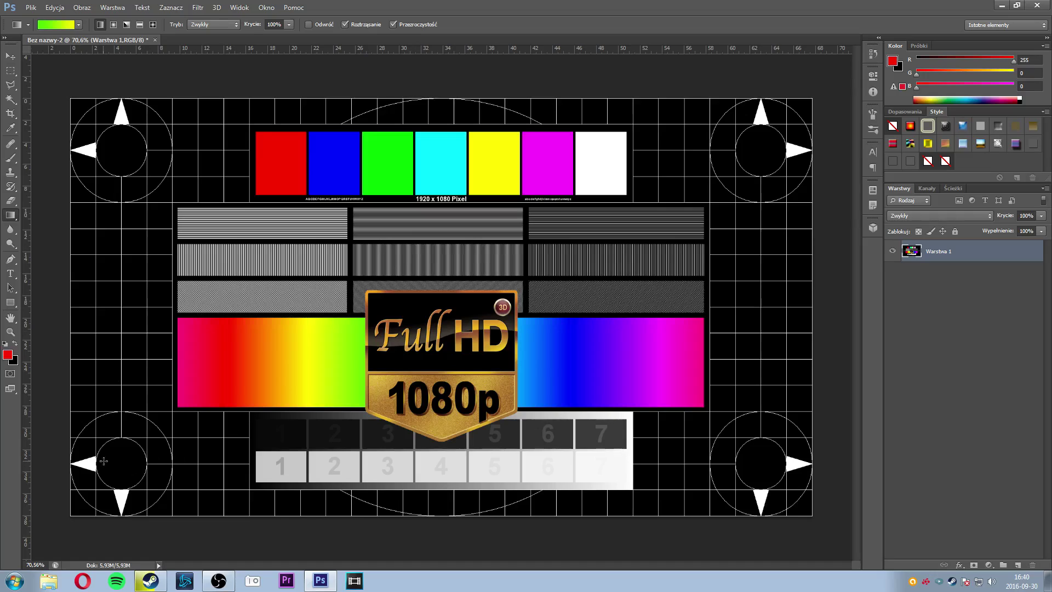
drag(103, 461, 463, 278)
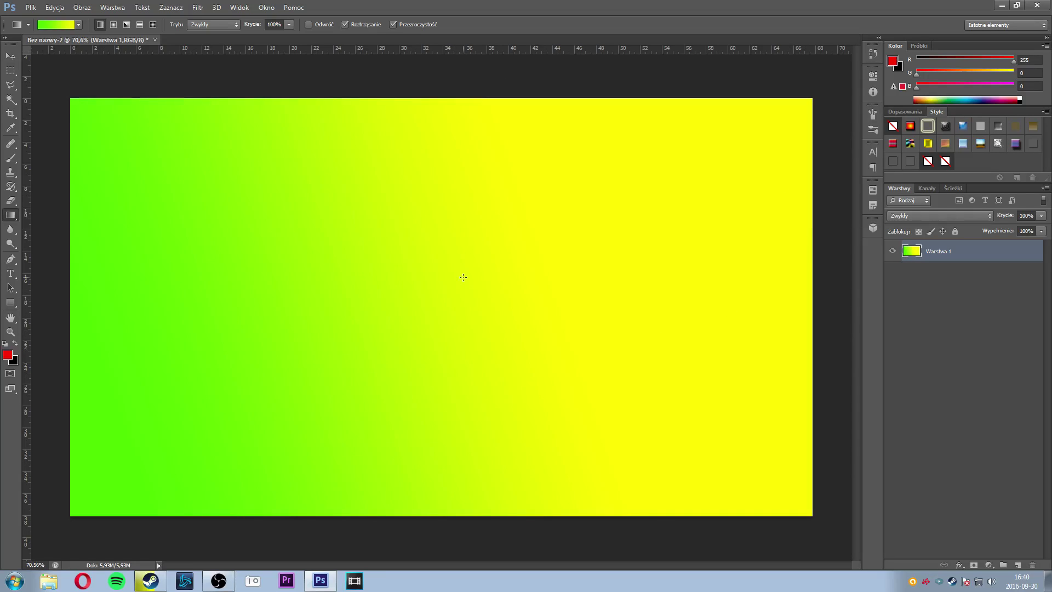
key(ctrl+z)
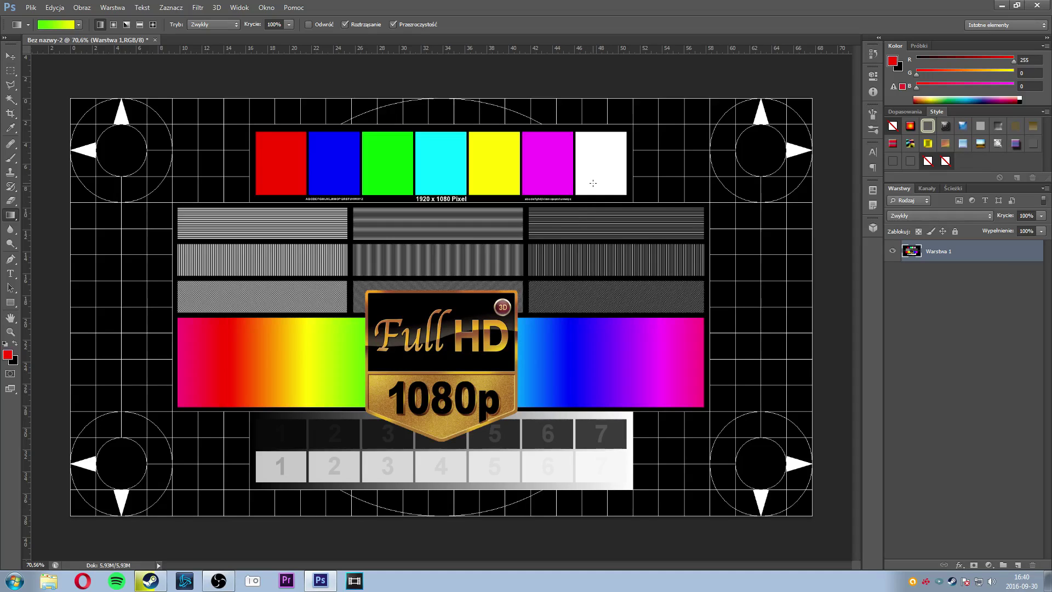
Step: Zoom in and select the white colour bar with the Magic Wand
scroll(593, 183, up, 3)
scroll(602, 181, up, 3)
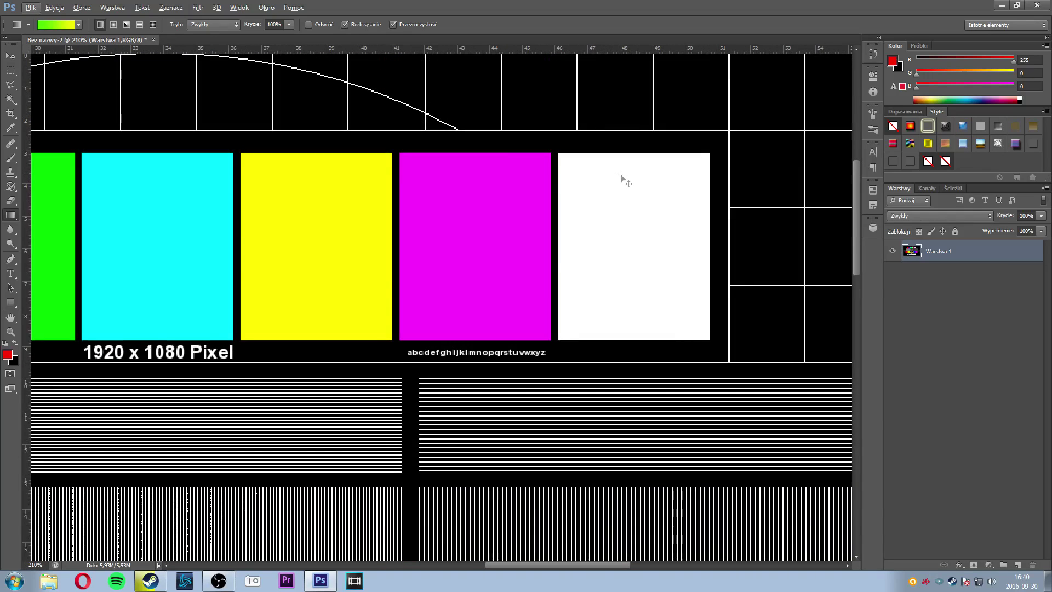
scroll(622, 178, right, 2)
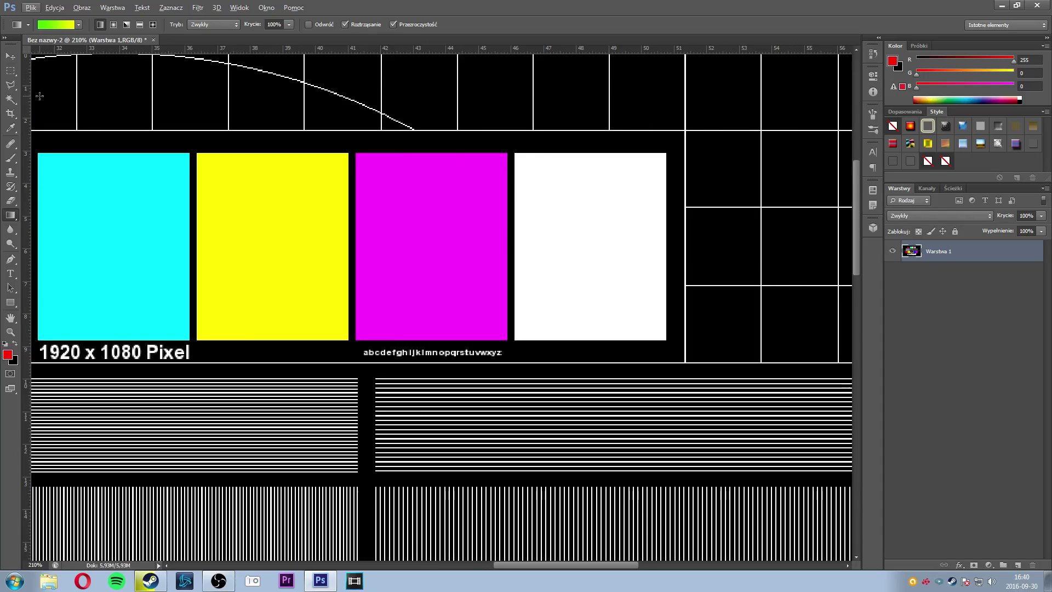
click(12, 100)
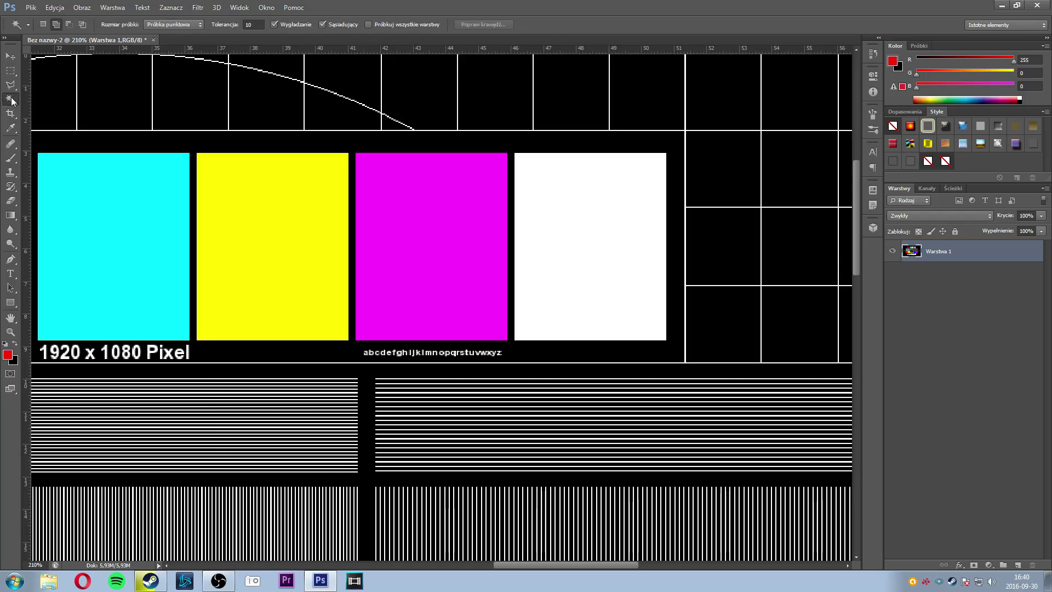
click(594, 253)
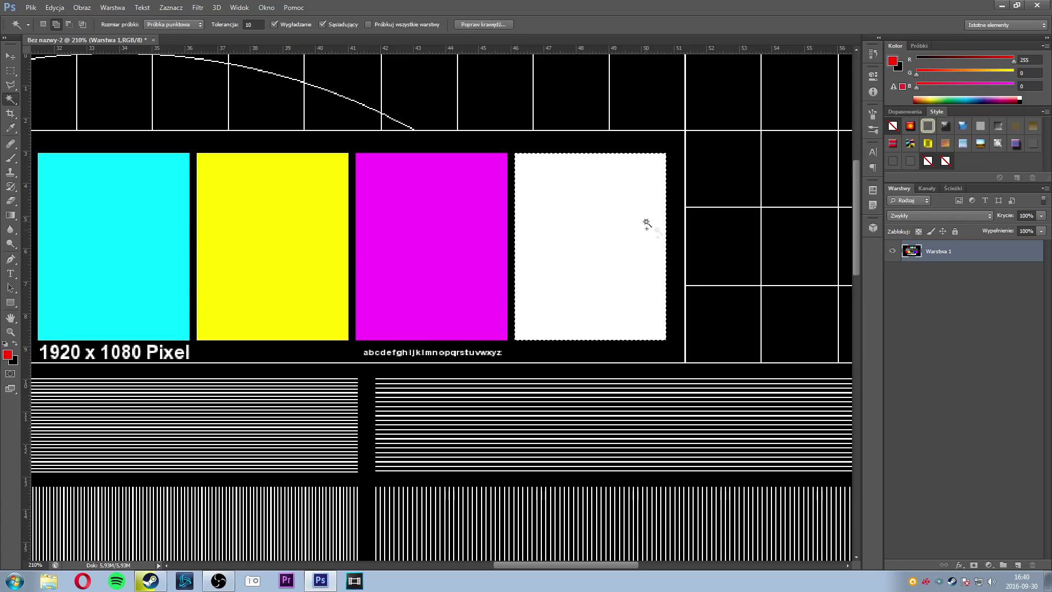
Step: Fill the selected white bar with the green-to-yellow gradient, then deselect with Ctrl+D
click(12, 217)
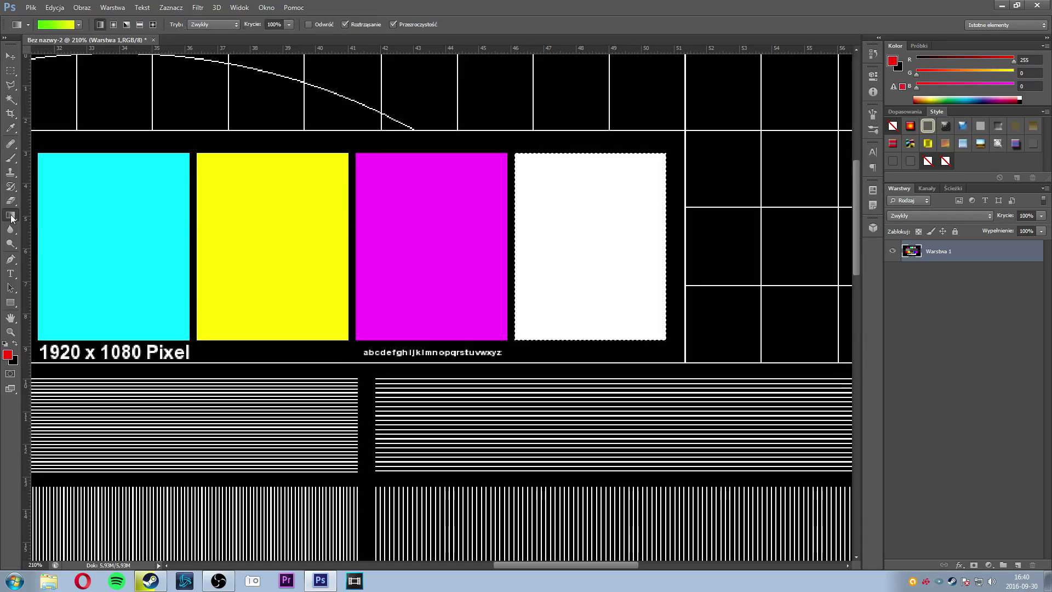
drag(518, 335, 642, 166)
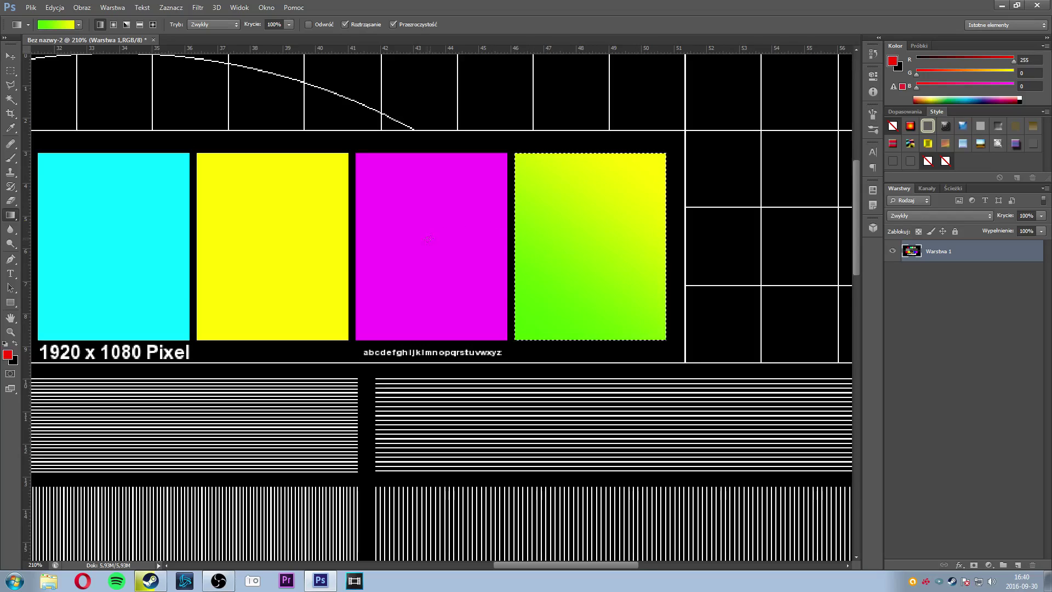
scroll(351, 240, down, 5)
scroll(487, 194, up, 3)
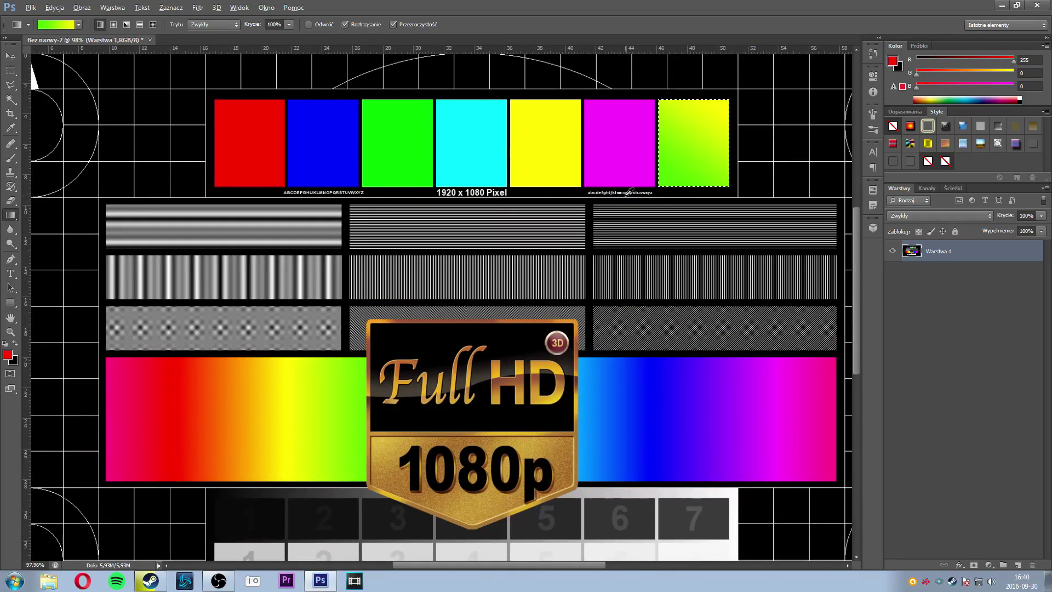
scroll(486, 194, down, 3)
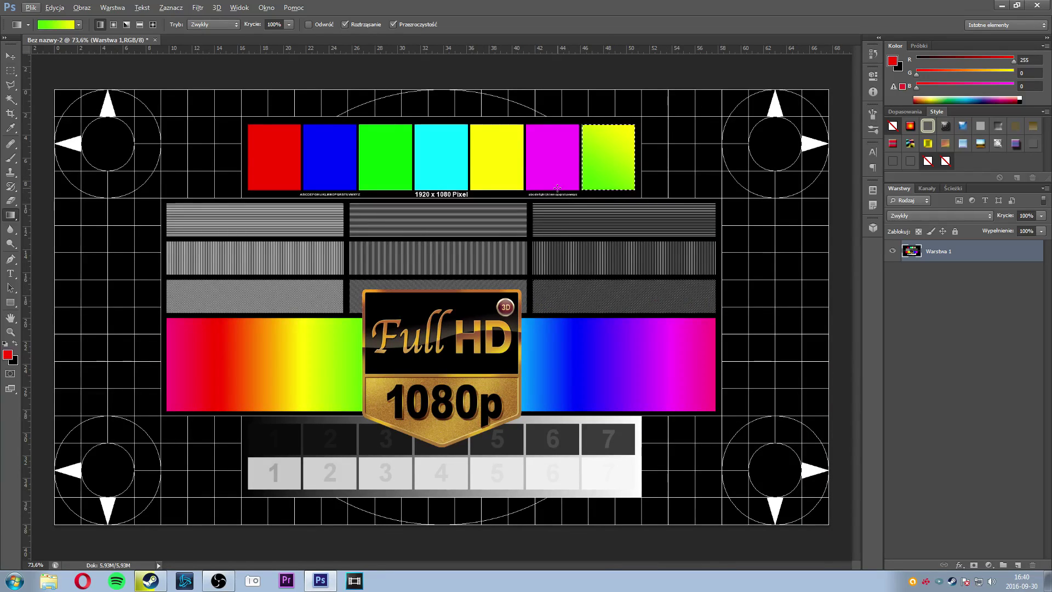
key(ctrl+d)
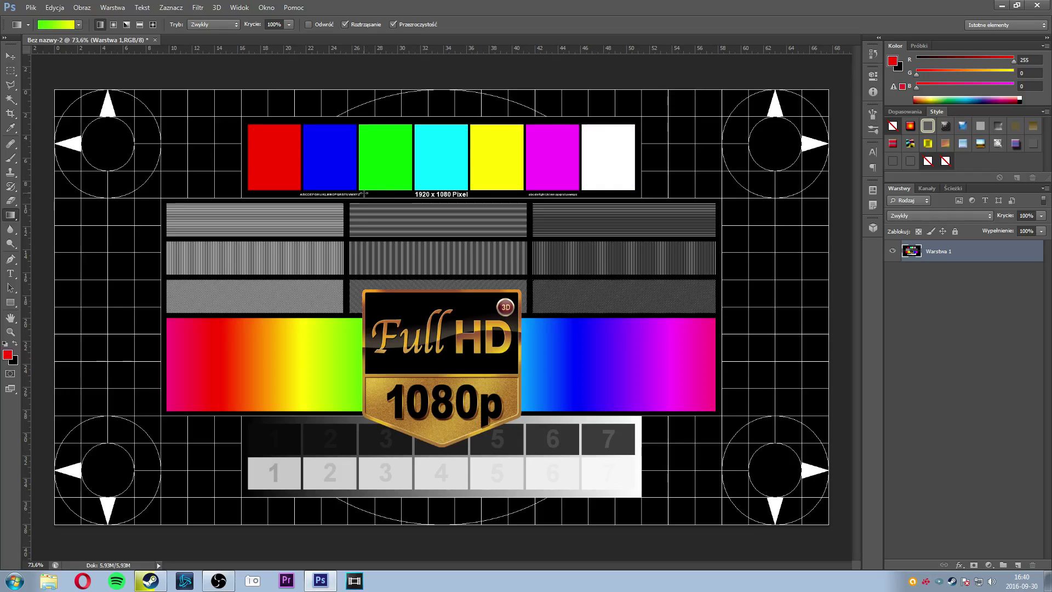
Step: Try the Paint Bucket from the gradient flyout, then return to the Gradient tool
right_click(12, 216)
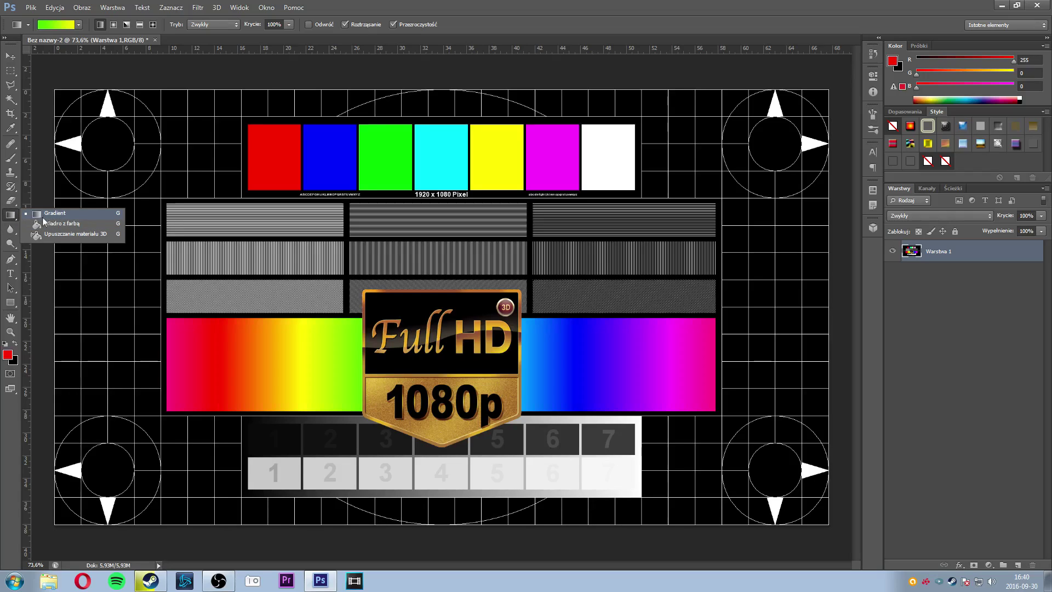
click(56, 223)
right_click(11, 218)
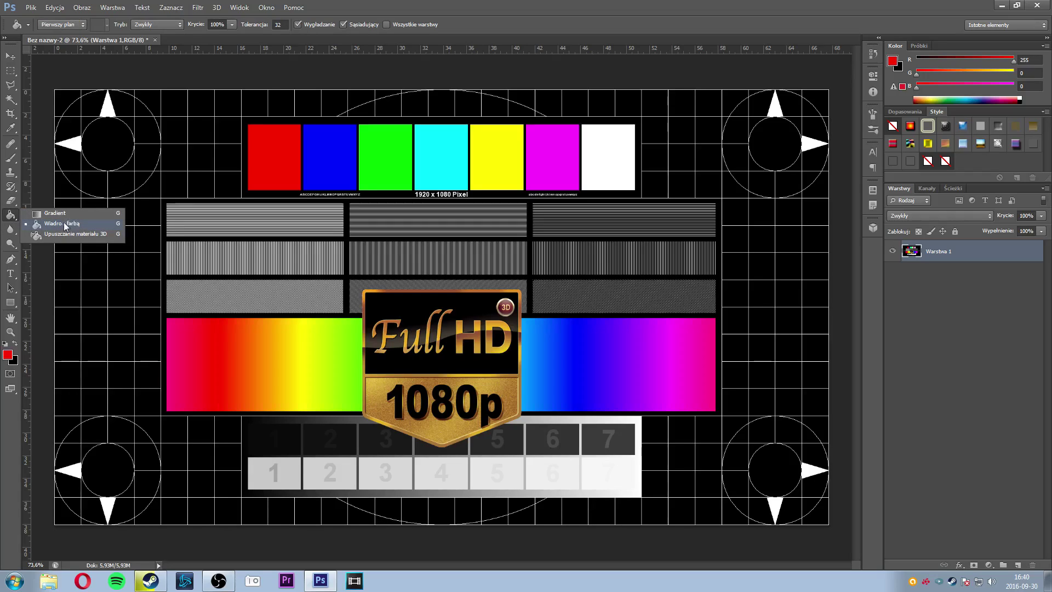
click(50, 214)
Step: Make the Blur tool active from the blur, sharpen and smudge flyout
right_click(11, 215)
click(56, 224)
click(10, 231)
right_click(10, 231)
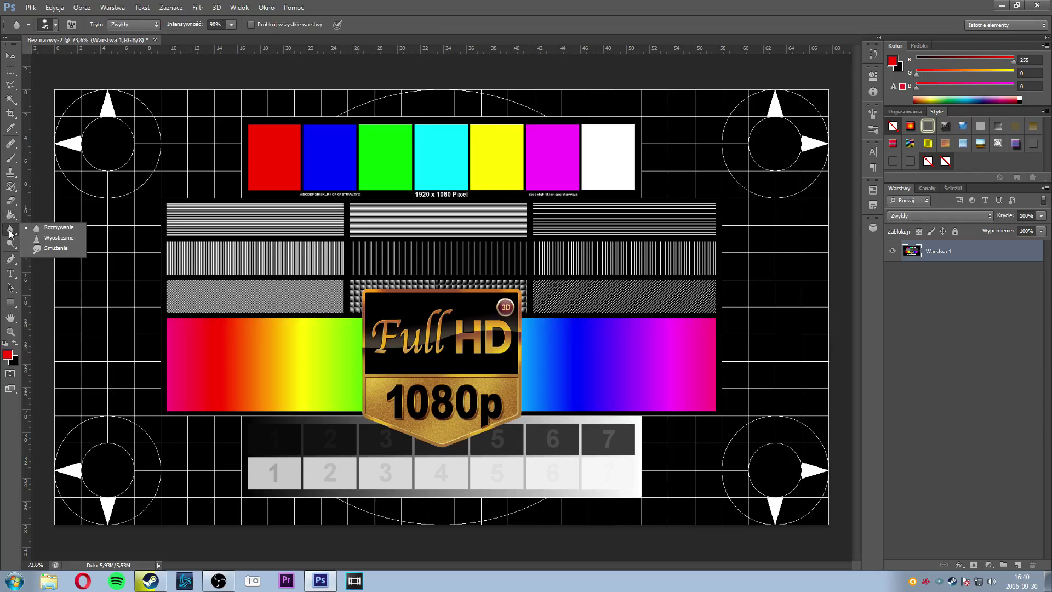
click(54, 228)
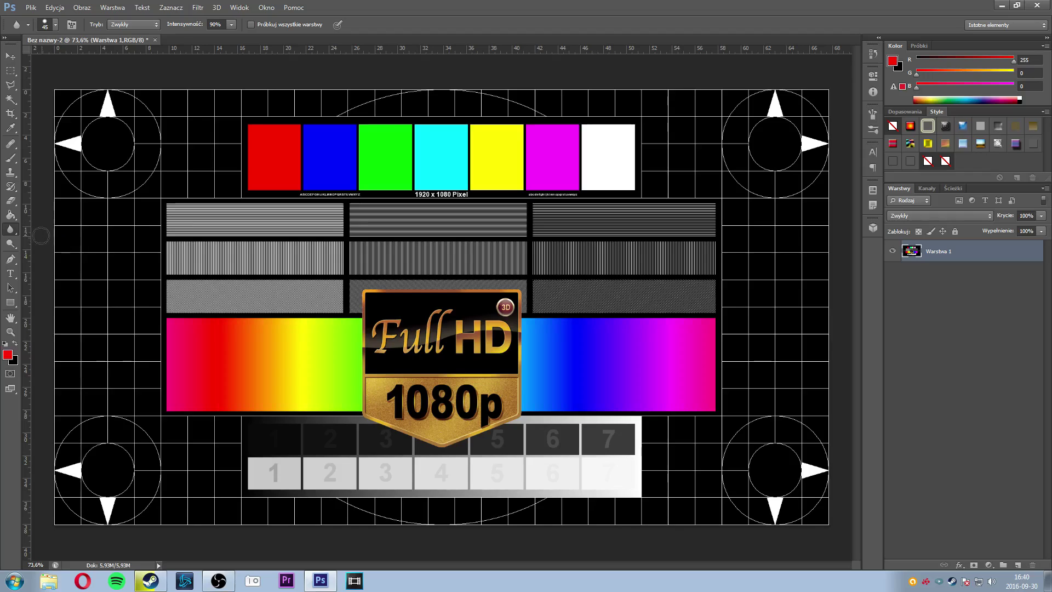
scroll(485, 383, up, 3)
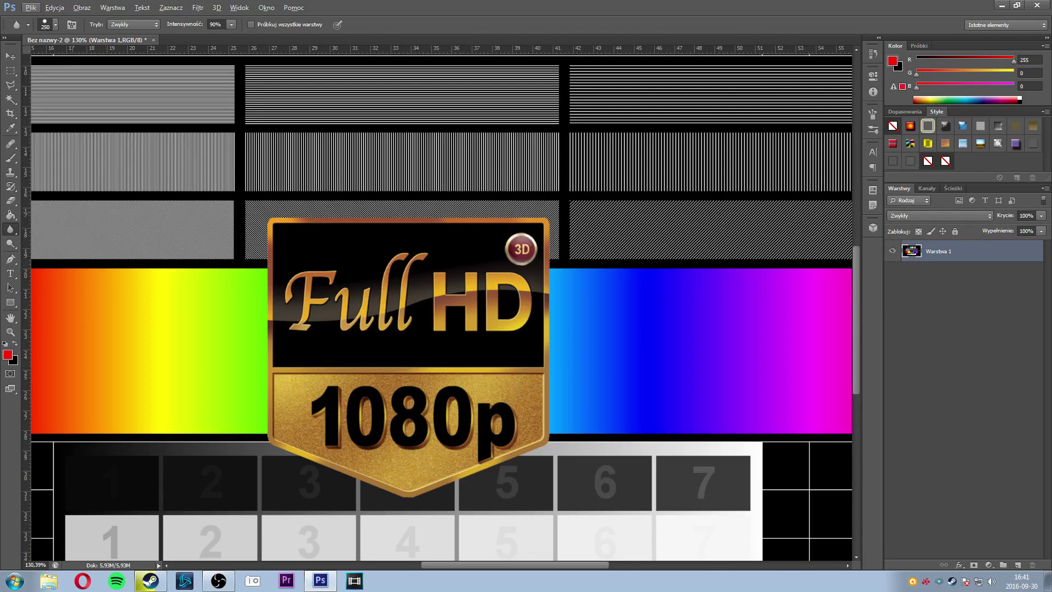
right_click(22, 233)
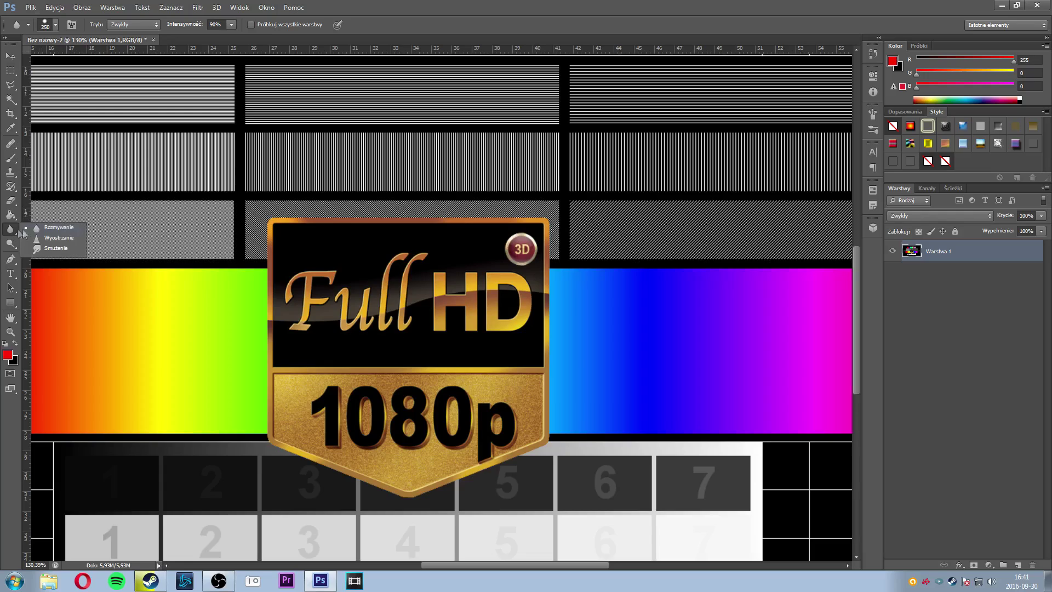
click(56, 232)
Step: Blur the Full HD lettering on the badge, then undo the blur
mouse_move(297, 245)
mouse_down()
mouse_move(384, 307)
mouse_move(513, 310)
mouse_up()
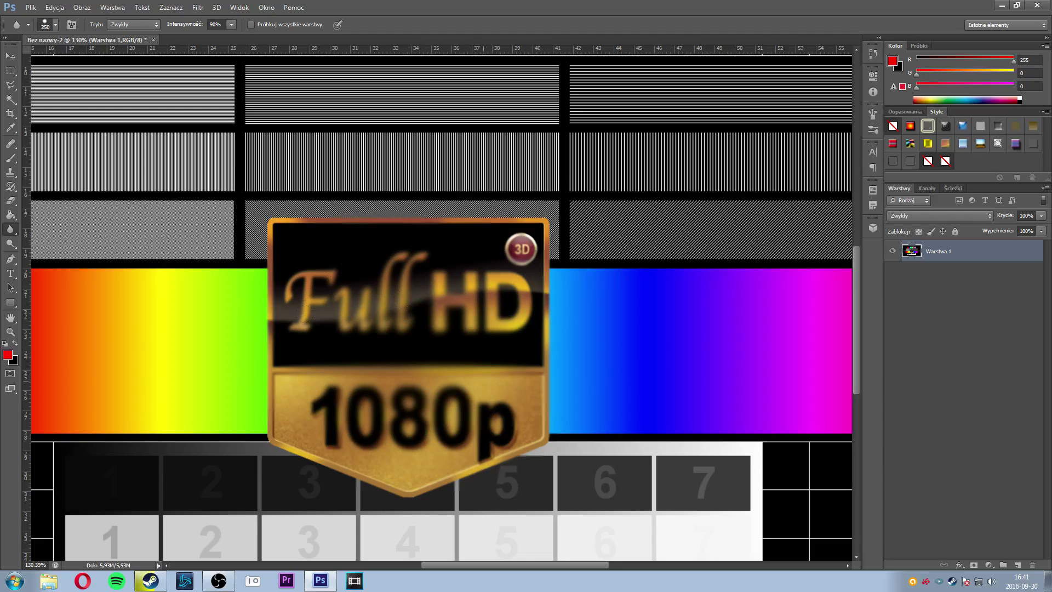
scroll(473, 363, down, 1)
scroll(474, 364, down, 4)
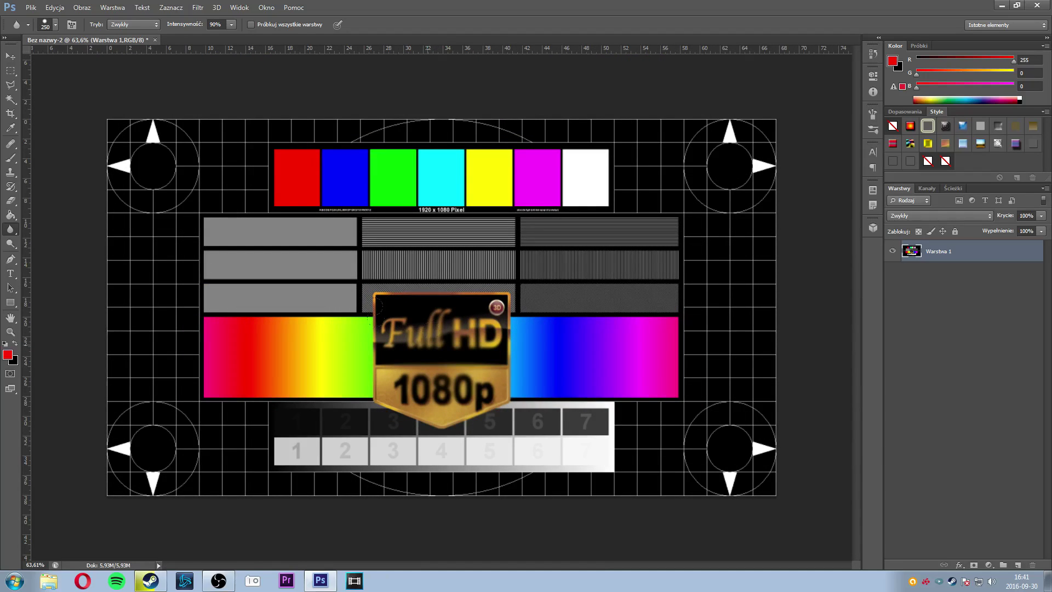
key(ctrl+z)
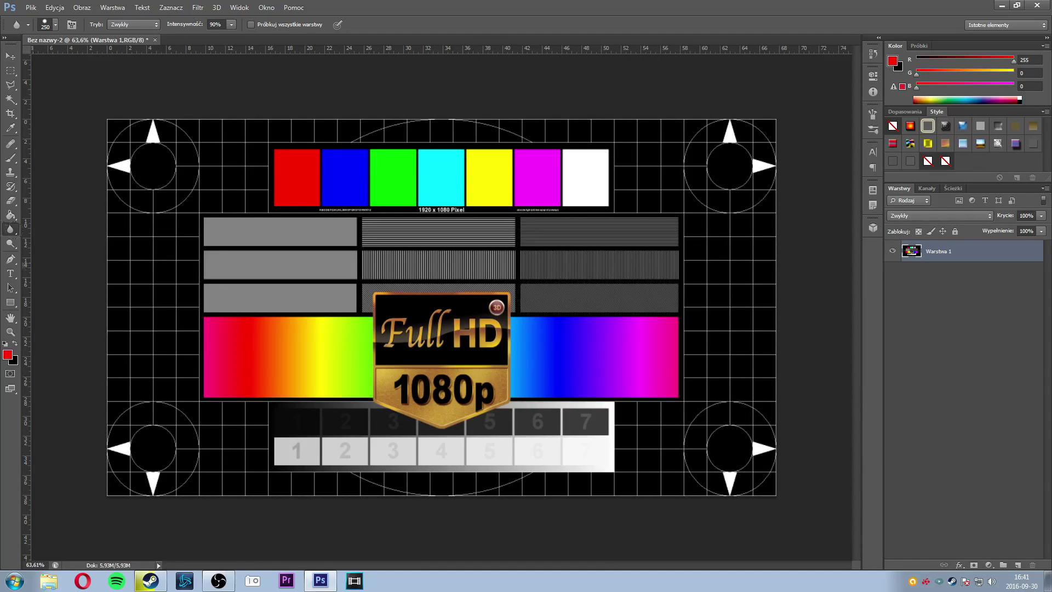
right_click(10, 228)
click(53, 240)
drag(386, 315, 439, 332)
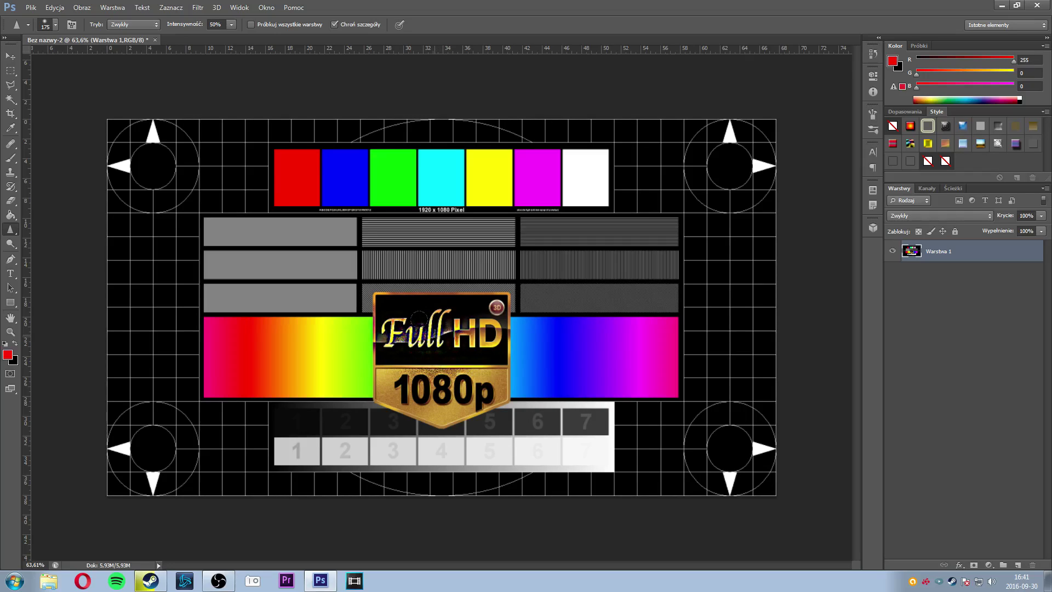
key(ctrl+z)
right_click(11, 231)
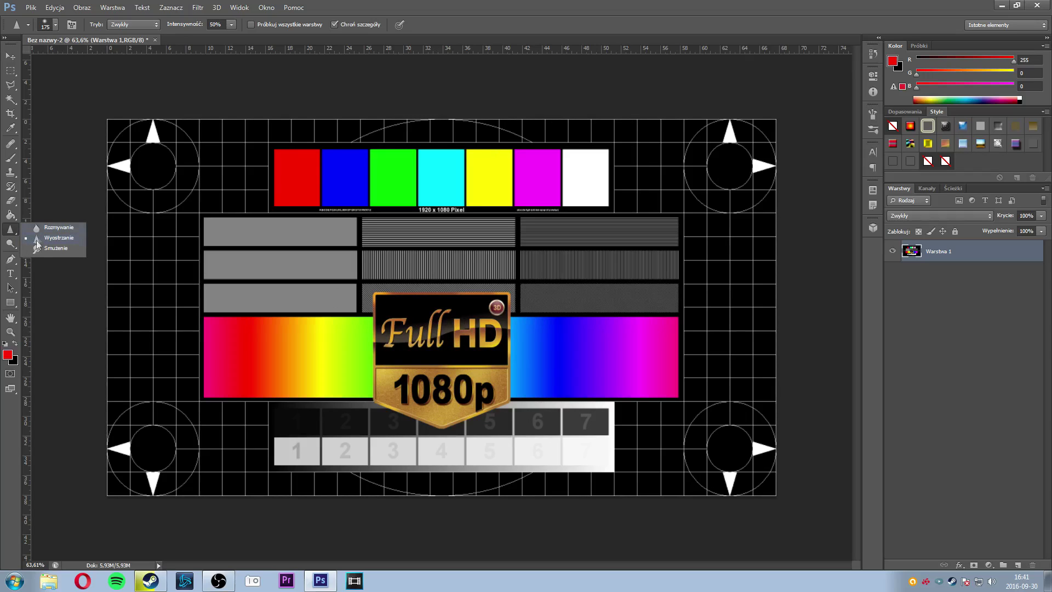
click(40, 249)
scroll(378, 356, up, 1)
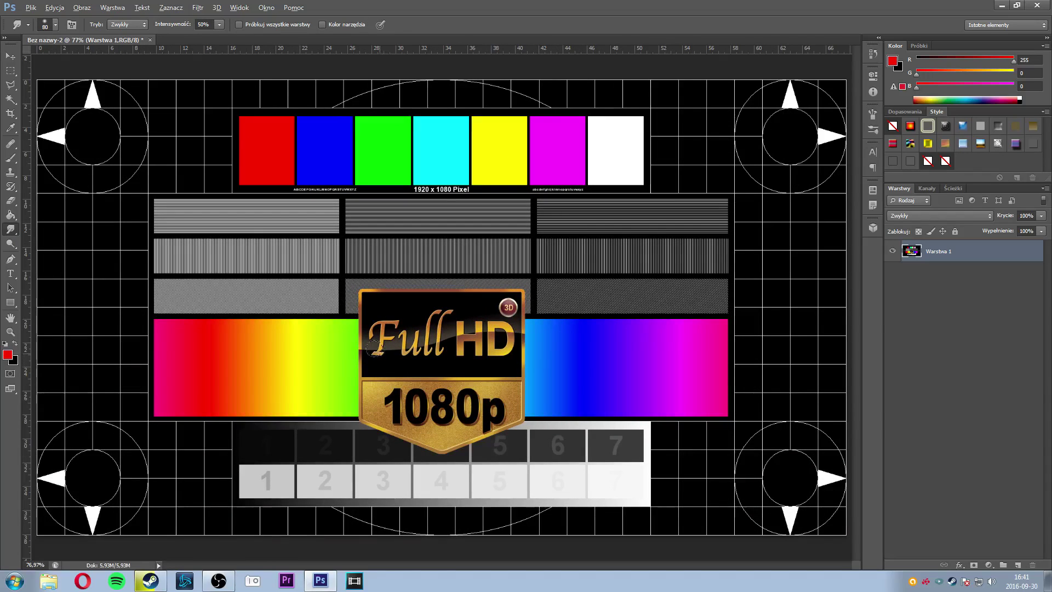
mouse_move(363, 297)
mouse_down()
mouse_move(359, 417)
mouse_move(395, 432)
mouse_up()
mouse_move(408, 444)
mouse_down()
mouse_move(508, 408)
mouse_move(376, 294)
mouse_up()
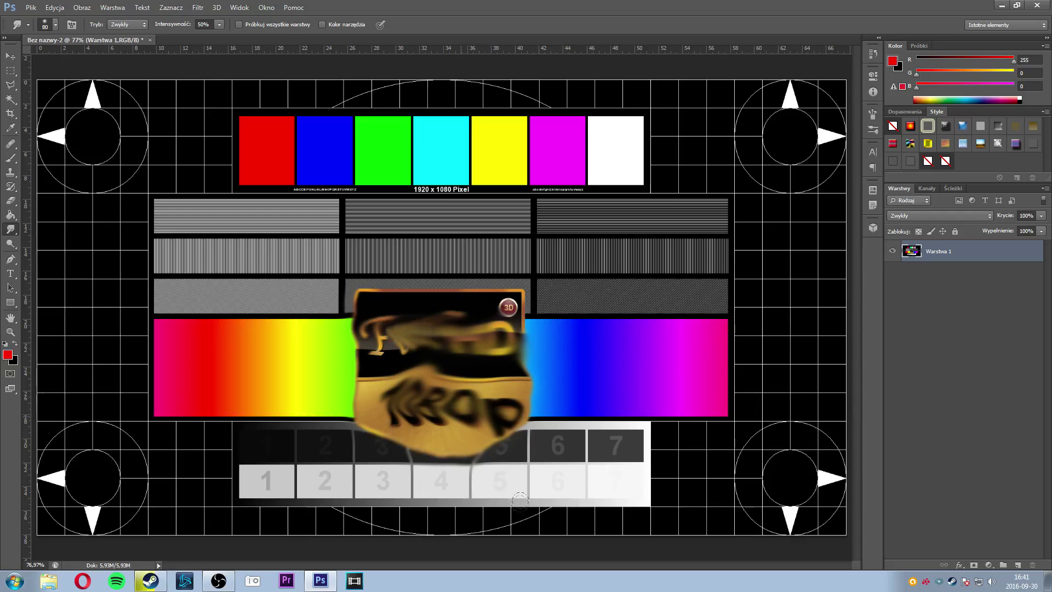
drag(376, 294, 334, 299)
key(ctrl+alt+z)
key(ctrl+alt+z)
key(ctrl+alt+z)
key(ctrl+alt+z)
key(ctrl+alt+z)
key(ctrl+alt+z)
key(ctrl+alt+z)
key(ctrl+alt+z)
key(ctrl+alt+z)
key(ctrl+alt+z)
key(ctrl+alt+z)
key(ctrl+alt+z)
key(ctrl+alt+z)
key(ctrl+alt+z)
key(ctrl+alt+z)
key(ctrl+alt+z)
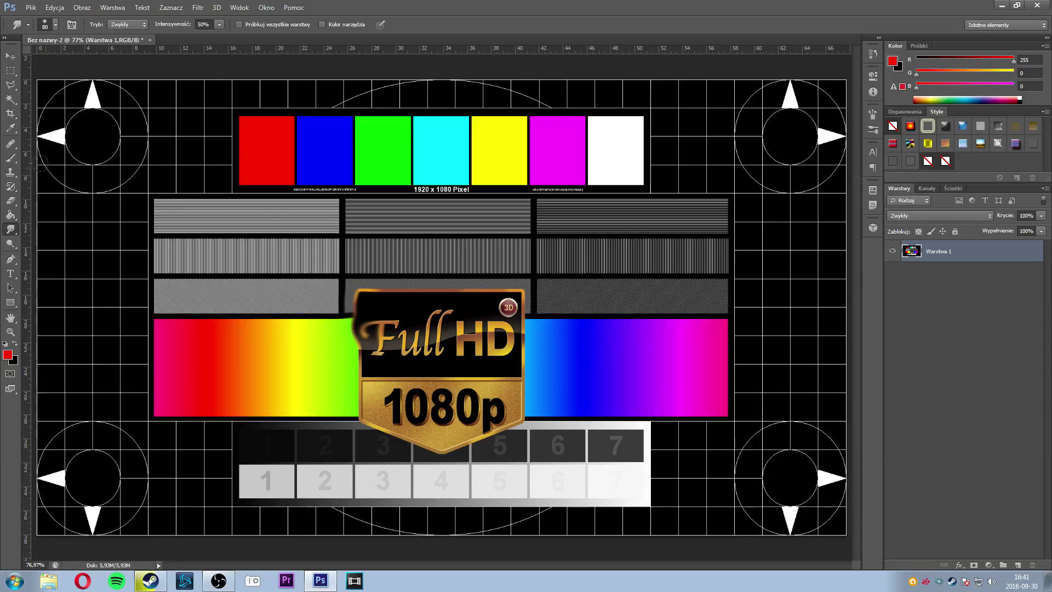
right_click(17, 231)
Step: Select the Blur tool from the blur, sharpen and smudge flyout
click(11, 228)
right_click(11, 229)
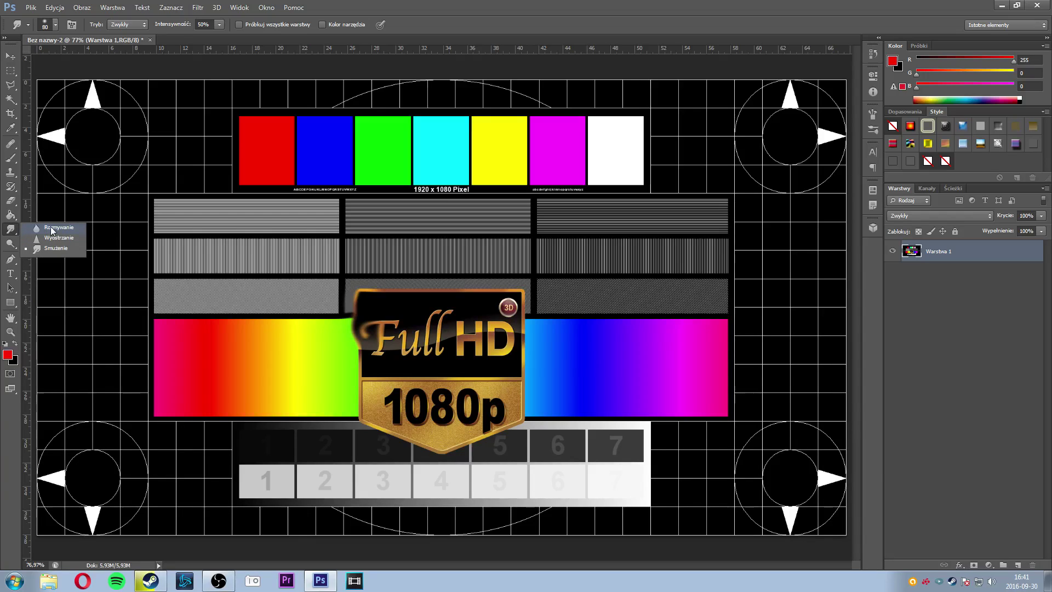
click(55, 232)
right_click(12, 230)
Step: Try the Dodge and Burn tools, then activate the Pen tool
click(11, 243)
right_click(12, 244)
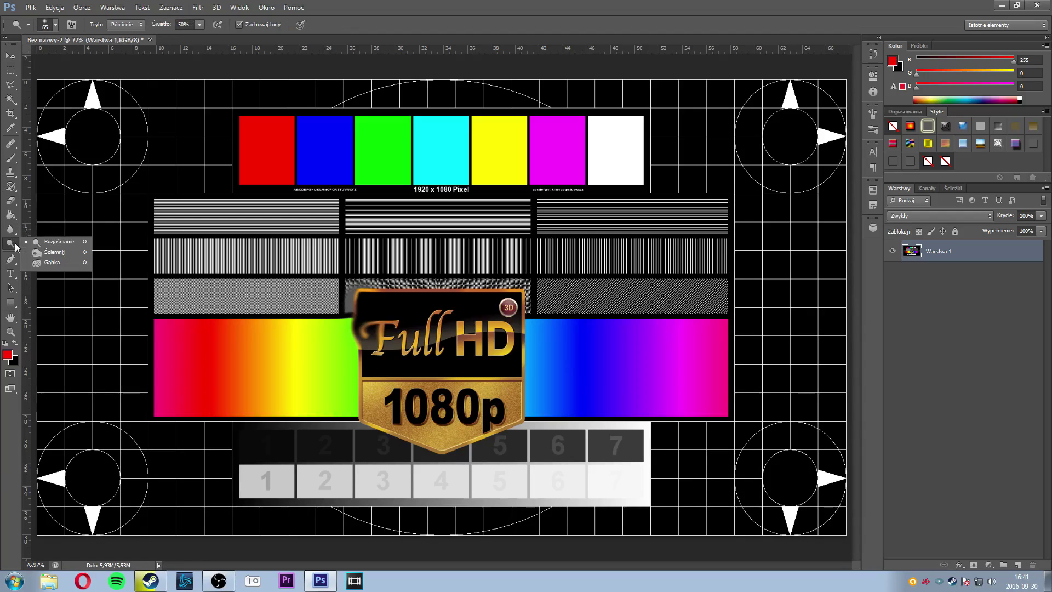
click(50, 244)
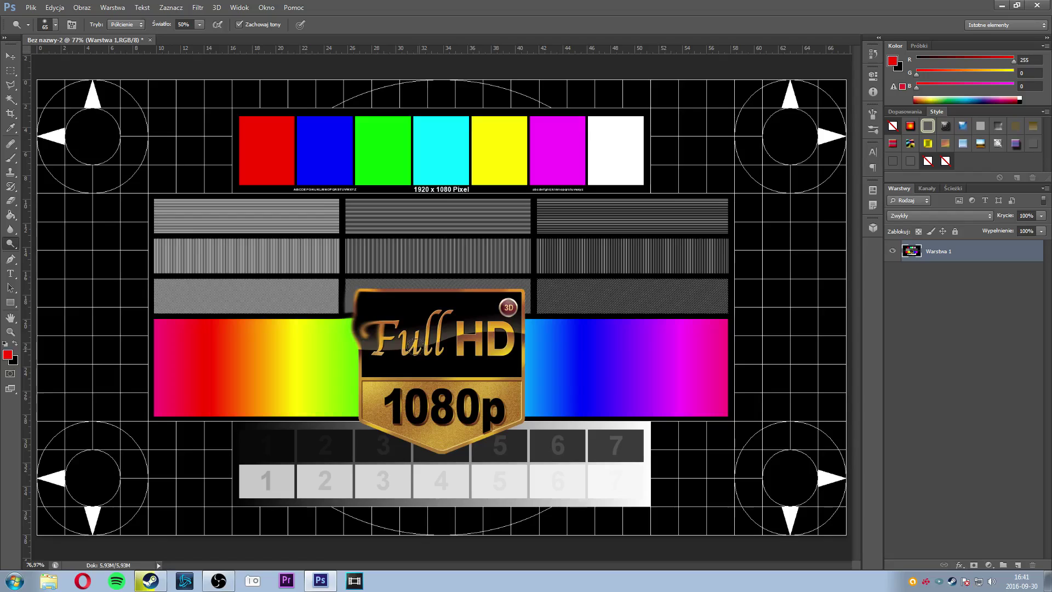
right_click(11, 244)
click(50, 257)
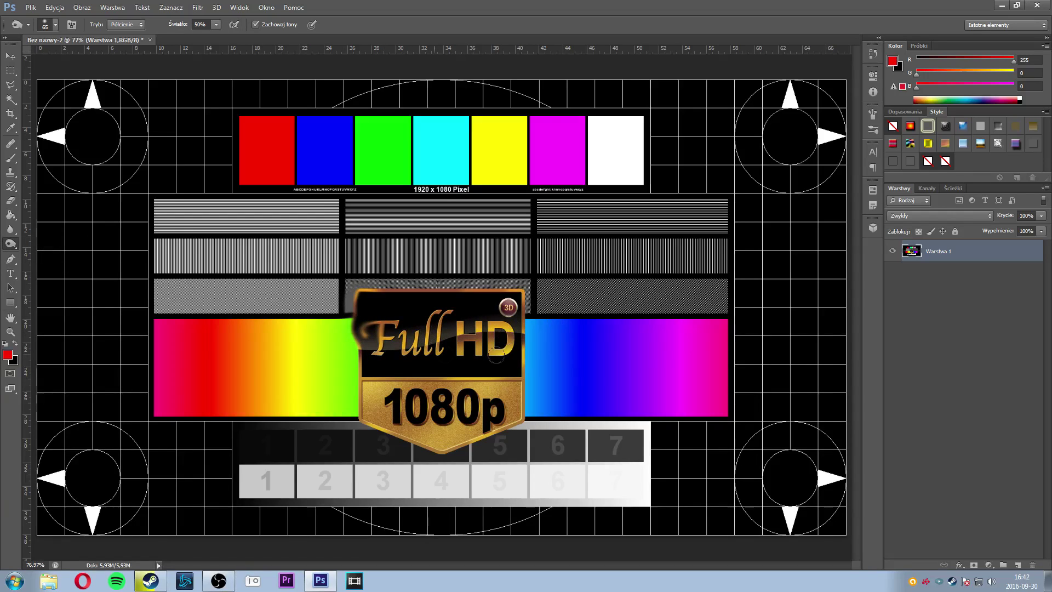
click(12, 261)
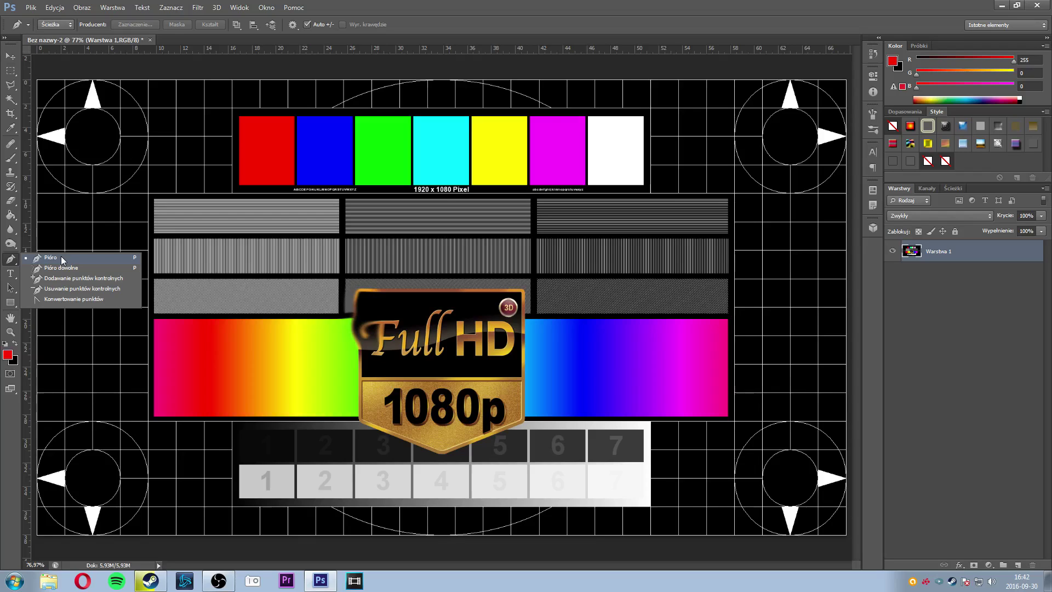
Step: Draw a closed curved Pen path from the rainbow bar out to the card's right side
click(61, 257)
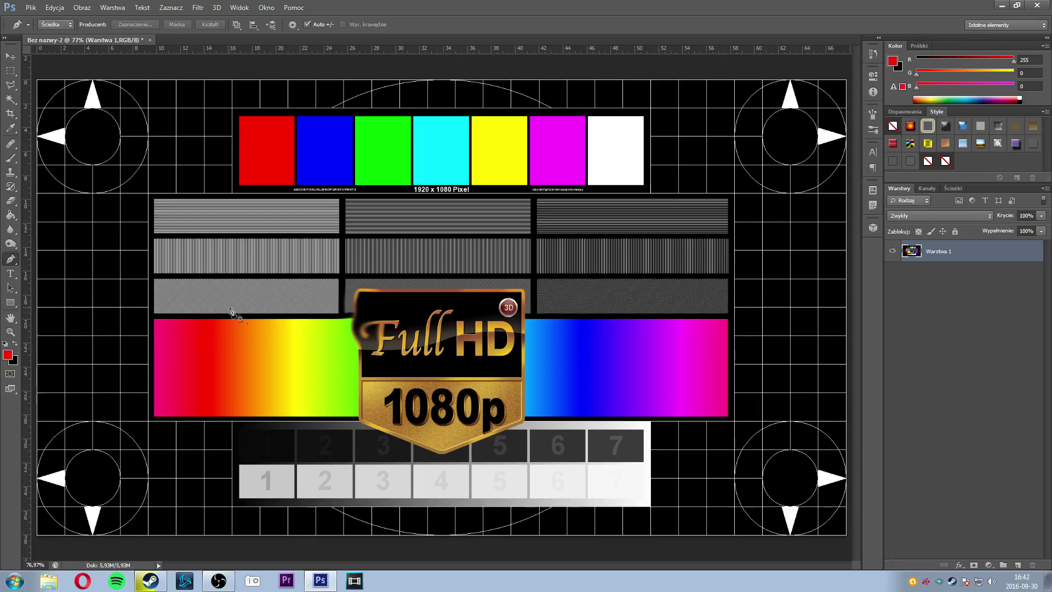
click(15, 86)
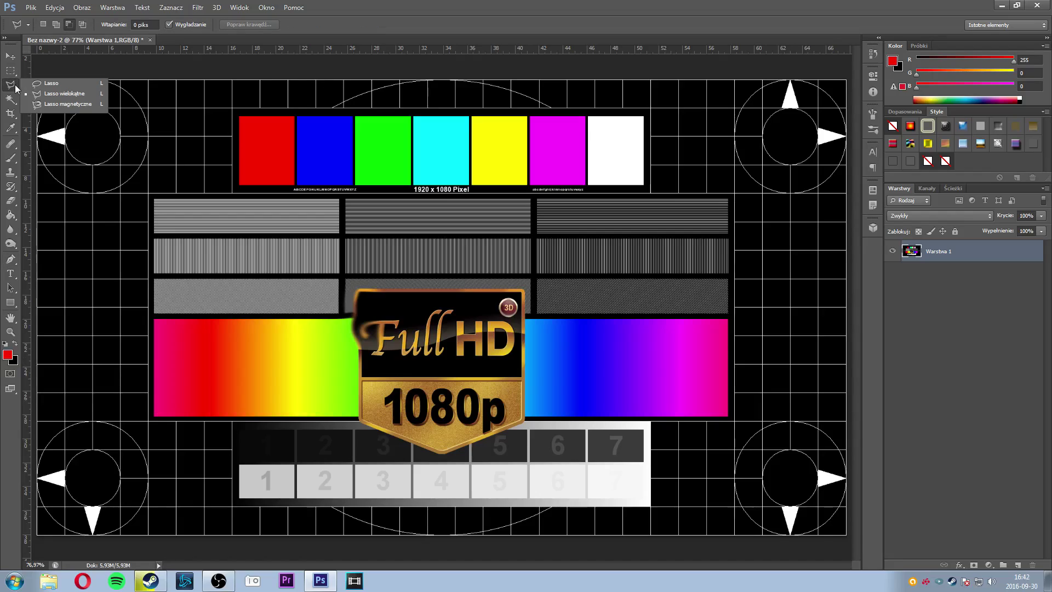
click(10, 259)
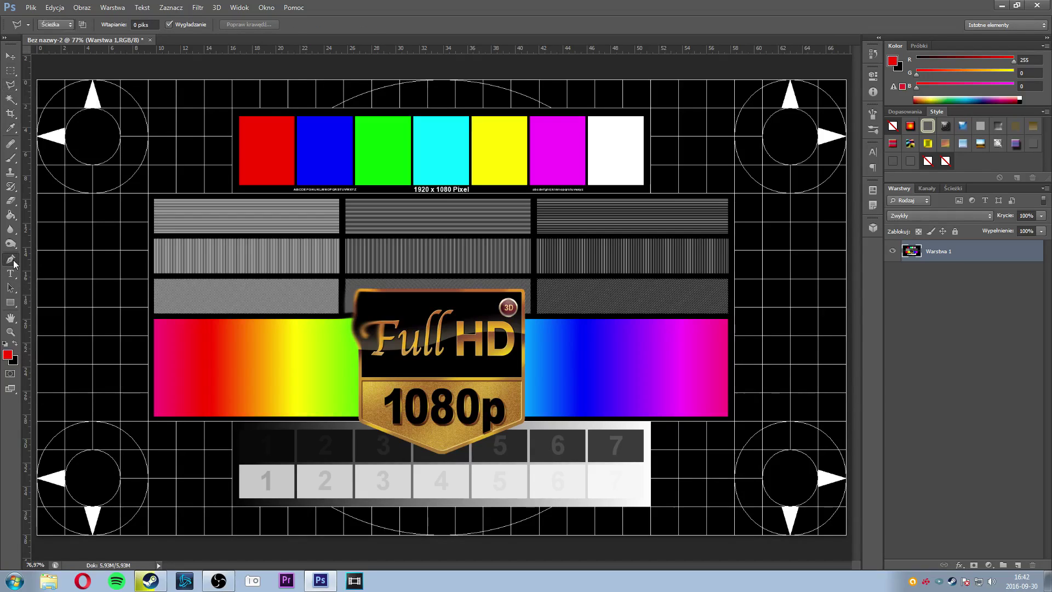
click(182, 373)
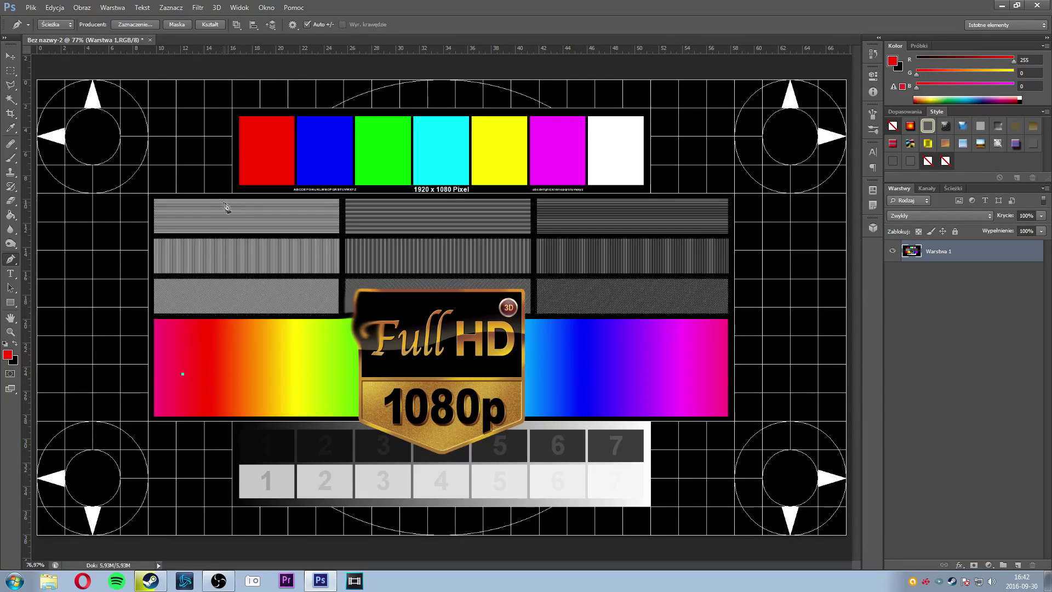
drag(234, 204, 427, 180)
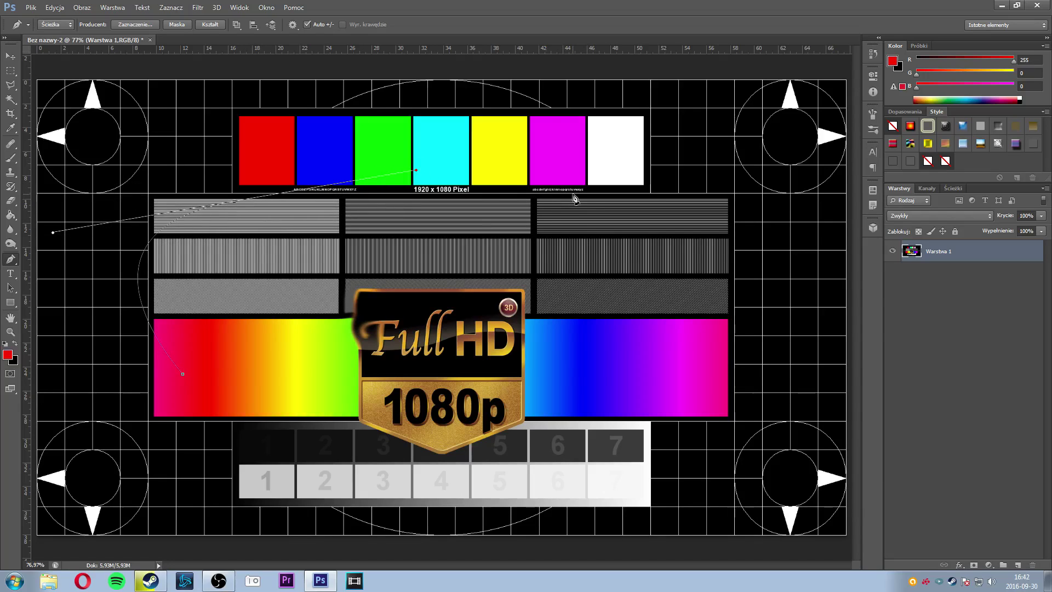
mouse_move(647, 301)
mouse_down()
mouse_move(580, 425)
mouse_move(301, 370)
mouse_move(355, 378)
mouse_up()
click(183, 375)
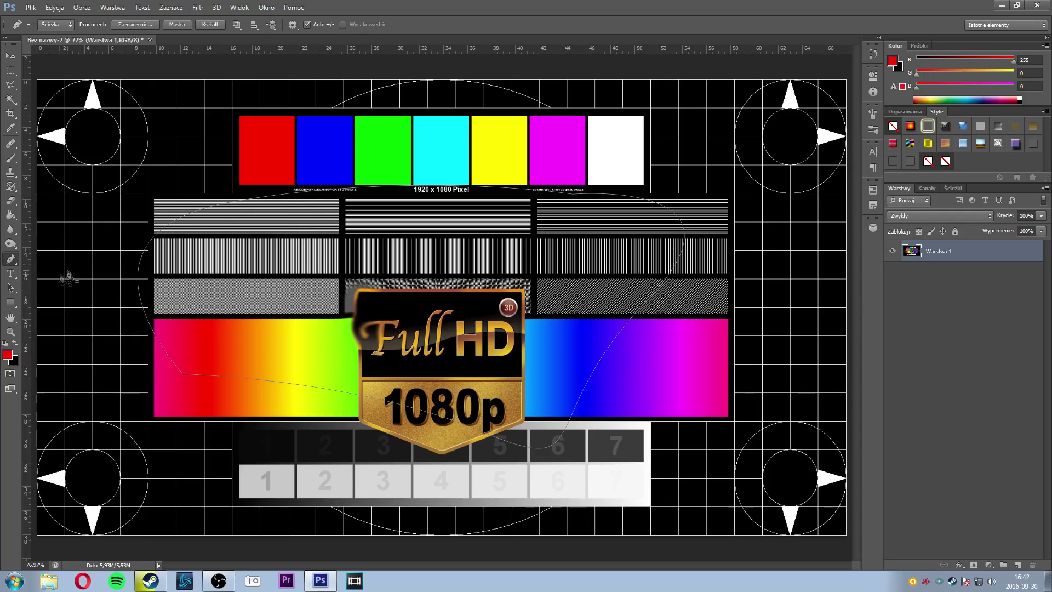
click(10, 56)
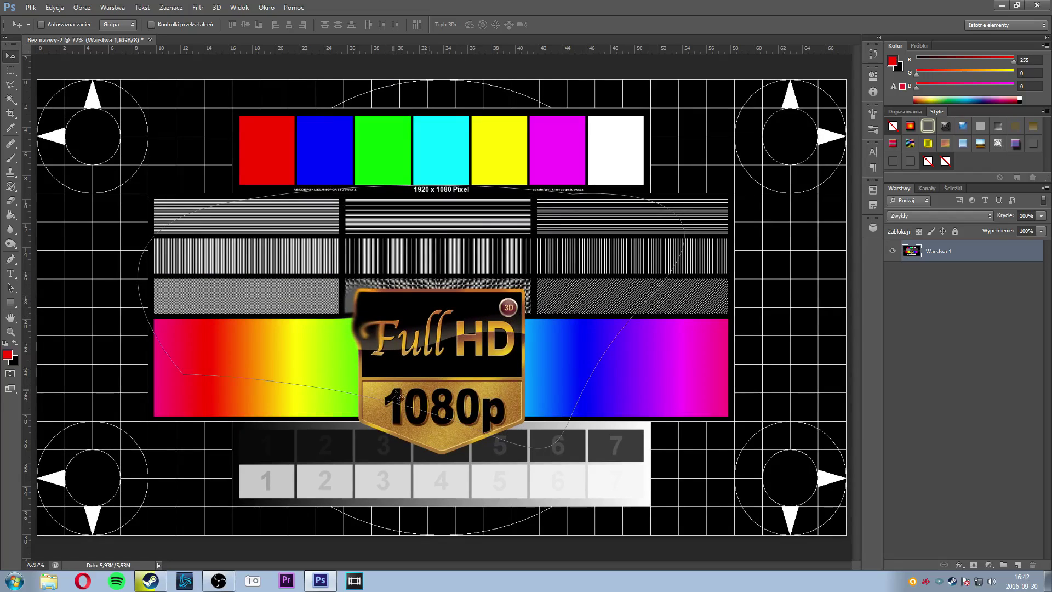
Step: Trial-fill the curved path with green via Fill Path, then undo the fill
click(10, 287)
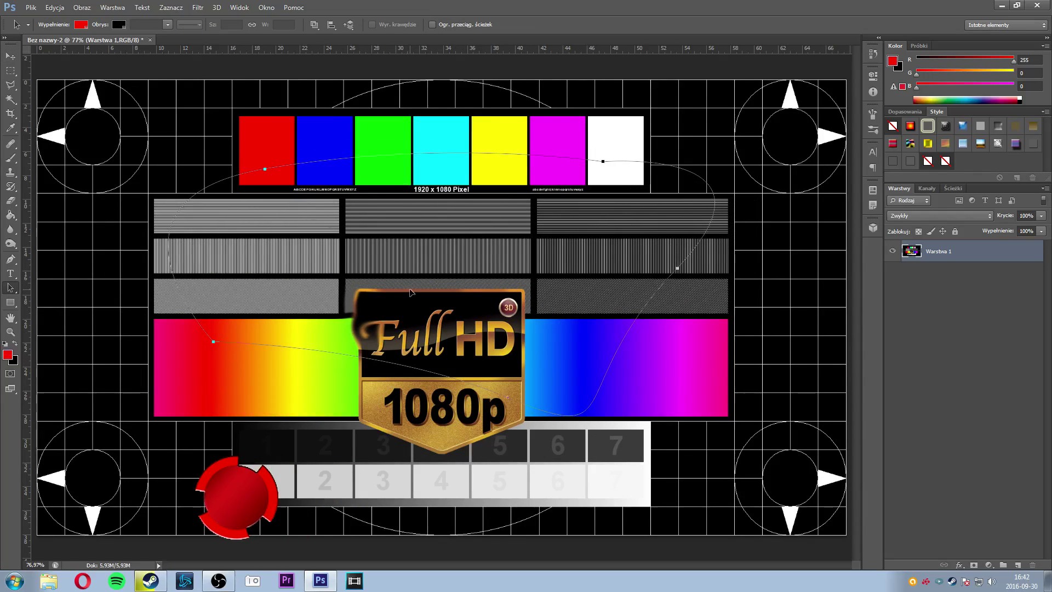
right_click(393, 261)
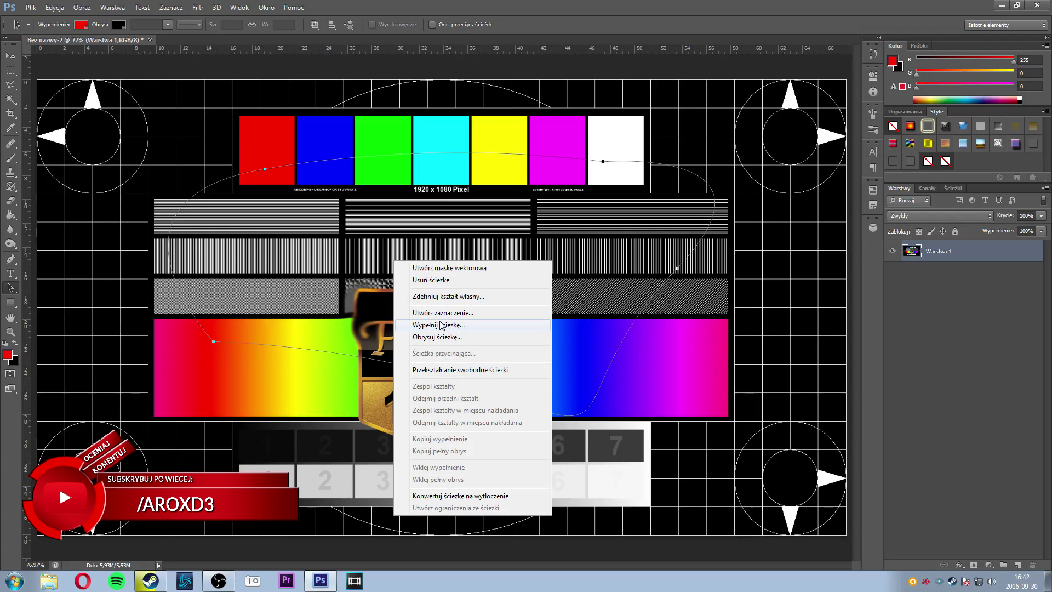
click(440, 325)
click(614, 157)
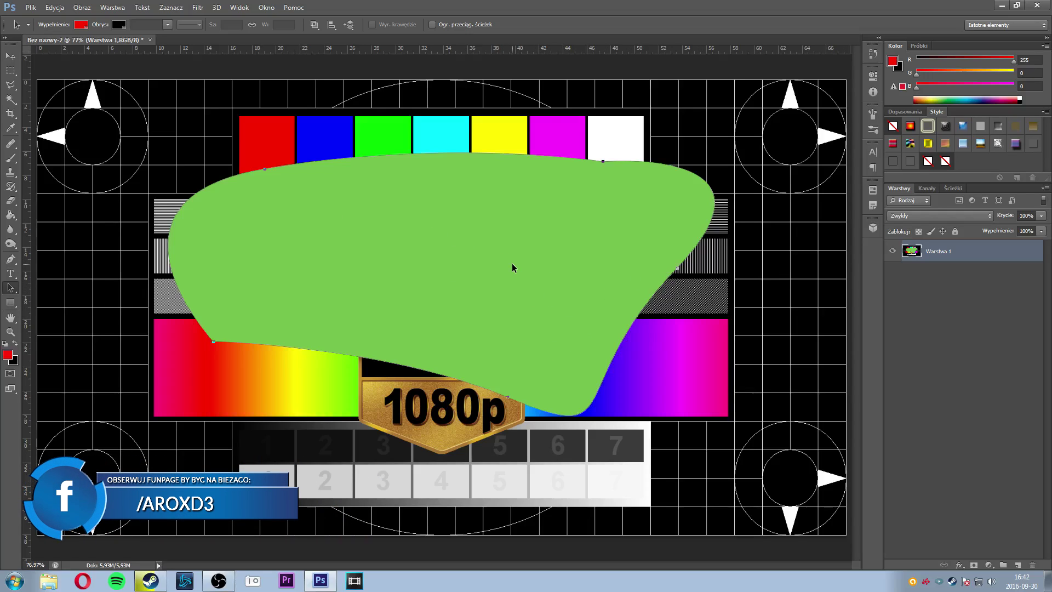
key(ctrl+z)
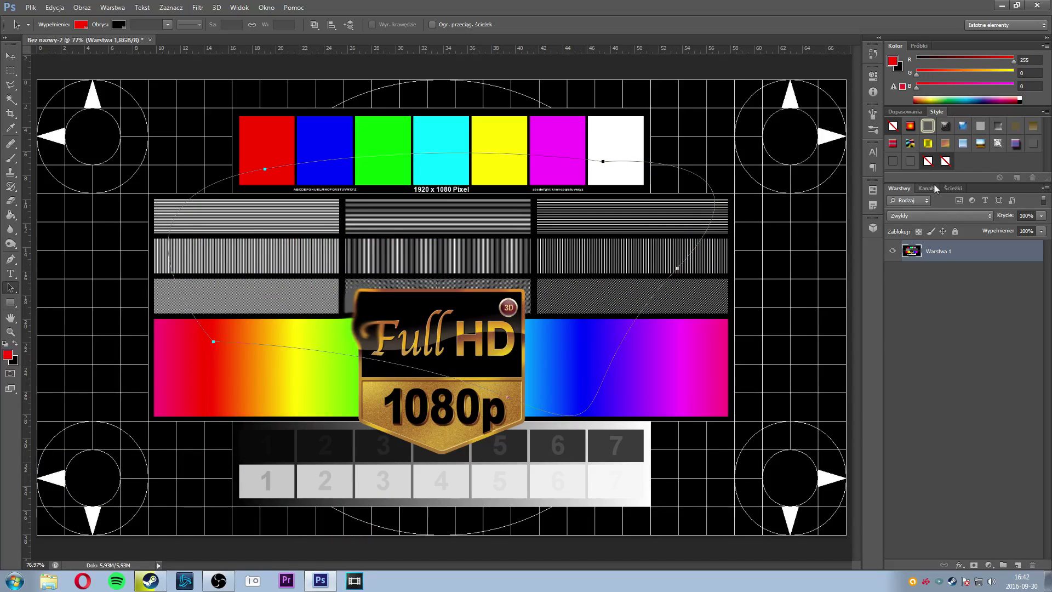
Step: Show the Paths panel listing the work path and bring up its path options
click(953, 189)
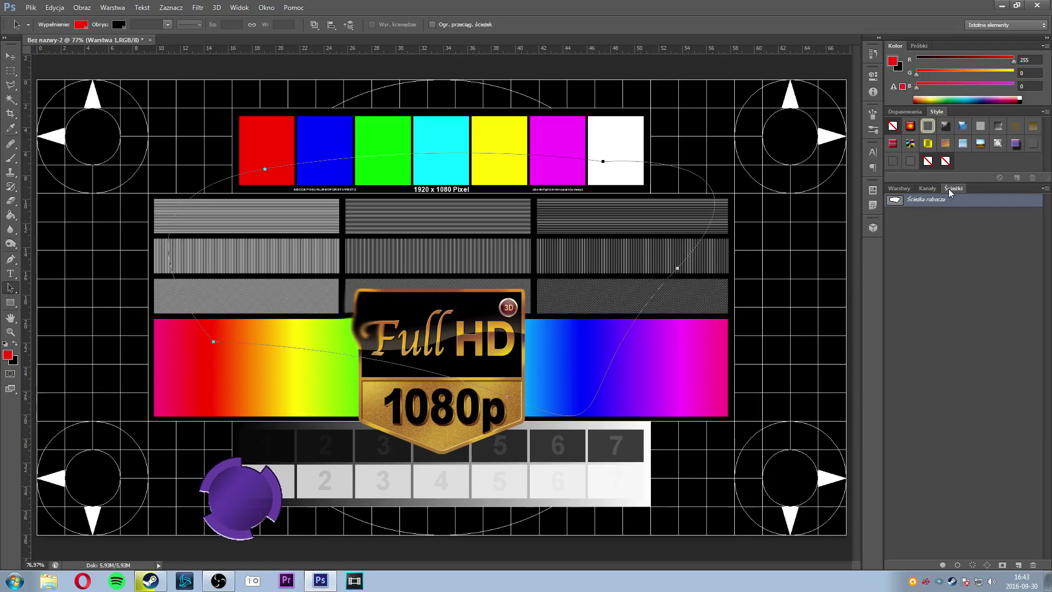
click(899, 188)
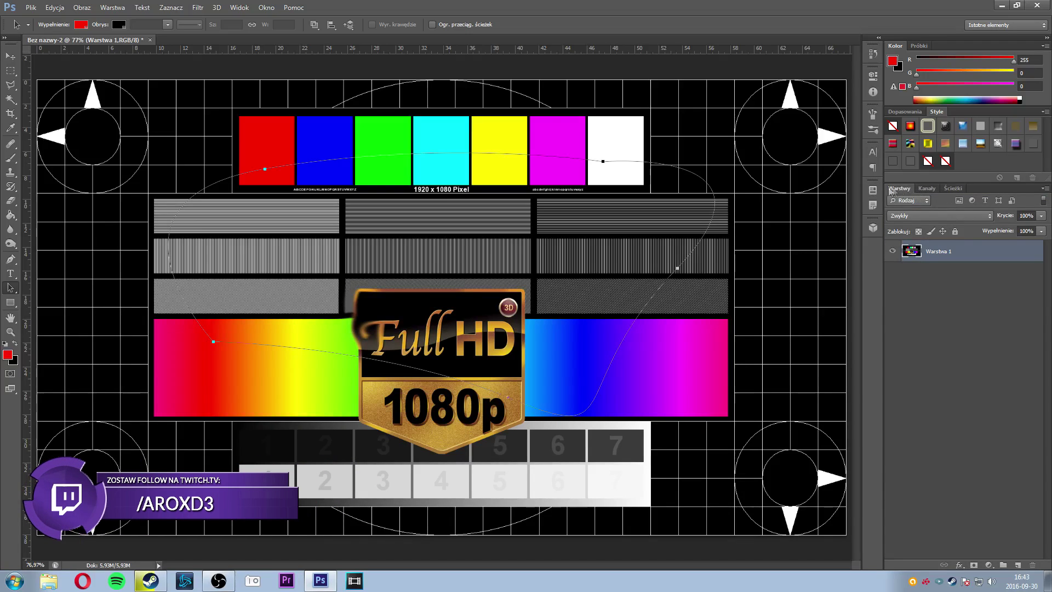
click(953, 189)
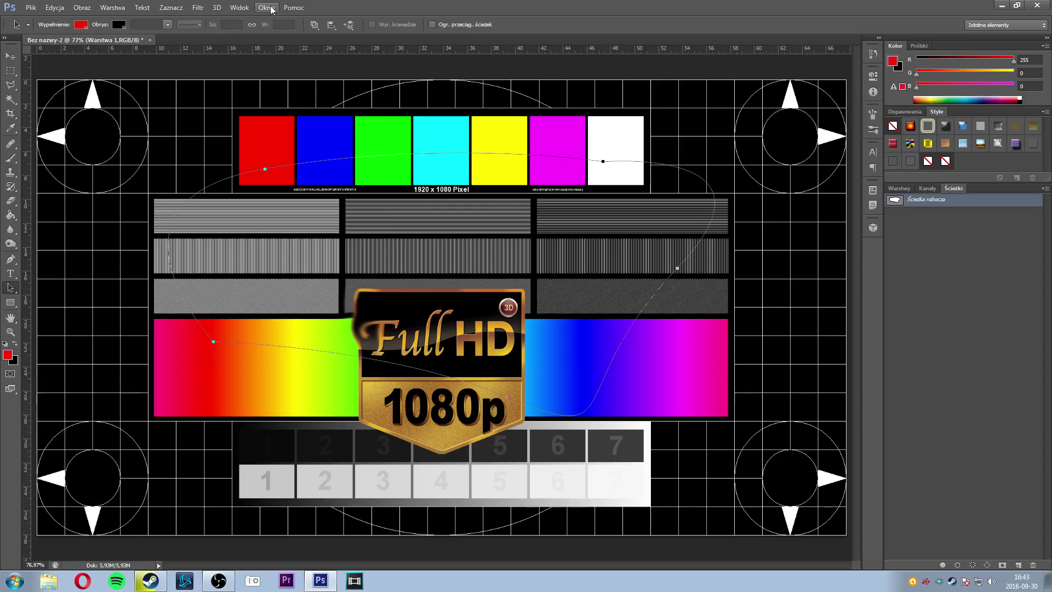
click(268, 7)
click(269, 8)
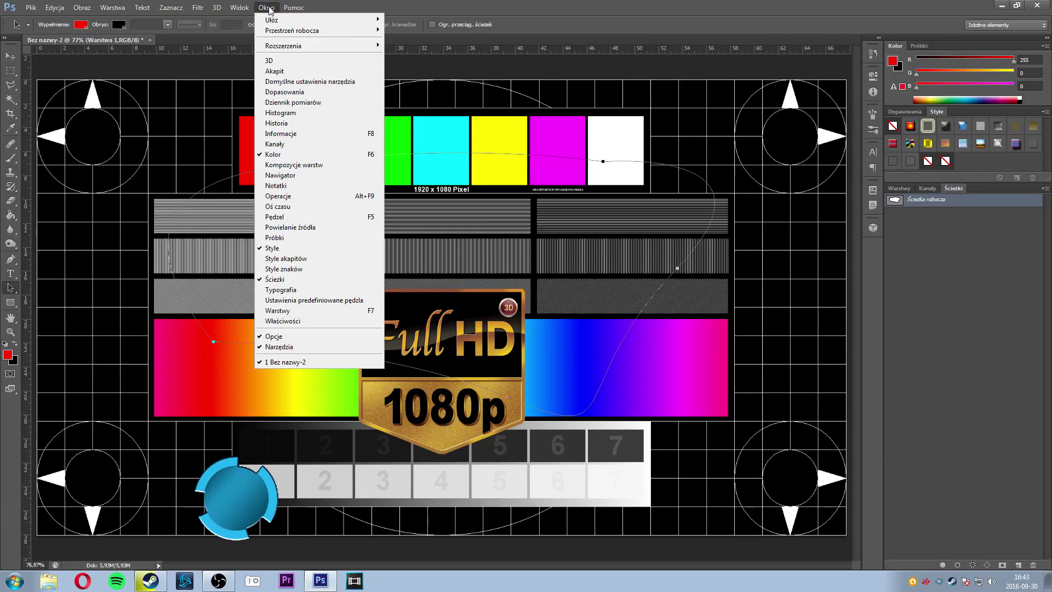
click(268, 8)
click(270, 8)
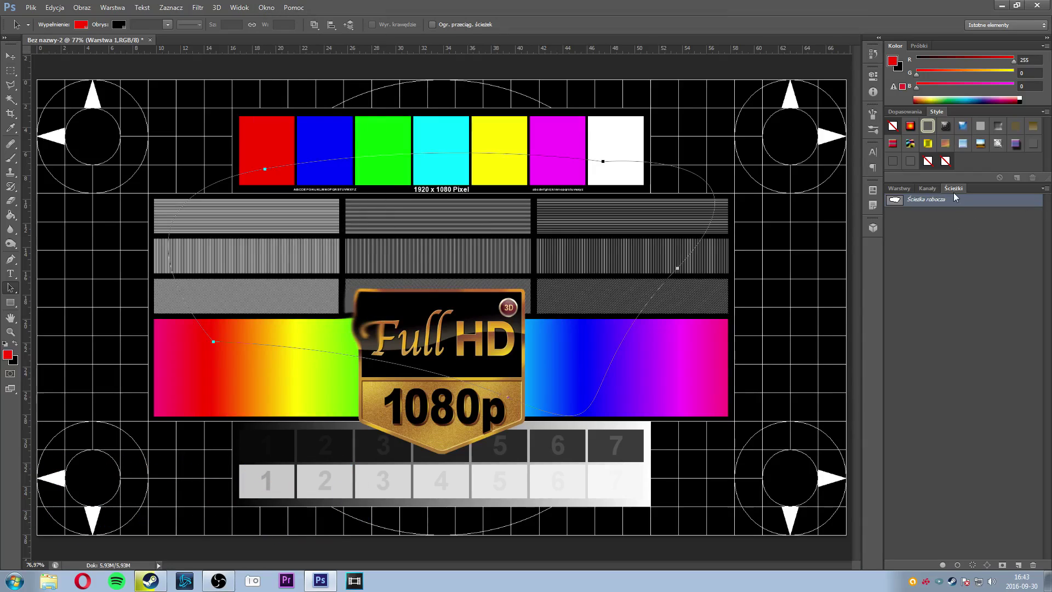
right_click(913, 205)
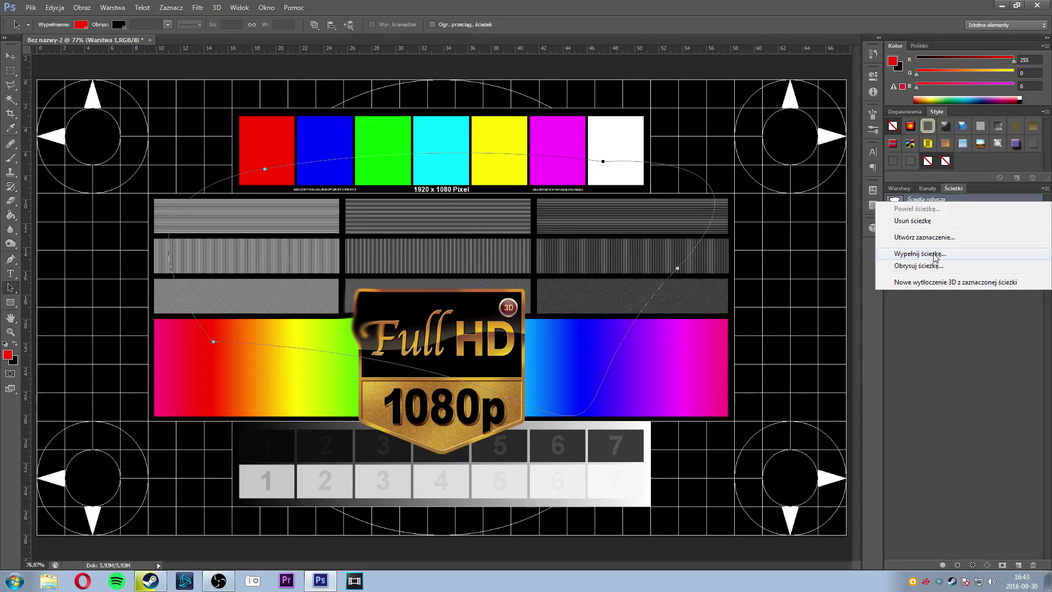
Step: Turn the work path into a selection and trial a red bucket fill, then undo it
click(930, 238)
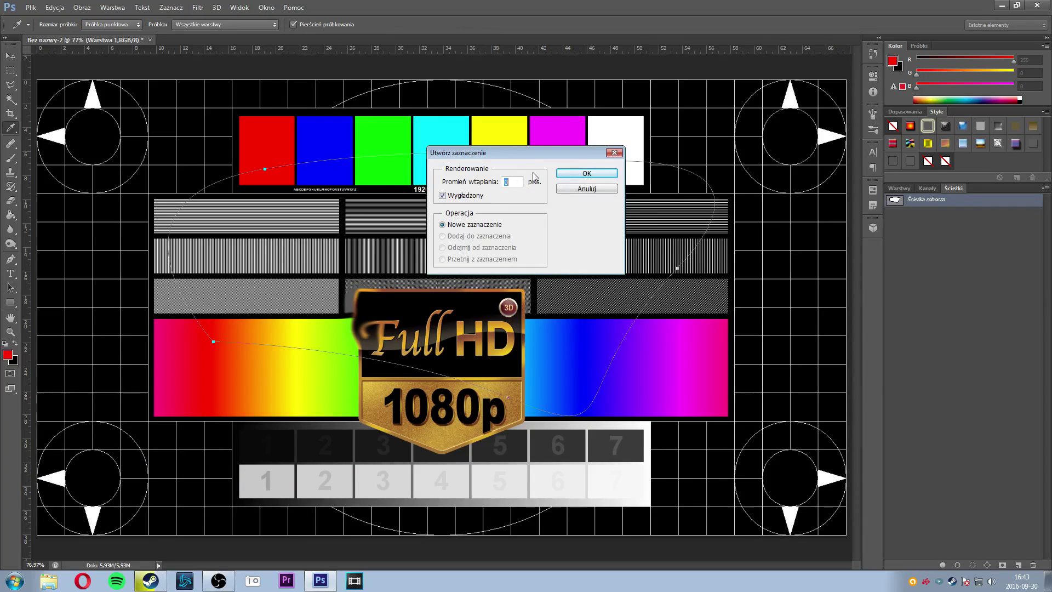
click(576, 174)
key(a)
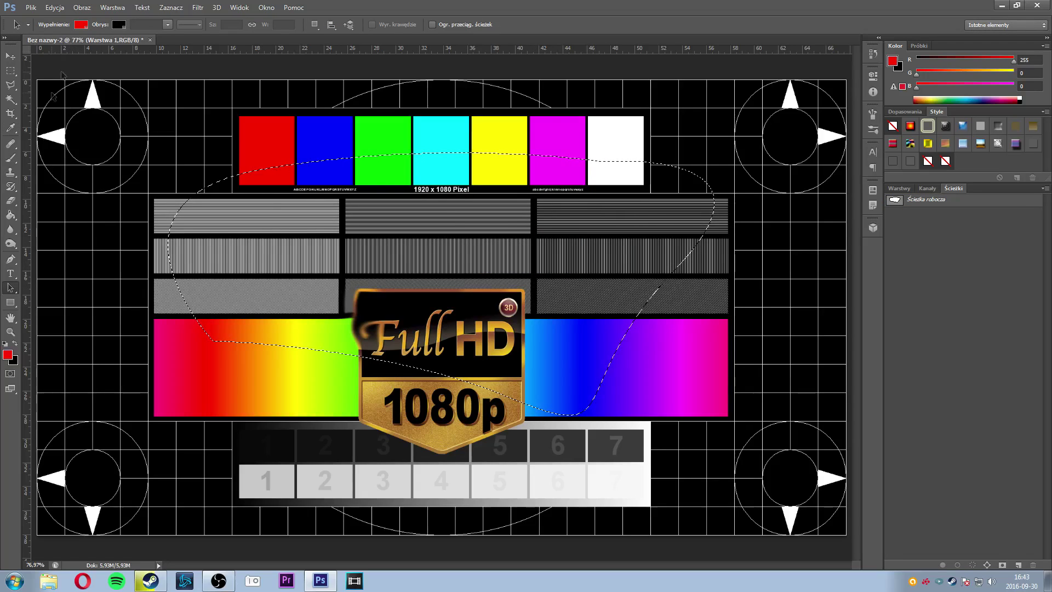
click(12, 215)
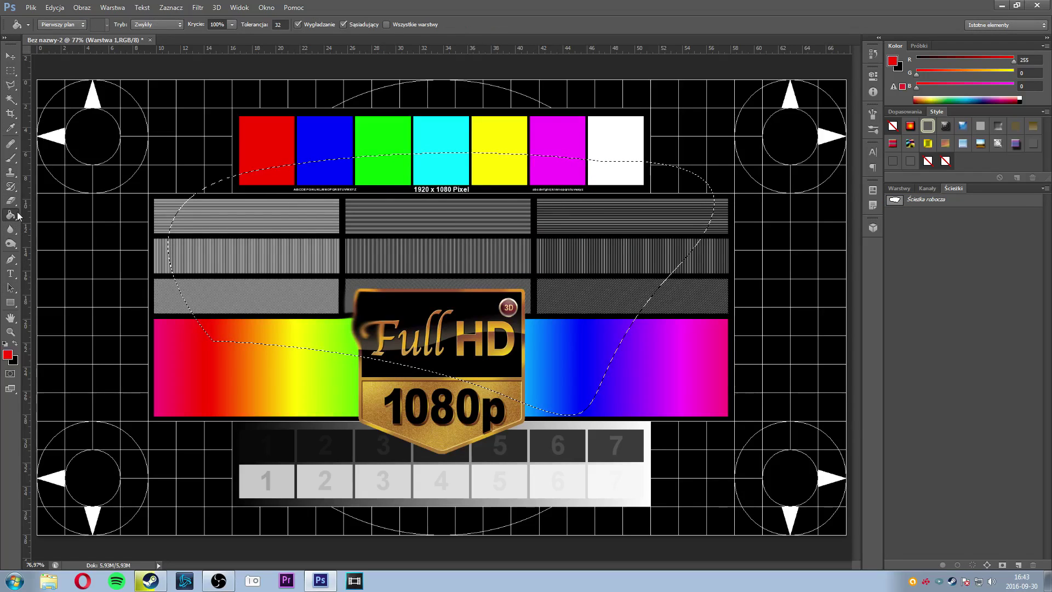
right_click(17, 216)
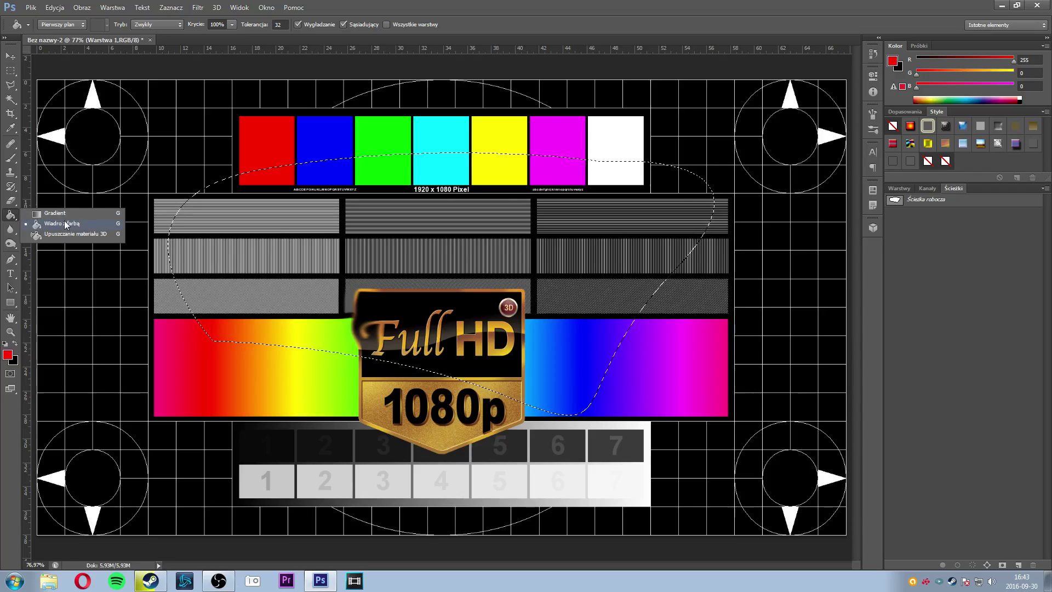
click(64, 221)
click(626, 288)
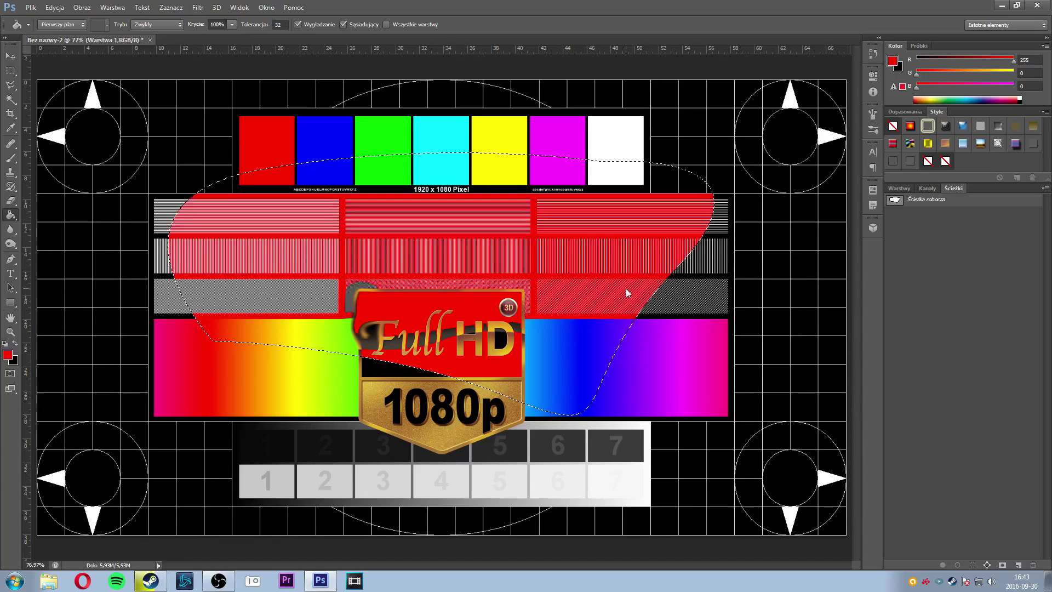
key(ctrl+z)
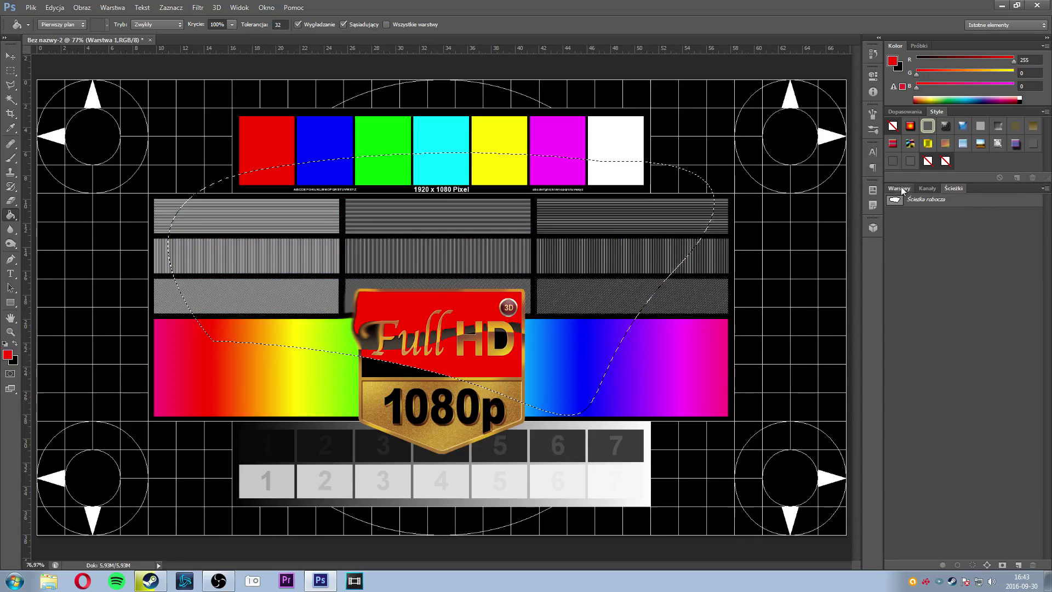
Step: Create new layer Warstwa 2 and fill the selection on it with red
click(899, 188)
key(ctrl+shift+n)
key(Return)
click(892, 272)
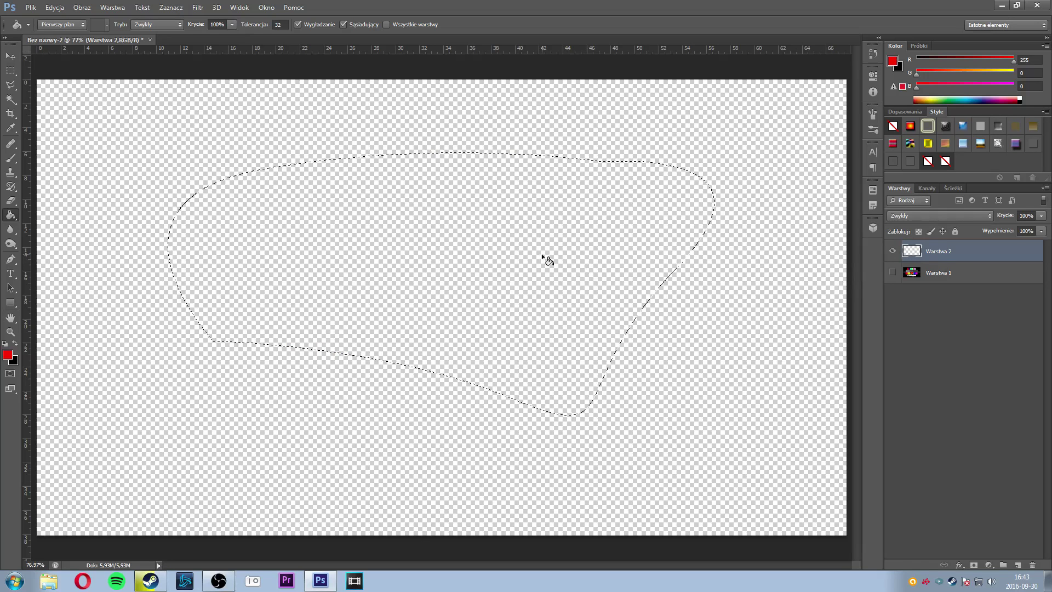
click(541, 253)
Step: Delete the red fill layer, undo the leftover fill and deselect
click(891, 273)
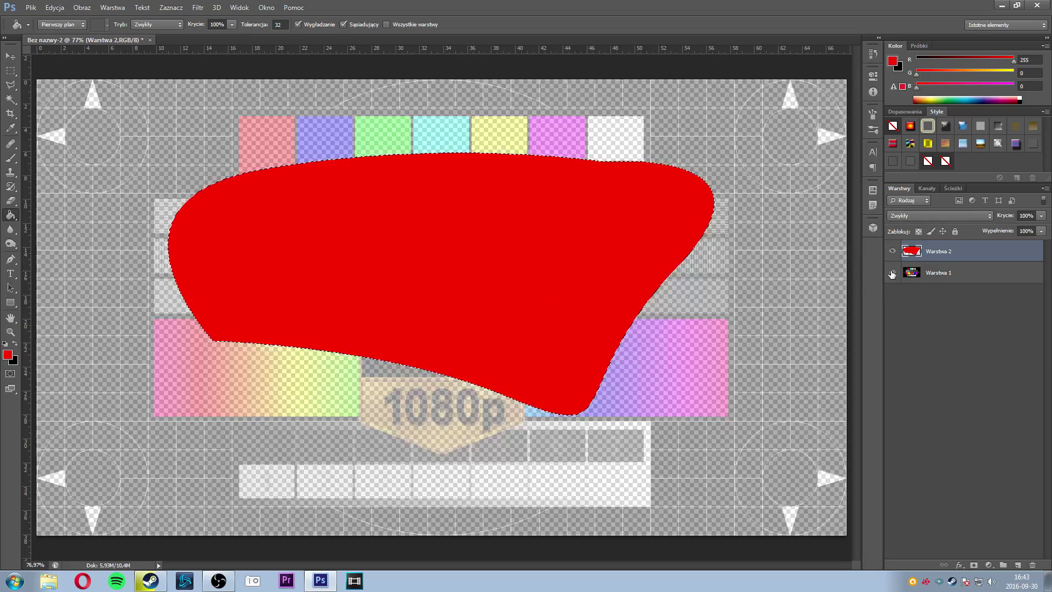
key(Delete)
key(ctrl+z)
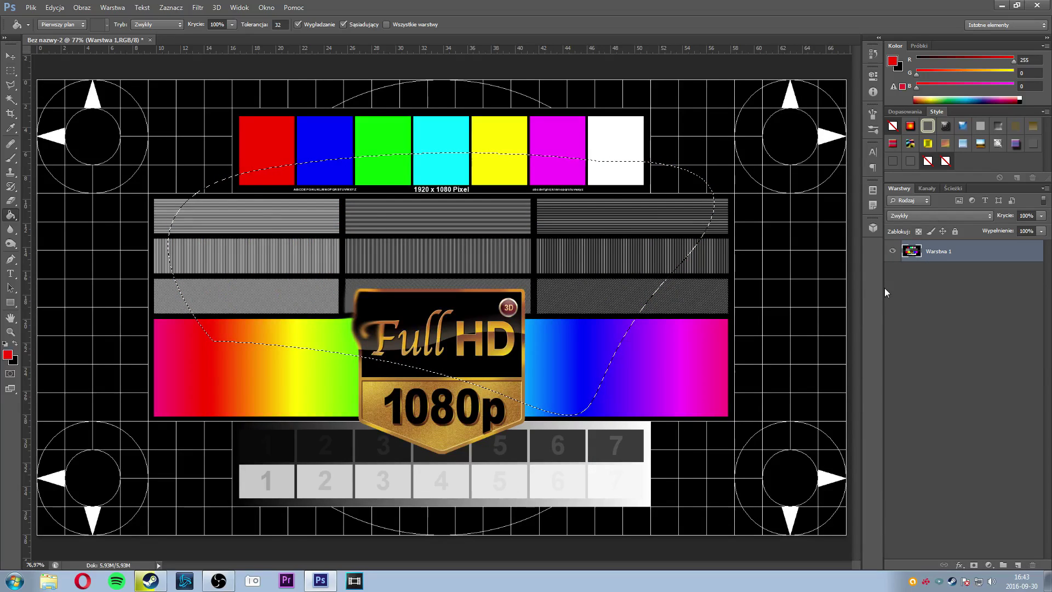
key(ctrl+d)
Step: Try the Type tool with test text 'ASDASDAS' and a paragraph box, discarding both
click(11, 259)
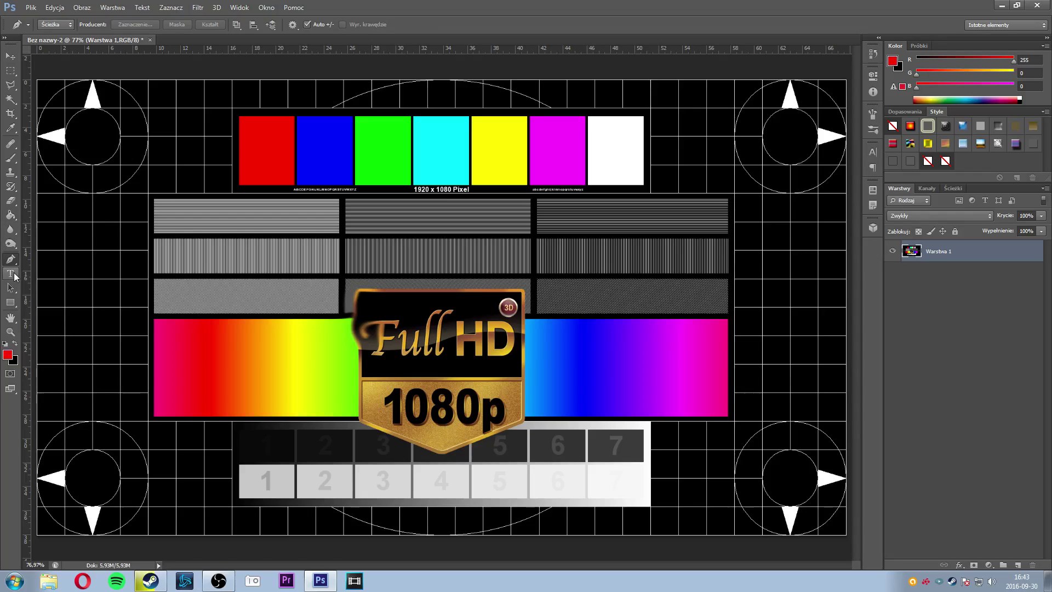
click(12, 275)
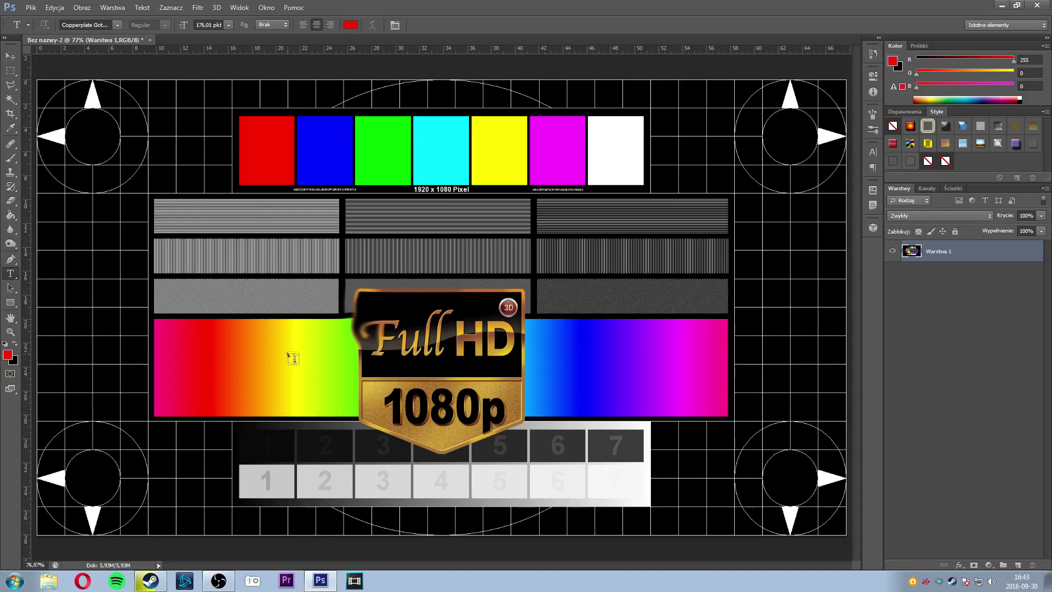
click(251, 241)
text(ASDASDAS)
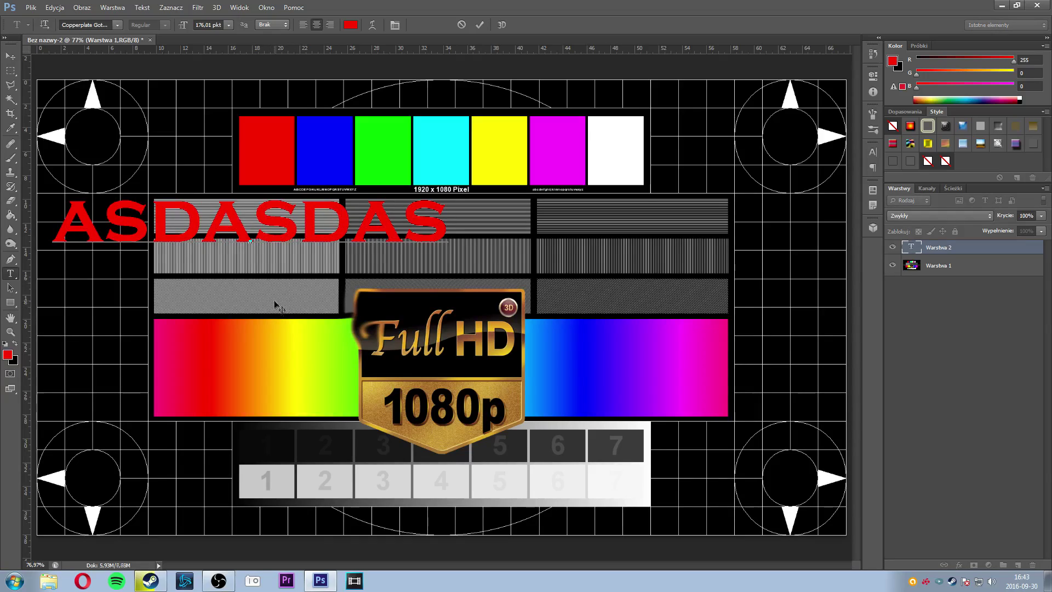
key(Escape)
drag(176, 194, 671, 368)
text(ASD)
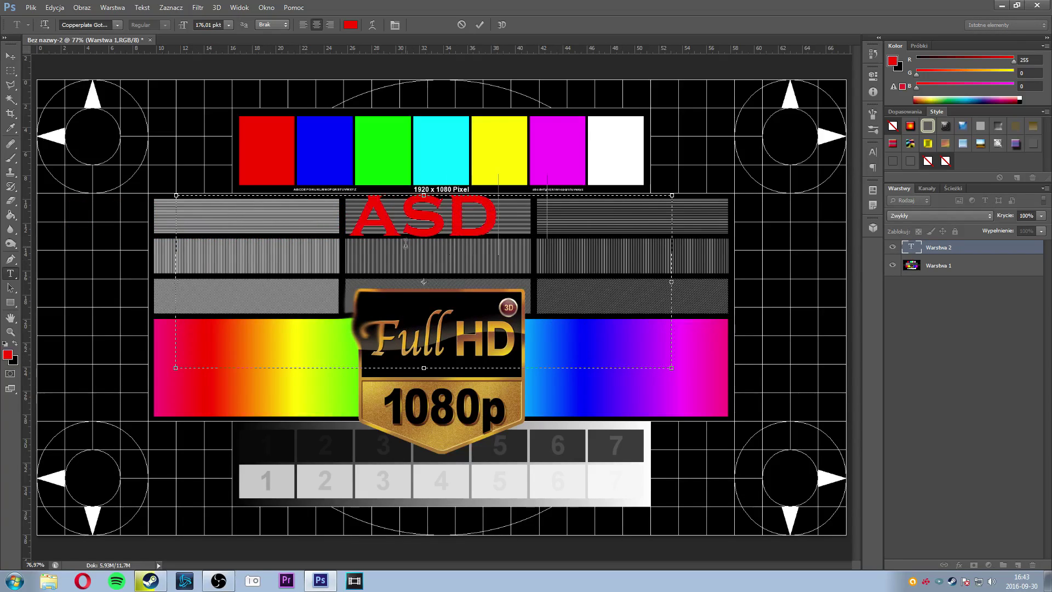
text(ASDASASDASDASD)
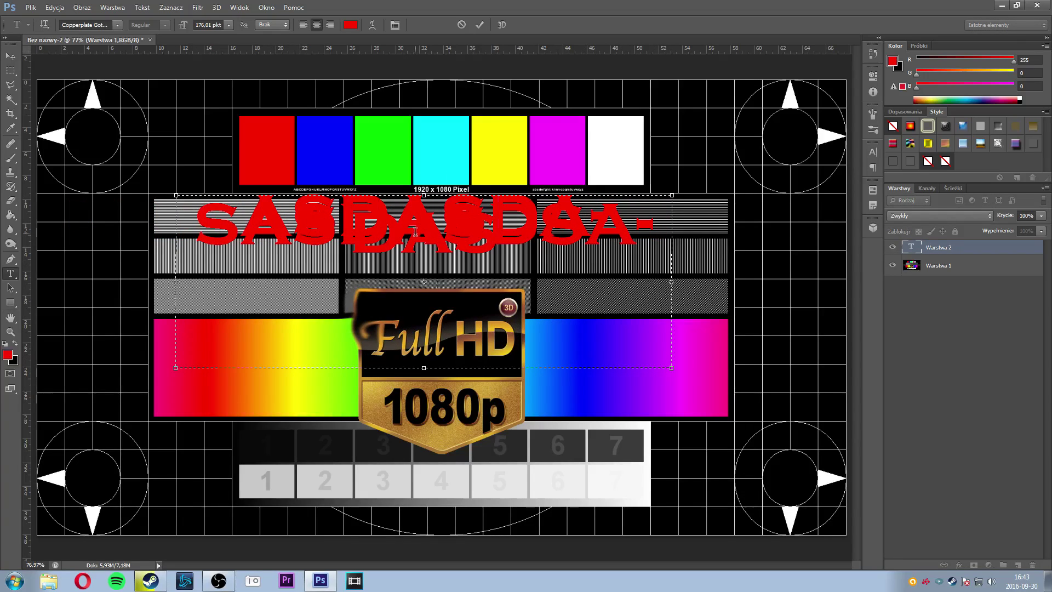
key(Escape)
Step: Type 'Aroxd3' on the card and move it toward the centre
drag(233, 157, 643, 353)
click(287, 221)
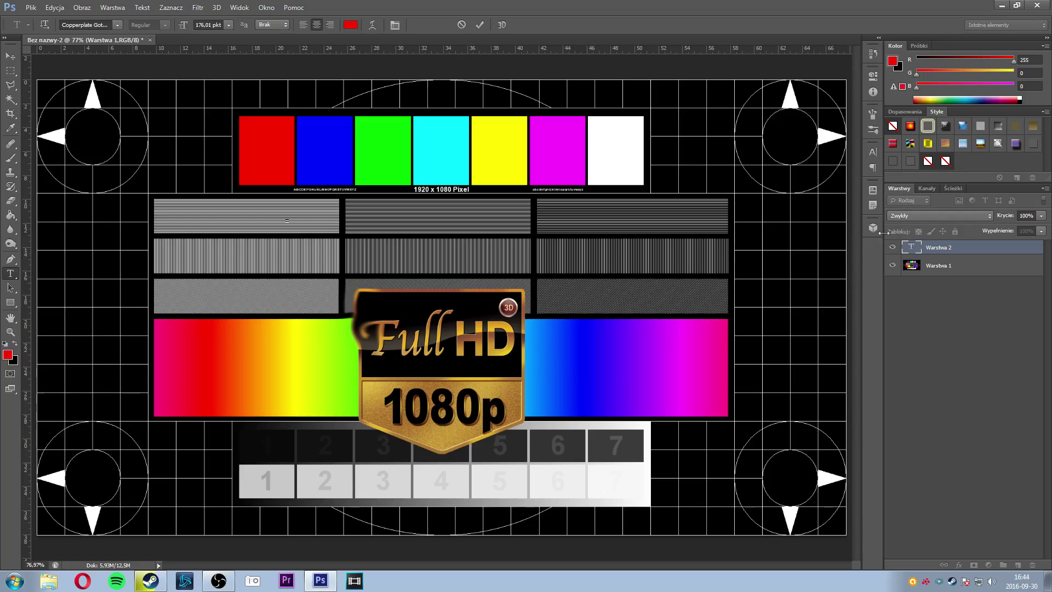
text(Aroxd3)
click(11, 55)
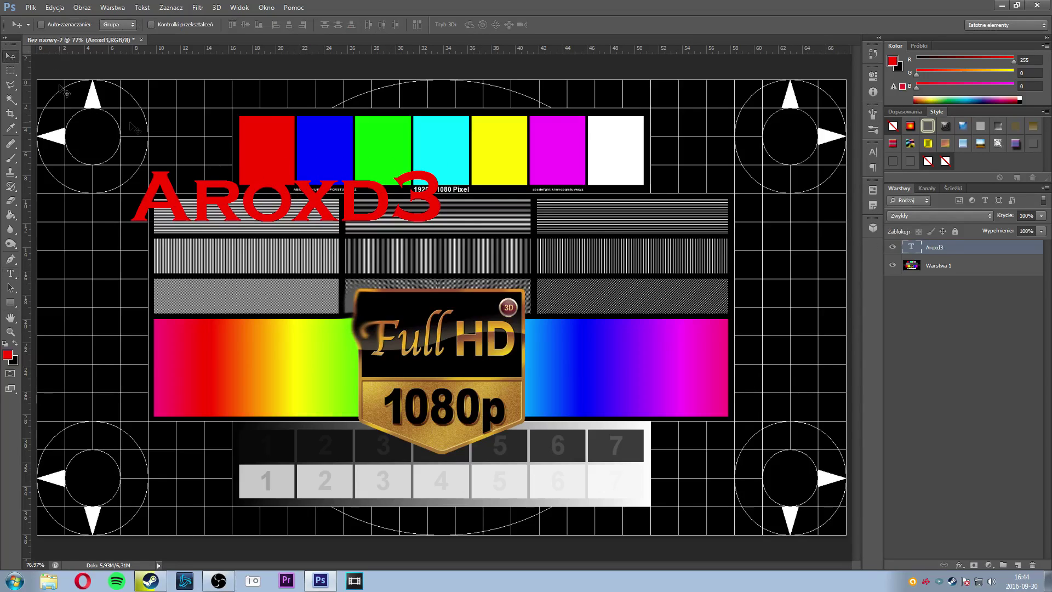
drag(303, 201, 452, 247)
click(10, 273)
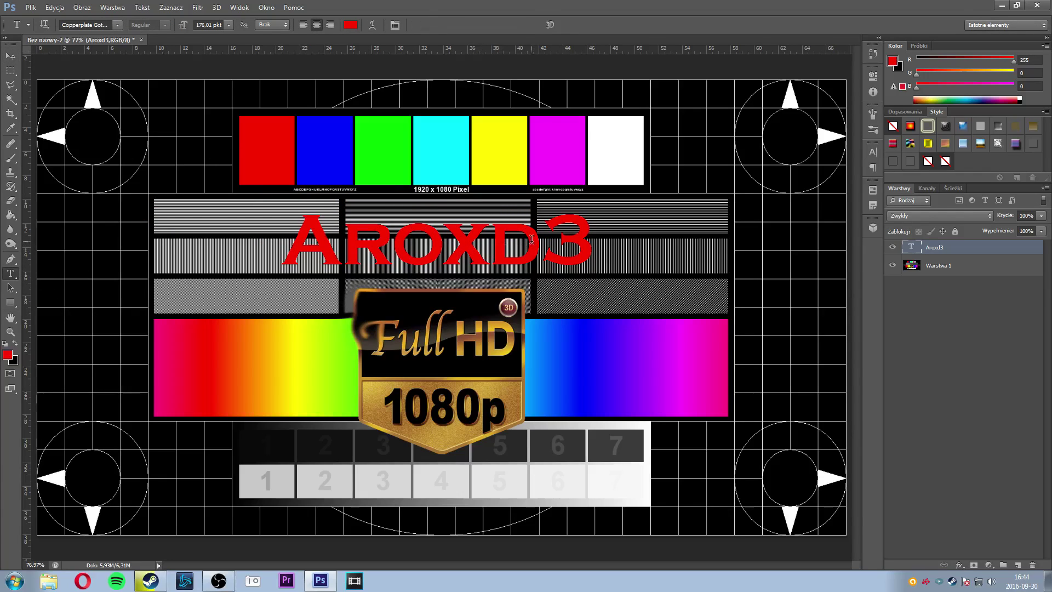
Step: Recolour the selected Aroxd3 text to green (00ff00) and set it centre-aligned
drag(591, 234, 281, 241)
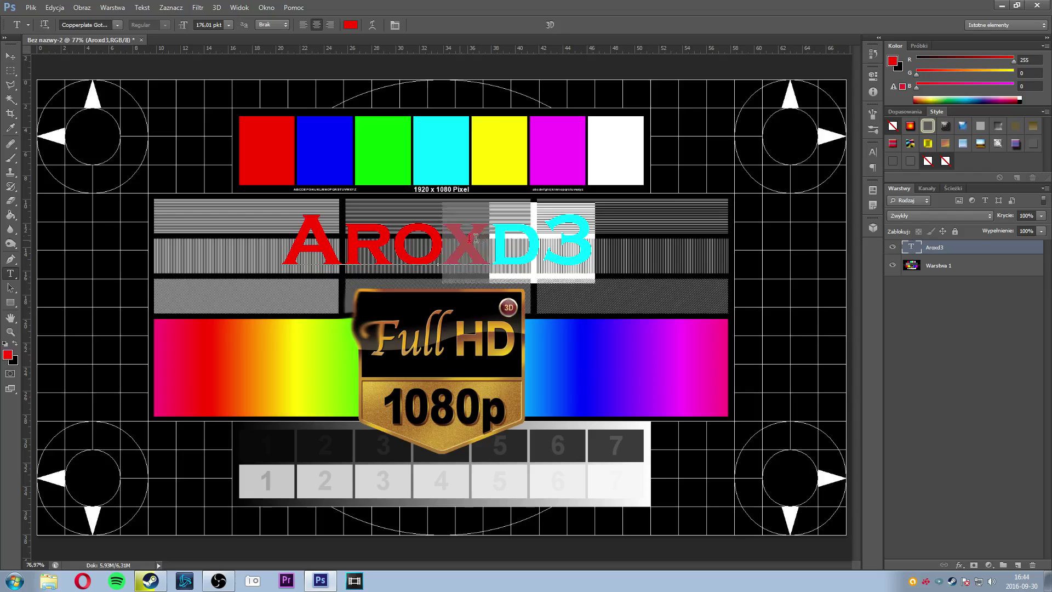
click(352, 25)
mouse_move(804, 225)
mouse_down()
mouse_move(804, 181)
mouse_move(739, 99)
mouse_move(795, 87)
mouse_up()
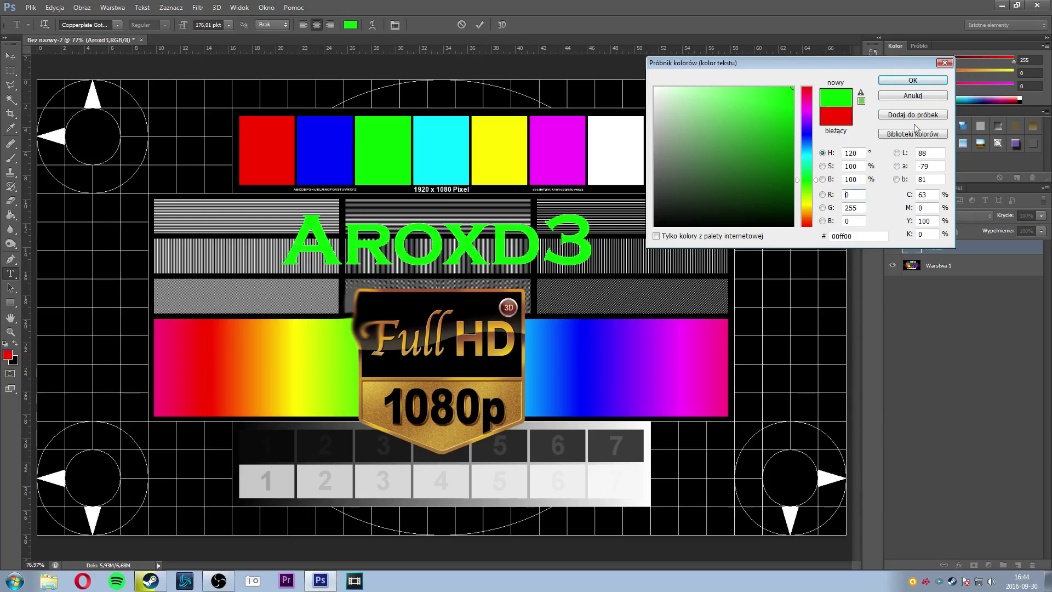
click(912, 79)
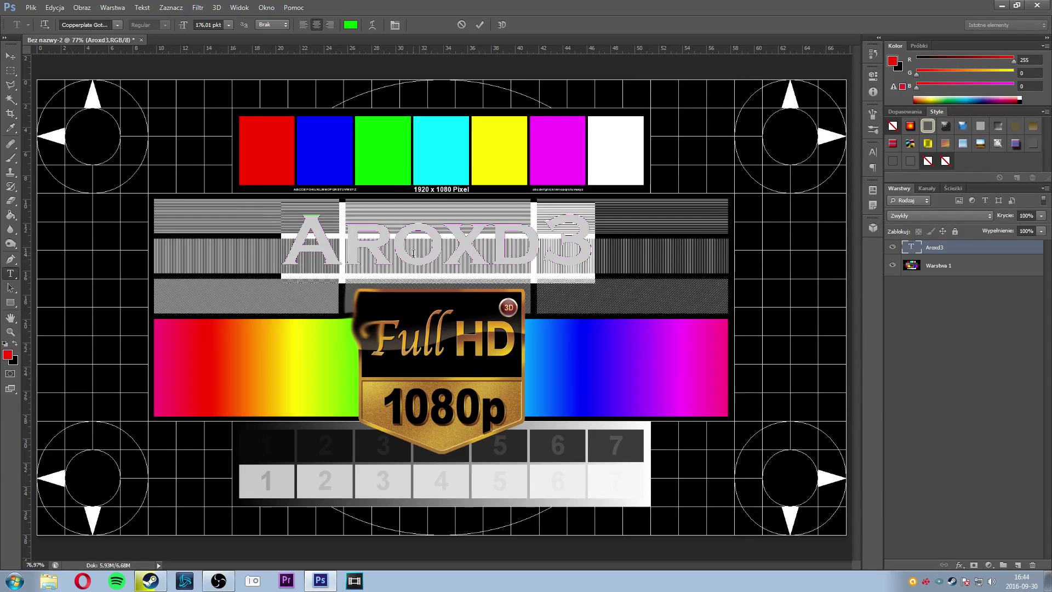
click(303, 25)
click(330, 25)
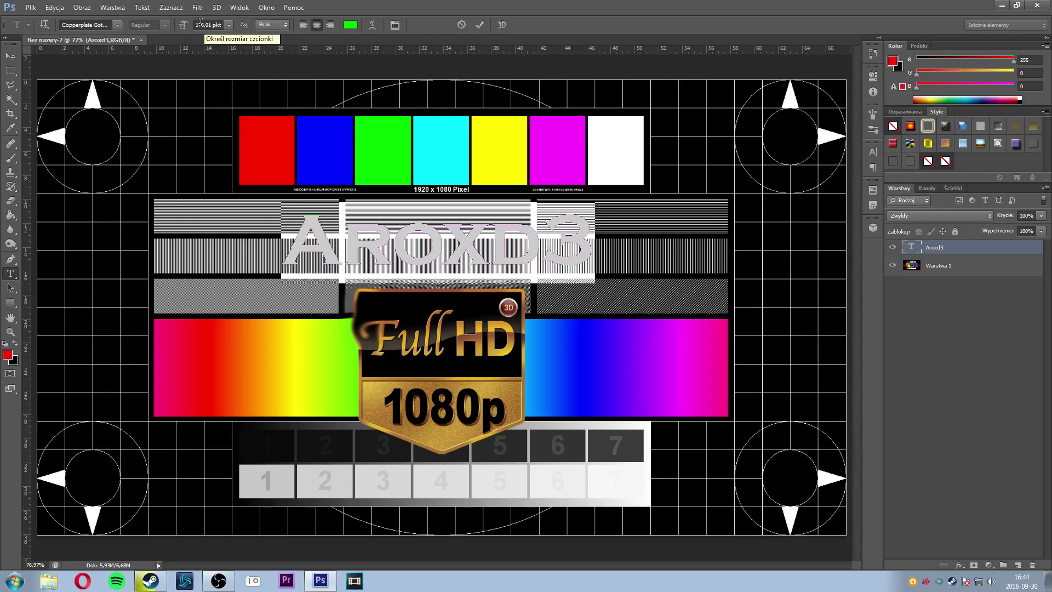
Step: Adjust the Aroxd3 font size, trying 159.01 and 259.01 pt before settling back down
click(205, 25)
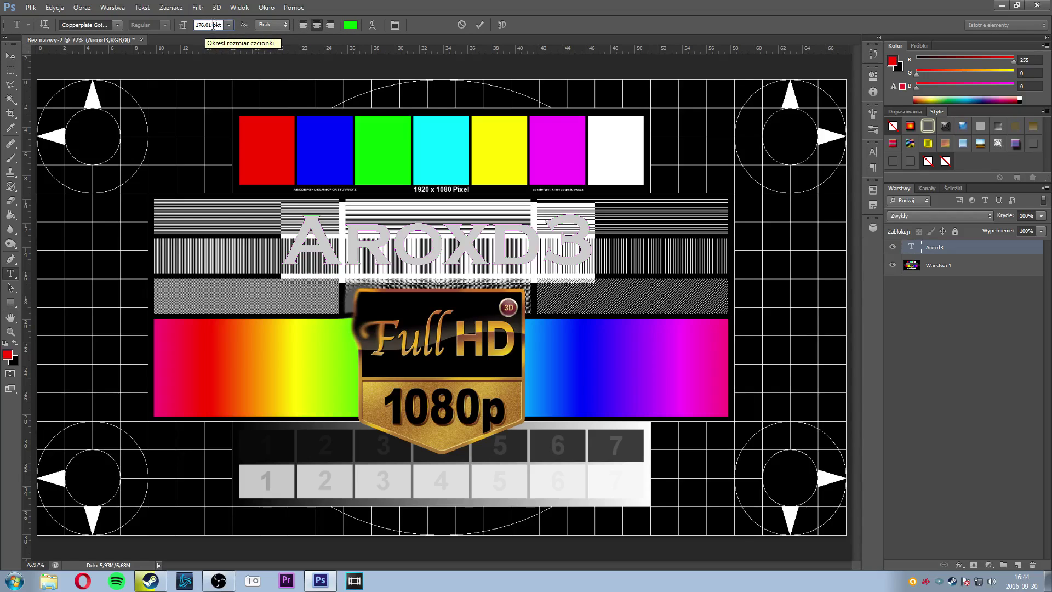
key(Down)
key(Down)
key(Down)
key(Down)
key(Down)
key(Down)
key(Down)
key(Down)
key(Down)
key(Down)
key(Down)
key(Down)
key(Down)
key(Down)
key(Down)
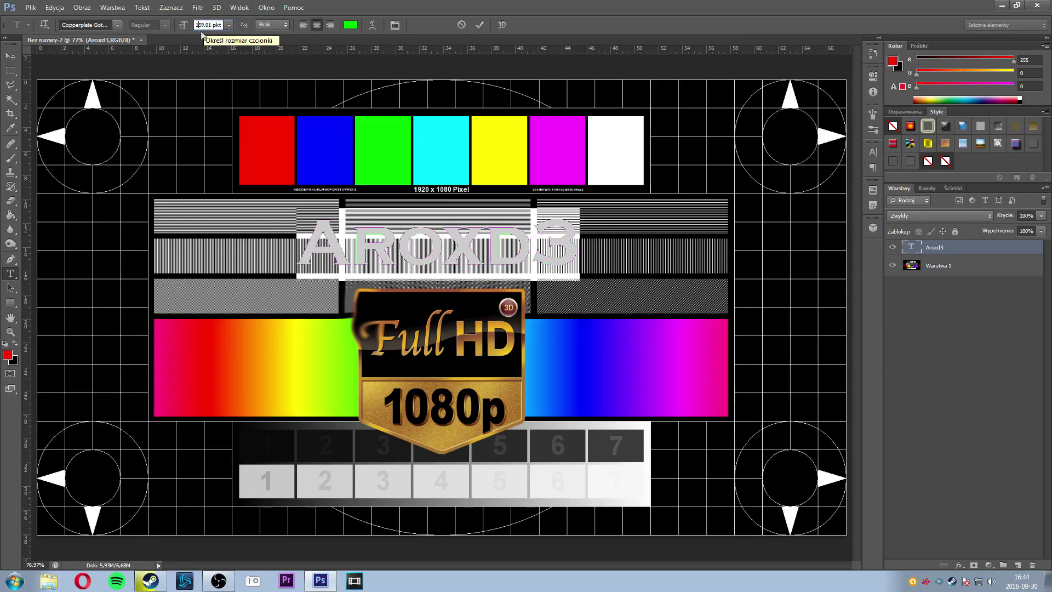
key(Down)
key(Down)
key(Down)
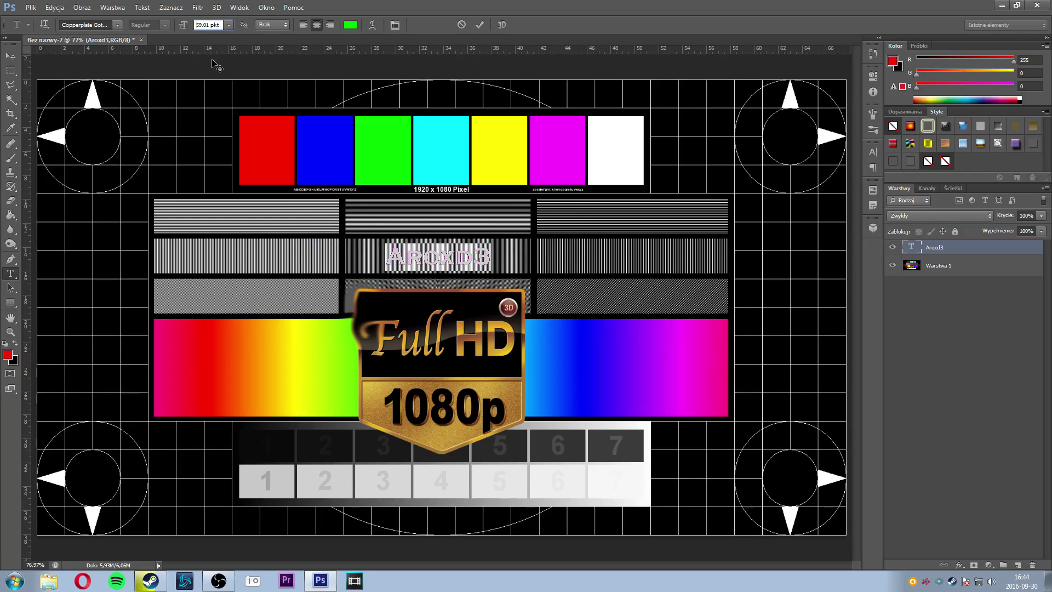
key(Home)
text(1)
key(BackSpace)
text(2)
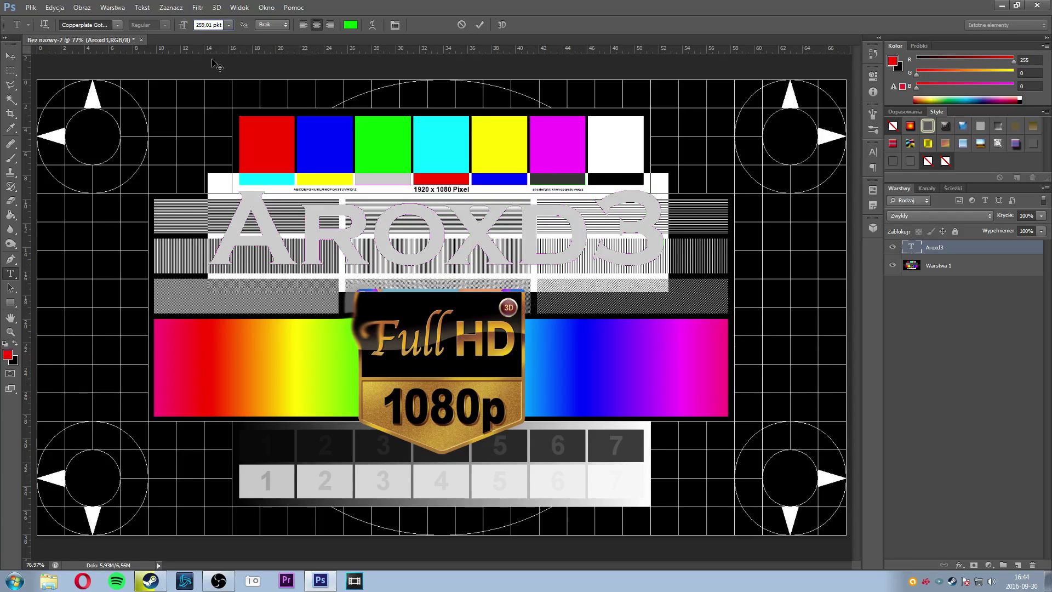
key(BackSpace)
text(1)
click(11, 56)
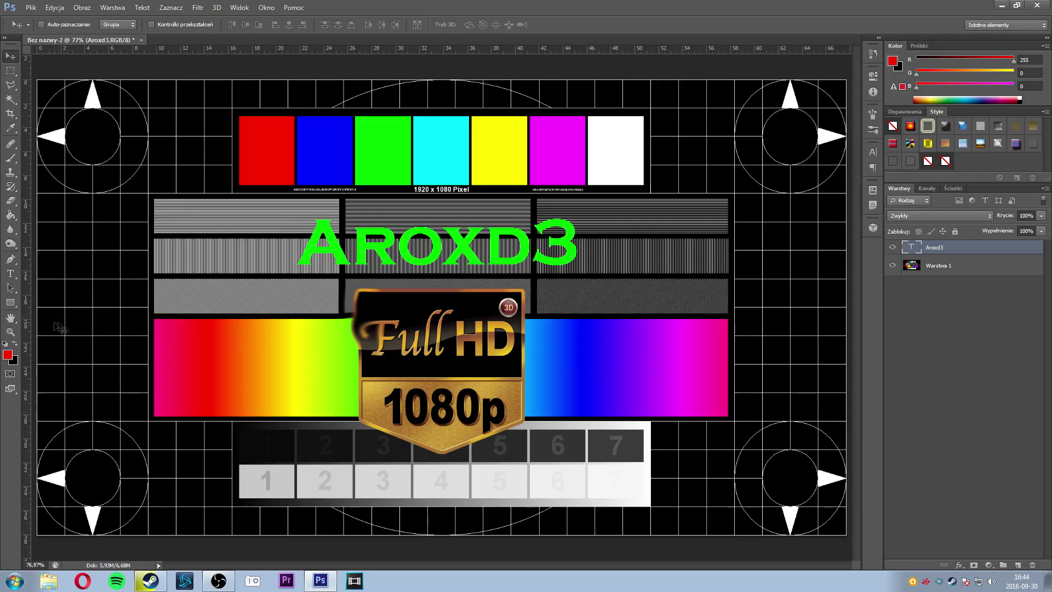
Step: Select all the Aroxd3 text and try Copperplate Gothic Light and Bold fonts
click(10, 274)
click(348, 244)
key(ctrl+a)
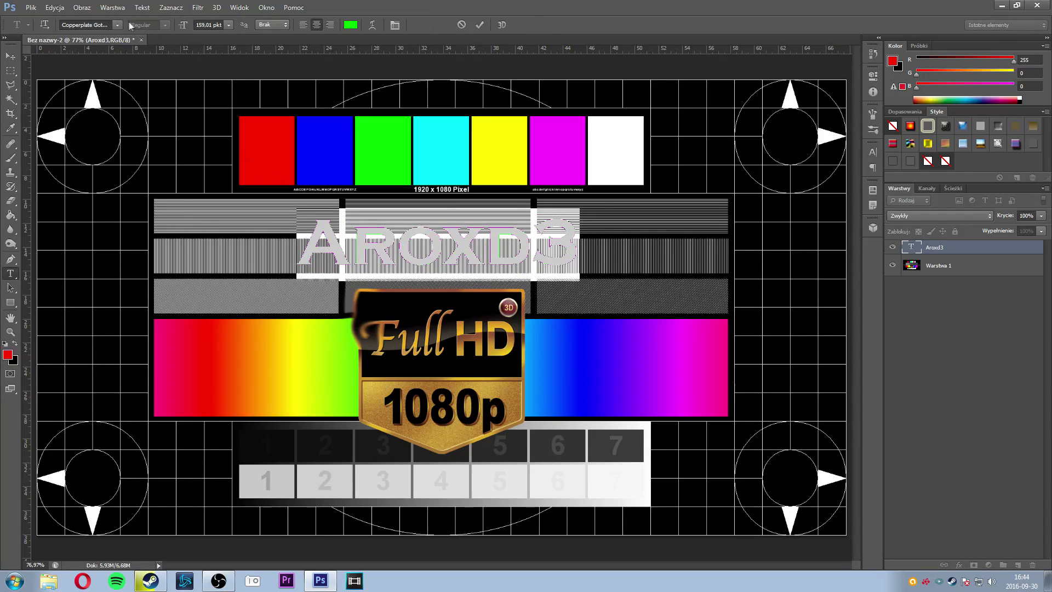
click(116, 24)
click(106, 47)
click(90, 23)
text(cor)
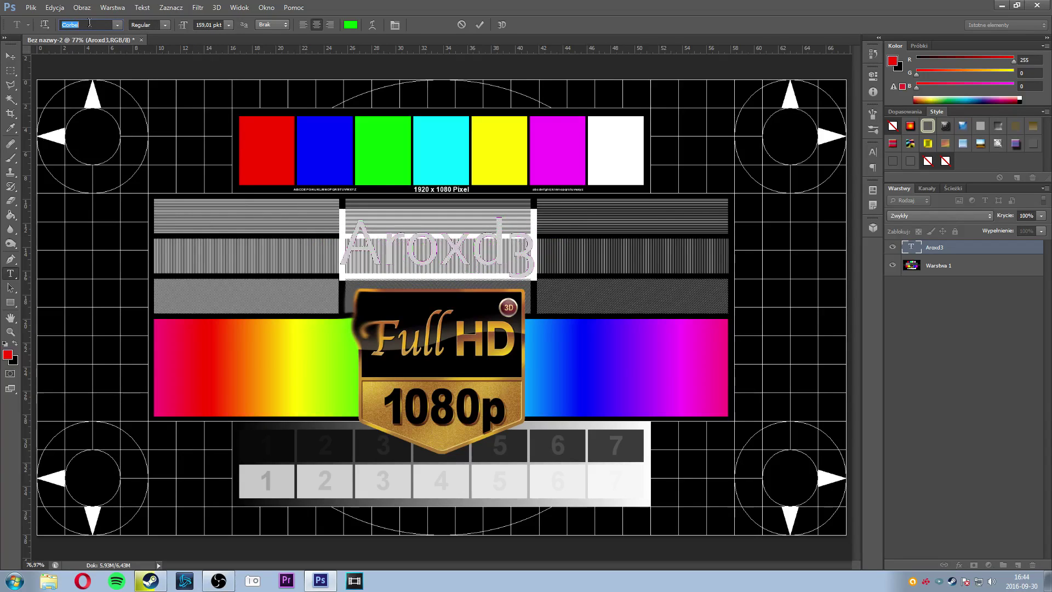
key(Up)
key(Up)
click(118, 25)
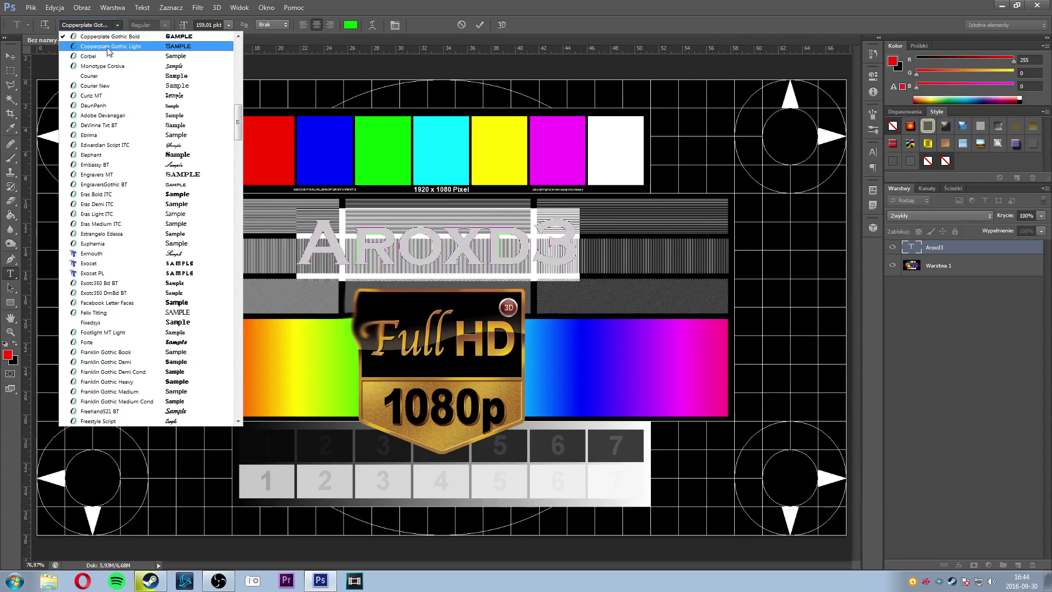
click(108, 48)
Step: Try Cooper Std Black, then apply Copperplate Gothic and commit the text
click(118, 24)
scroll(120, 47, up, 3)
click(114, 46)
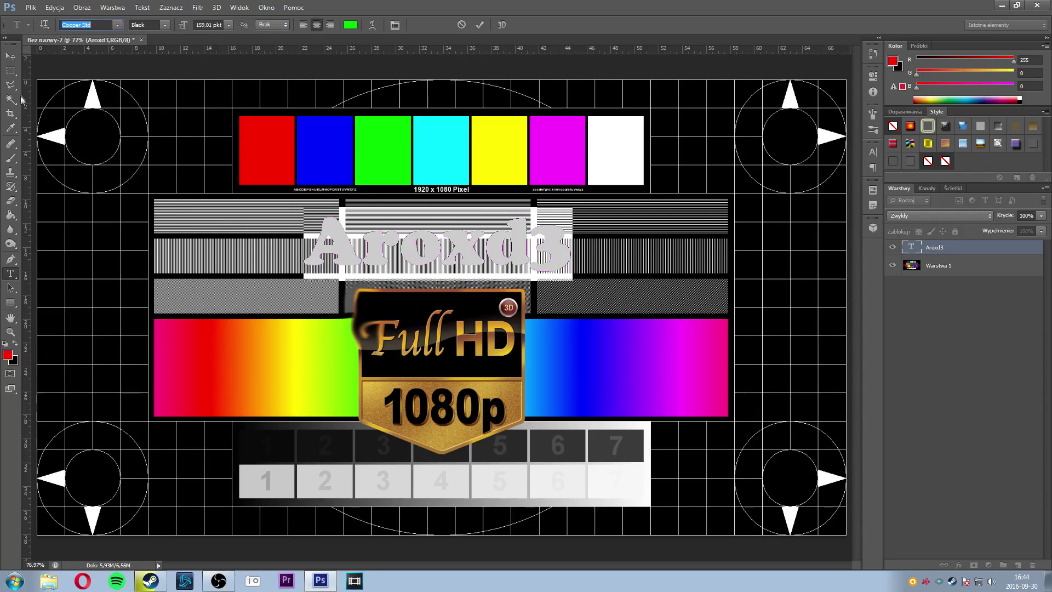
click(117, 24)
scroll(112, 65, up, 1)
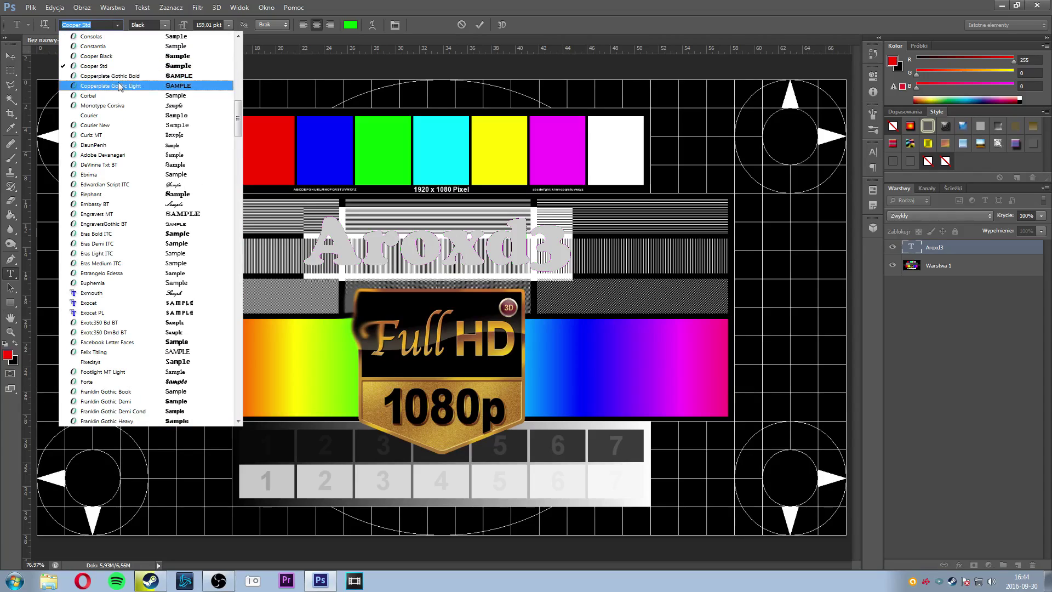
scroll(110, 80, down, 1)
key(Down)
key(Return)
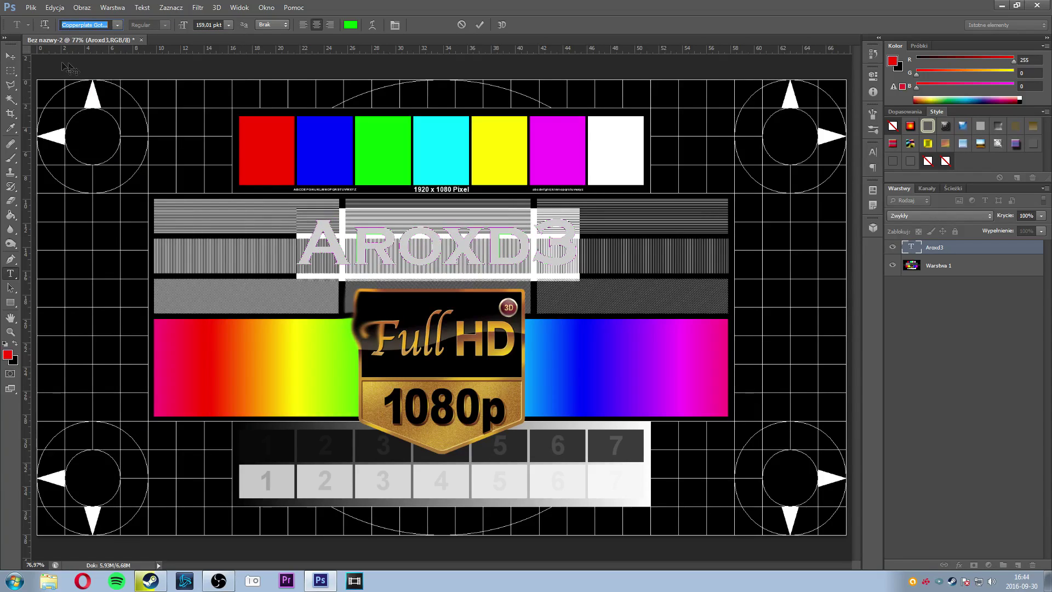
click(10, 56)
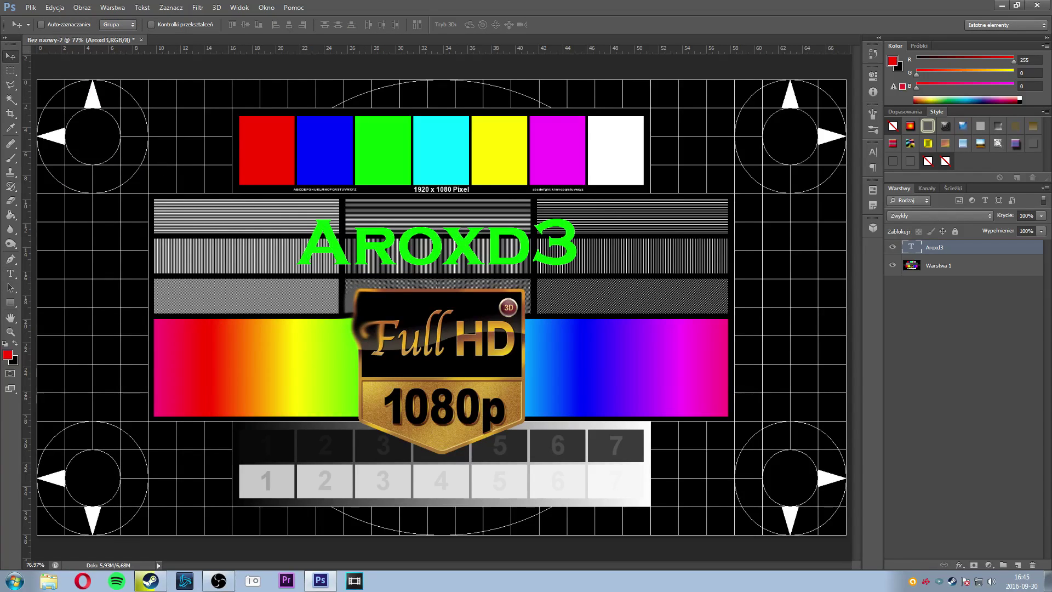
right_click(10, 287)
click(10, 277)
click(471, 243)
double_click(480, 260)
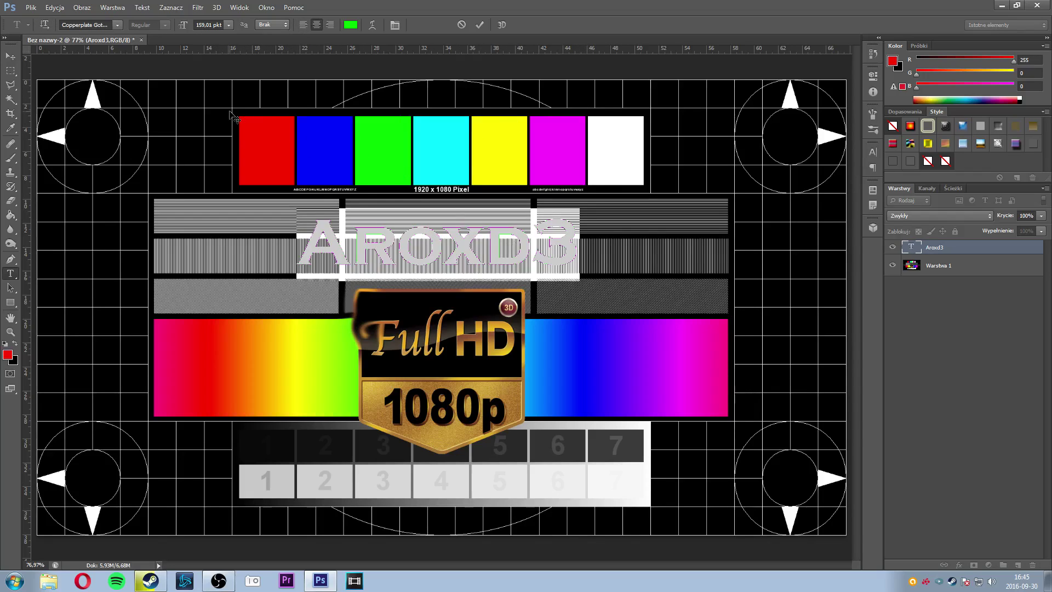
right_click(10, 273)
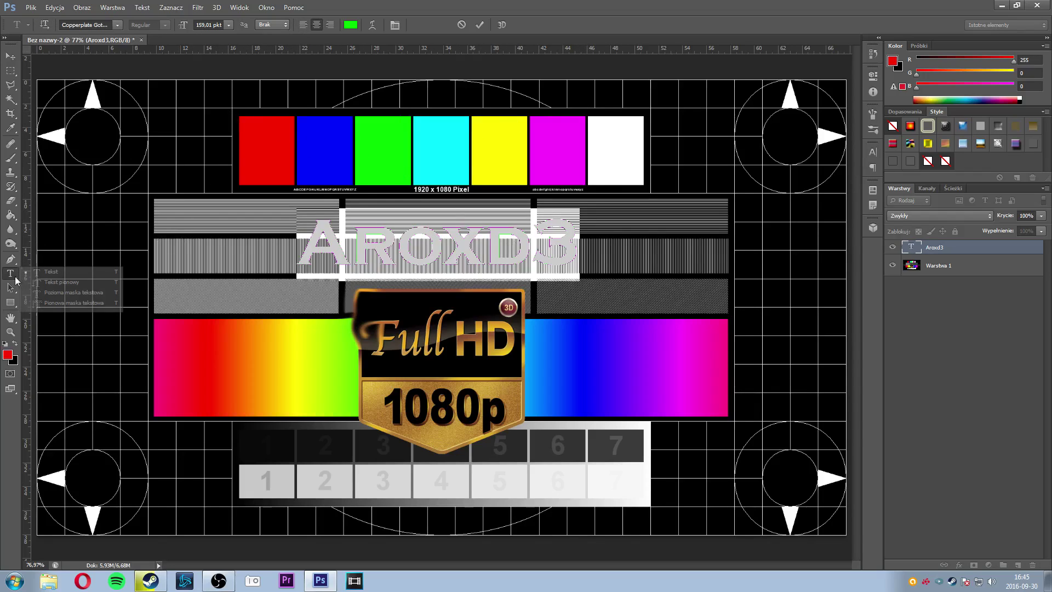
click(61, 283)
click(194, 230)
text(DAS)
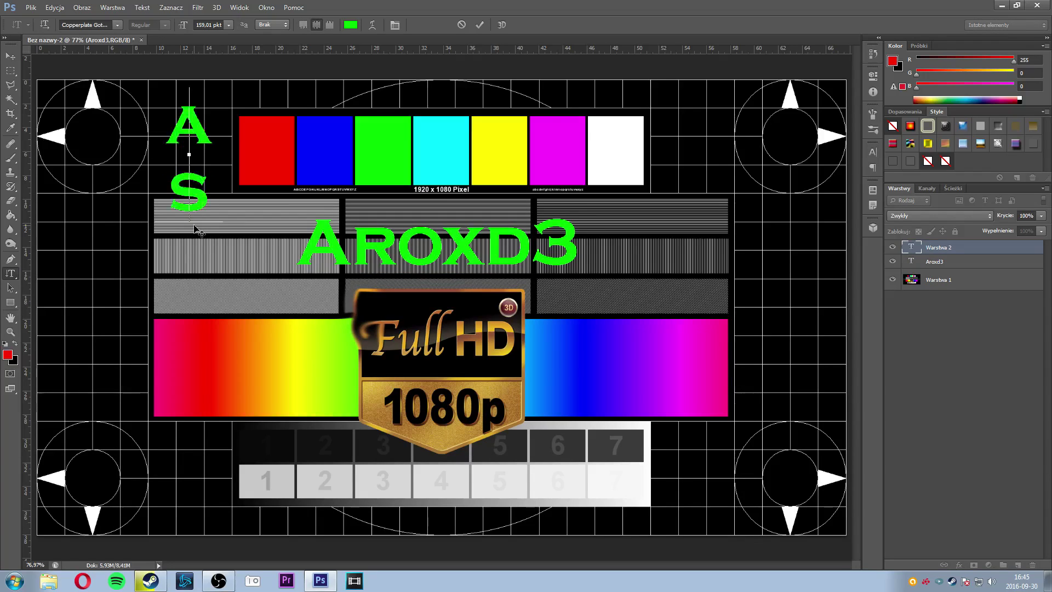
text(DA)
click(10, 55)
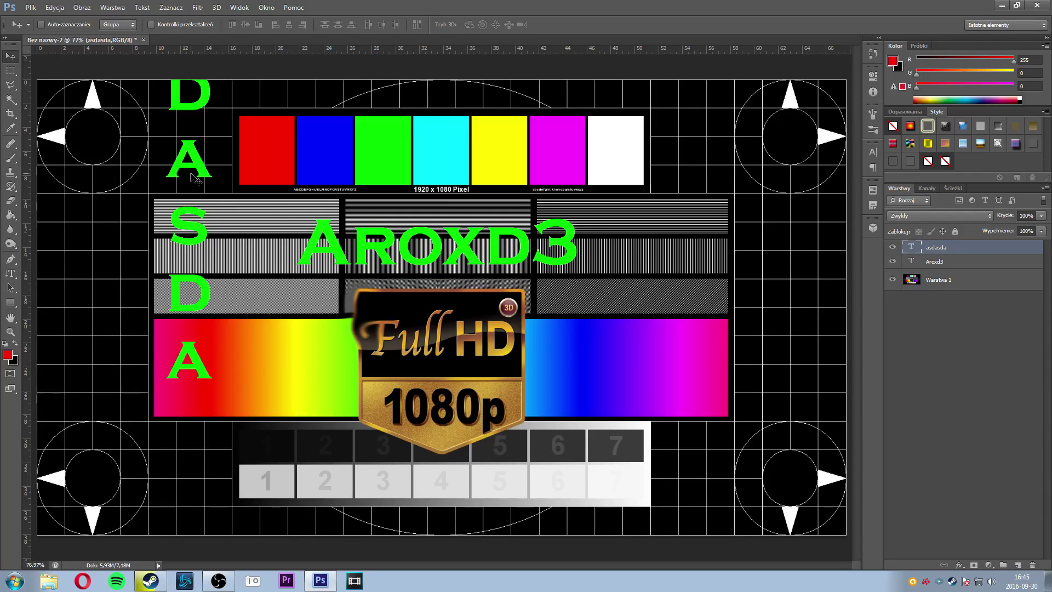
drag(194, 180, 198, 304)
key(ctrl+alt+z)
key(ctrl+alt+z)
key(ctrl+alt+z)
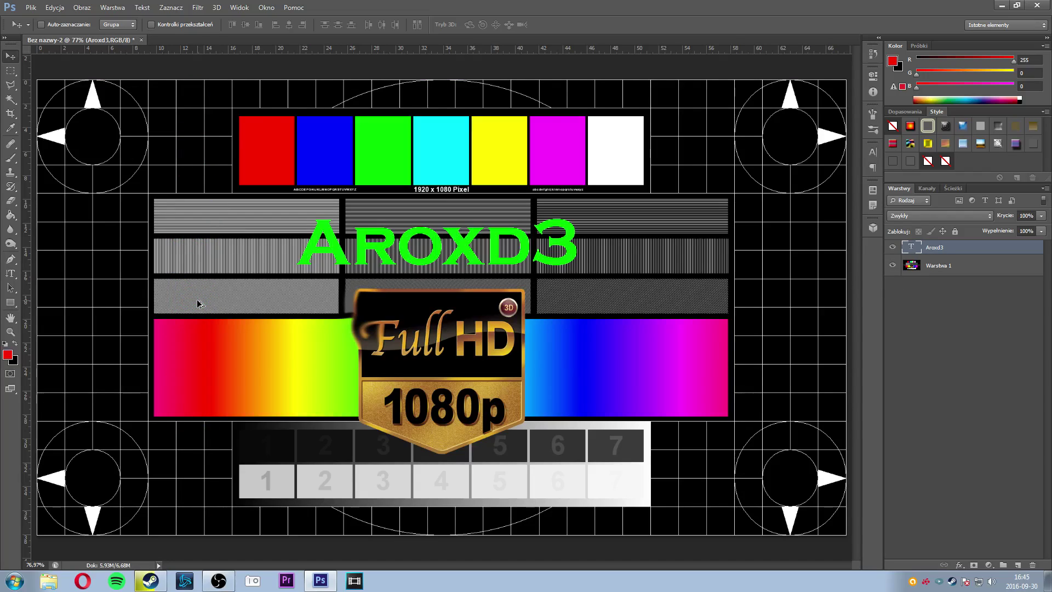
click(10, 288)
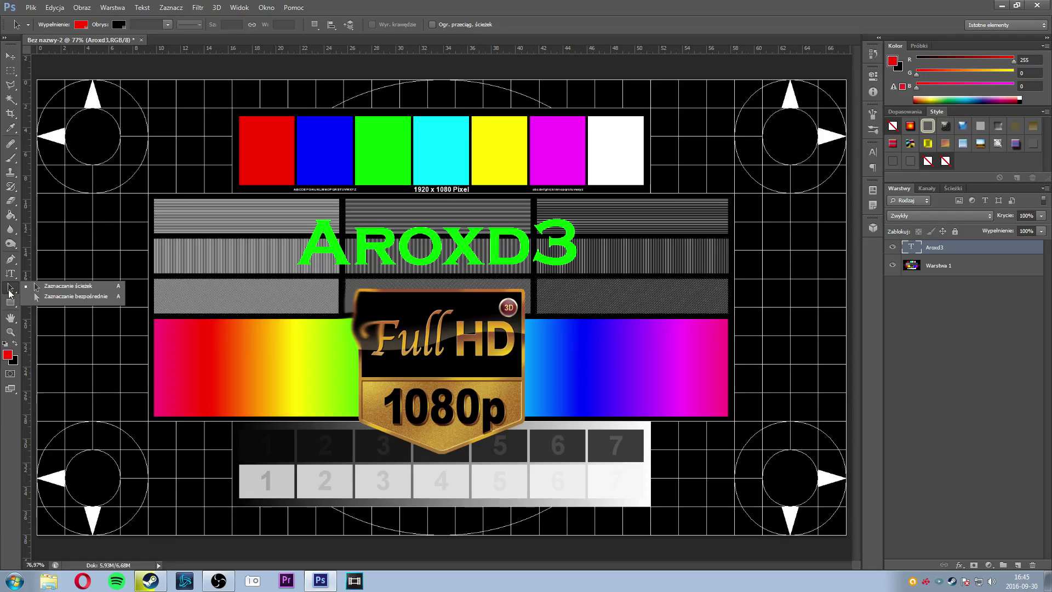
click(10, 273)
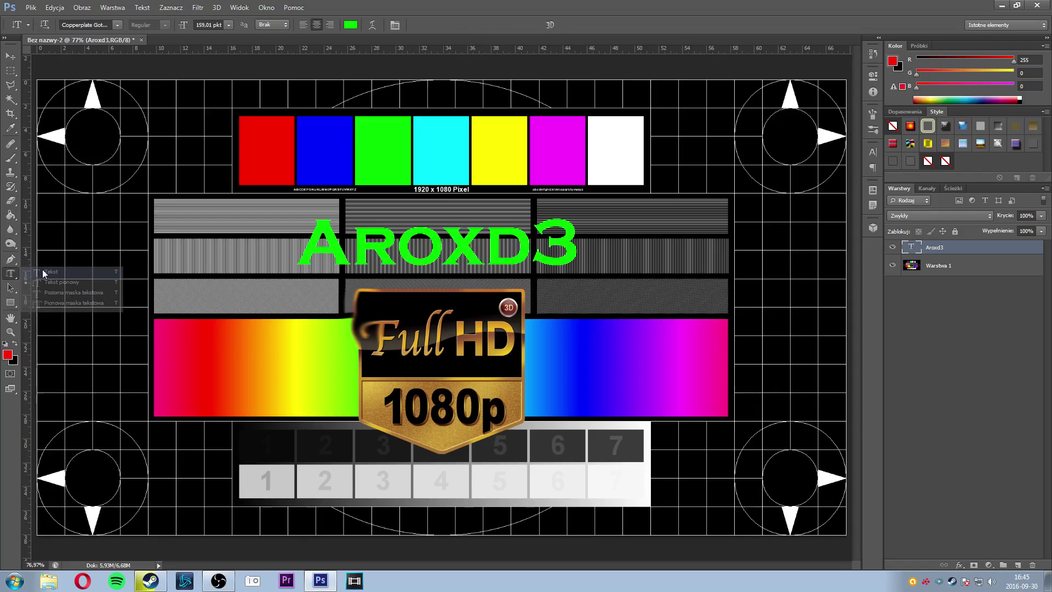
click(9, 294)
click(11, 302)
right_click(14, 308)
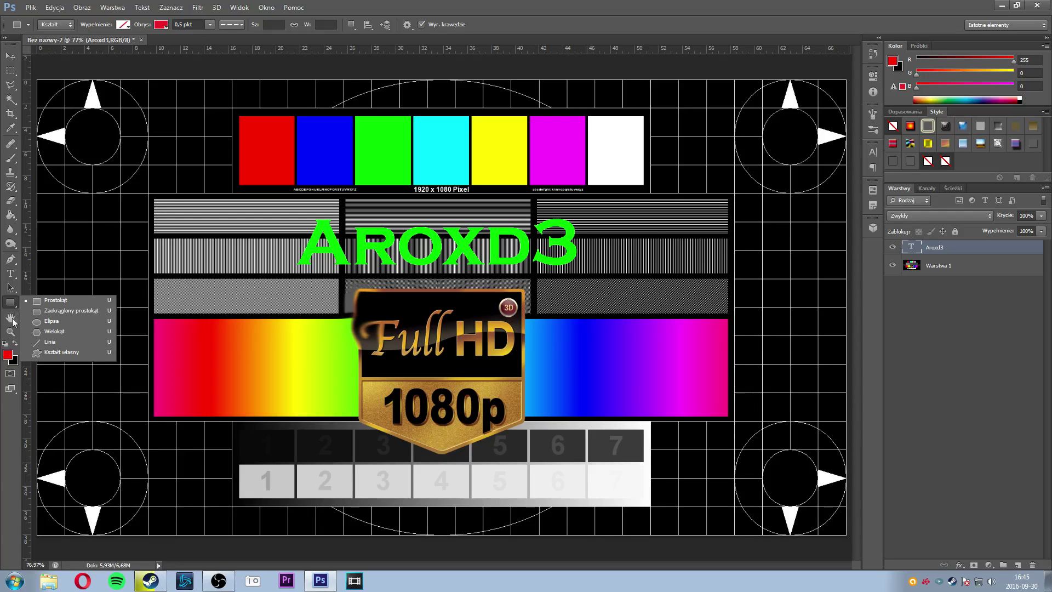
click(52, 301)
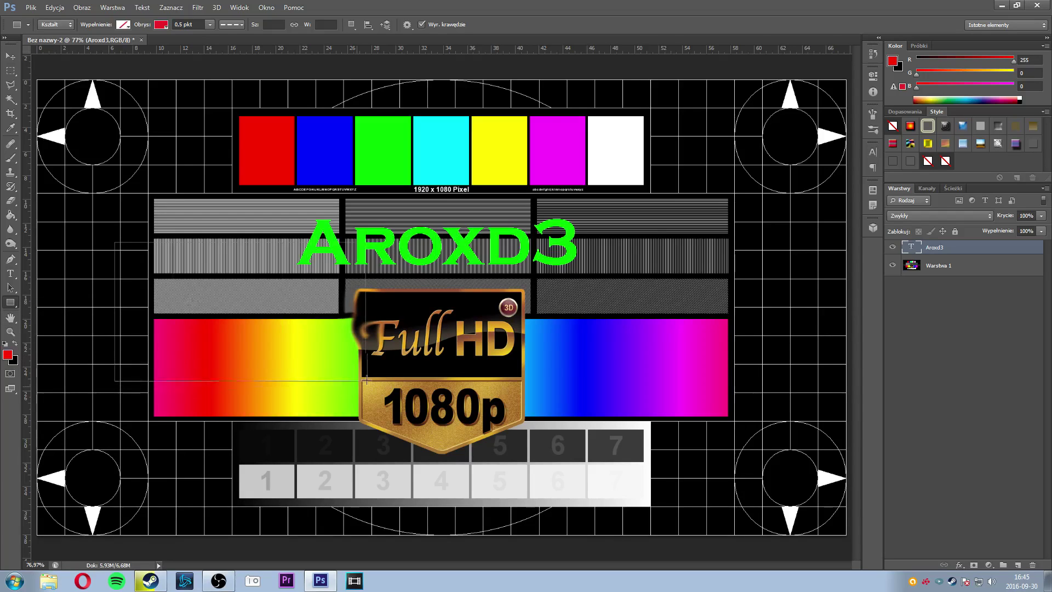
drag(114, 241, 532, 414)
right_click(322, 340)
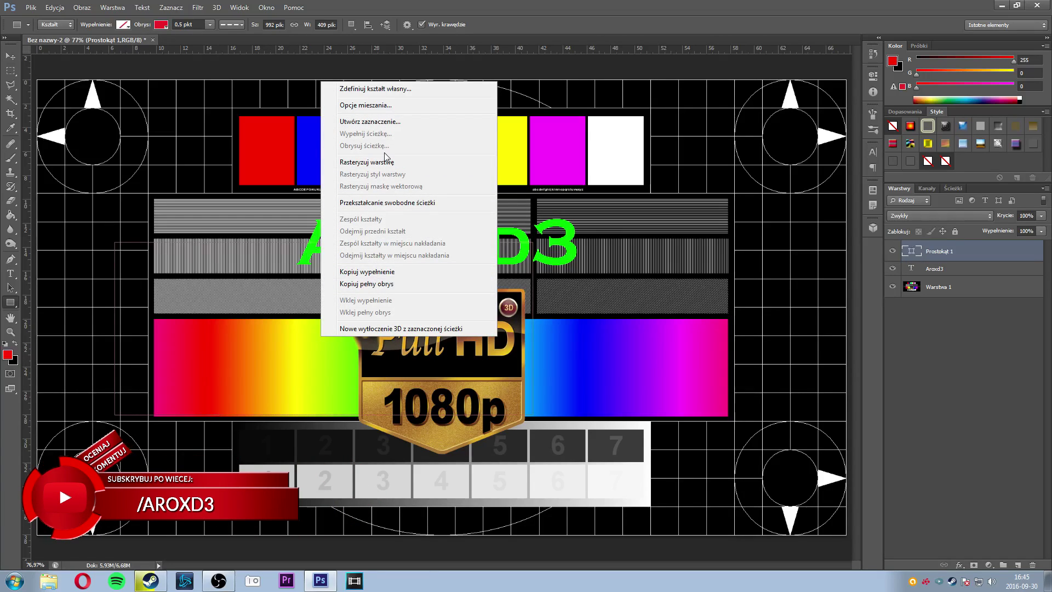
click(574, 9)
click(123, 25)
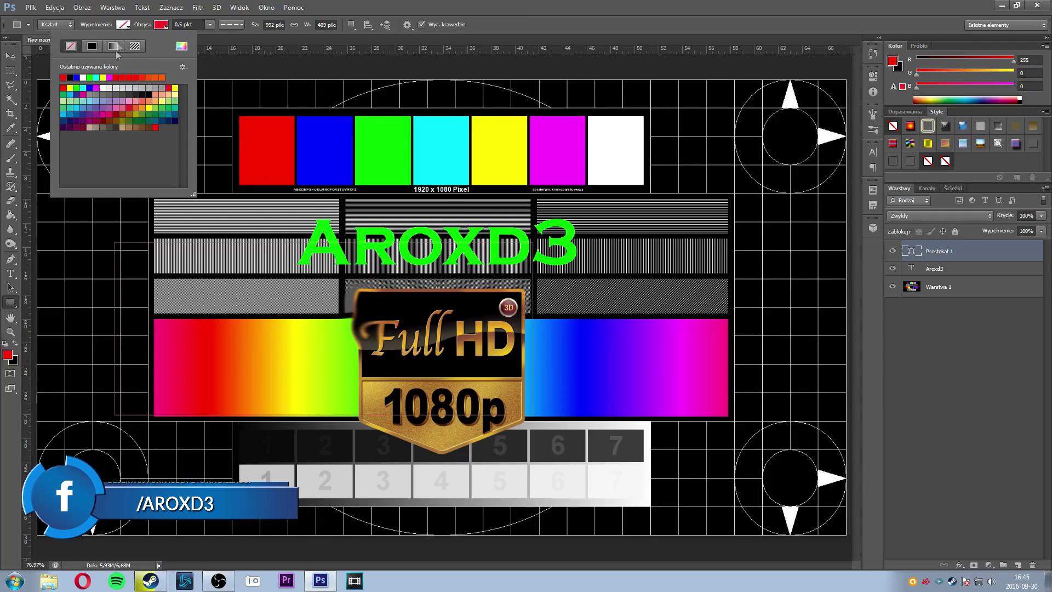
click(111, 76)
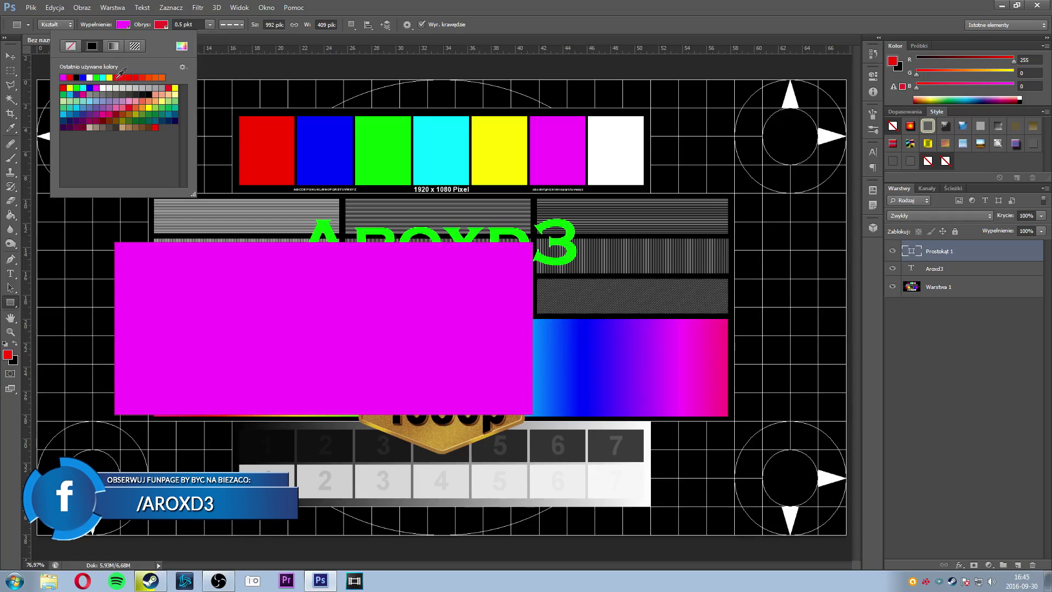
click(102, 77)
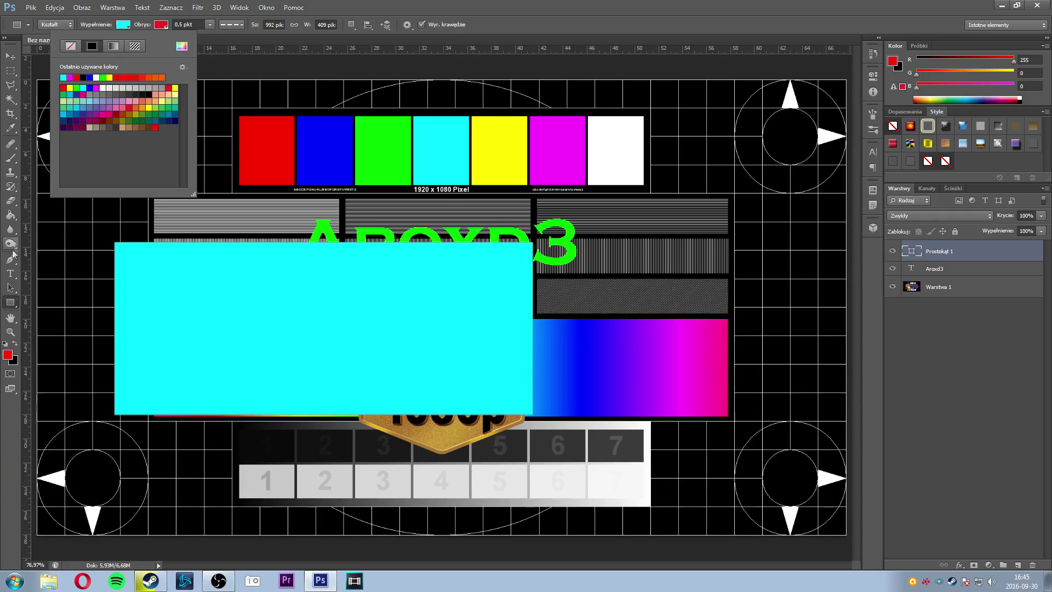
click(14, 304)
key(Delete)
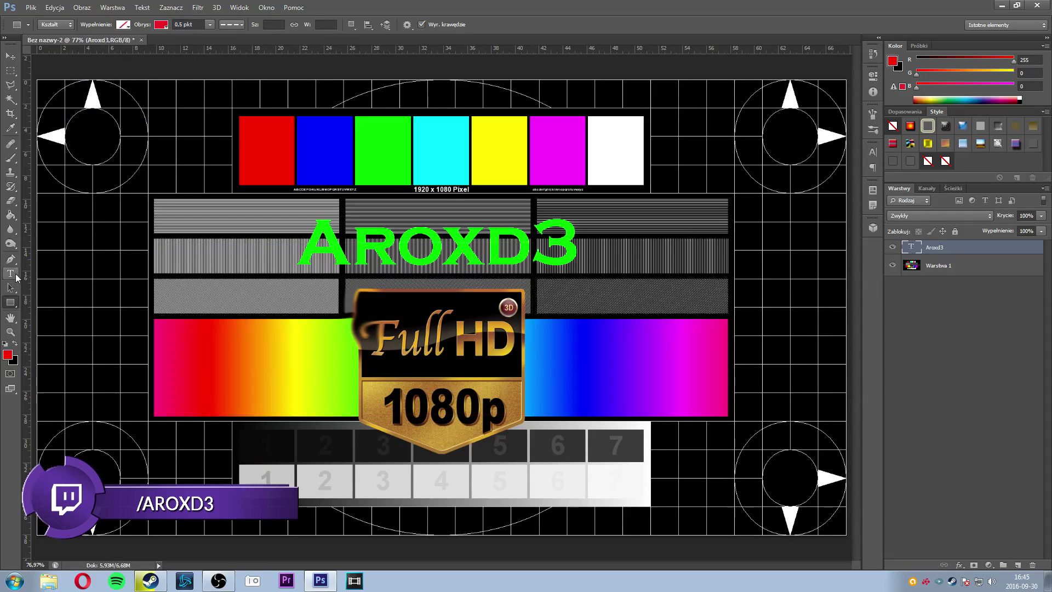
right_click(11, 302)
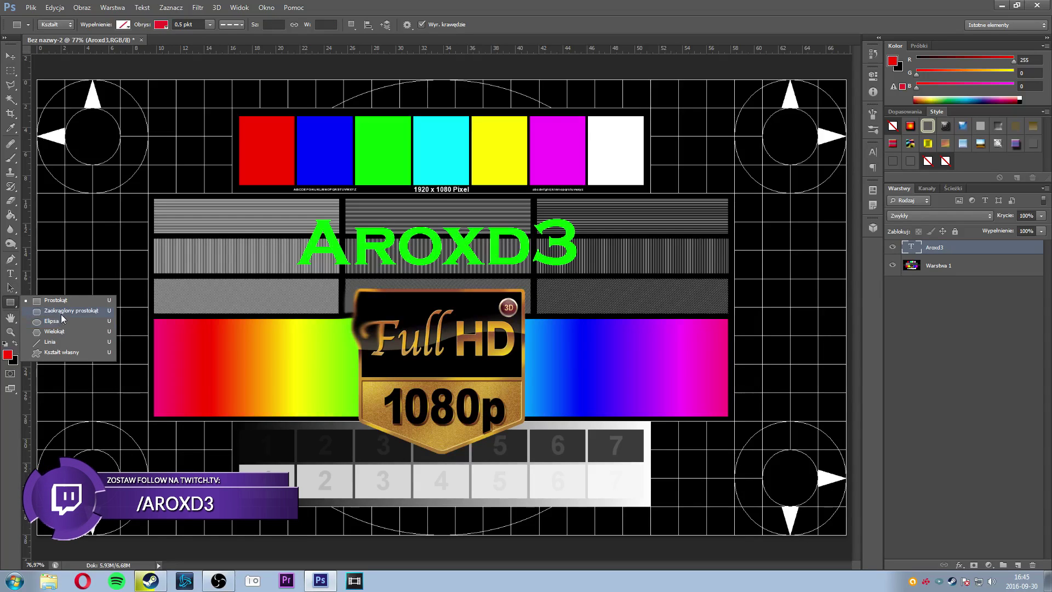
Step: Draw a circle over the left test bars and give it a dark blue fill
click(52, 321)
drag(212, 240, 481, 430)
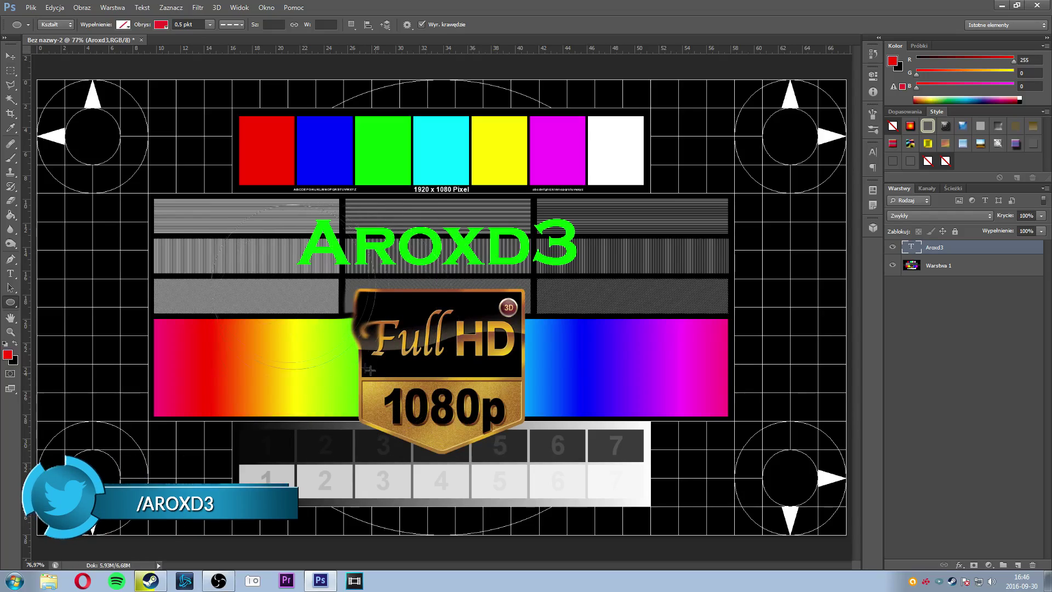
click(124, 24)
click(163, 118)
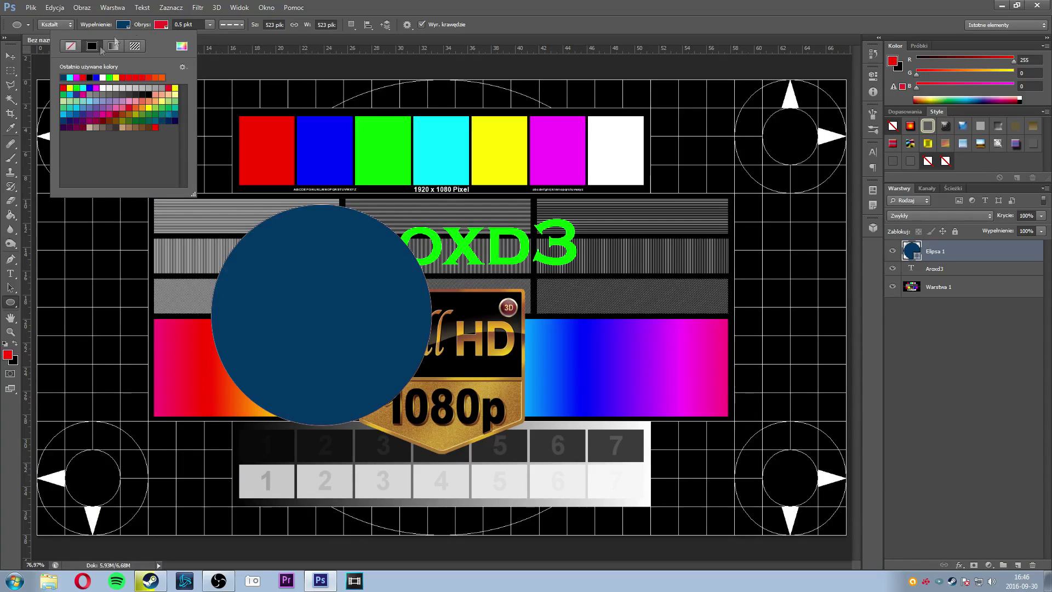
click(266, 8)
click(224, 17)
Step: Give the circle a thicker solid red outline, then undo the style changes
click(210, 24)
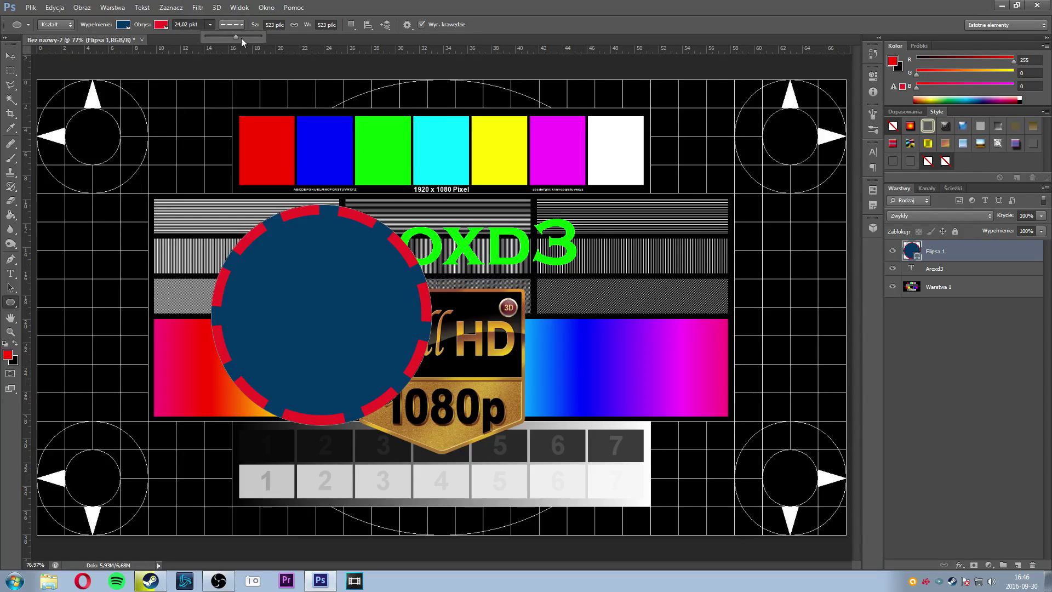
click(234, 36)
click(210, 25)
click(241, 24)
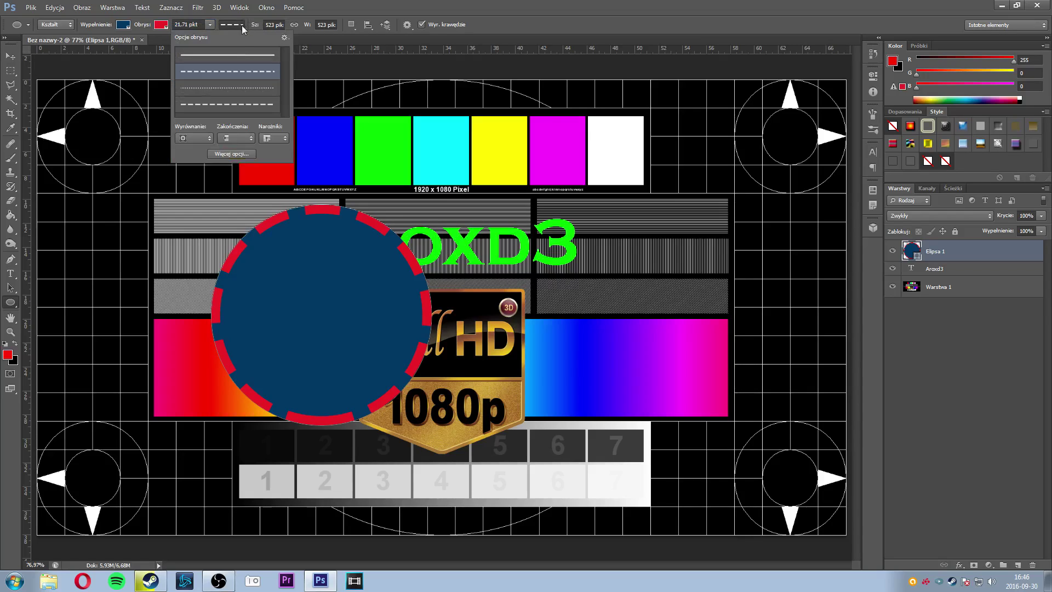
click(224, 55)
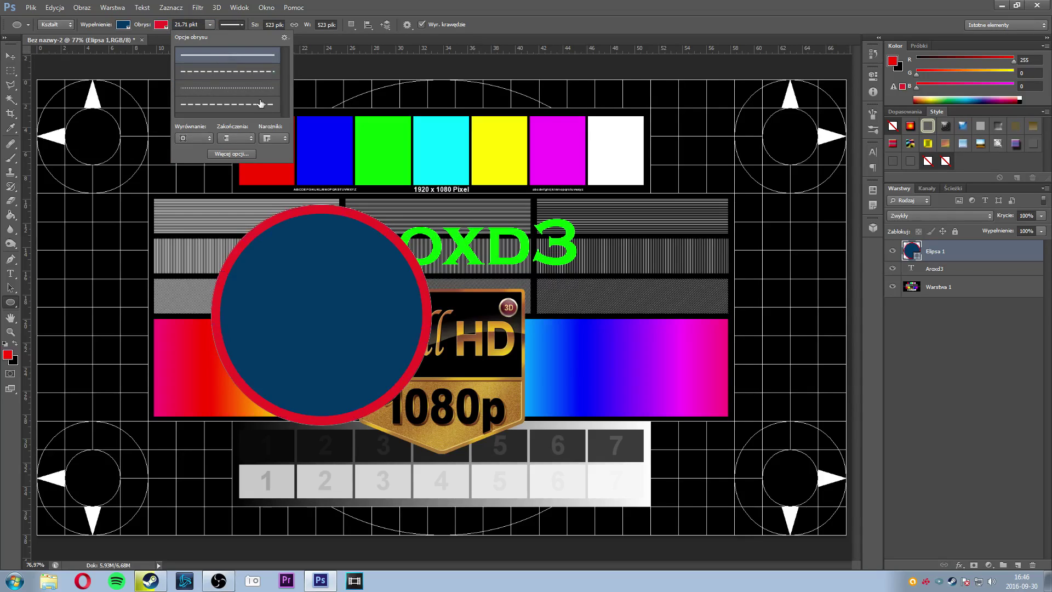
click(550, 21)
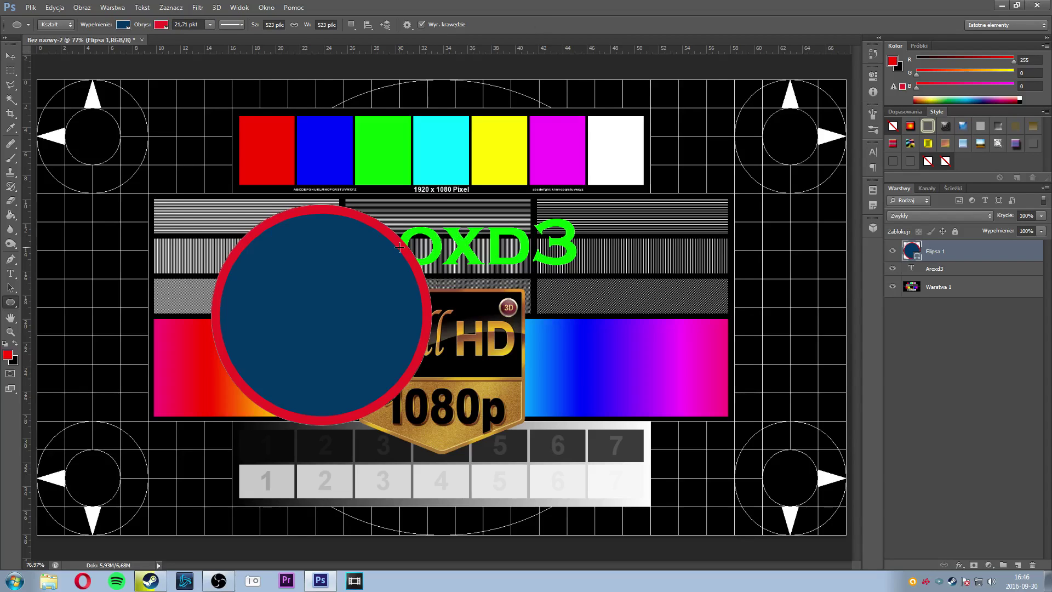
key(ctrl+alt+z)
key(ctrl+alt+z)
key(ctrl+alt+z)
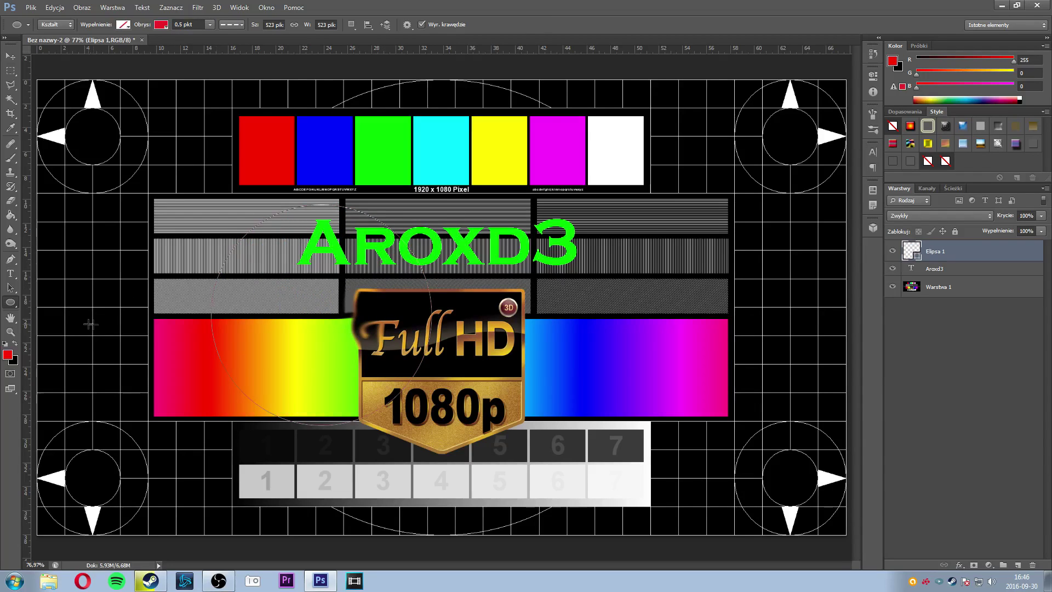
key(ctrl+alt+z)
Step: Switch to the Hand tool, make Warstwa 1 active and zoom out on the card
right_click(11, 303)
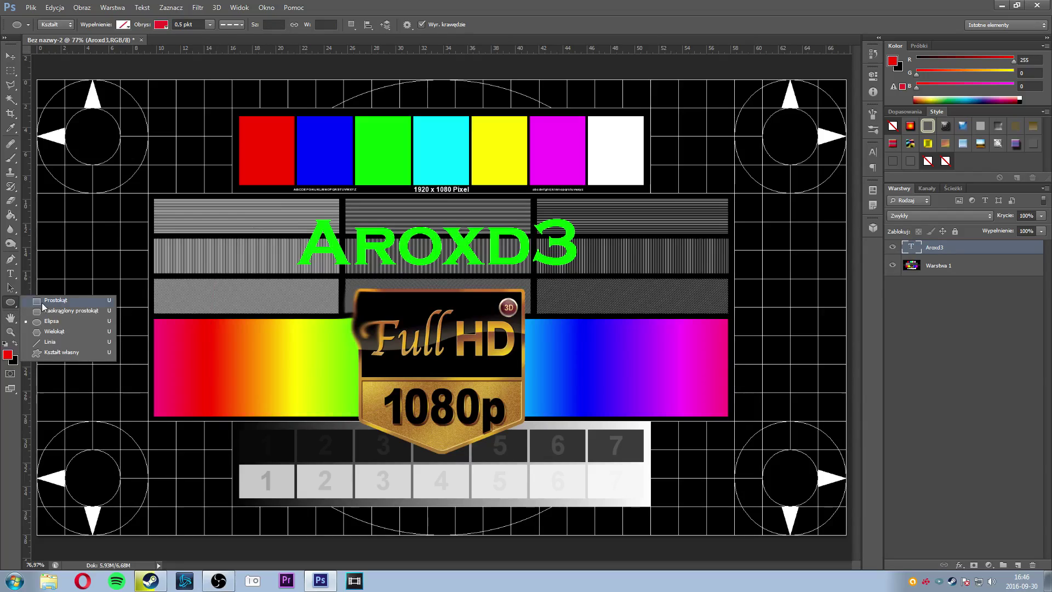
click(43, 300)
click(11, 317)
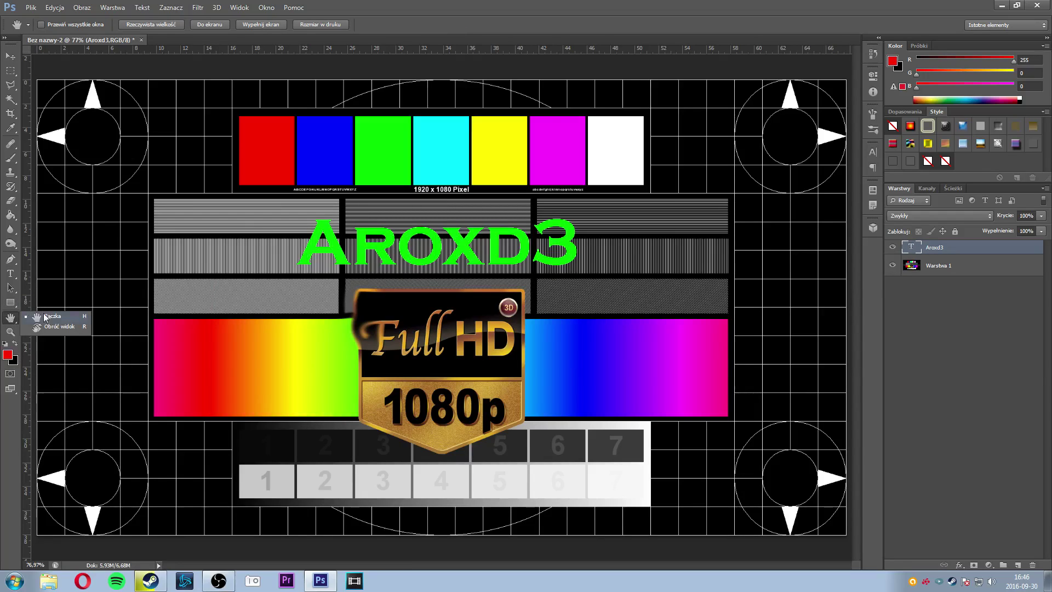
click(45, 316)
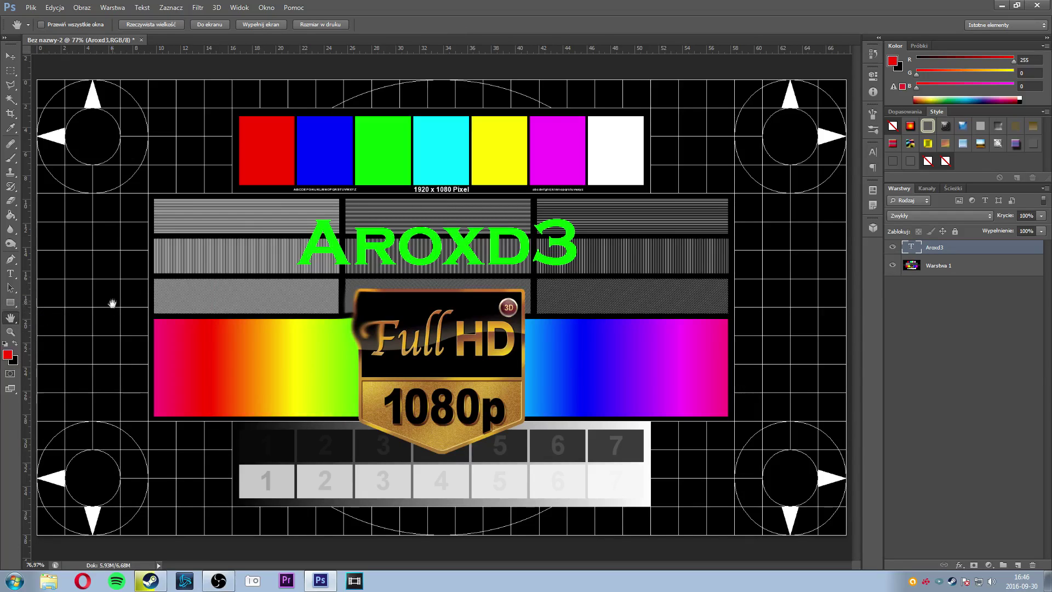
key(alt+bracketleft)
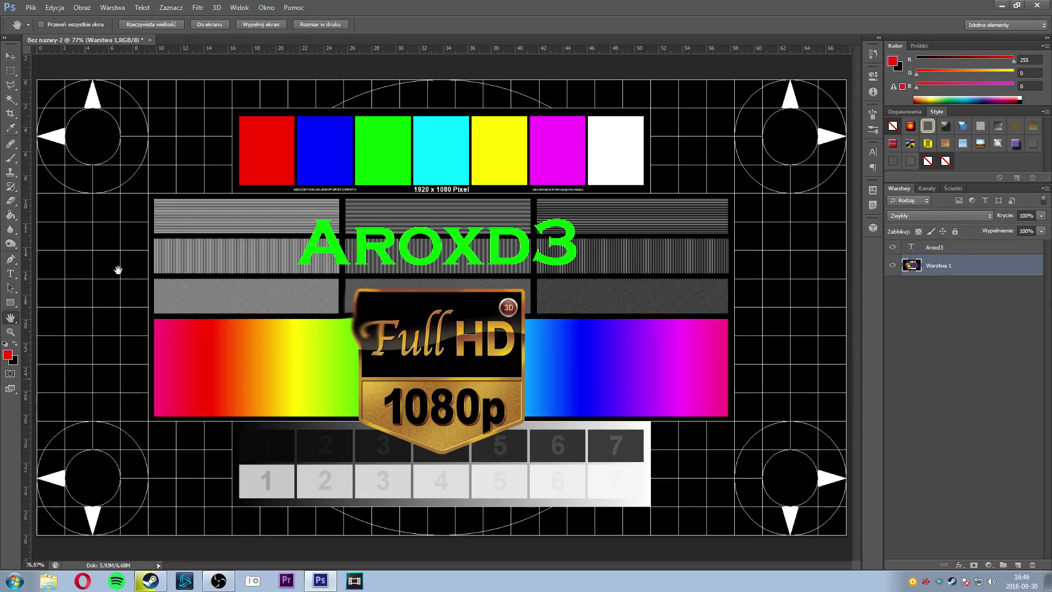
scroll(143, 367, down, 2)
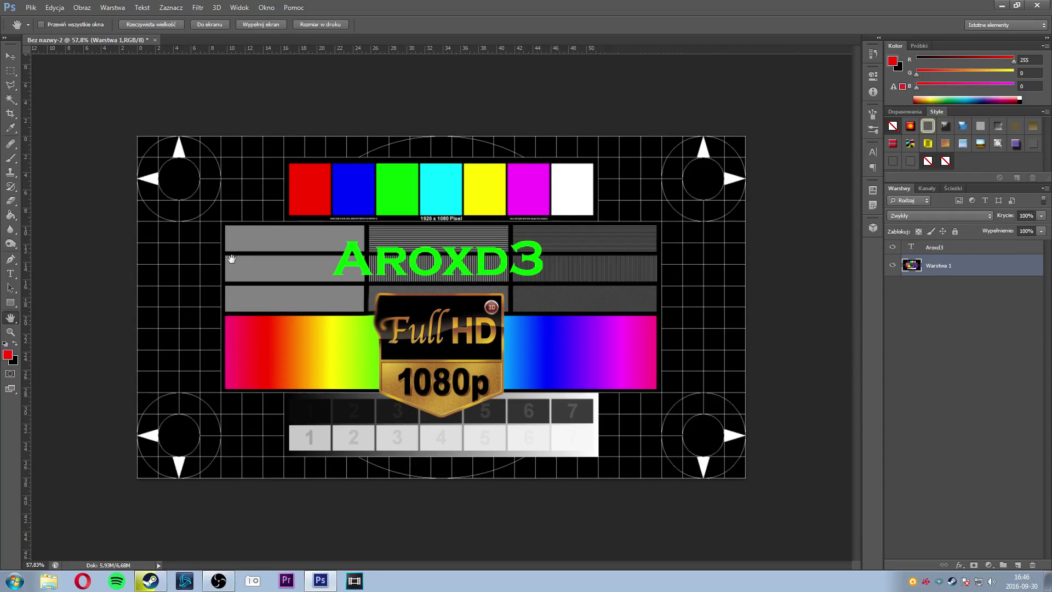
Step: Rotate the canvas view slightly, return to the Hand tool and zoom in a bit
right_click(11, 317)
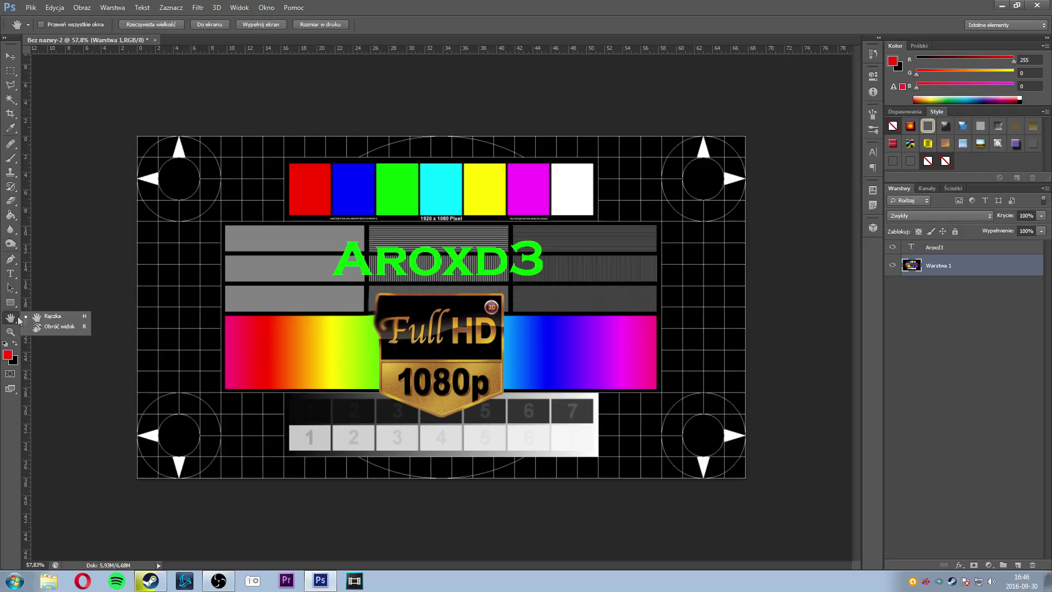
click(53, 327)
mouse_move(197, 280)
mouse_down()
mouse_move(693, 409)
mouse_move(167, 301)
mouse_up()
key(alt+bracketright)
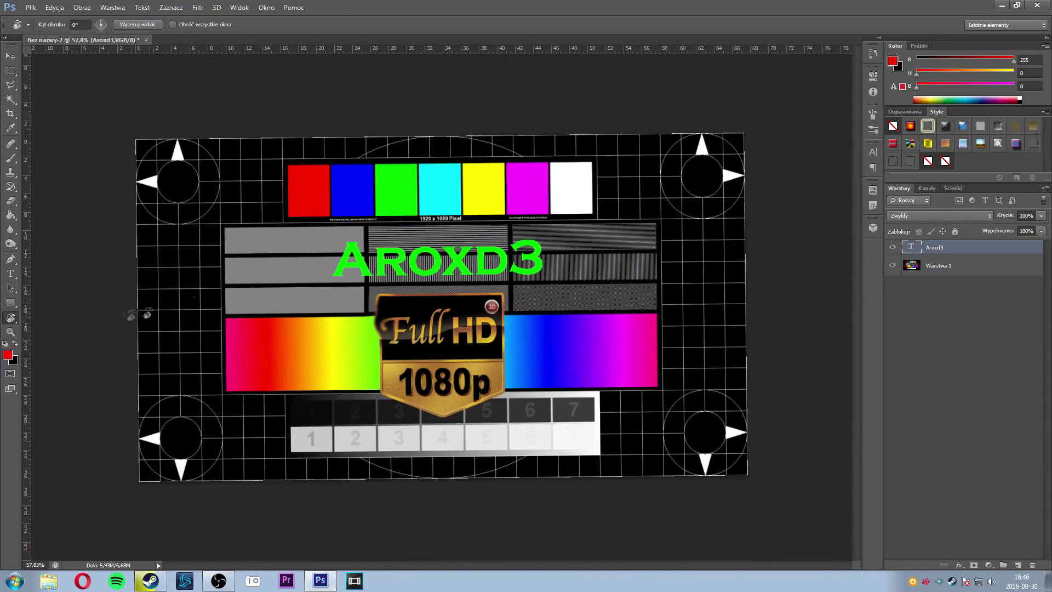
right_click(11, 318)
click(50, 318)
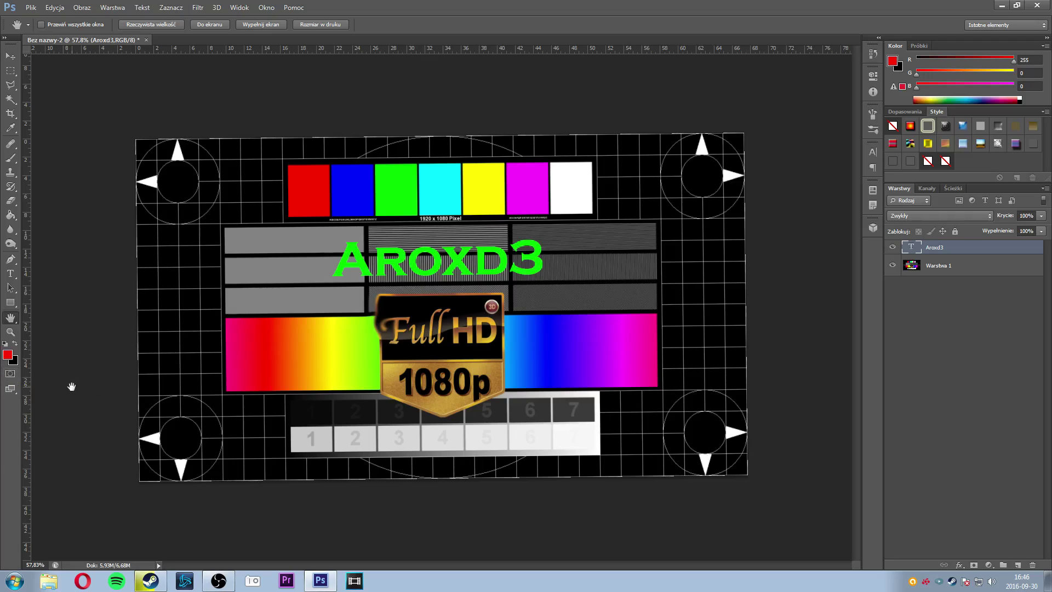
key(ctrl+plus)
Step: Cycle through the full-screen display modes and toggle the rulers off and on
key(alt)
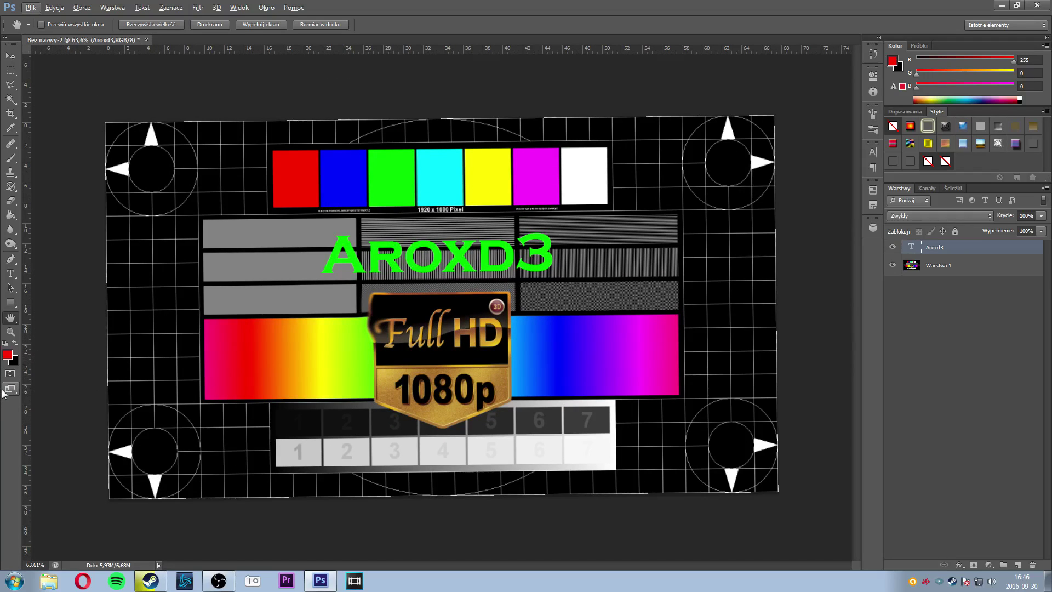
key(alt)
key(f)
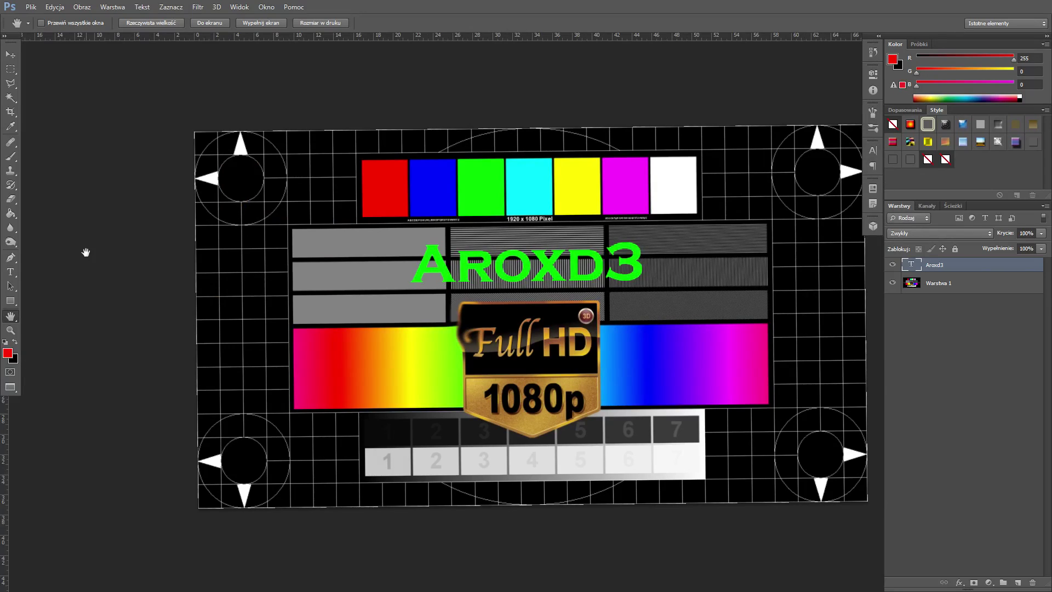
key(f)
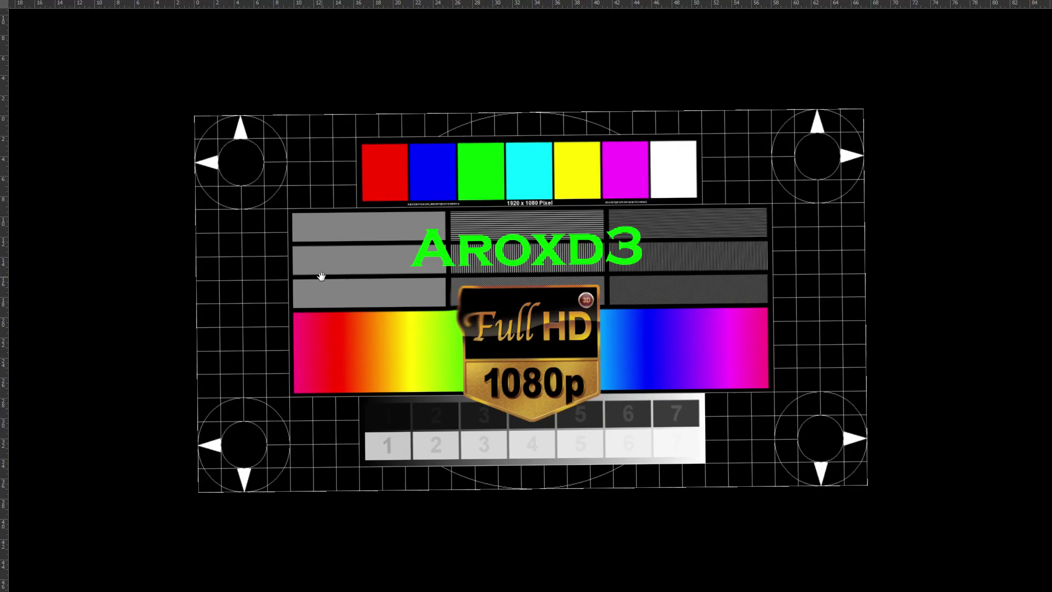
key(ctrl+r)
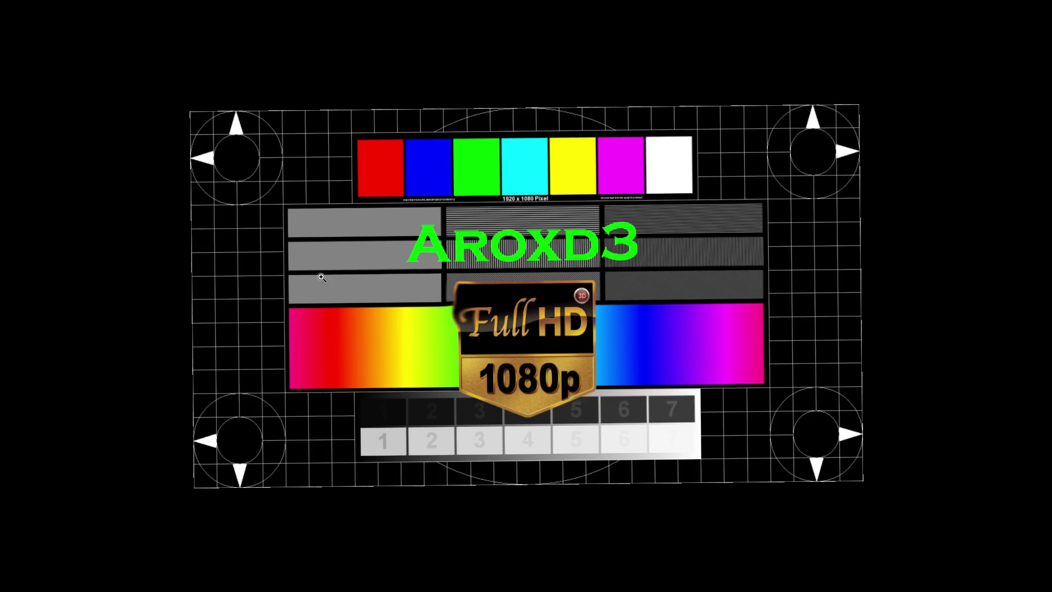
key(ctrl+r)
key(f)
key(f)
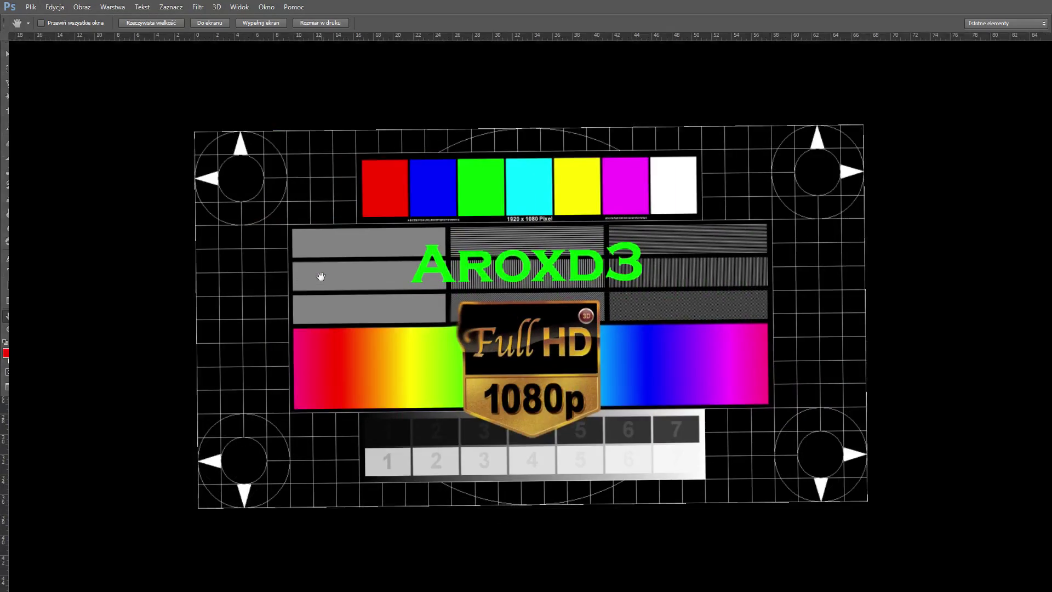
key(f)
key(f)
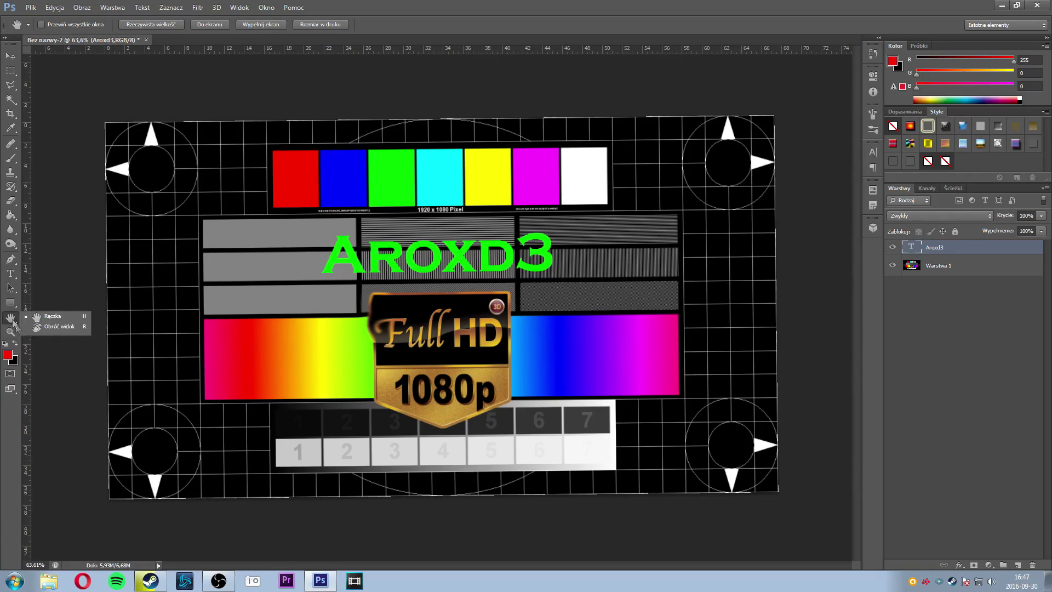
Step: Rotate the canvas view back to straight
key(r)
drag(766, 137, 759, 153)
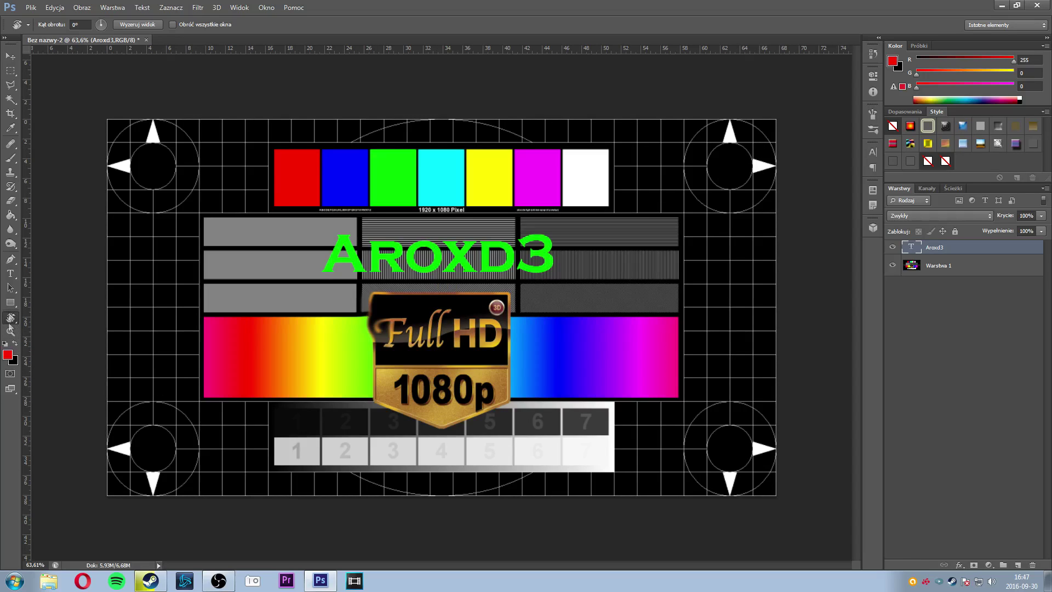
click(6, 57)
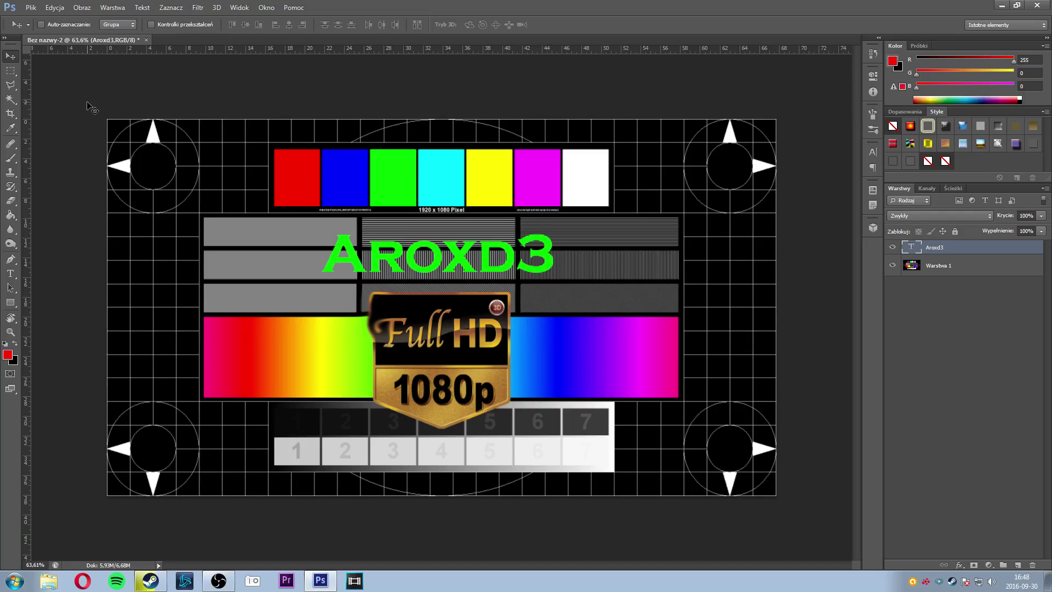
click(10, 71)
click(8, 73)
click(13, 55)
click(12, 57)
click(1006, 268)
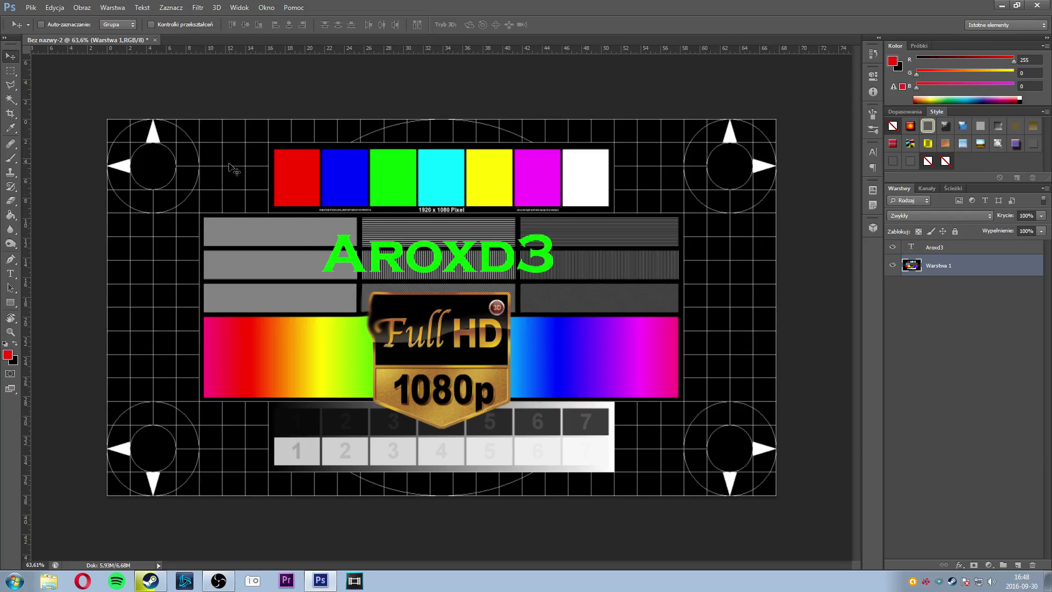
drag(261, 196, 62, 89)
key(ctrl+z)
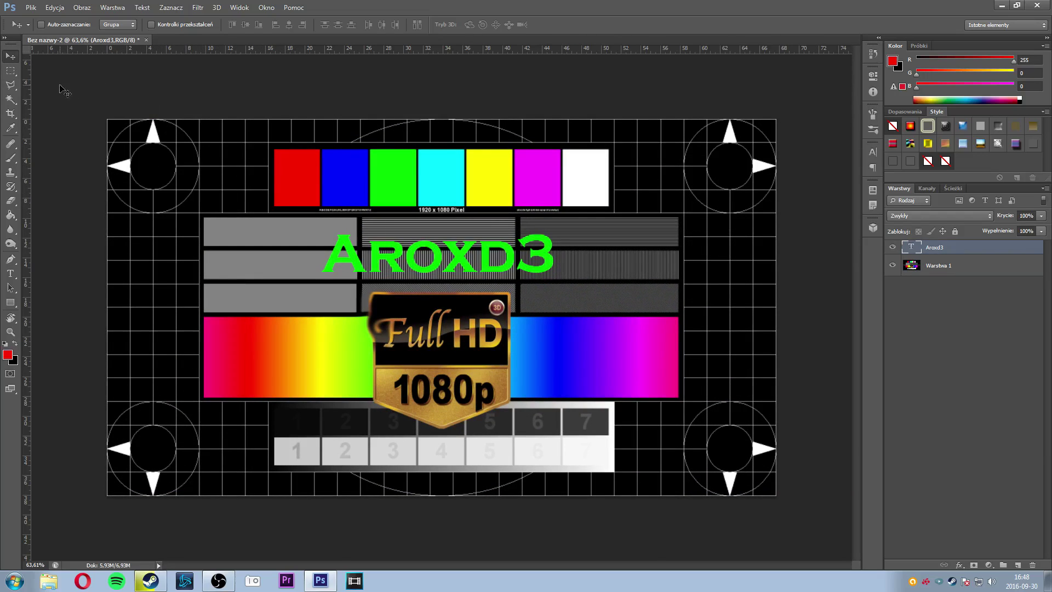
click(11, 70)
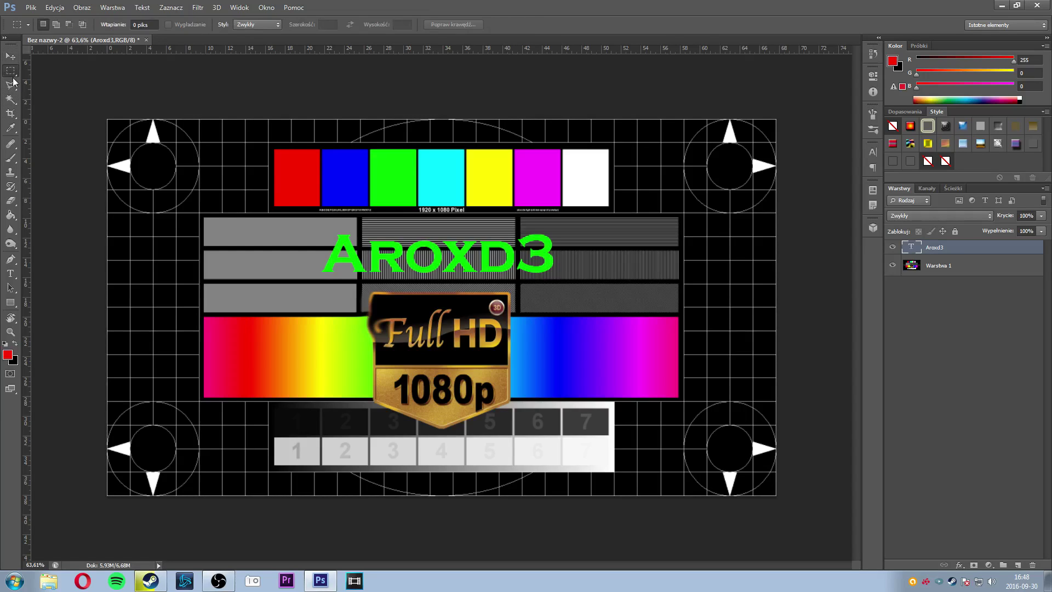
right_click(14, 76)
click(11, 99)
right_click(11, 99)
click(11, 56)
click(11, 128)
click(294, 163)
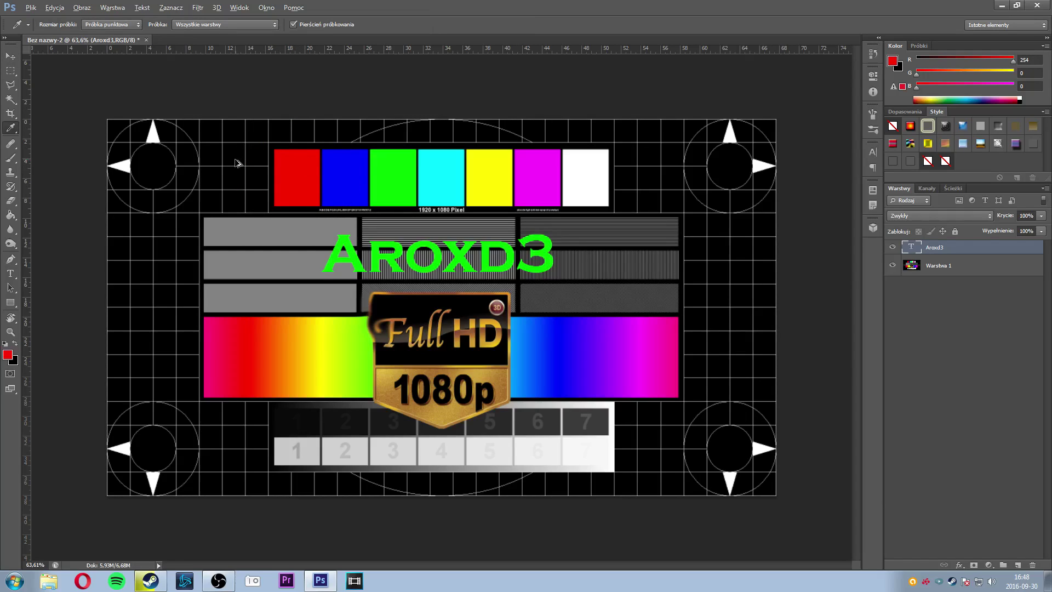
click(11, 158)
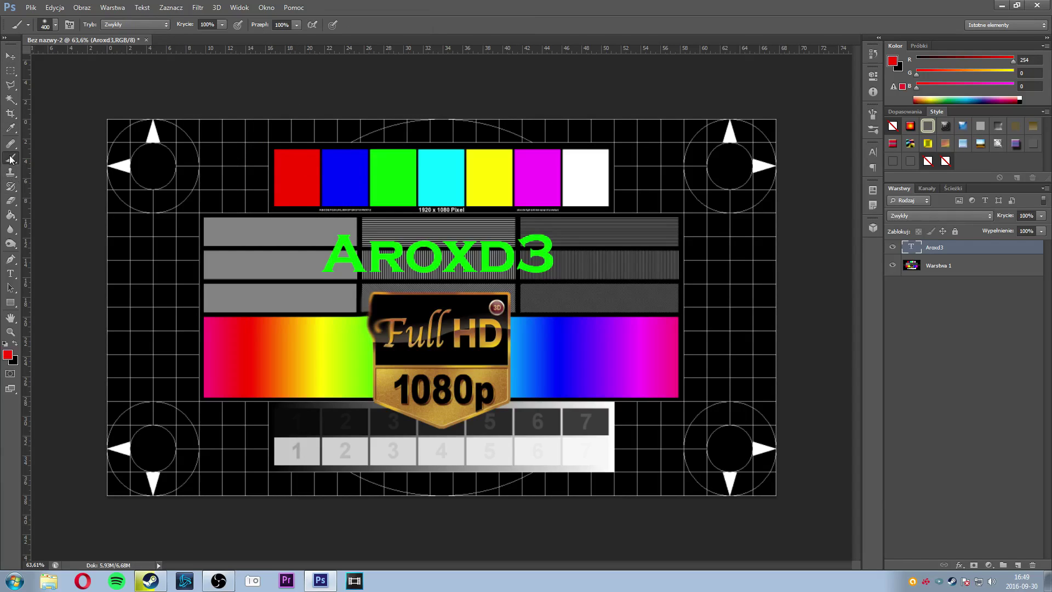
click(9, 215)
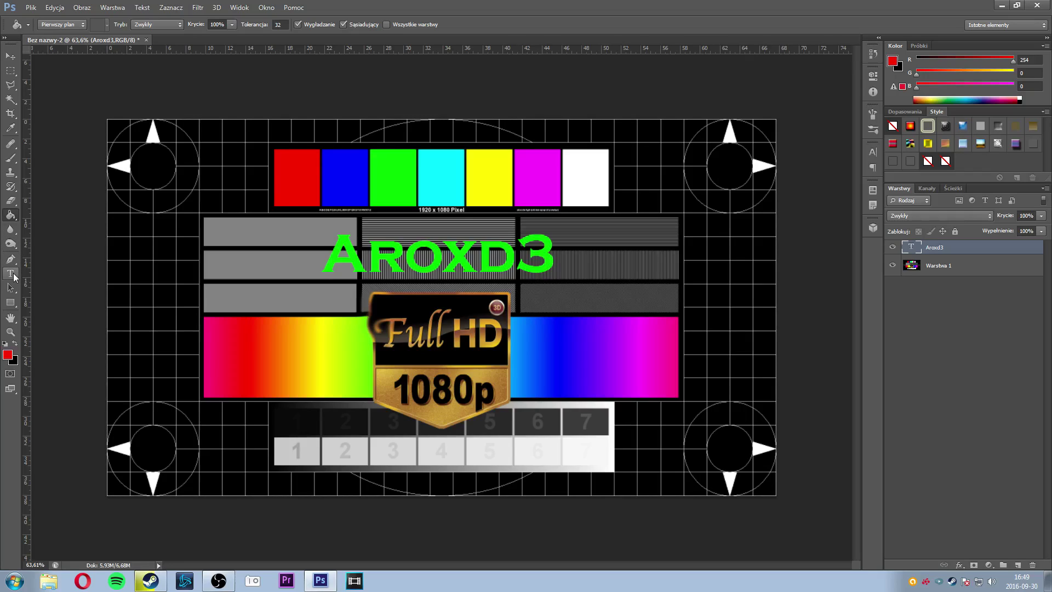
key(v)
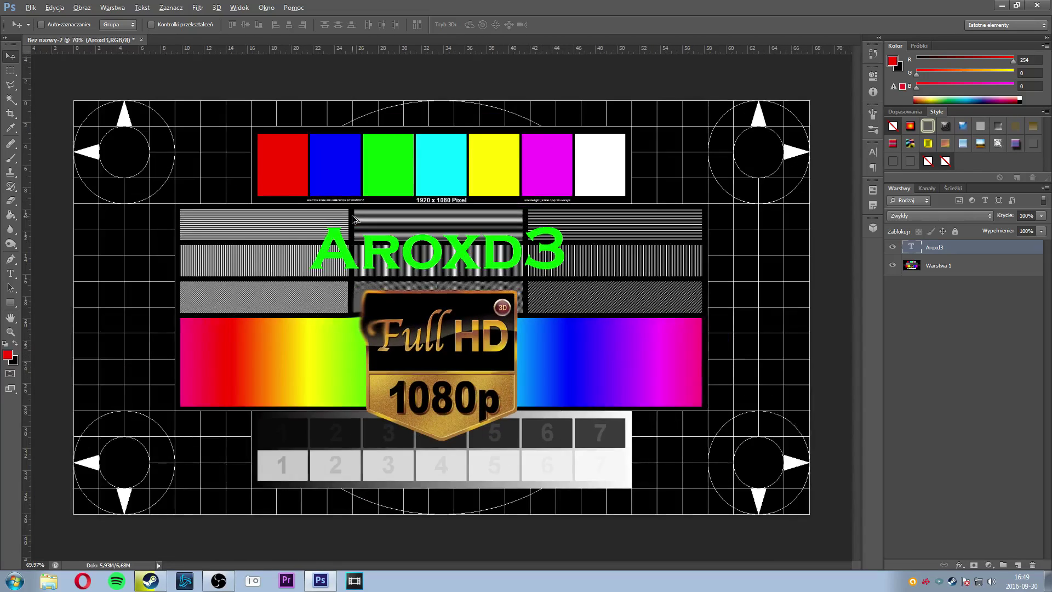
Step: Zoom out and in with the scroll wheel, ending around 58% with the whole card visible
scroll(353, 219, down, 2)
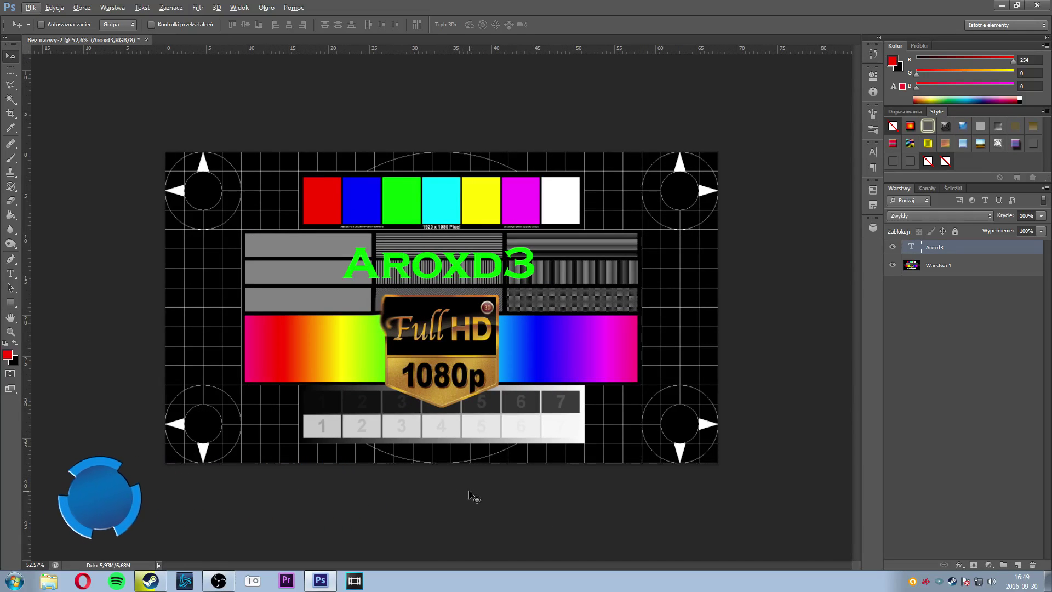
scroll(471, 497, up, 1)
scroll(444, 493, up, 1)
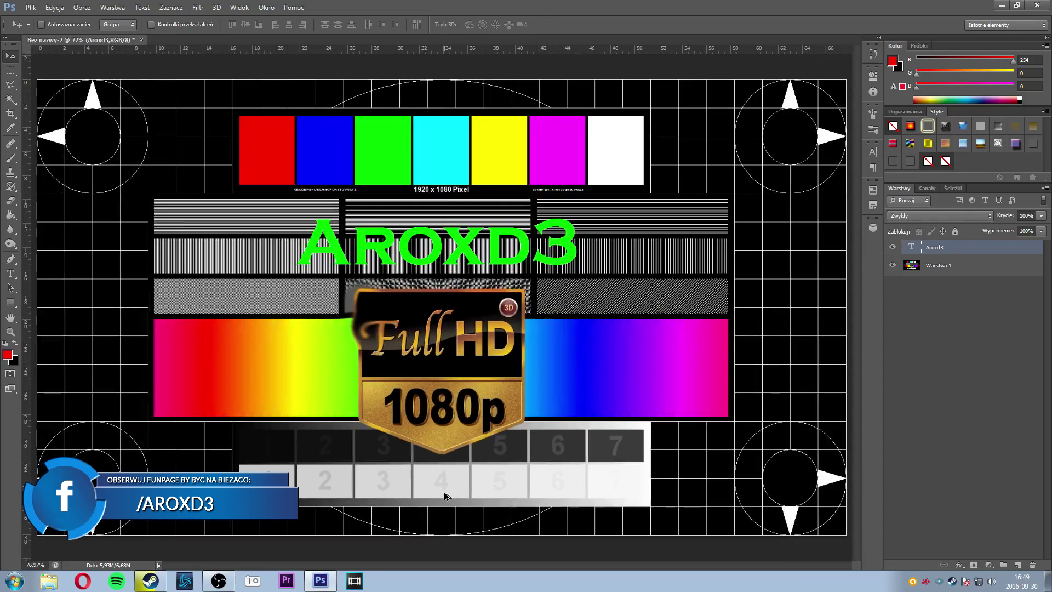
scroll(447, 495, down, 1)
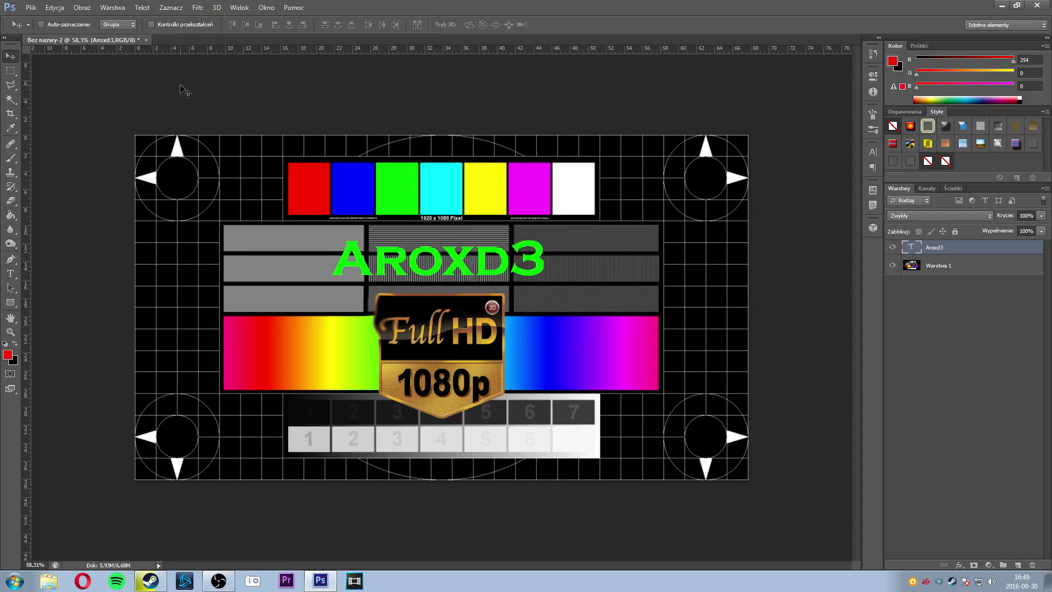